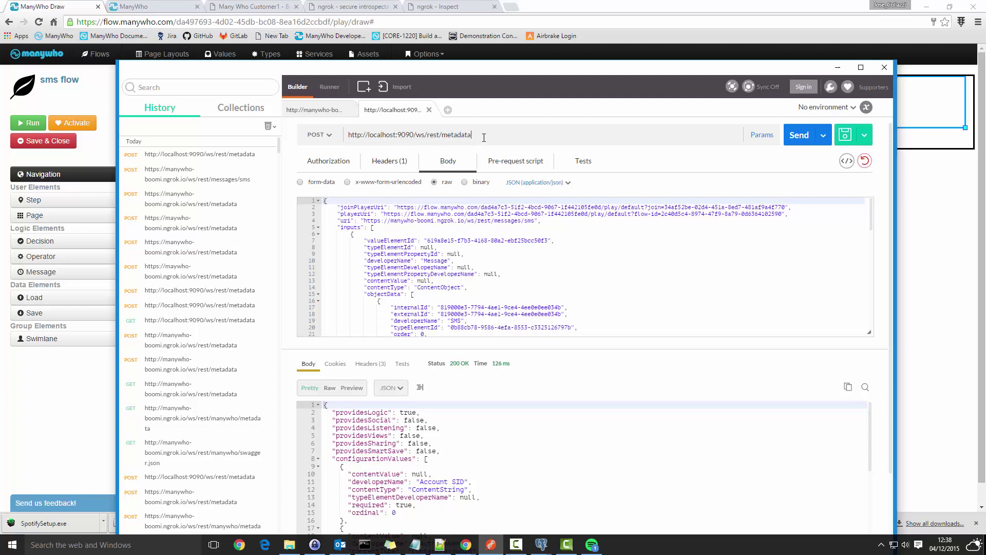
Step: Examine the localhost metadata response in Postman, including its configuration values, and clear the Postman window off the flow canvas
{"action": "left_click_drag", "start_coordinate": [483, 137], "coordinate": [345, 138]}
{"action": "left_click", "coordinate": [378, 134]}
{"action": "scroll", "coordinate": [460, 434], "scroll_direction": "down", "scroll_amount": 3}
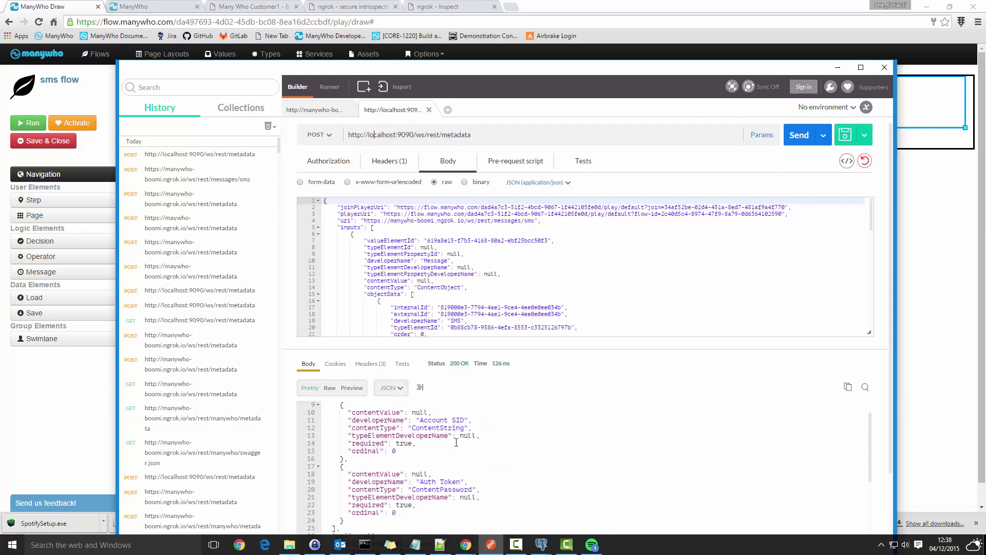
{"action": "scroll", "coordinate": [457, 430], "scroll_direction": "down", "scroll_amount": 1}
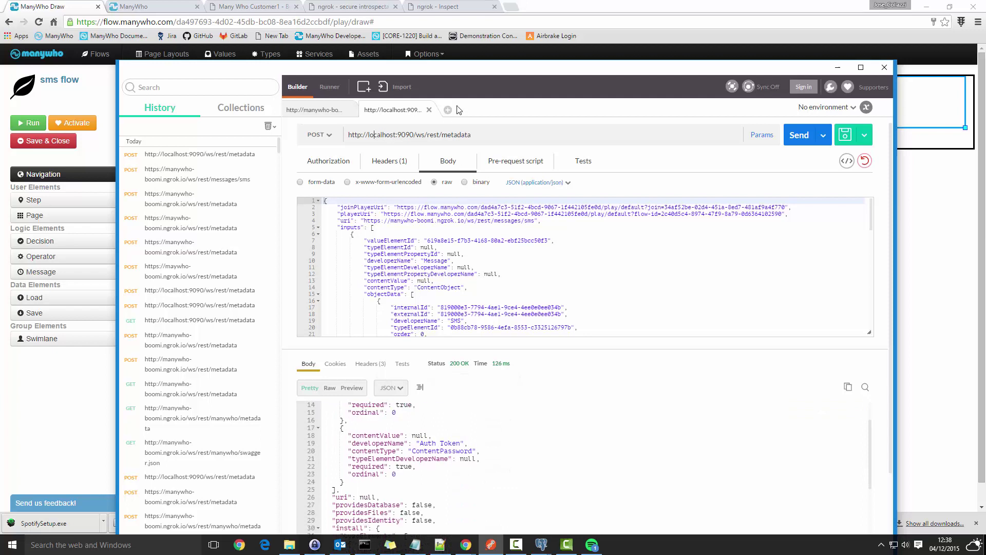
{"action": "left_click_drag", "start_coordinate": [472, 67], "coordinate": [985, 43]}
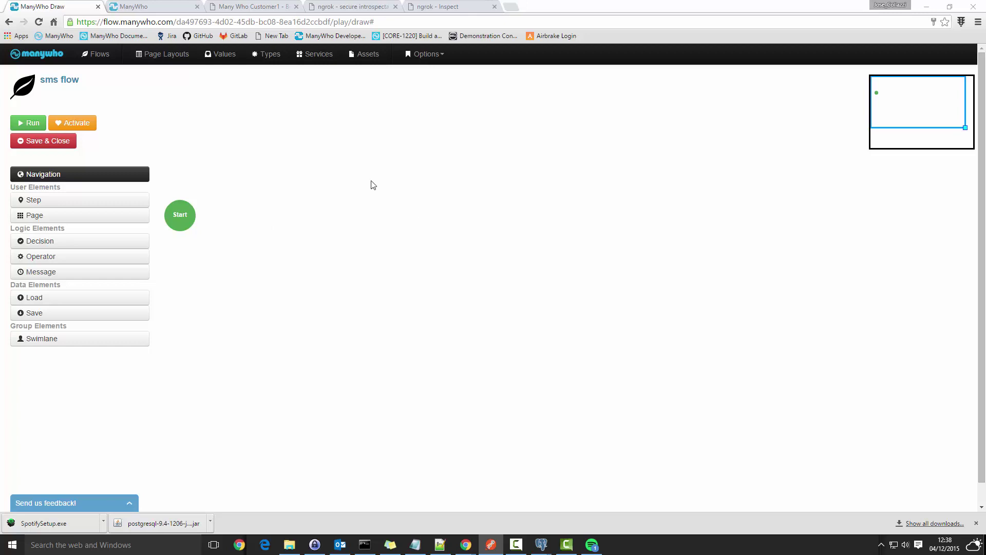
Step: Start a new service in the sms flow and name it boomi-twilio-service
{"action": "left_click", "coordinate": [321, 55]}
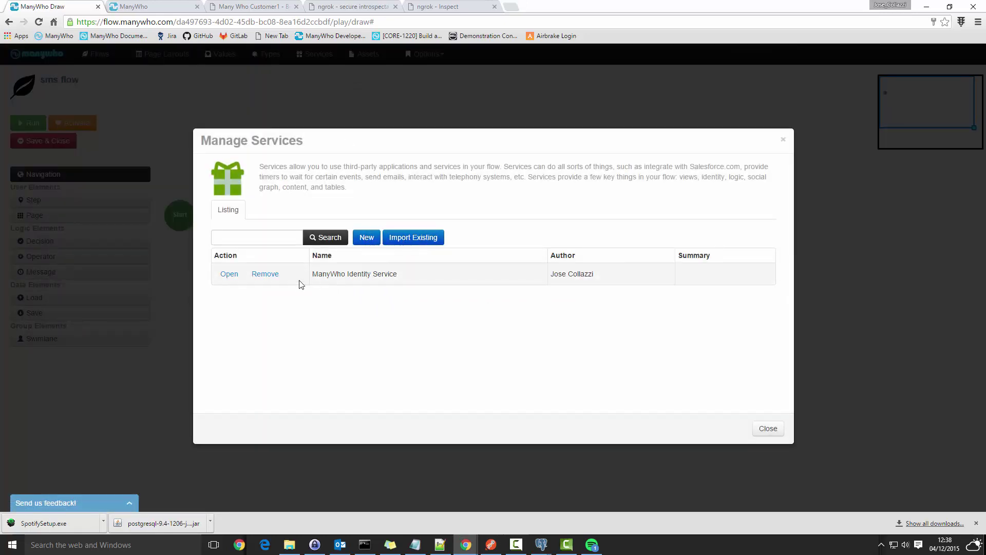
{"action": "left_click", "coordinate": [367, 238]}
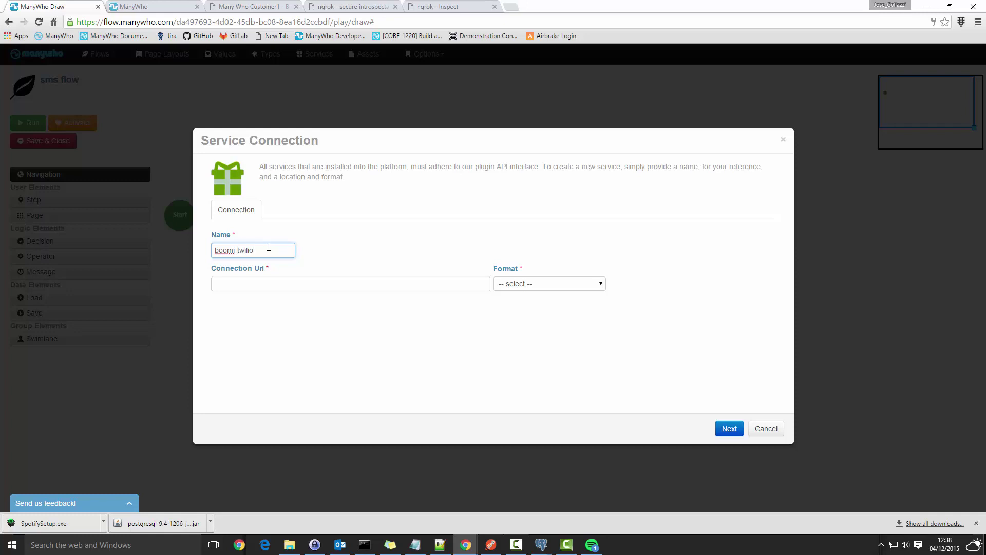
{"action": "type", "text": "boomi-twilio-service"}
{"action": "left_click", "coordinate": [288, 284]}
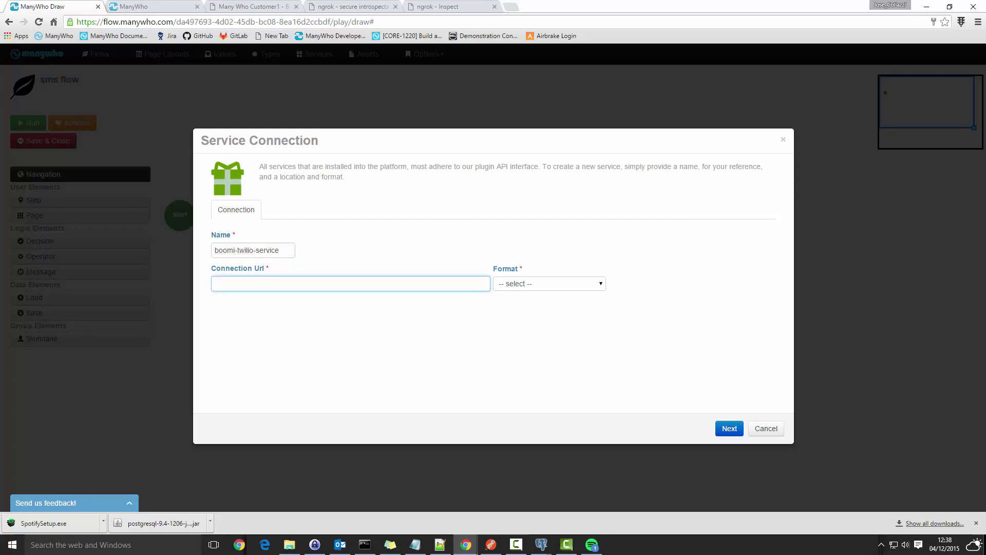
{"action": "key", "text": "alt+Tab"}
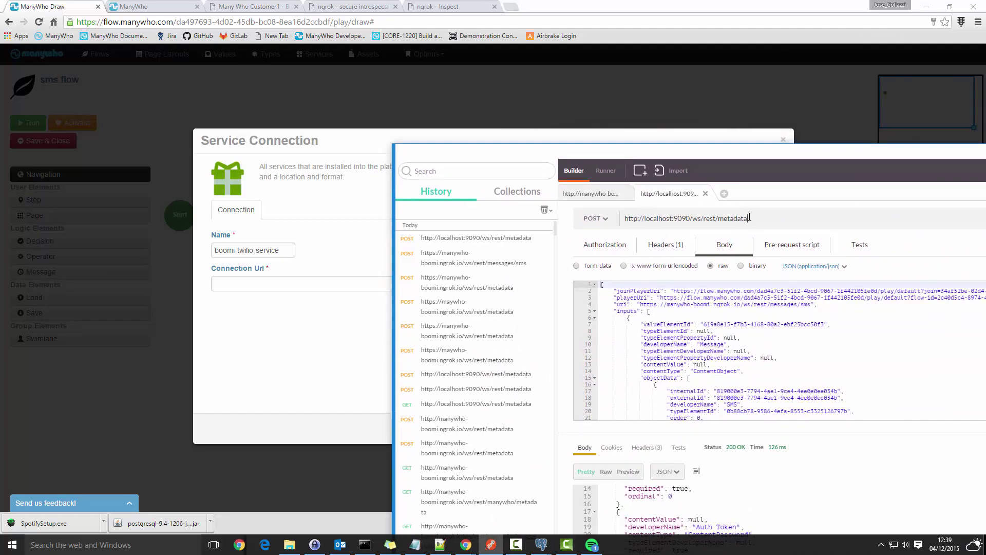
{"action": "left_click_drag", "start_coordinate": [750, 218], "coordinate": [594, 219]}
{"action": "key", "text": "ctrl+c"}
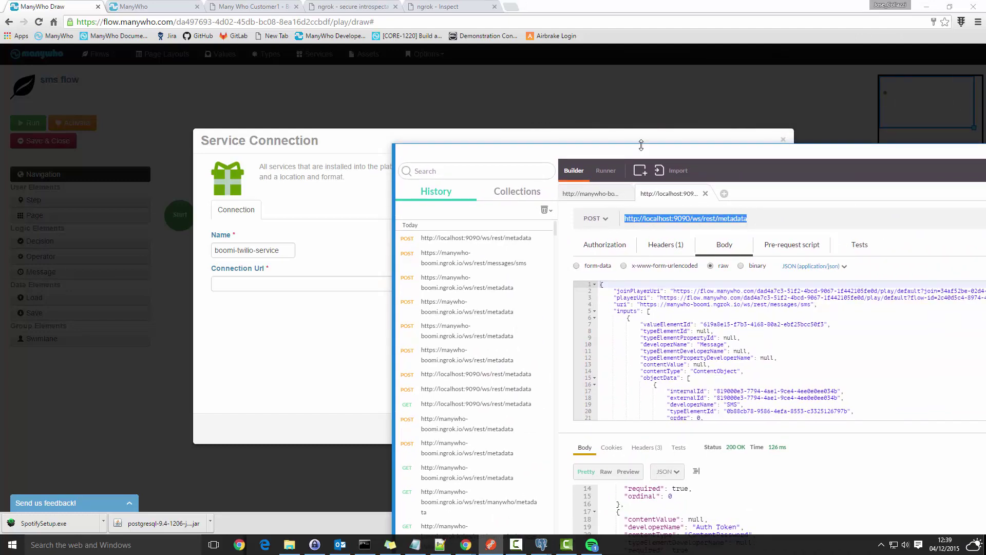
{"action": "key", "text": "alt+Tab"}
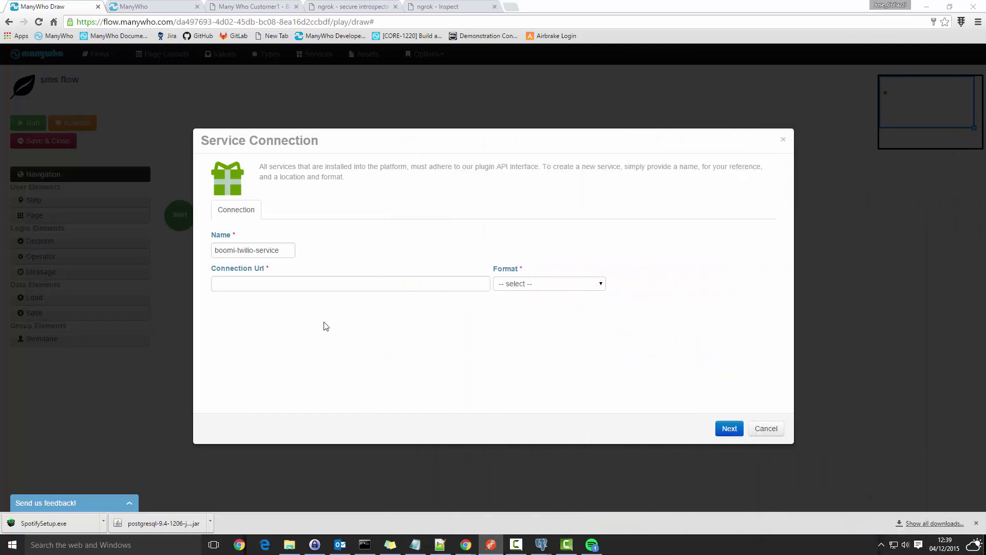
{"action": "left_click", "coordinate": [339, 284]}
{"action": "key", "text": "ctrl+v"}
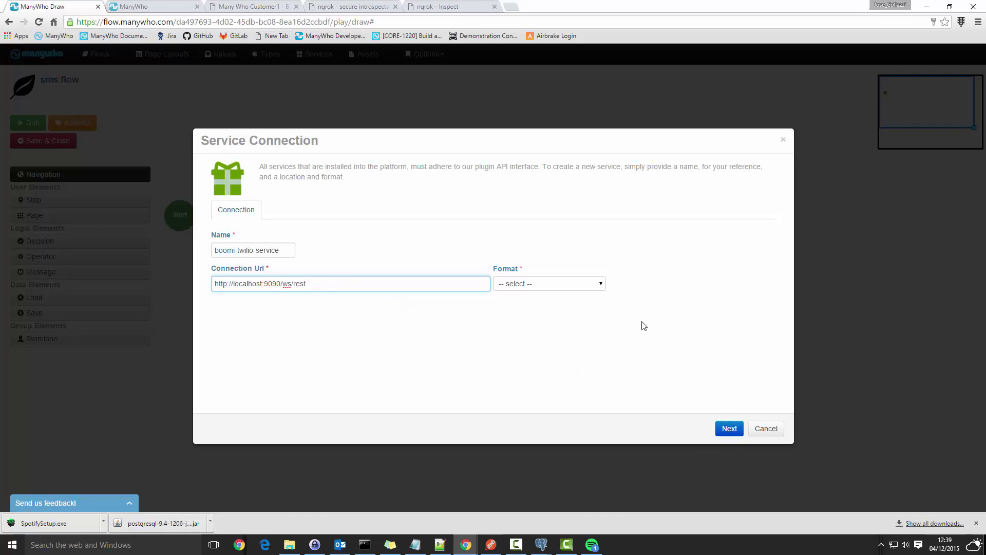
Step: Choose JSON as the service format, try to submit the connection, and dismiss the browser's downloads bar
{"action": "left_click", "coordinate": [574, 286]}
{"action": "left_click", "coordinate": [548, 310]}
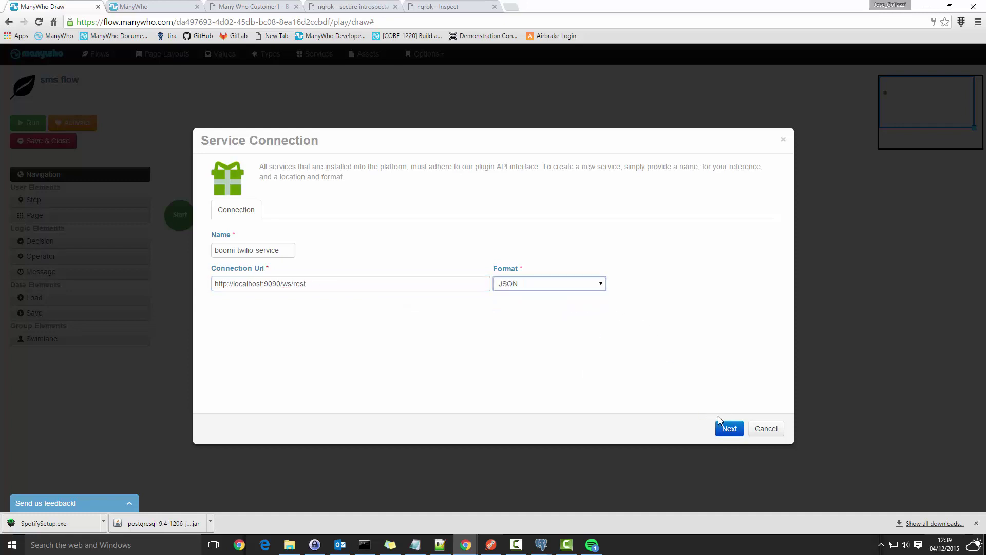
{"action": "left_click", "coordinate": [728, 427]}
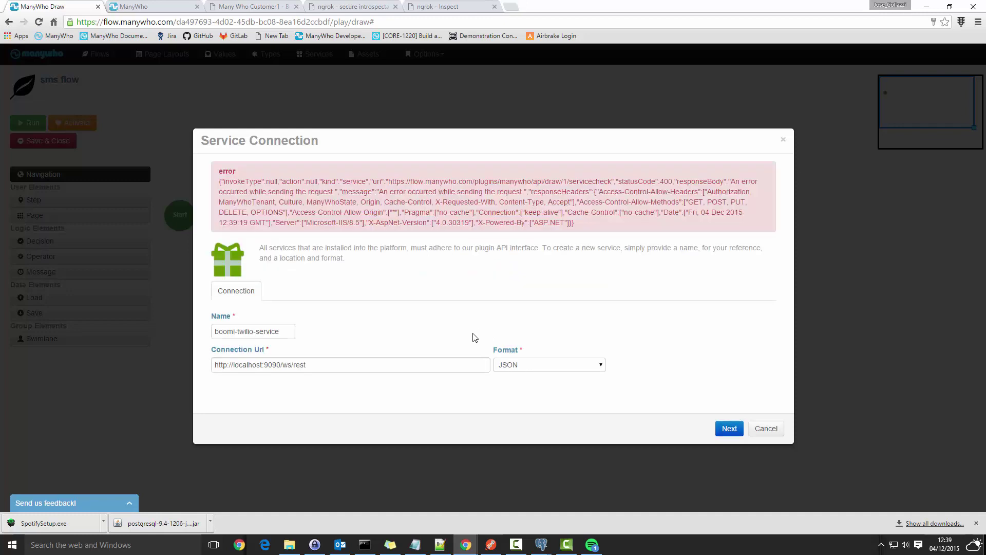
{"action": "left_click", "coordinate": [976, 522]}
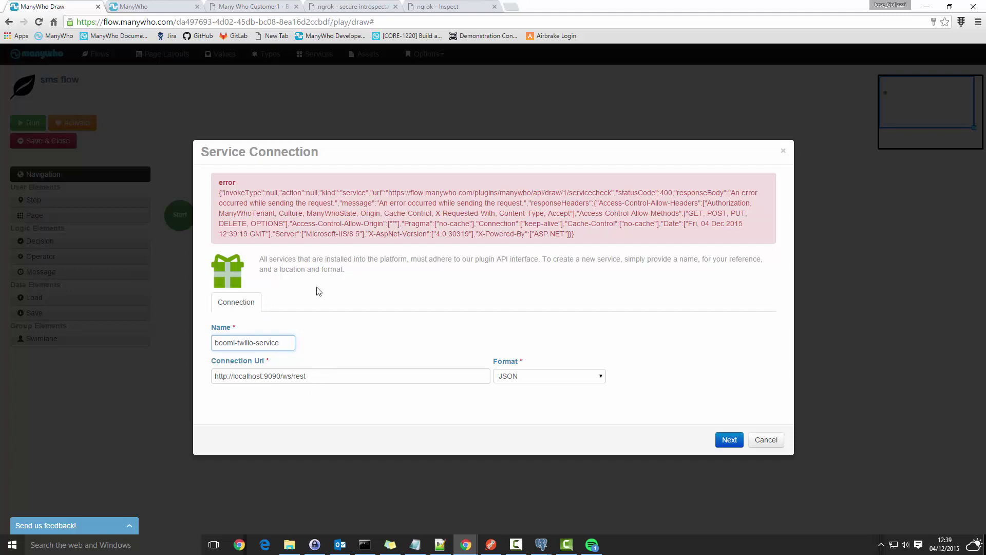
Step: Look up the ngrok site, switch to Command Prompt and expose the local server with ngrok.exe http 9090
{"action": "left_click_drag", "start_coordinate": [281, 379], "coordinate": [233, 379]}
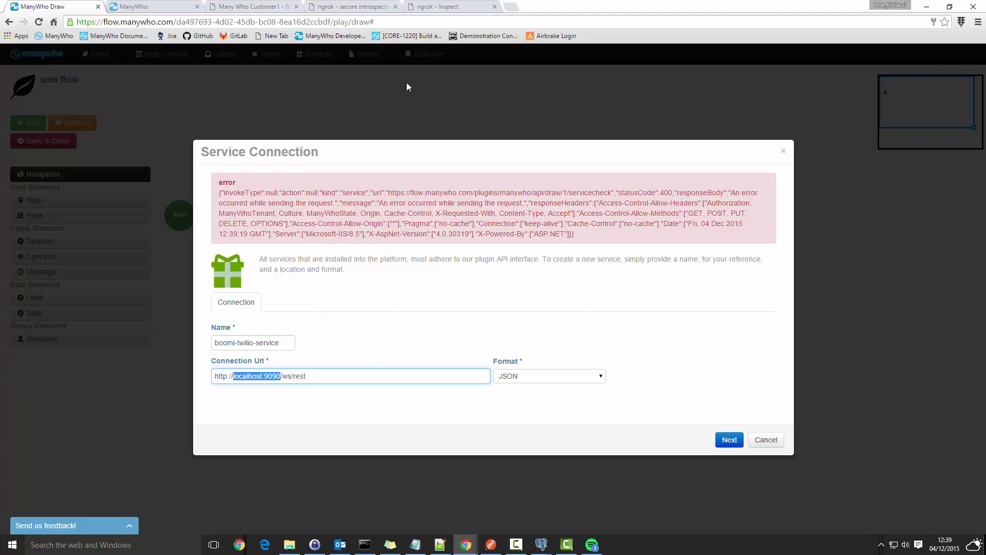
{"action": "left_click", "coordinate": [366, 8]}
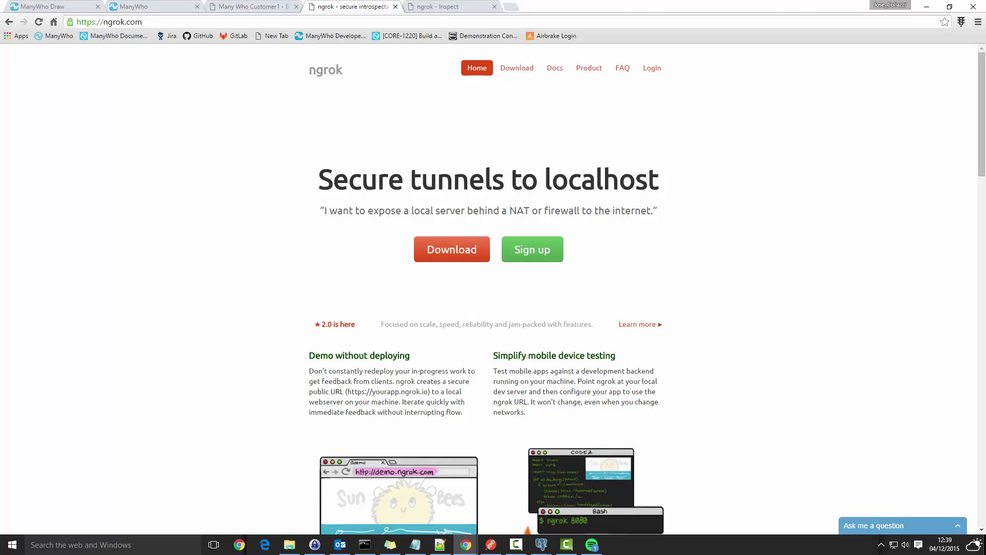
{"action": "left_click", "coordinate": [364, 544]}
{"action": "key", "text": "Return"}
{"action": "left_click_drag", "start_coordinate": [612, 257], "coordinate": [645, 258]}
{"action": "left_click", "coordinate": [650, 234]}
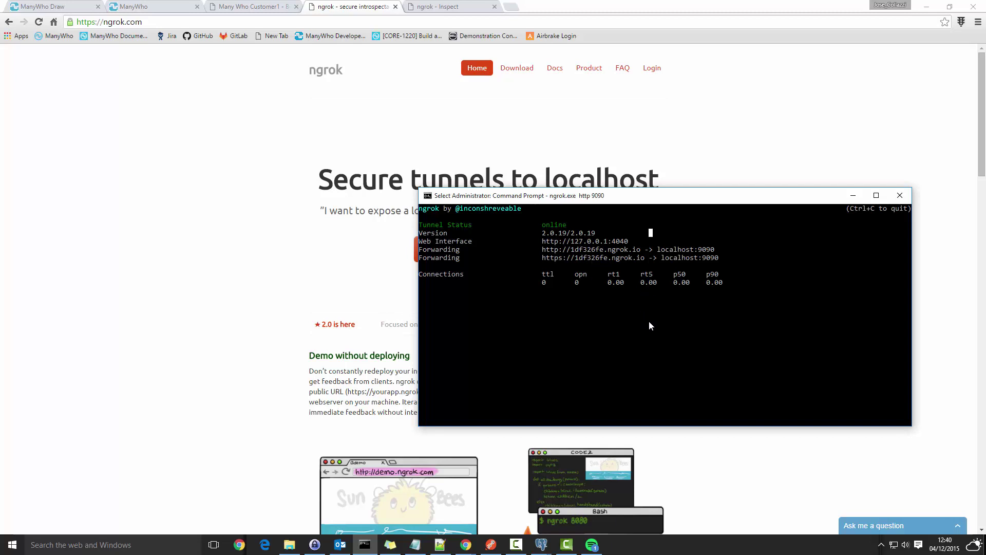
Step: Stop the running tunnel, run ngrok.exe http -subdomain=manywho-boomi 9090, and move the console window out of the way
{"action": "key", "text": "ctrl+c"}
{"action": "key", "text": "ctrl+c"}
{"action": "type", "text": "ngrok.exe http -subdomain=manywho-boomi 9090"}
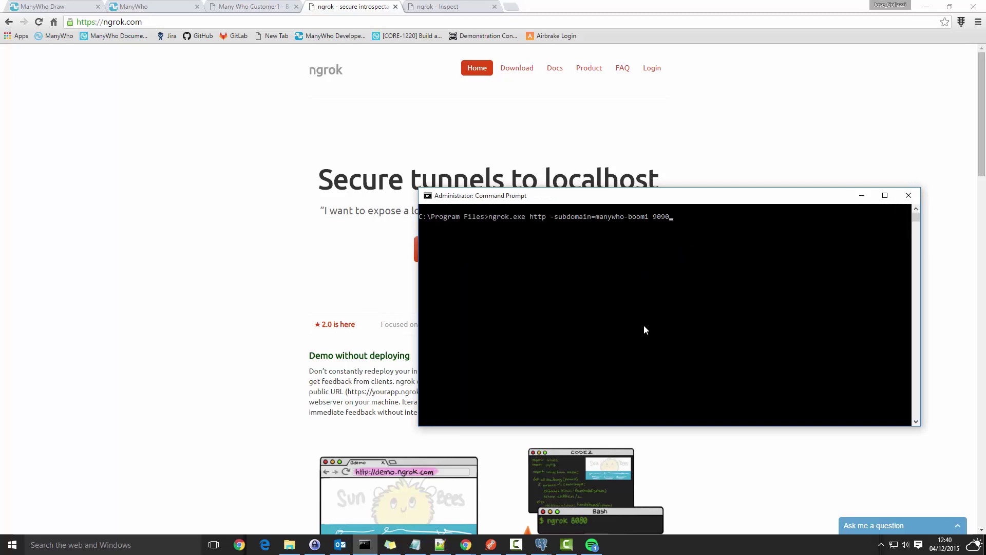
{"action": "key", "text": "Return"}
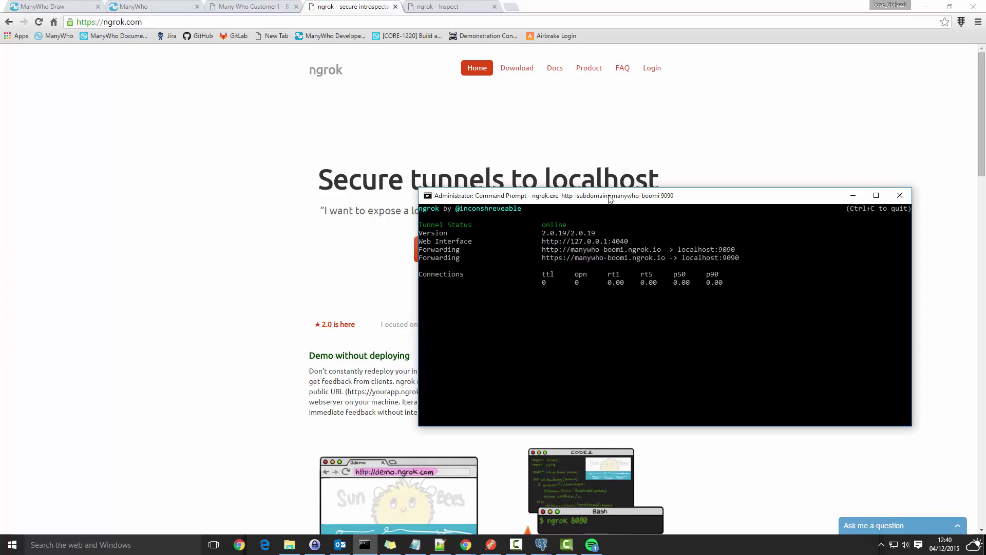
{"action": "left_click_drag", "start_coordinate": [610, 199], "coordinate": [985, 200]}
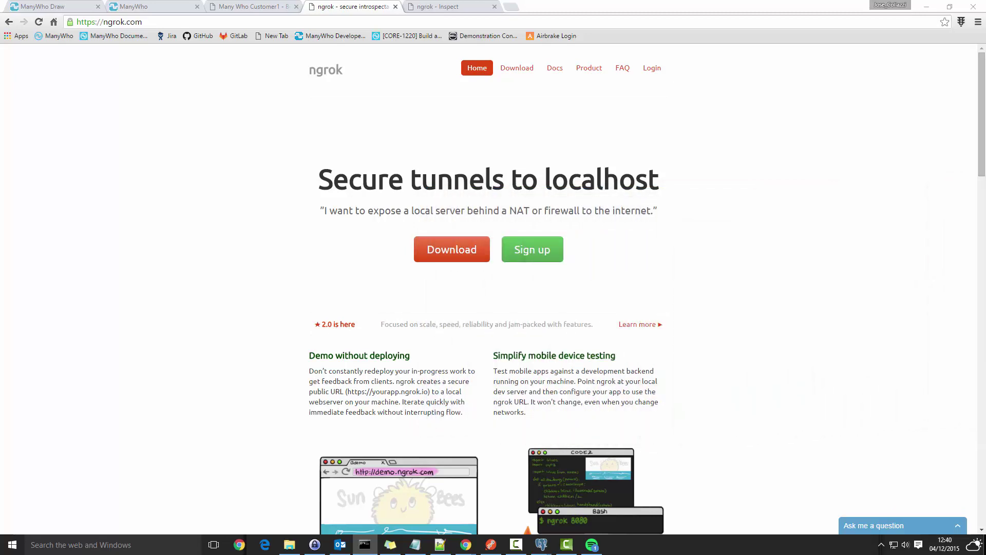
{"action": "key", "text": "alt+Tab"}
{"action": "left_click_drag", "start_coordinate": [985, 202], "coordinate": [295, 115]}
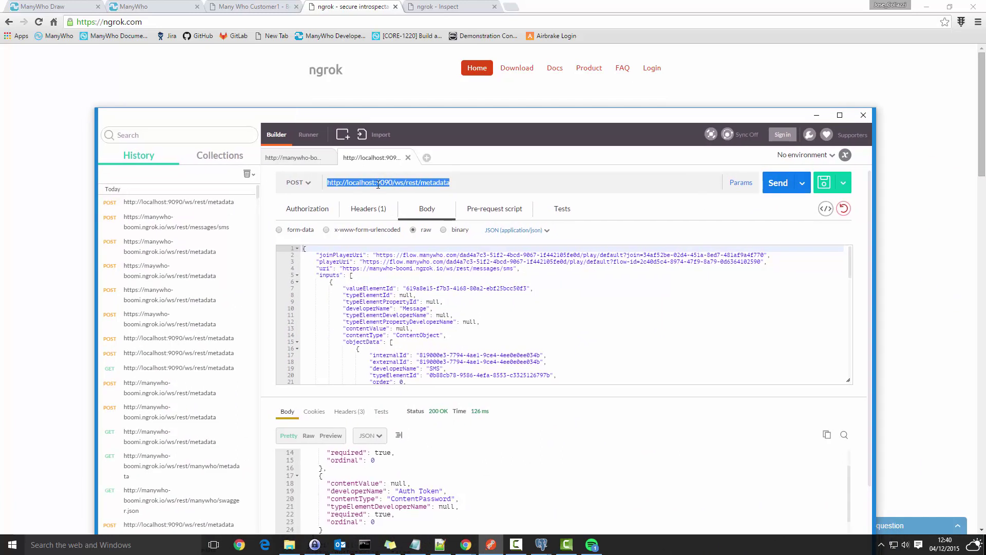
{"action": "left_click", "coordinate": [347, 186]}
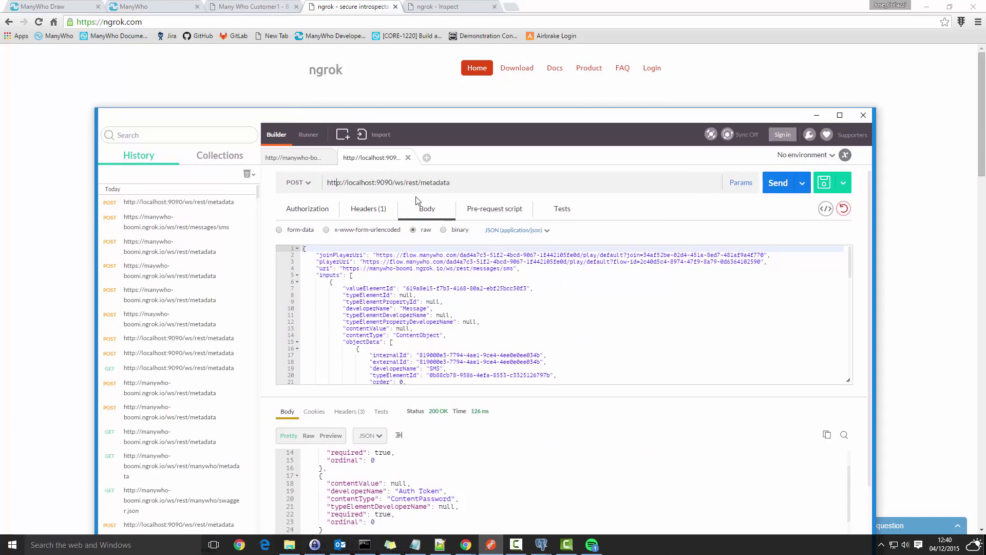
{"action": "key", "text": "BackSpace"}
{"action": "type", "text": "s"}
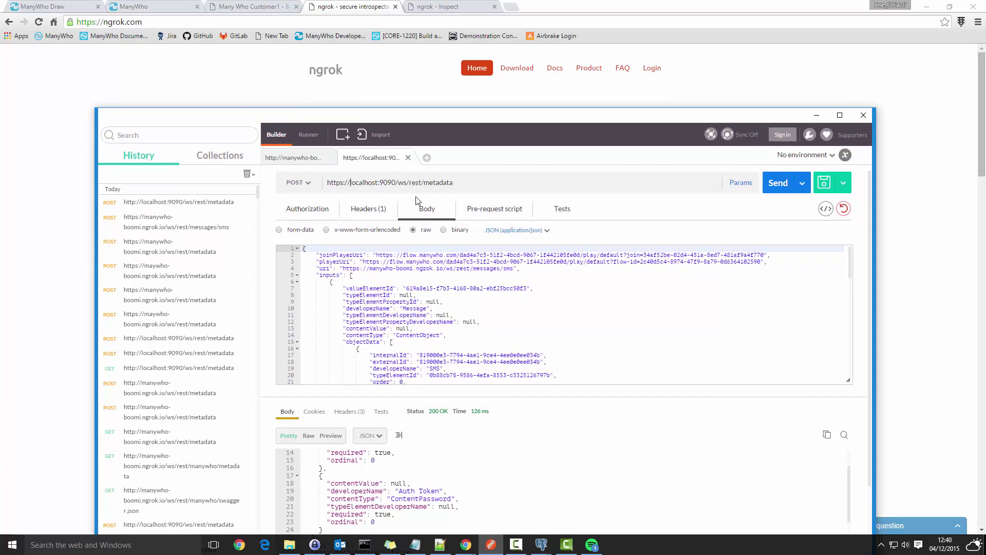
{"action": "key", "text": "shift+Right"}
{"action": "key", "text": "shift+Right"}
{"action": "key", "text": "shift+Right"}
{"action": "key", "text": "shift+Right"}
{"action": "key", "text": "shift+Right"}
{"action": "key", "text": "shift+Right"}
{"action": "key", "text": "shift+Right"}
{"action": "key", "text": "shift+Right"}
{"action": "key", "text": "shift+Right"}
{"action": "key", "text": "shift+Right"}
{"action": "key", "text": "shift+Right"}
{"action": "key", "text": "shift+Right"}
{"action": "key", "text": "shift+Right"}
{"action": "key", "text": "shift+Right"}
{"action": "key", "text": "Delete"}
{"action": "type", "text": "manywho"}
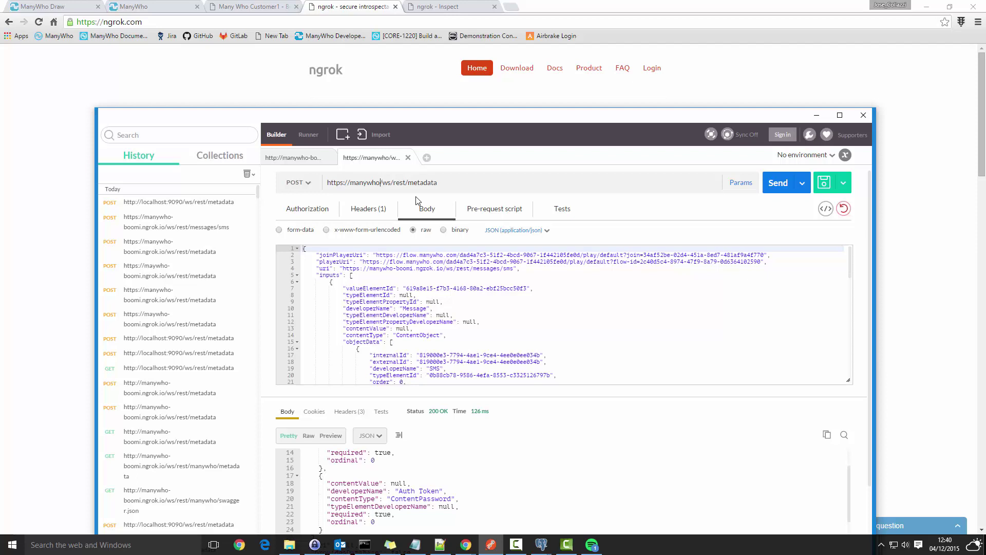
{"action": "type", "text": "-boomi.ngrok.io"}
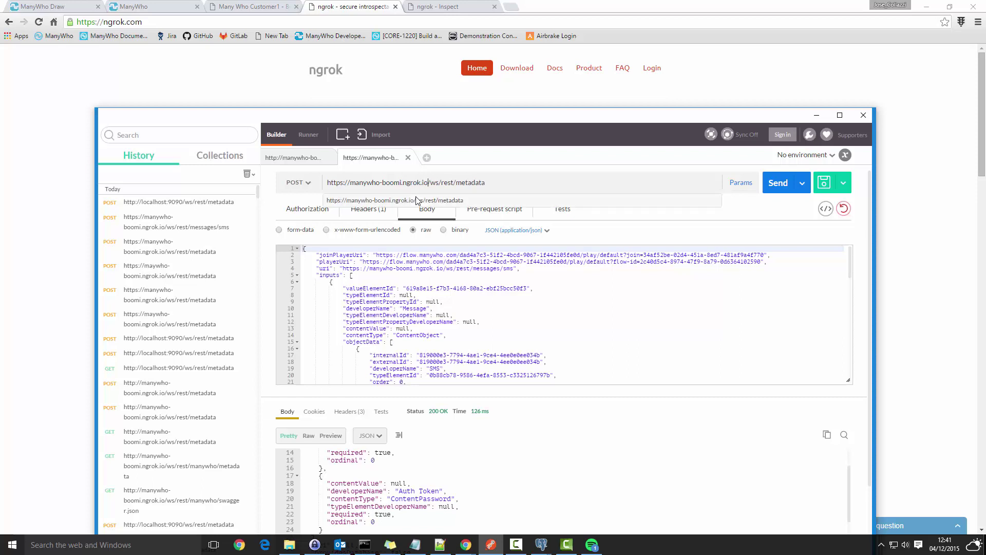
Step: Send the POST request through the ngrok address and review the metadata response from its beginning
{"action": "left_click", "coordinate": [490, 184]}
{"action": "left_click", "coordinate": [777, 183]}
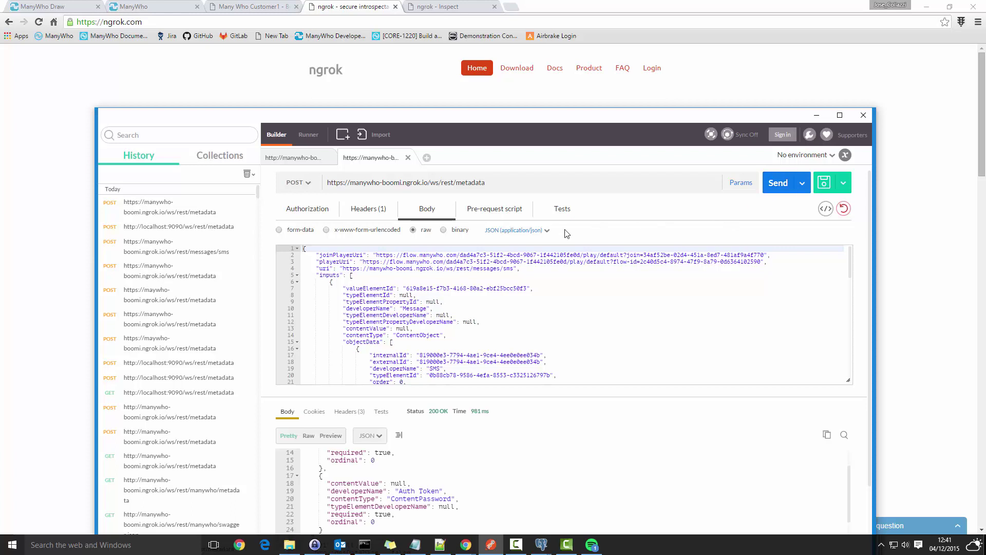
{"action": "scroll", "coordinate": [457, 471], "scroll_direction": "up", "scroll_amount": 5}
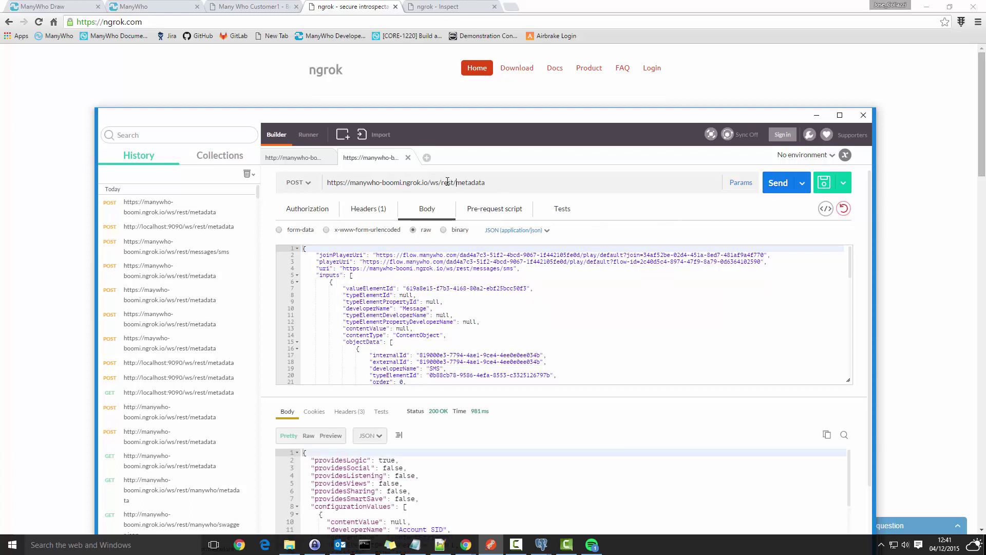
{"action": "left_click_drag", "start_coordinate": [454, 182], "coordinate": [327, 182]}
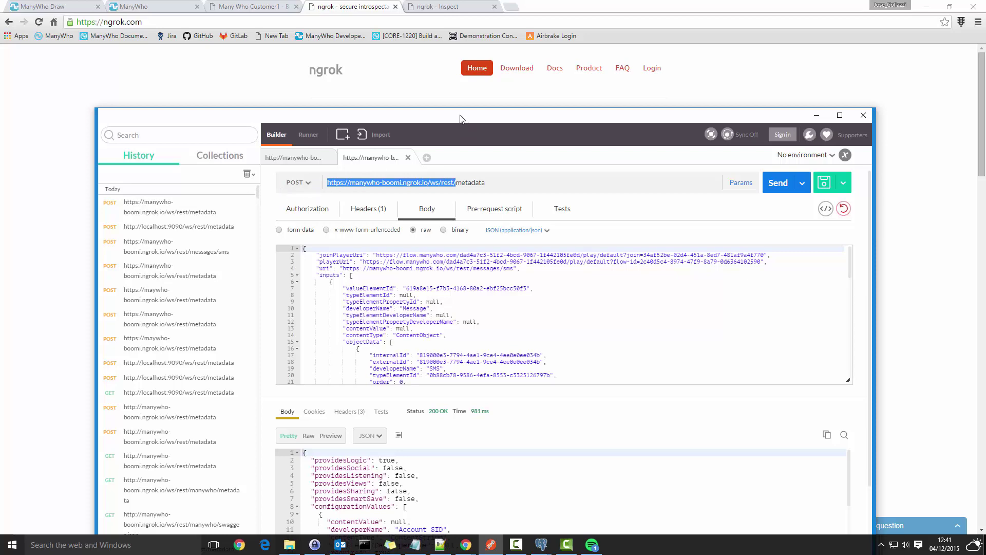
{"action": "left_click", "coordinate": [816, 115]}
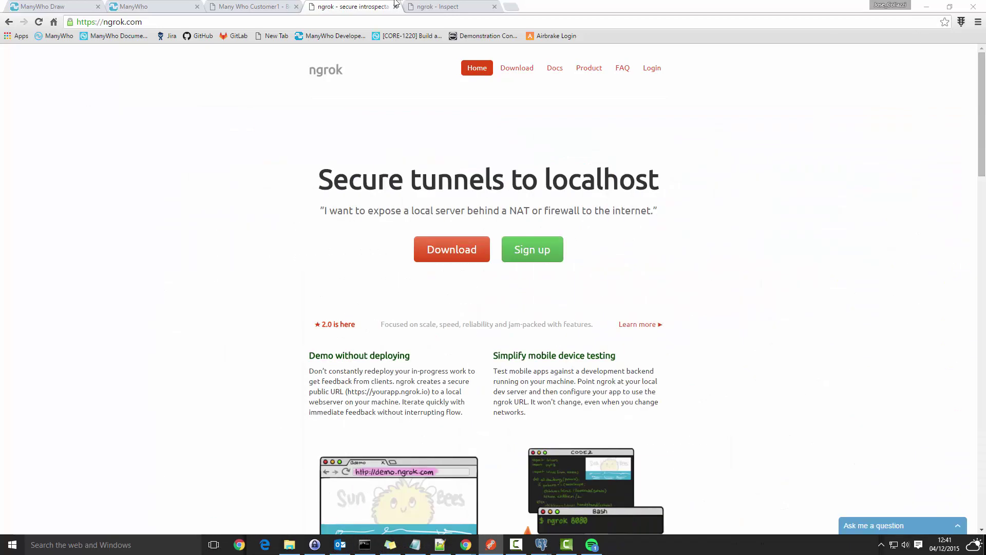
{"action": "left_click", "coordinate": [265, 7]}
{"action": "left_click", "coordinate": [145, 7]}
{"action": "left_click", "coordinate": [60, 8]}
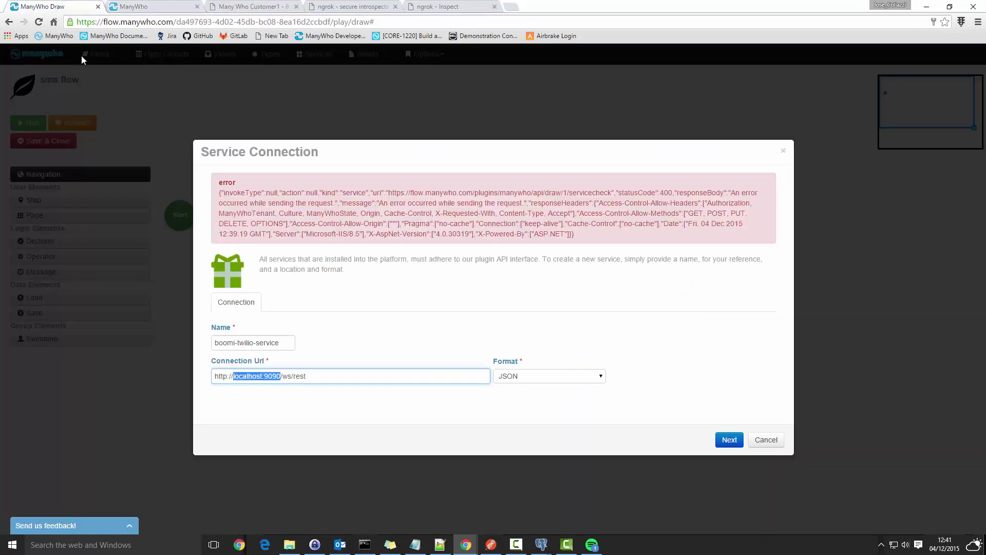
{"action": "left_click", "coordinate": [315, 377]}
{"action": "left_click_drag", "start_coordinate": [306, 374], "coordinate": [165, 371]}
{"action": "key", "text": "ctrl+v"}
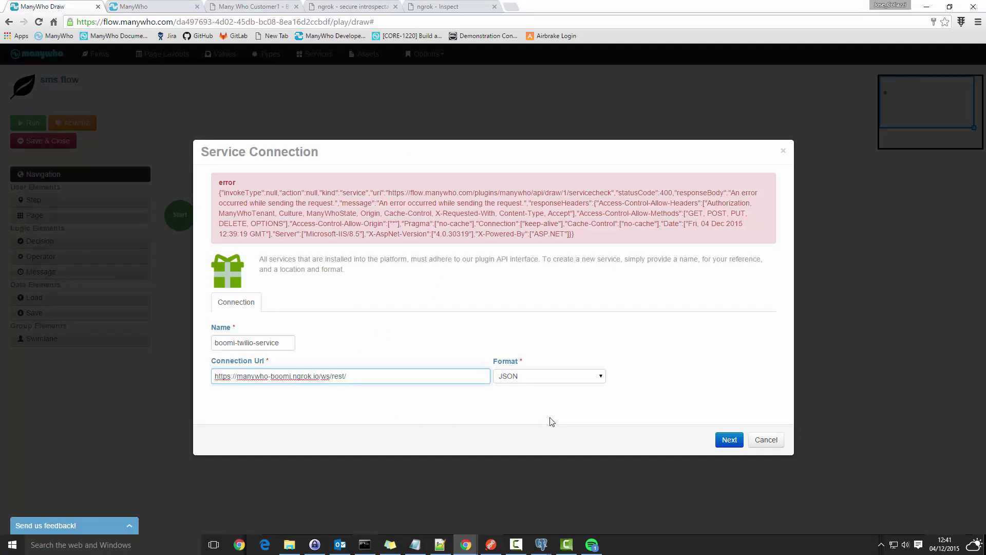
{"action": "key", "text": "BackSpace"}
{"action": "left_click", "coordinate": [728, 441]}
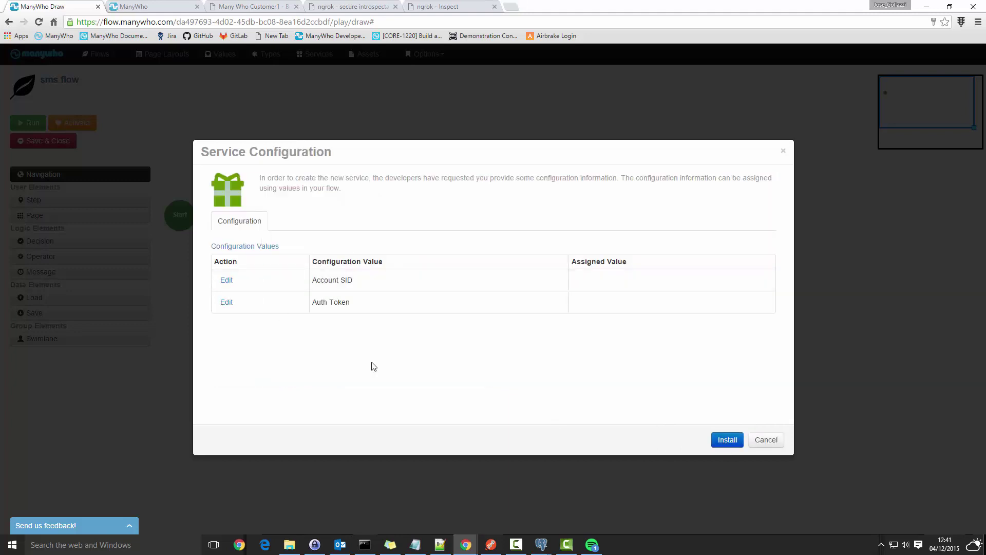
Step: Install the service with no configuration values assigned, and save it after reviewing its configuration and available messages
{"action": "left_click", "coordinate": [726, 443]}
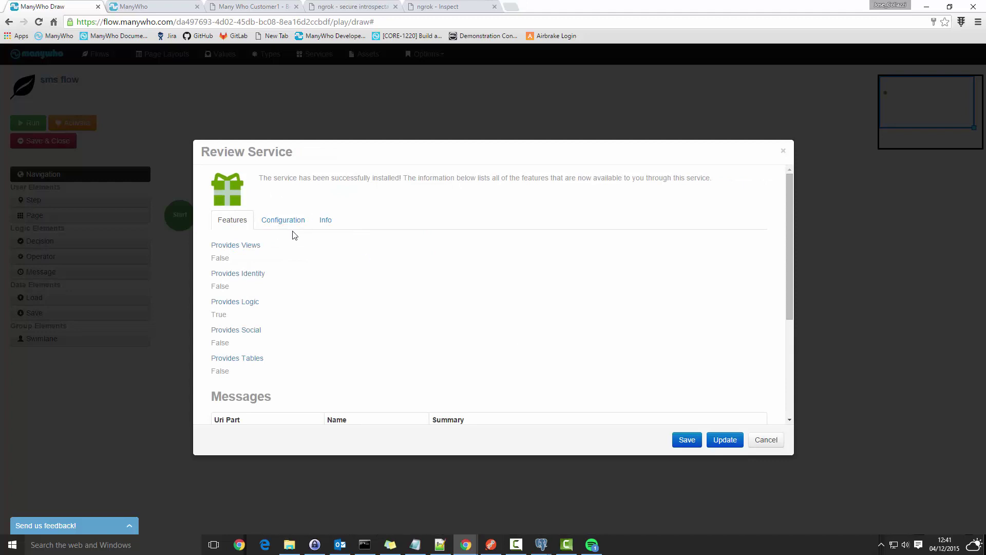
{"action": "left_click", "coordinate": [288, 224]}
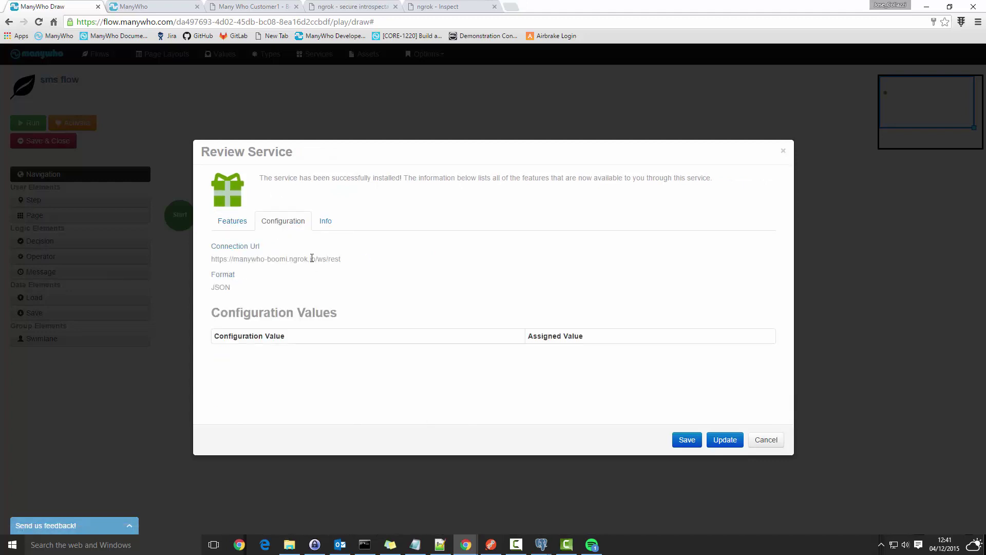
{"action": "left_click", "coordinate": [230, 221]}
{"action": "scroll", "coordinate": [719, 413], "scroll_direction": "down", "scroll_amount": 3}
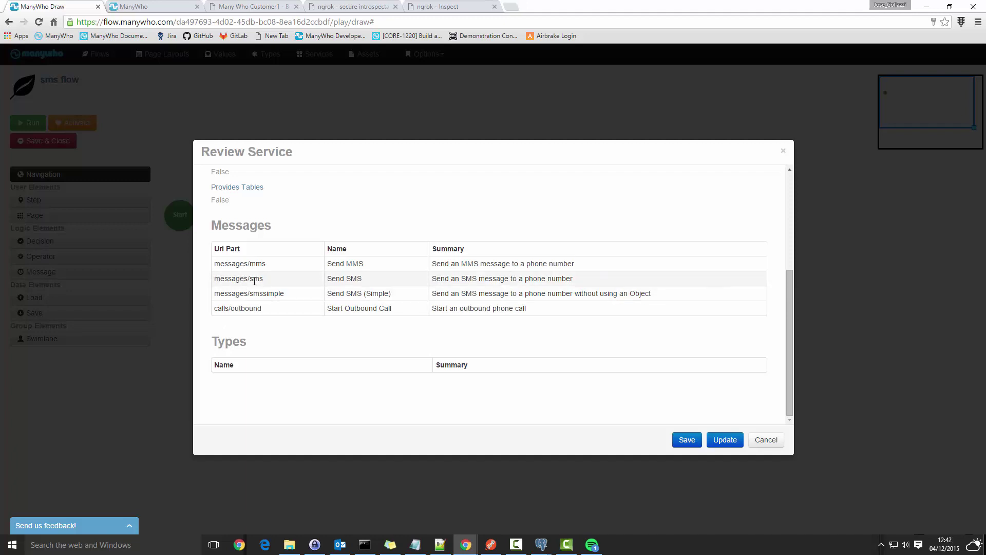
{"action": "left_click", "coordinate": [686, 439]}
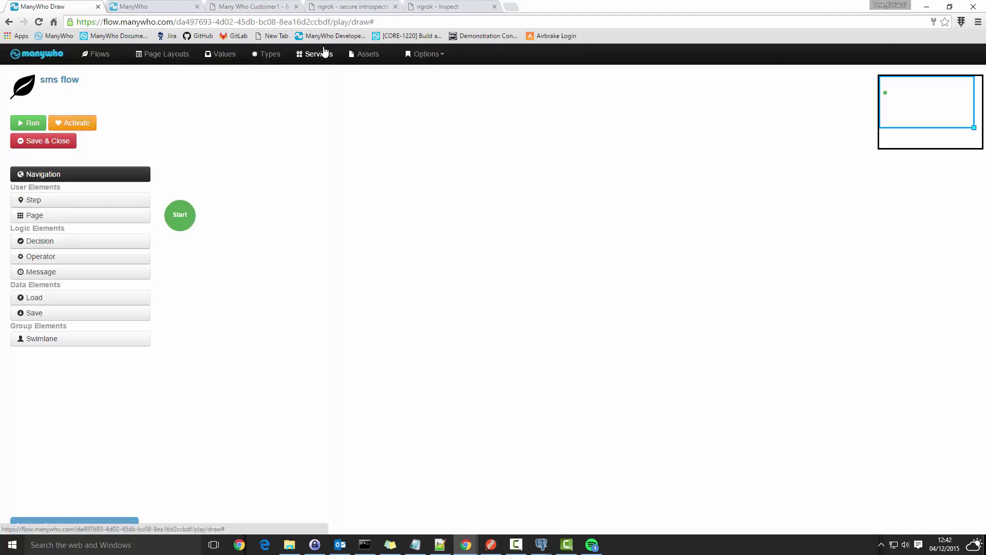
Step: Import the last listed SMS type of boomi-twilio-service into the flow from the existing types
{"action": "left_click", "coordinate": [267, 58]}
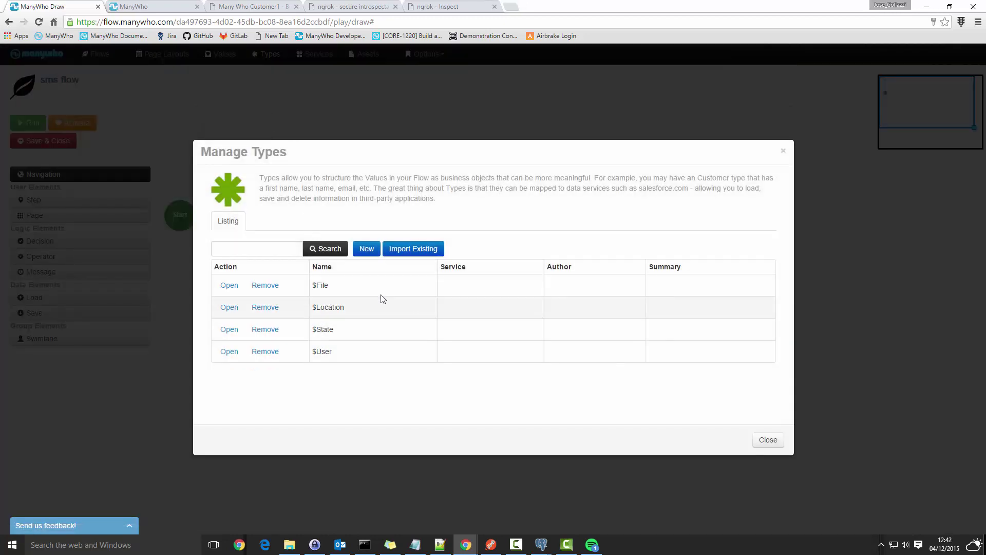
{"action": "left_click", "coordinate": [418, 250]}
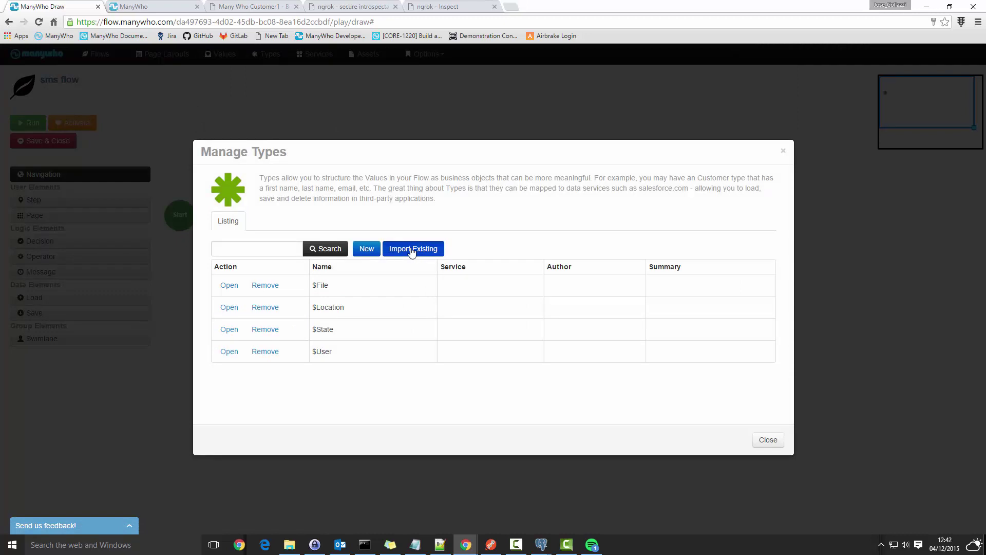
{"action": "scroll", "coordinate": [341, 349], "scroll_direction": "down", "scroll_amount": 1}
{"action": "scroll", "coordinate": [341, 349], "scroll_direction": "down", "scroll_amount": 3}
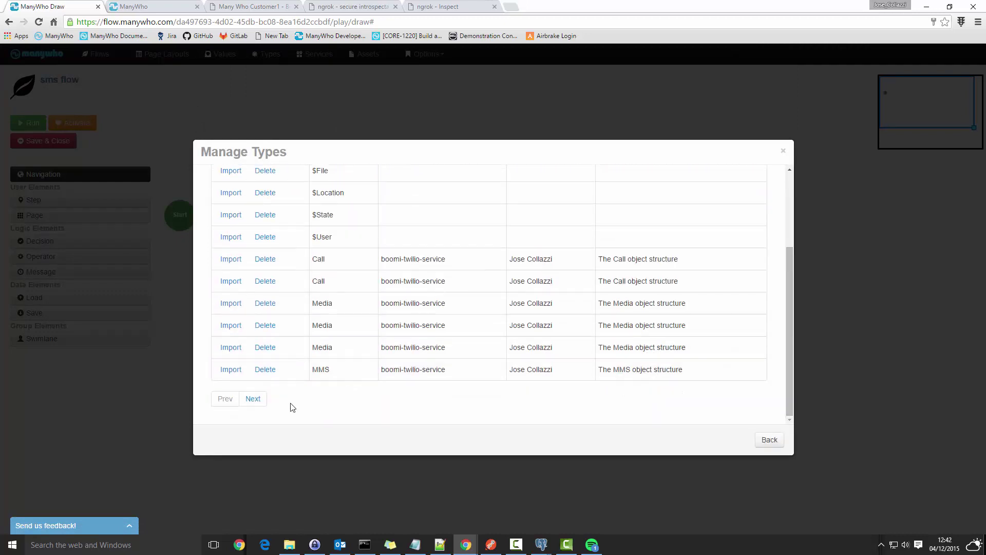
{"action": "left_click", "coordinate": [256, 399]}
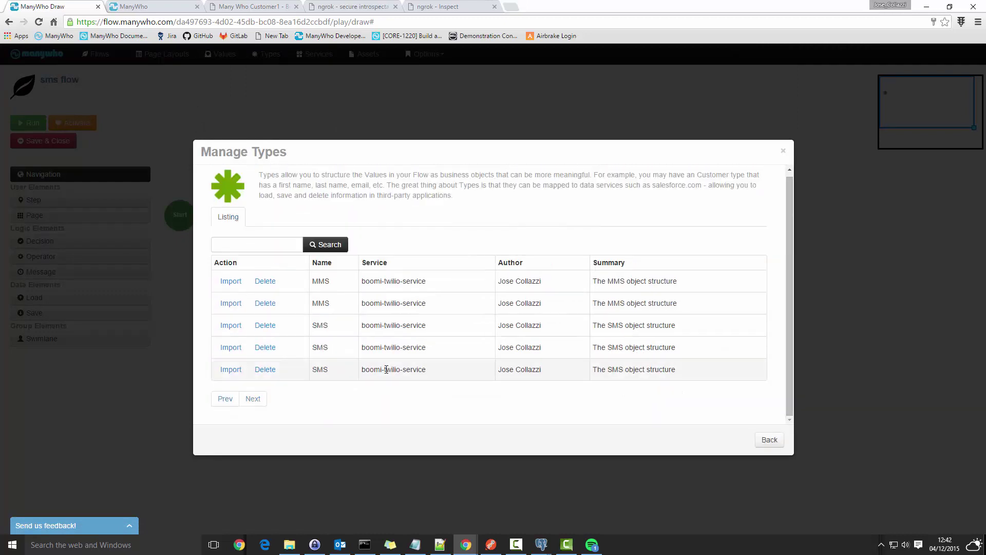
{"action": "left_click", "coordinate": [230, 370]}
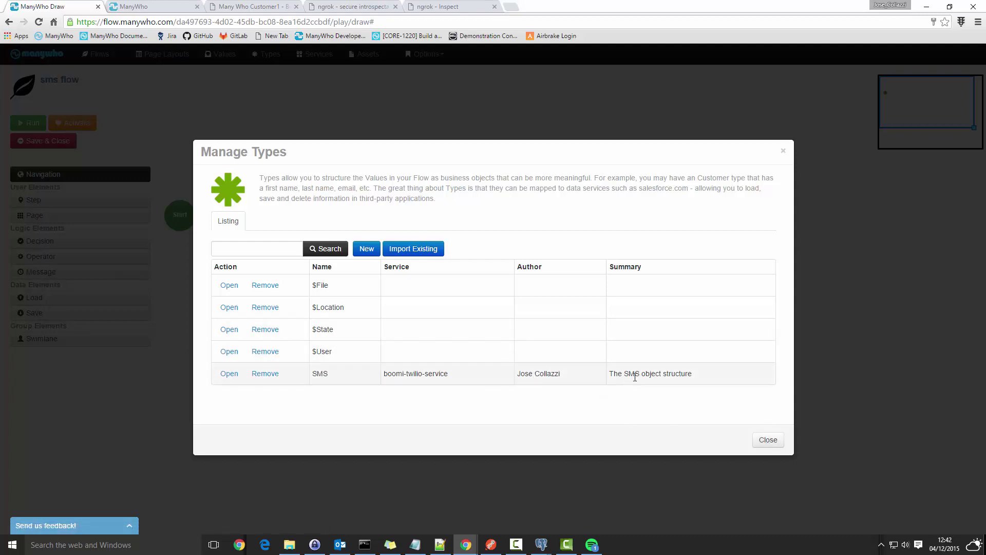
{"action": "left_click", "coordinate": [767, 442]}
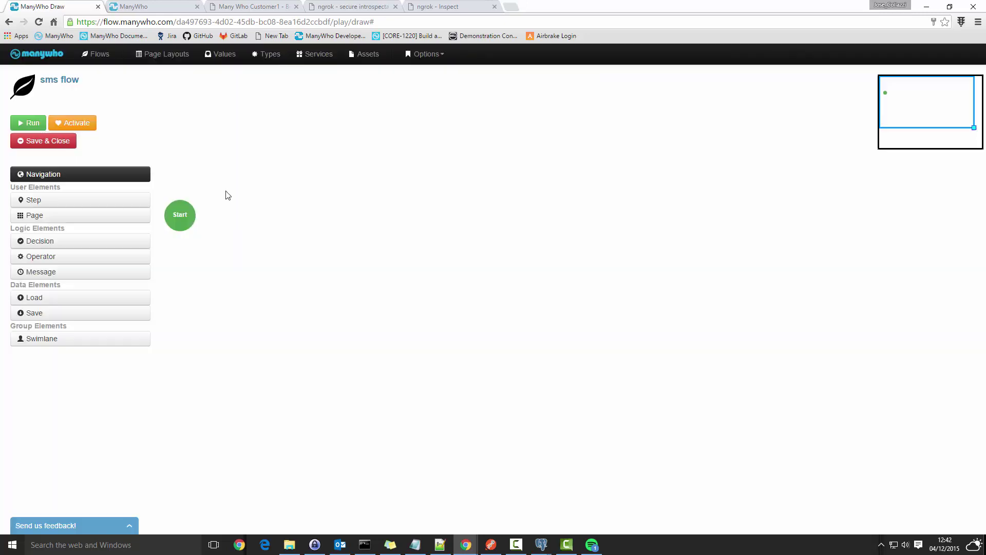
Step: Create an Object value of the SMS object type, name it Sms Object, and save it with Private access
{"action": "left_click", "coordinate": [226, 54]}
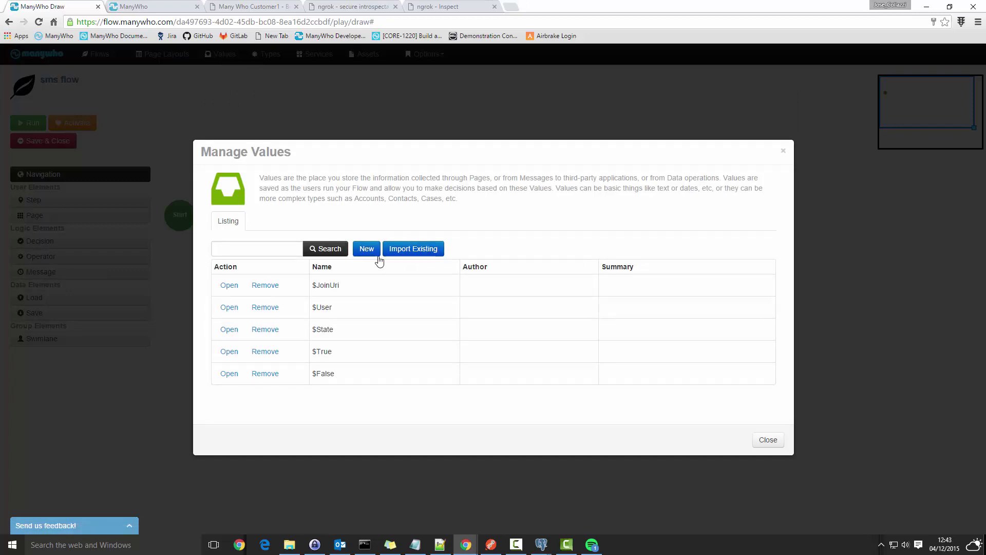
{"action": "left_click", "coordinate": [366, 249]}
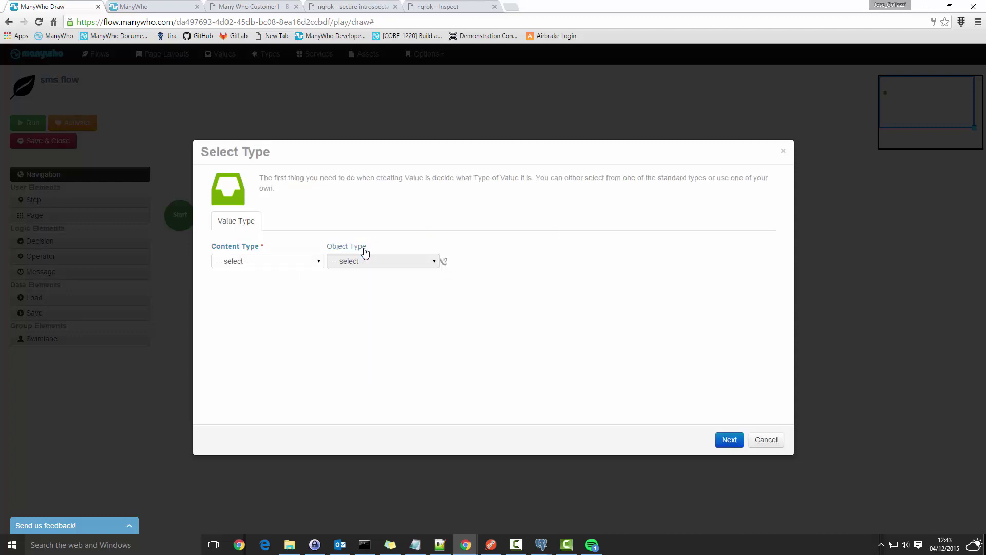
{"action": "left_click", "coordinate": [296, 262]}
{"action": "left_click", "coordinate": [250, 336]}
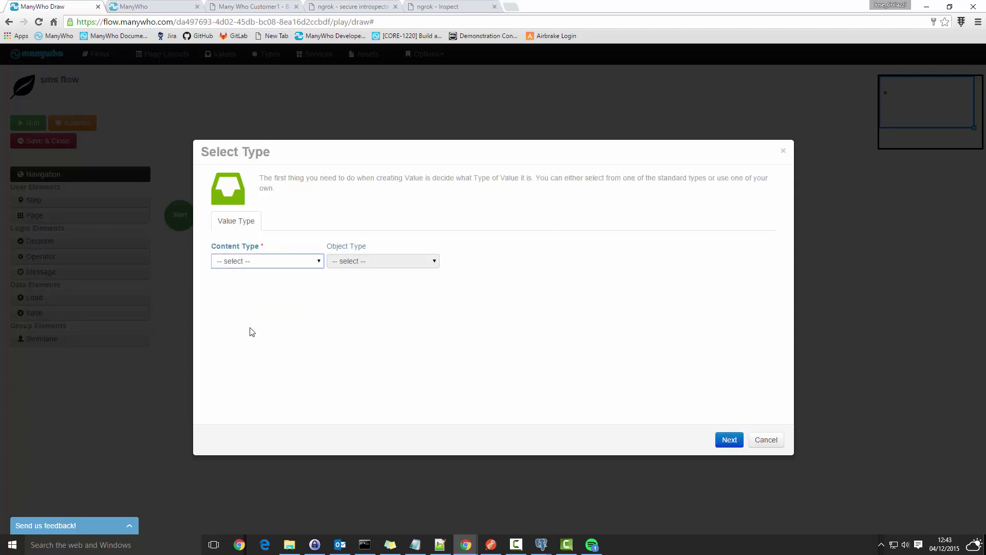
{"action": "left_click", "coordinate": [428, 263]}
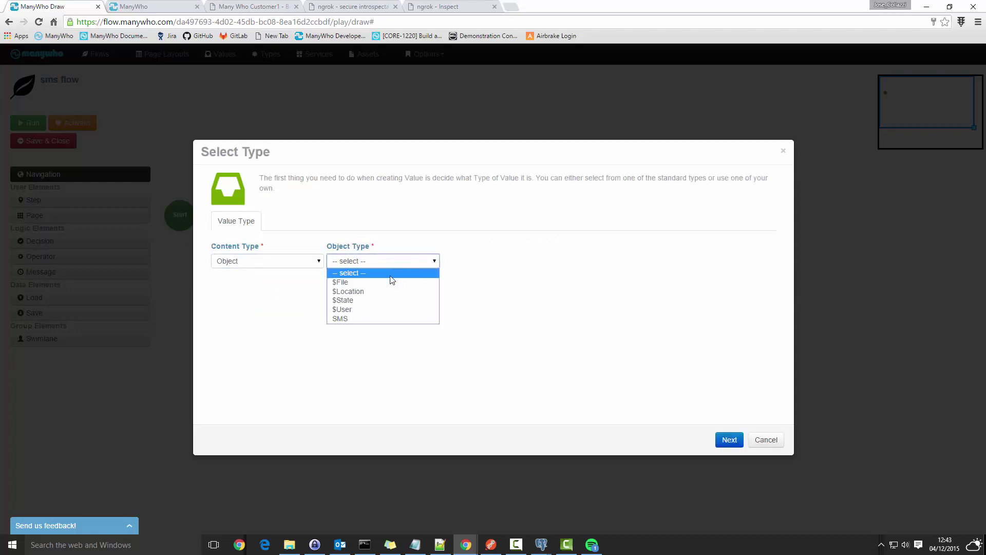
{"action": "left_click", "coordinate": [360, 318]}
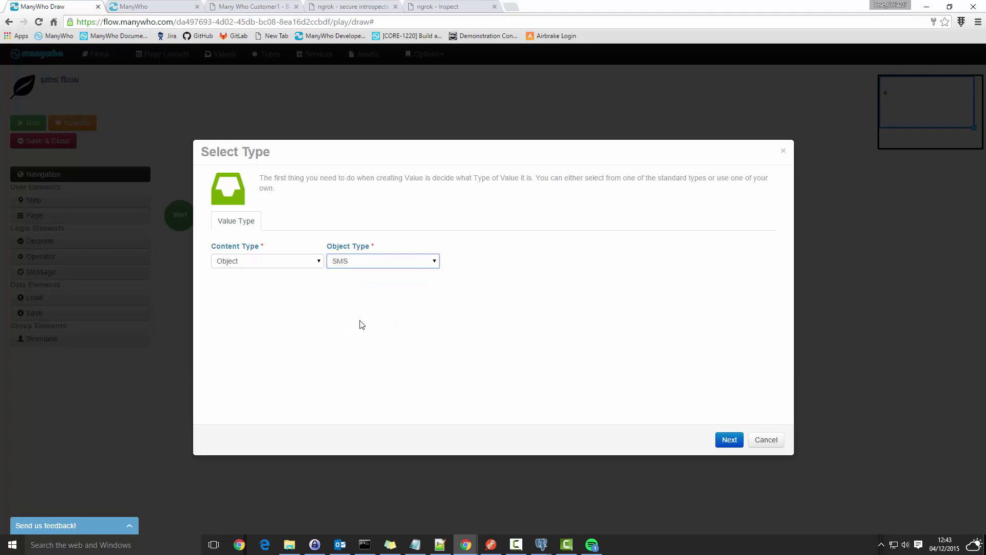
{"action": "left_click", "coordinate": [723, 439]}
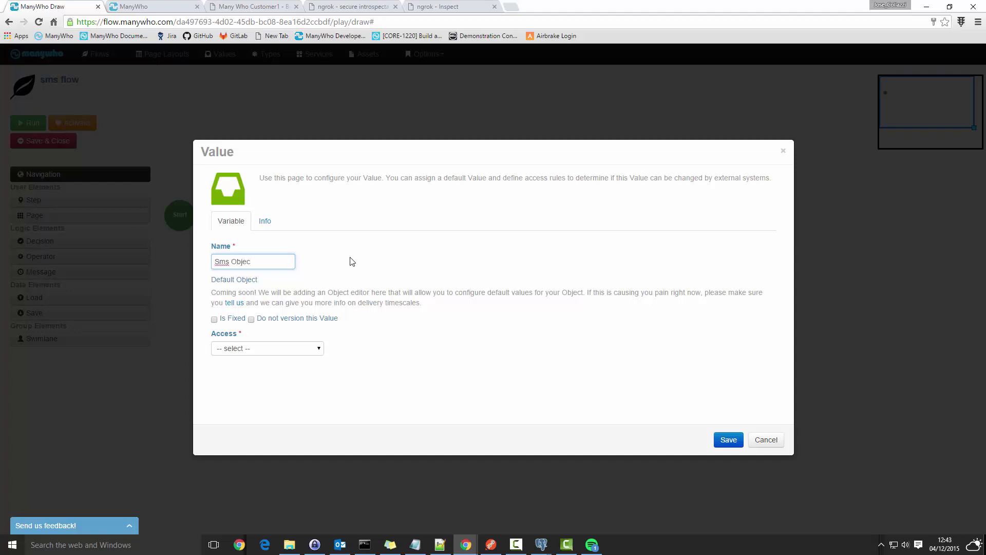
{"action": "left_click", "coordinate": [241, 349]}
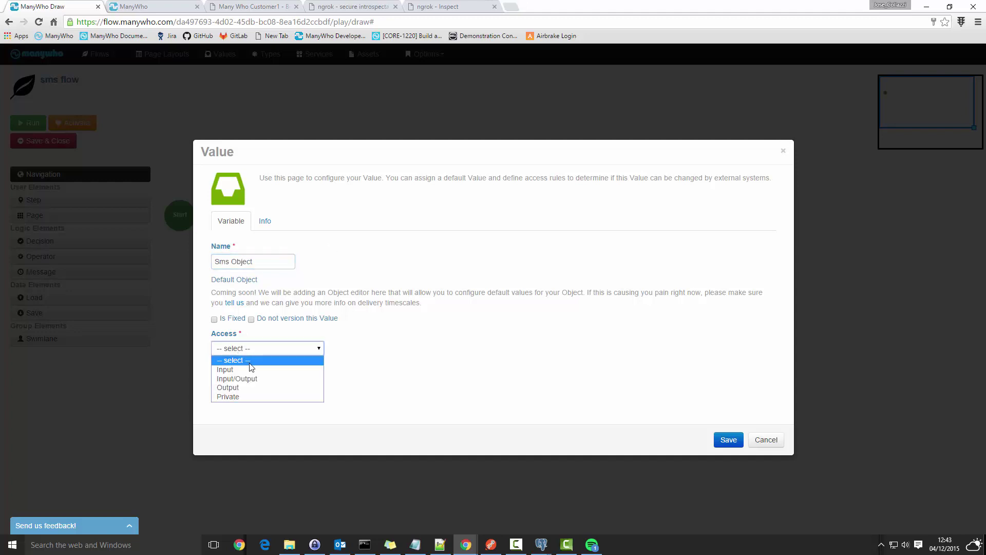
{"action": "left_click", "coordinate": [255, 397]}
{"action": "left_click", "coordinate": [728, 440]}
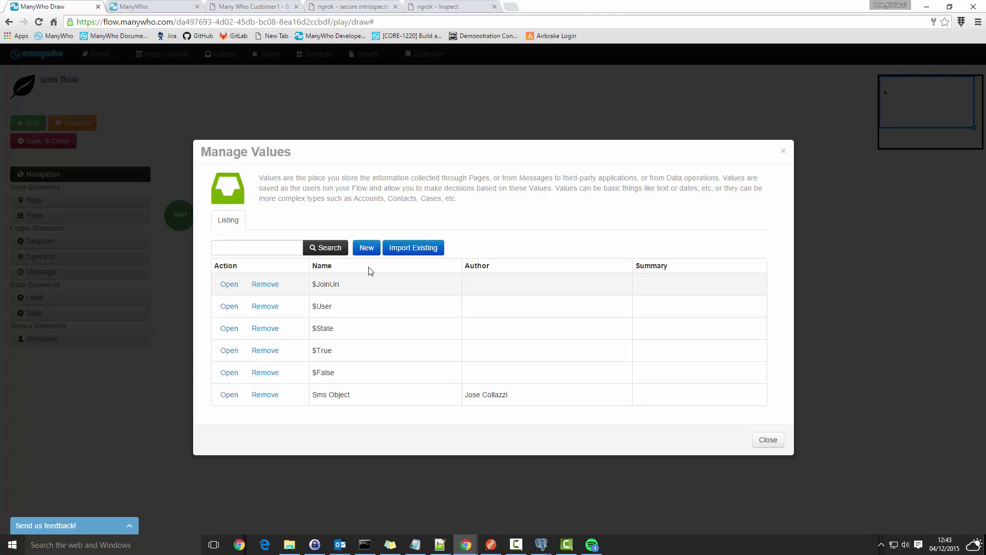
Step: Create a String value named From with the sender's phone number as its default and Private access, and save it
{"action": "left_click", "coordinate": [367, 247]}
{"action": "left_click", "coordinate": [297, 262]}
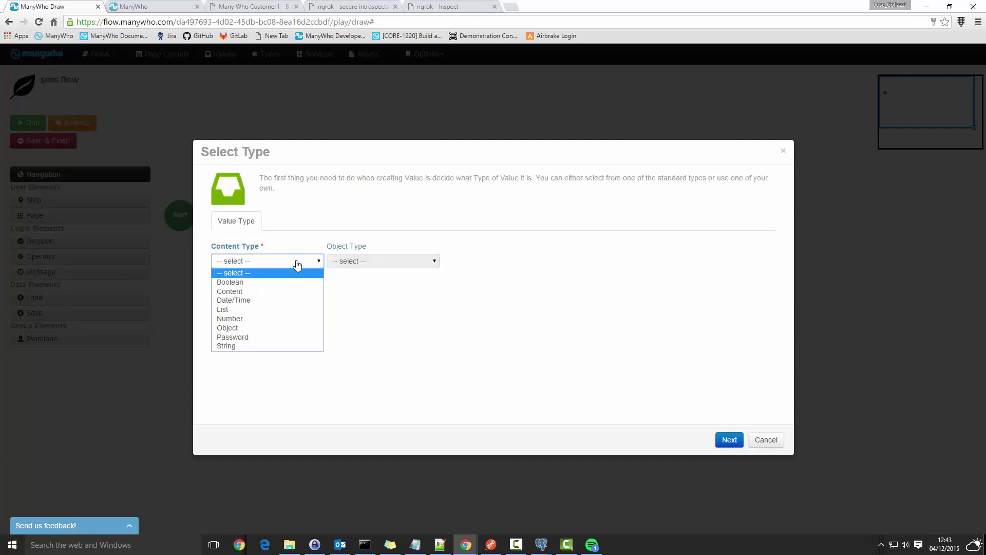
{"action": "left_click", "coordinate": [248, 351]}
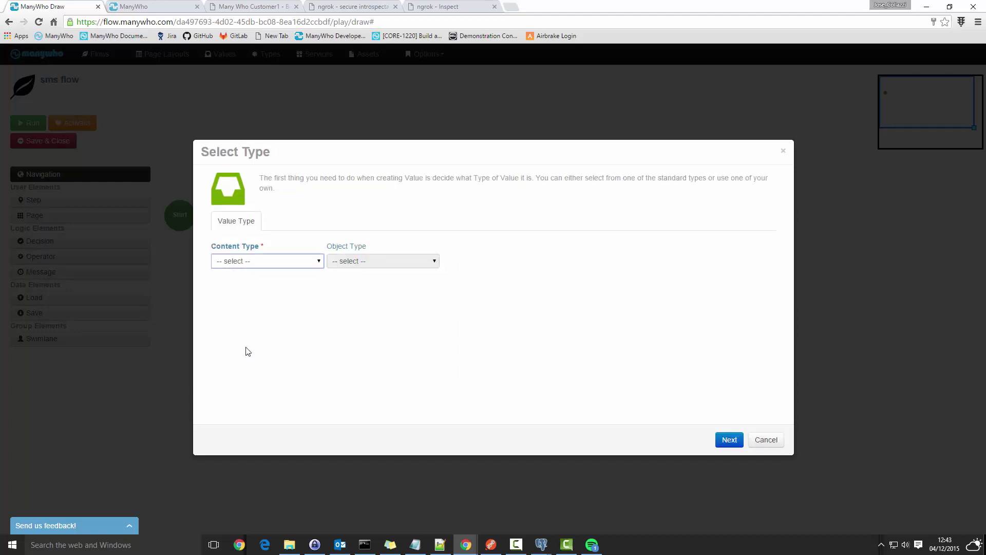
{"action": "left_click", "coordinate": [729, 440]}
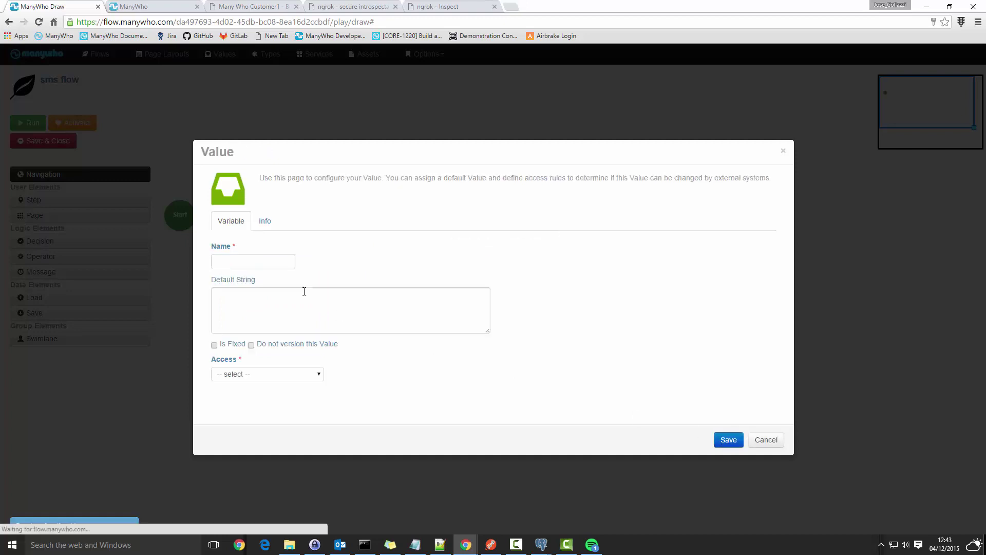
{"action": "left_click", "coordinate": [250, 263]}
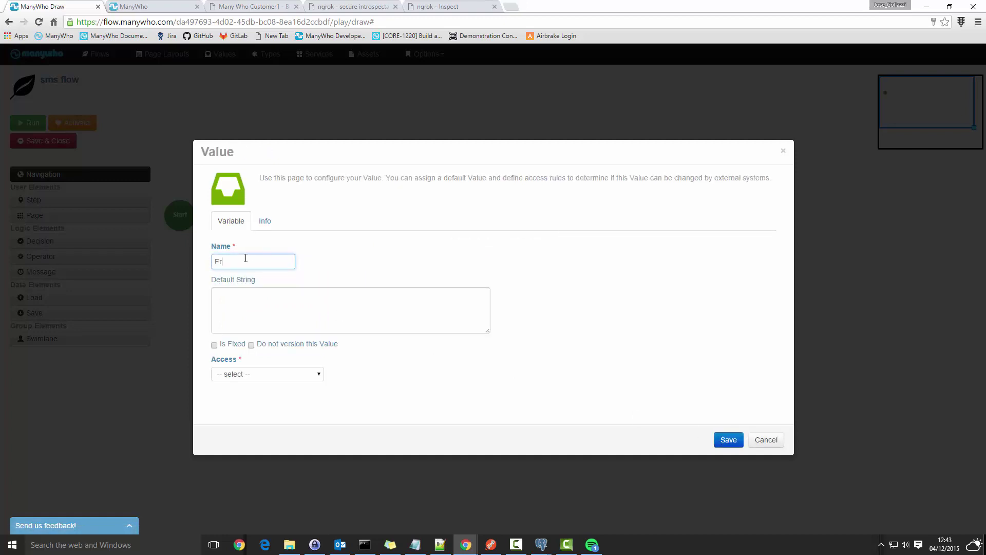
{"action": "left_click", "coordinate": [286, 308]}
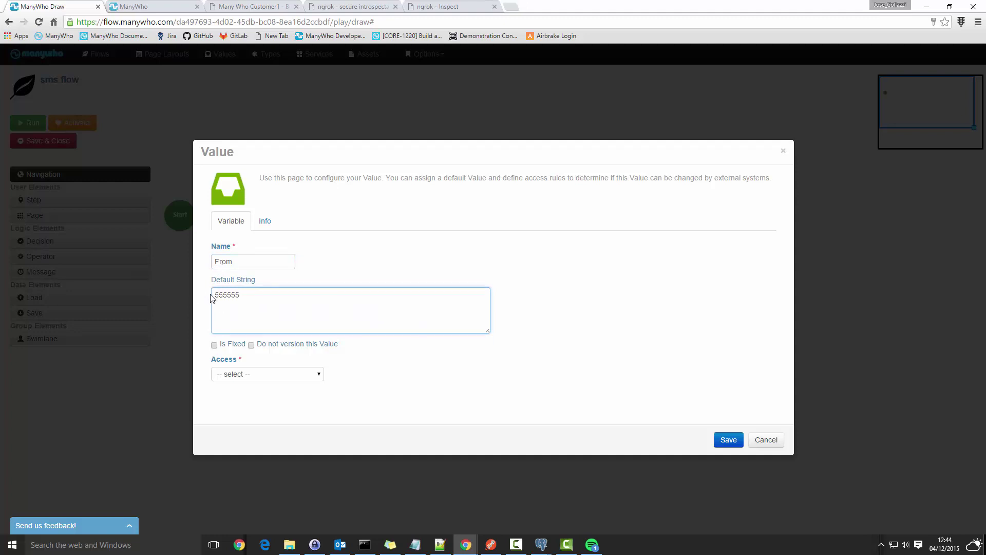
{"action": "left_click", "coordinate": [288, 375]}
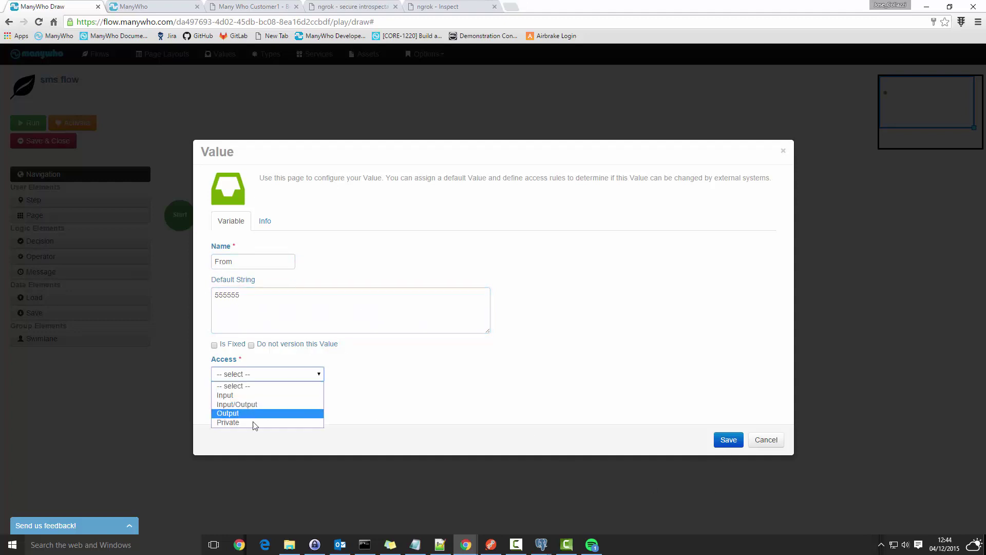
{"action": "left_click", "coordinate": [256, 424]}
{"action": "left_click", "coordinate": [727, 439]}
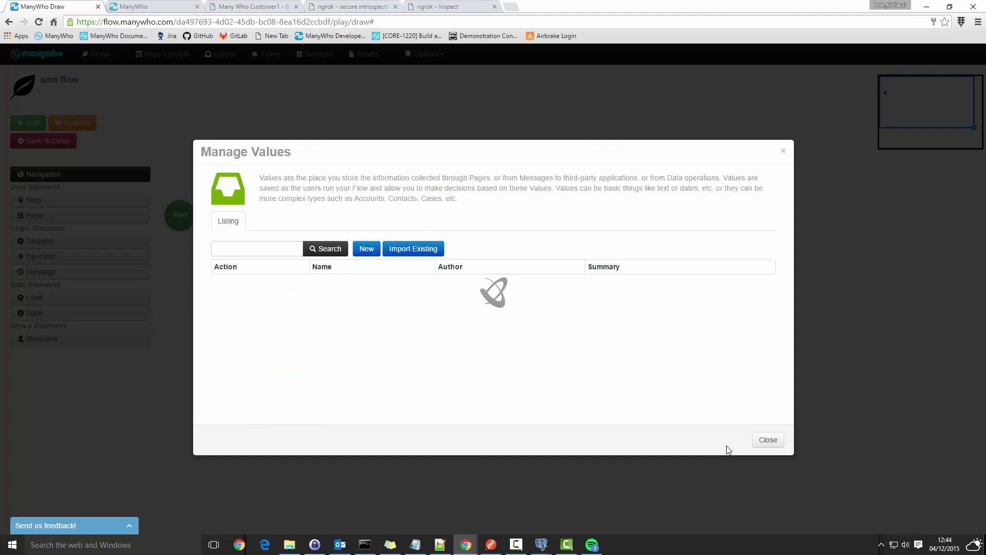
Step: Create a String value named To with the recipient's phone number as its default and Private access, and save it
{"action": "left_click", "coordinate": [365, 248]}
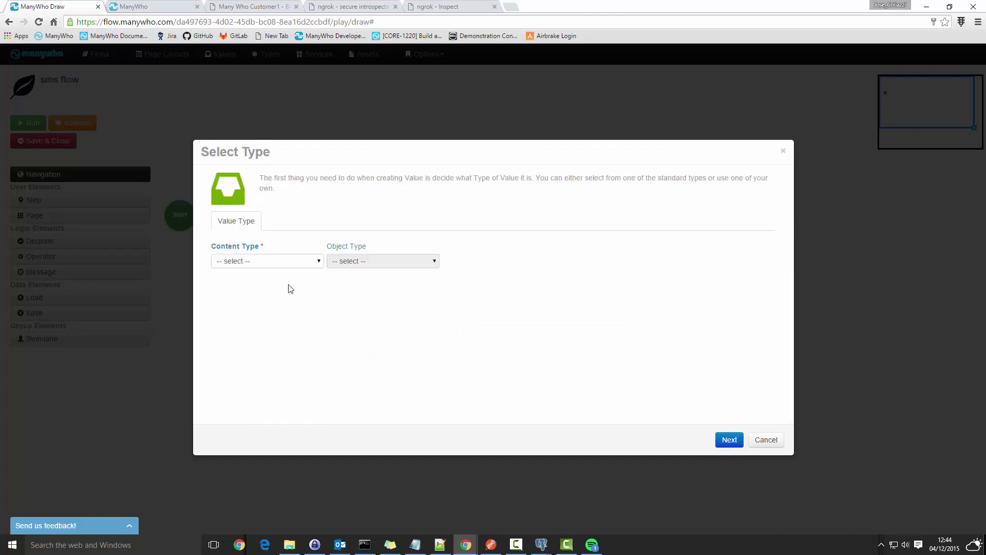
{"action": "left_click", "coordinate": [270, 262]}
{"action": "left_click", "coordinate": [243, 347]}
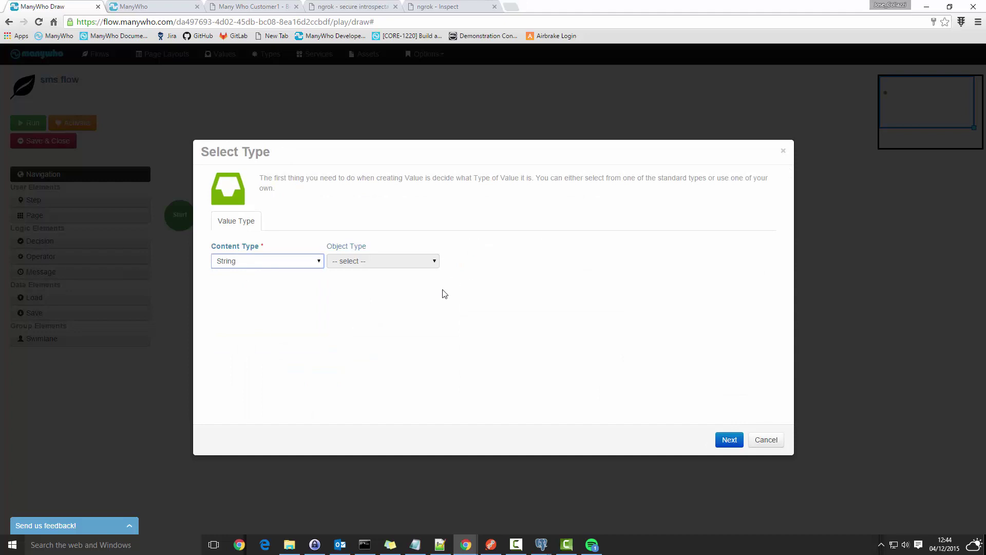
{"action": "left_click", "coordinate": [724, 441]}
{"action": "left_click", "coordinate": [284, 261]}
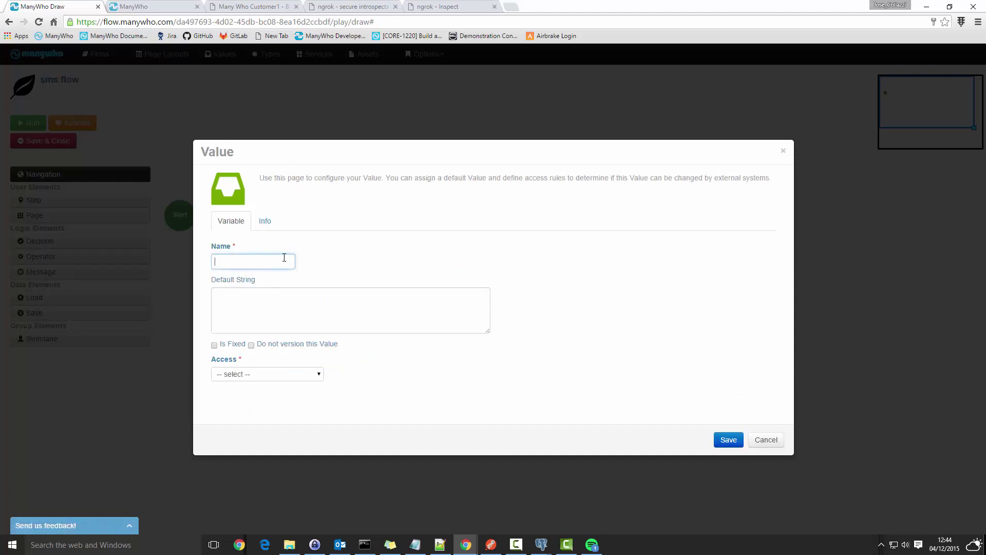
{"action": "type", "text": "To"}
{"action": "key", "text": "Tab"}
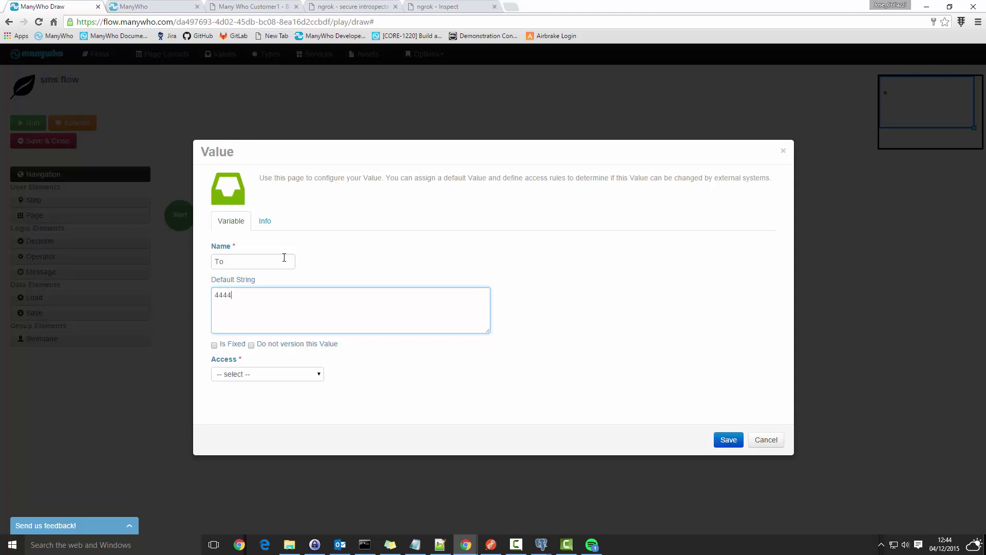
{"action": "left_click", "coordinate": [255, 374]}
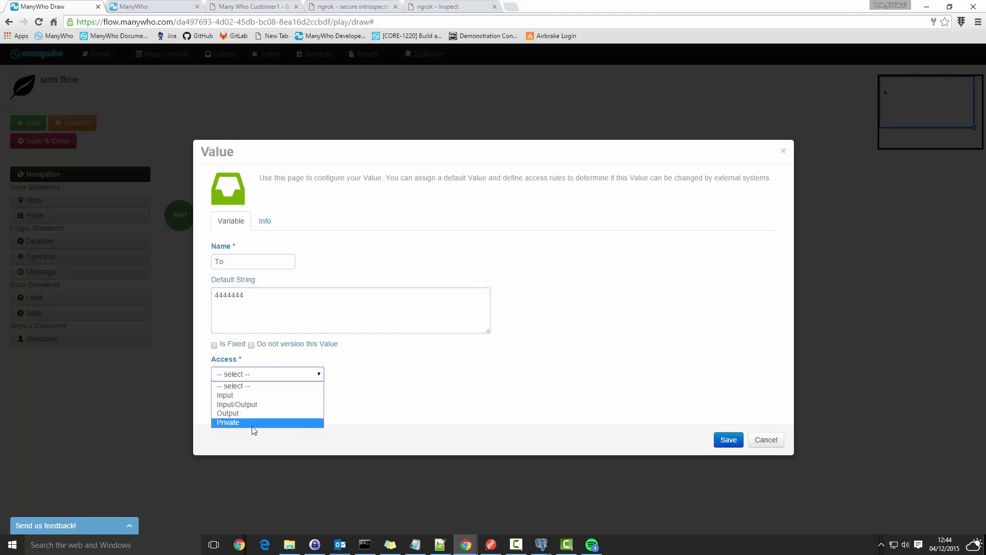
{"action": "left_click", "coordinate": [253, 425]}
{"action": "left_click", "coordinate": [738, 443]}
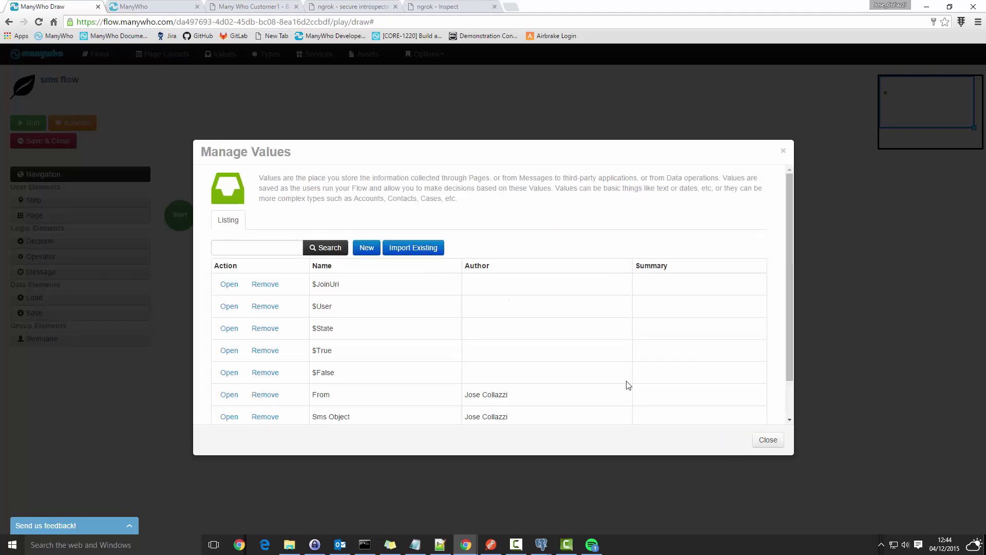
Step: Create a String value named Body with the default text Hello World and Private access, save it, and review the values list
{"action": "left_click", "coordinate": [367, 247]}
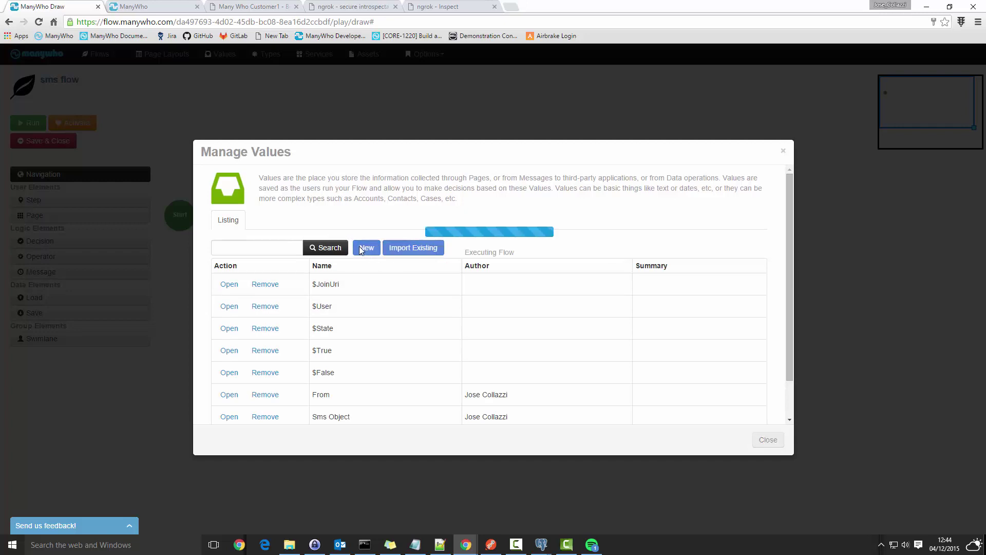
{"action": "left_click", "coordinate": [275, 263]}
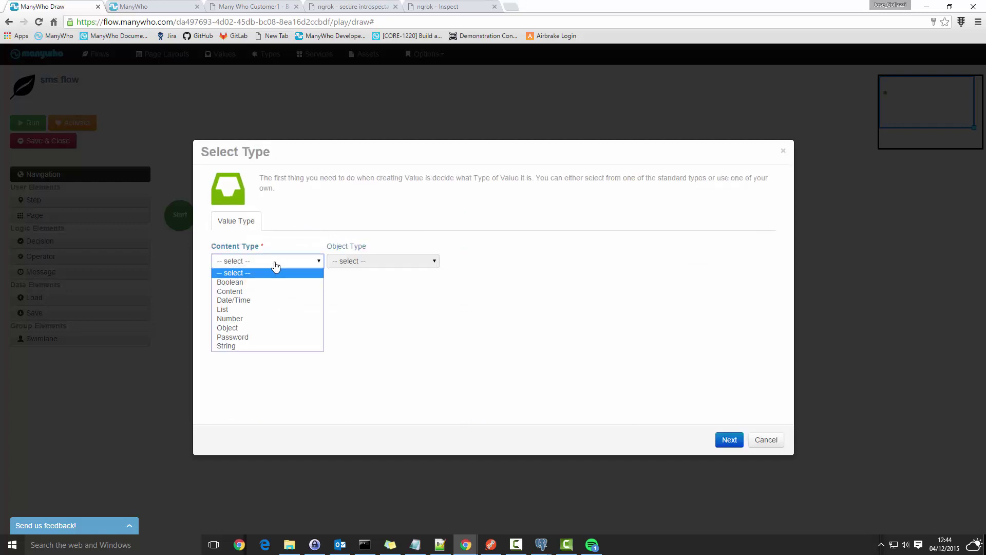
{"action": "left_click", "coordinate": [251, 345]}
{"action": "left_click", "coordinate": [729, 440]}
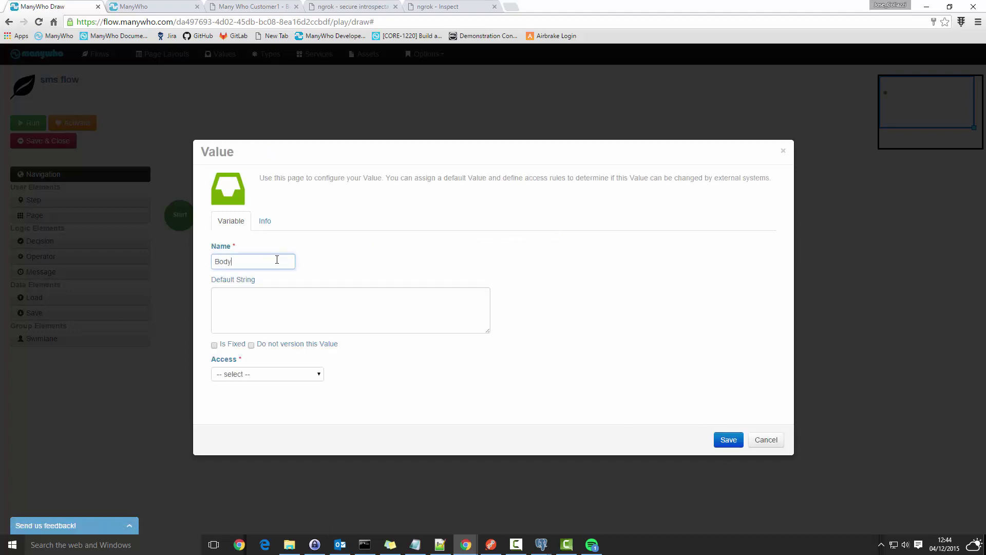
{"action": "key", "text": "Tab"}
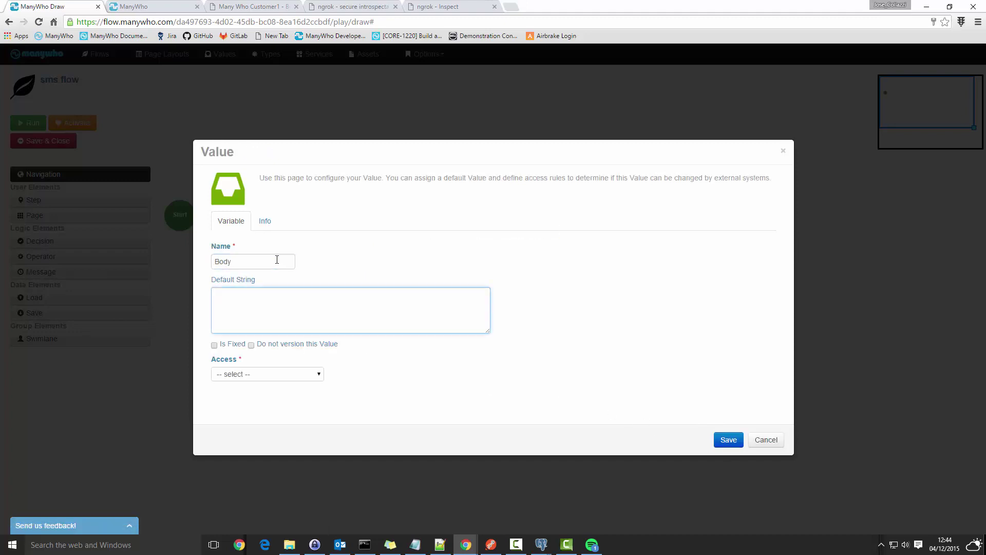
{"action": "type", "text": "Hello World"}
{"action": "left_click", "coordinate": [301, 375]}
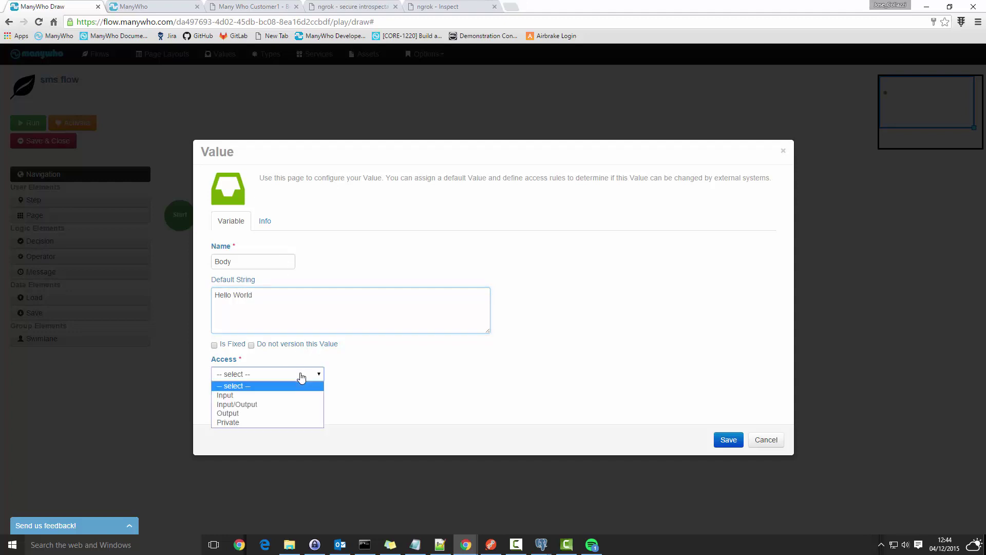
{"action": "left_click", "coordinate": [261, 422]}
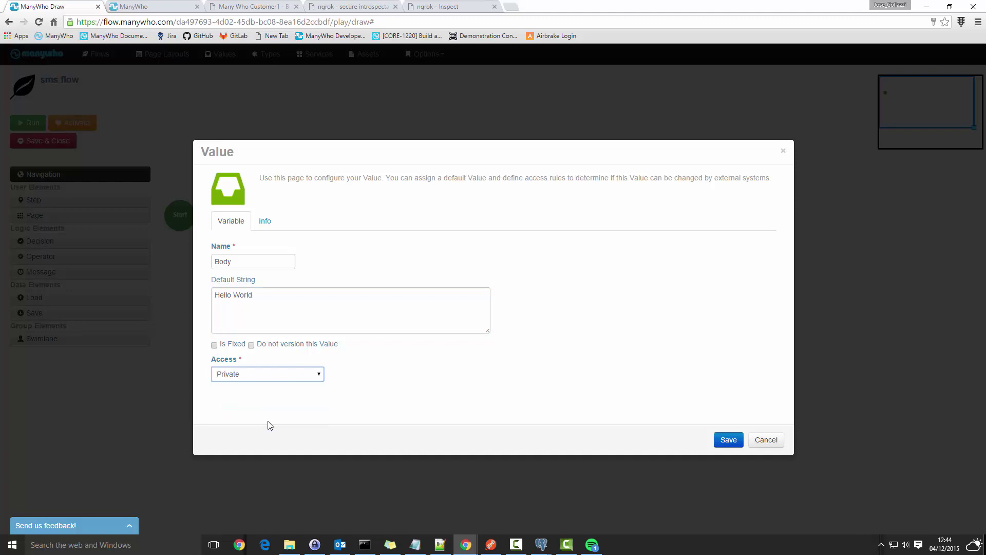
{"action": "left_click", "coordinate": [728, 440]}
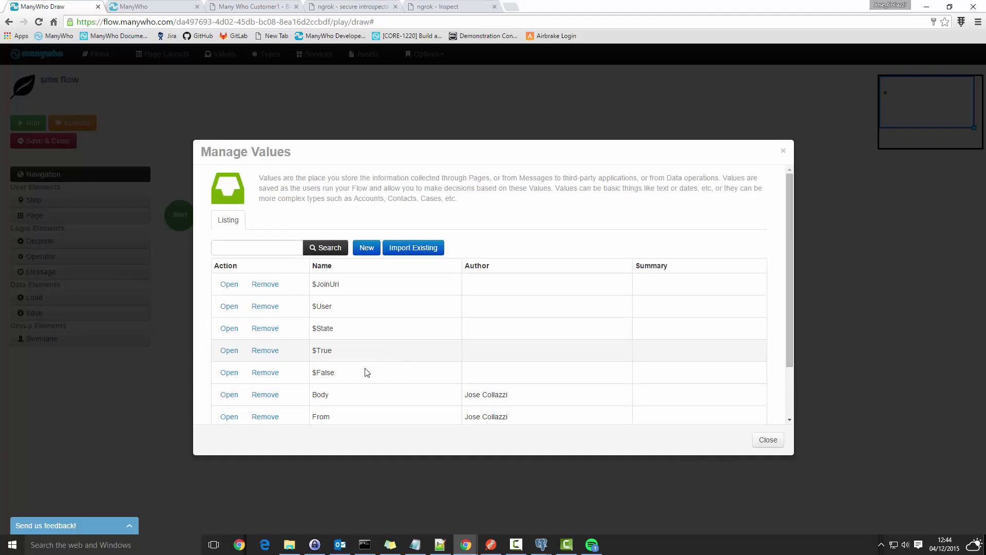
{"action": "scroll", "coordinate": [361, 373], "scroll_direction": "down", "scroll_amount": 2}
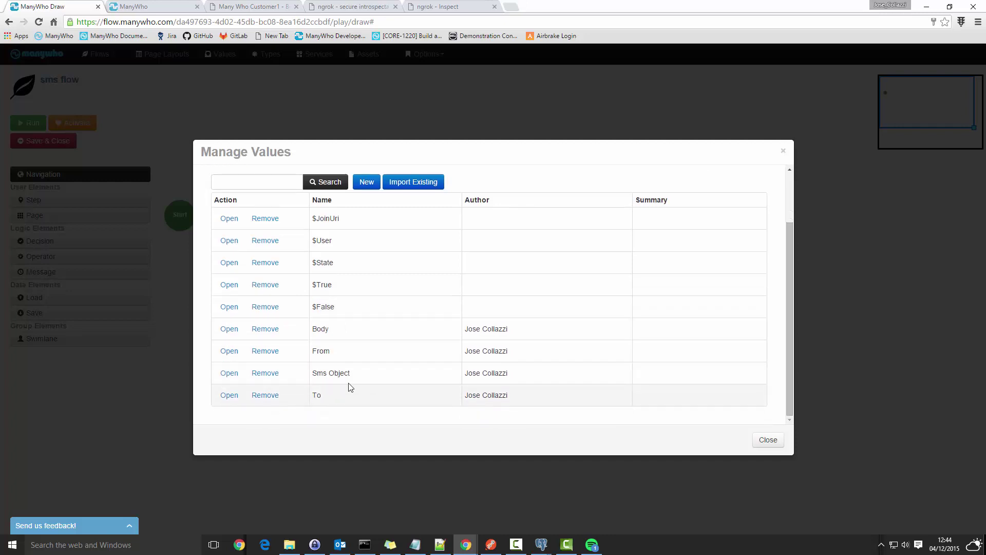
Step: Close the values list and add an Operator element named Sms Population beside the Start element
{"action": "left_click", "coordinate": [764, 441]}
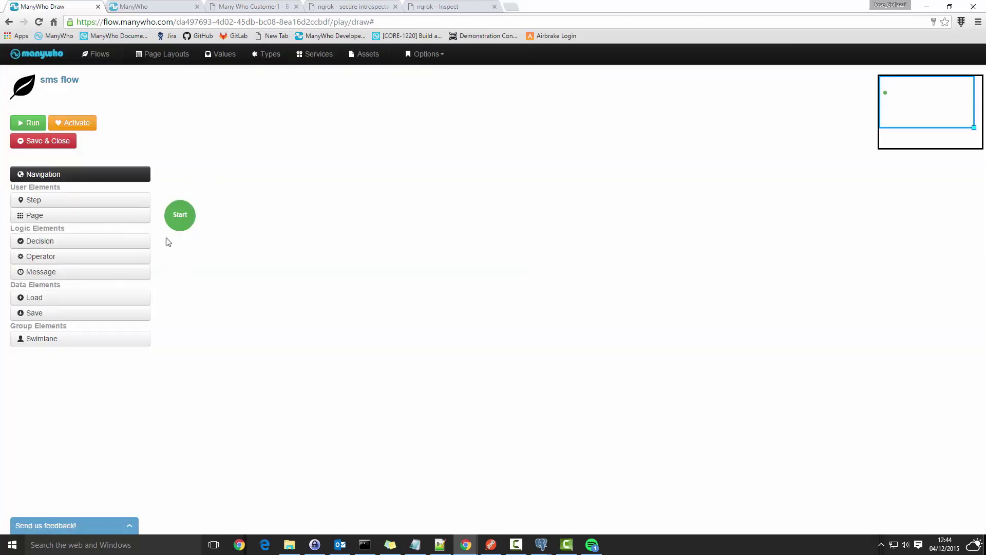
{"action": "left_click_drag", "start_coordinate": [41, 264], "coordinate": [242, 204]}
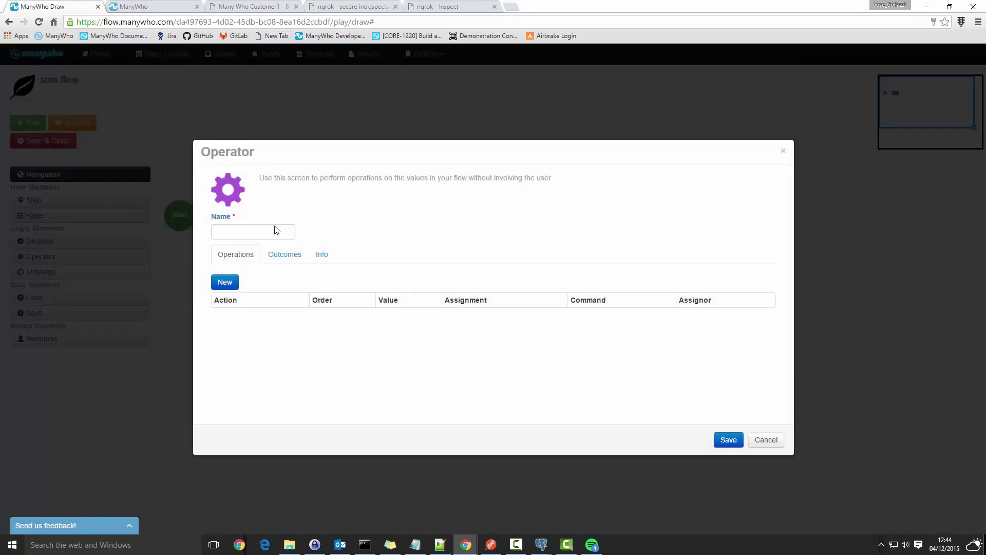
{"action": "left_click", "coordinate": [275, 229]}
{"action": "left_click", "coordinate": [223, 282]}
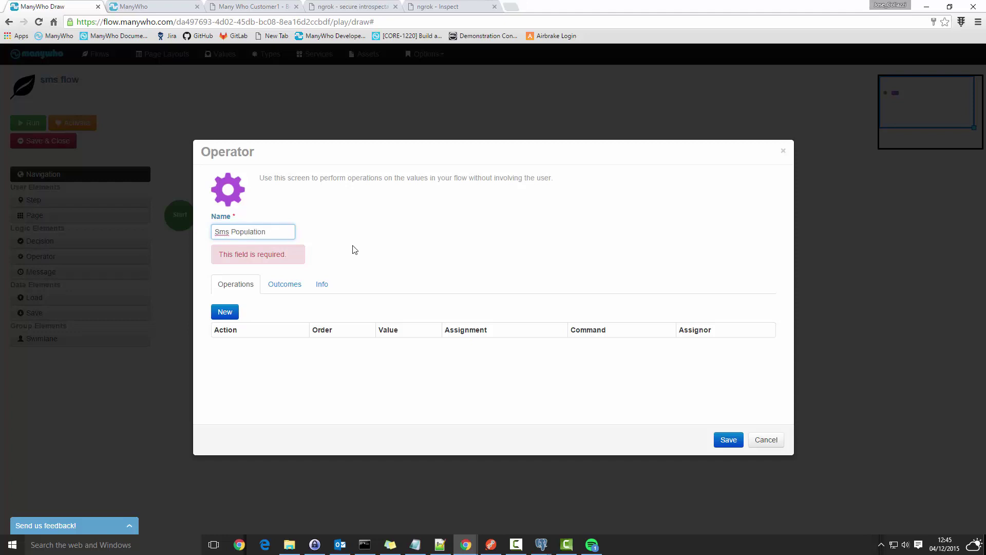
Step: Add an operation with order 1 that sets Sms Object • From equal to the value of From
{"action": "left_click", "coordinate": [225, 312]}
{"action": "left_click", "coordinate": [268, 307]}
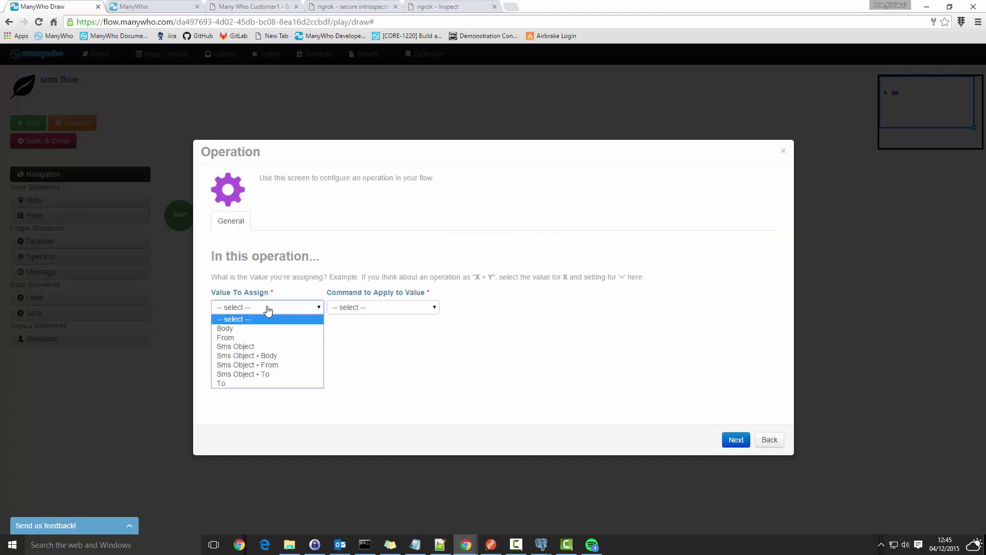
{"action": "left_click", "coordinate": [278, 364]}
{"action": "left_click", "coordinate": [402, 308]}
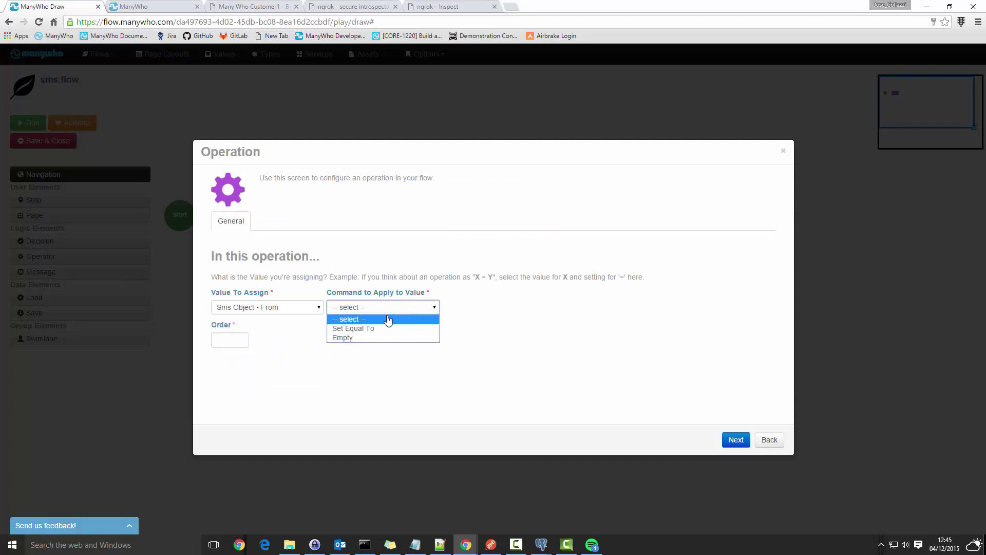
{"action": "left_click", "coordinate": [380, 330]}
{"action": "left_click", "coordinate": [241, 337]}
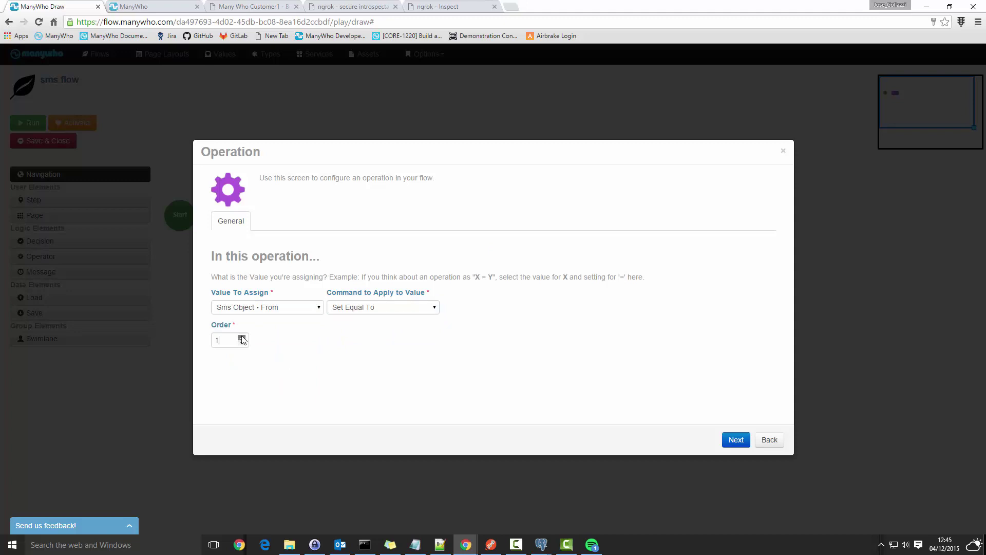
{"action": "left_click", "coordinate": [735, 441]}
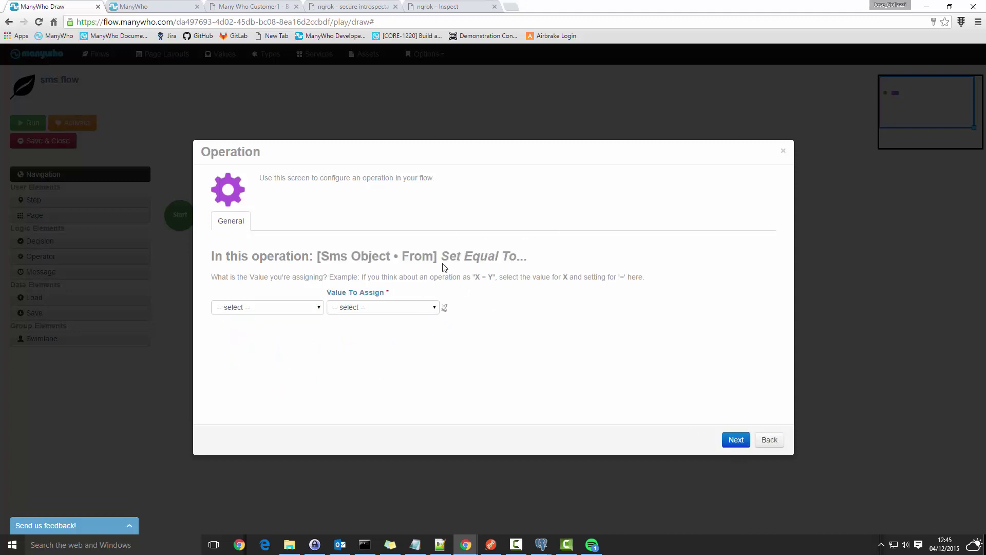
{"action": "left_click", "coordinate": [318, 307]}
{"action": "left_click", "coordinate": [242, 328]}
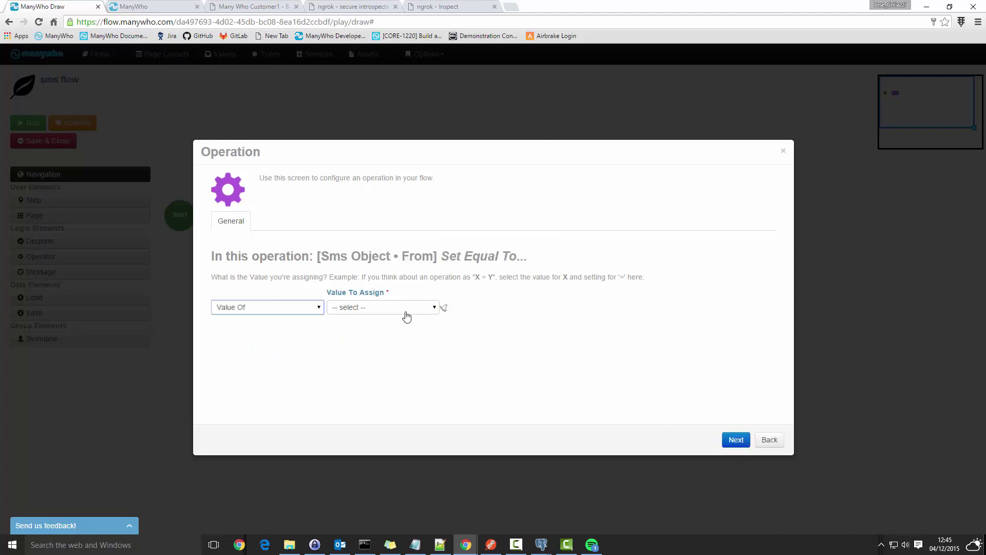
{"action": "left_click", "coordinate": [421, 310]}
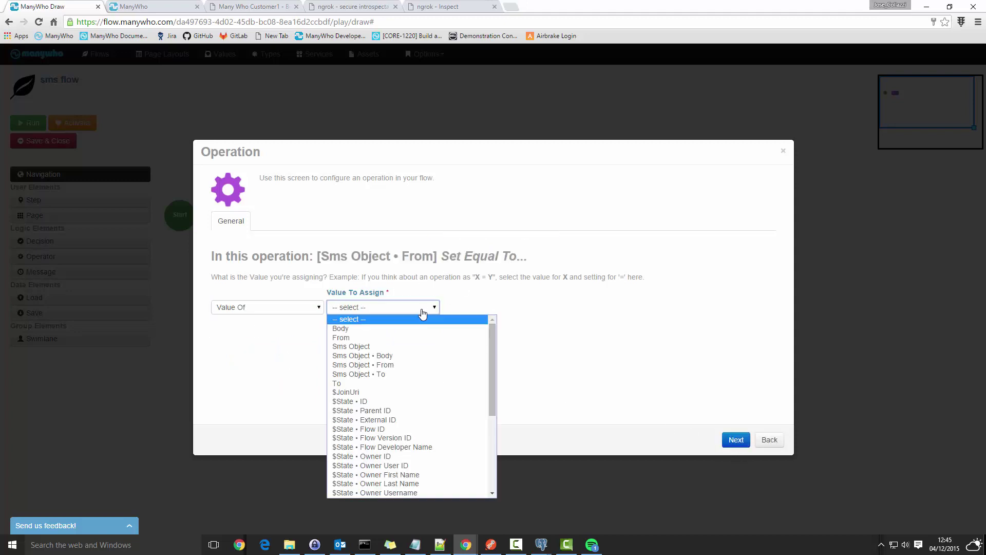
{"action": "left_click", "coordinate": [393, 338]}
{"action": "left_click", "coordinate": [736, 441]}
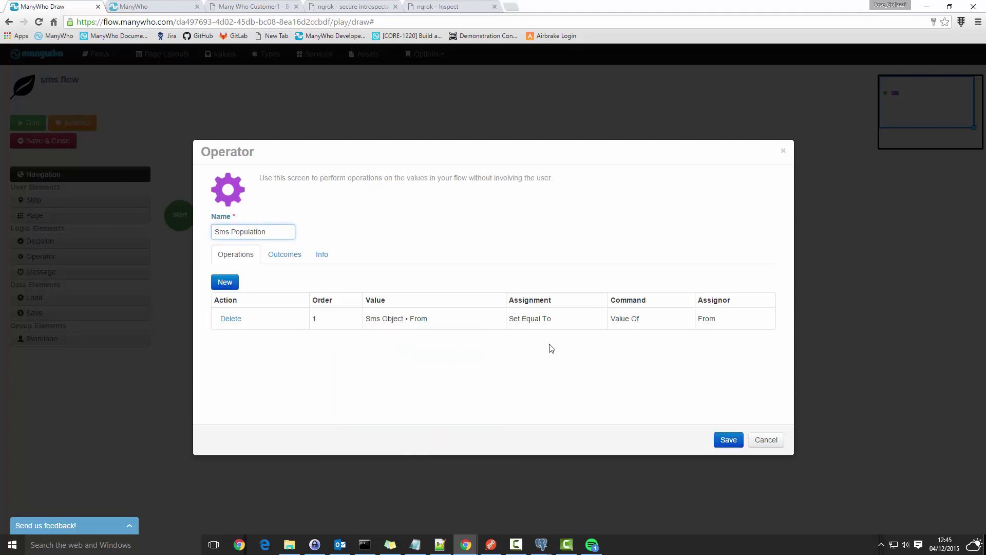
Step: Add an operation with order 2 that sets Sms Object • To equal to the value of To
{"action": "left_click", "coordinate": [225, 282]}
{"action": "left_click", "coordinate": [267, 307]}
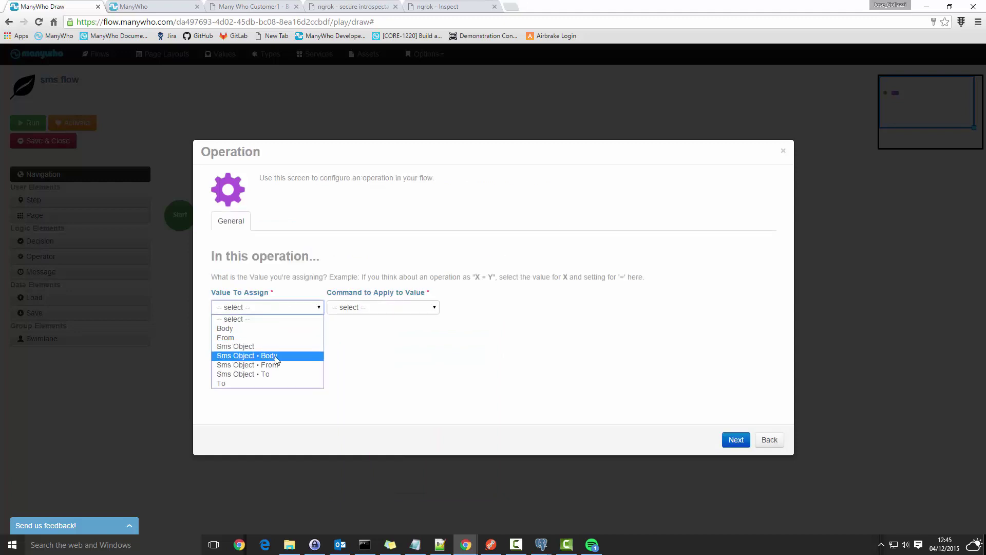
{"action": "left_click", "coordinate": [283, 374]}
{"action": "left_click", "coordinate": [418, 310]}
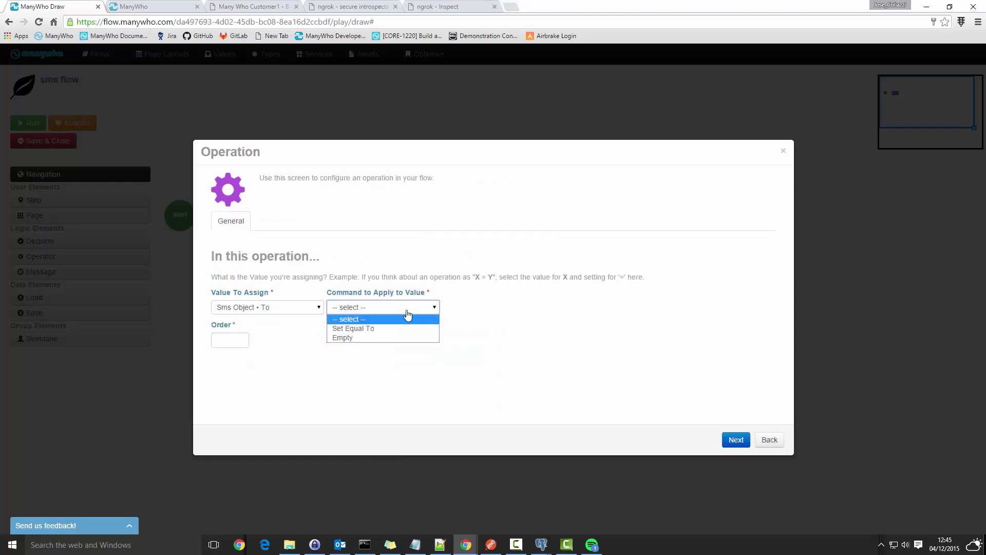
{"action": "left_click", "coordinate": [393, 335]}
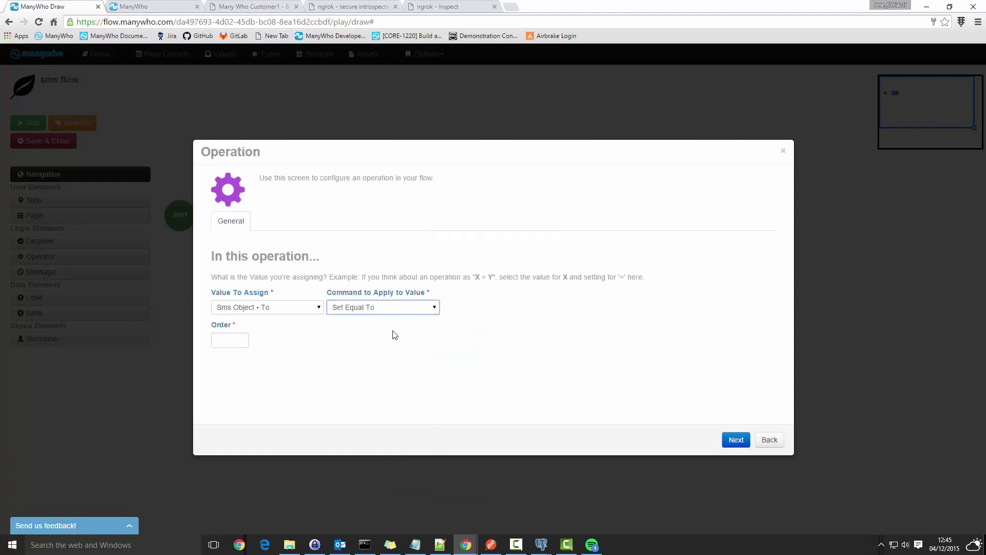
{"action": "left_click", "coordinate": [239, 339]}
{"action": "type", "text": "2"}
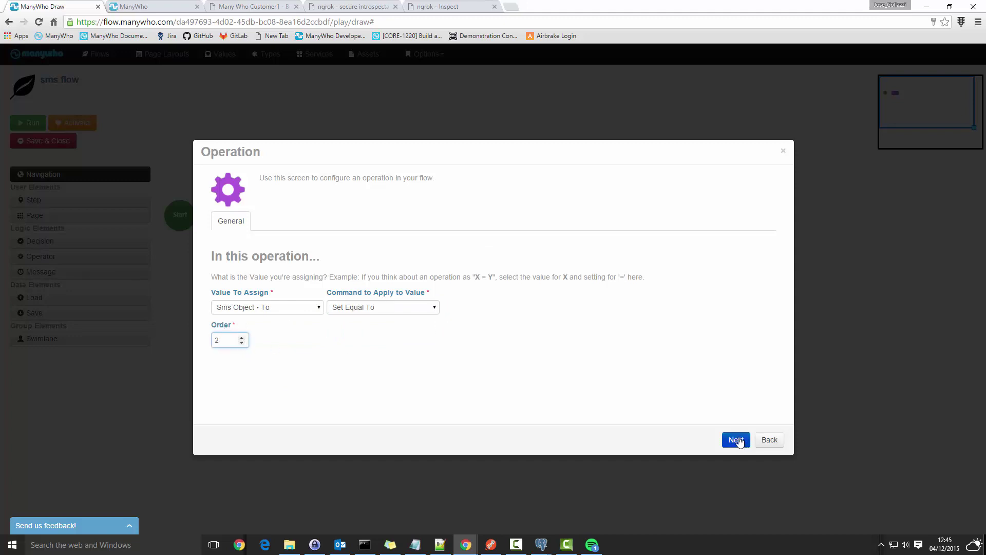
{"action": "left_click", "coordinate": [738, 441]}
{"action": "left_click", "coordinate": [318, 311]}
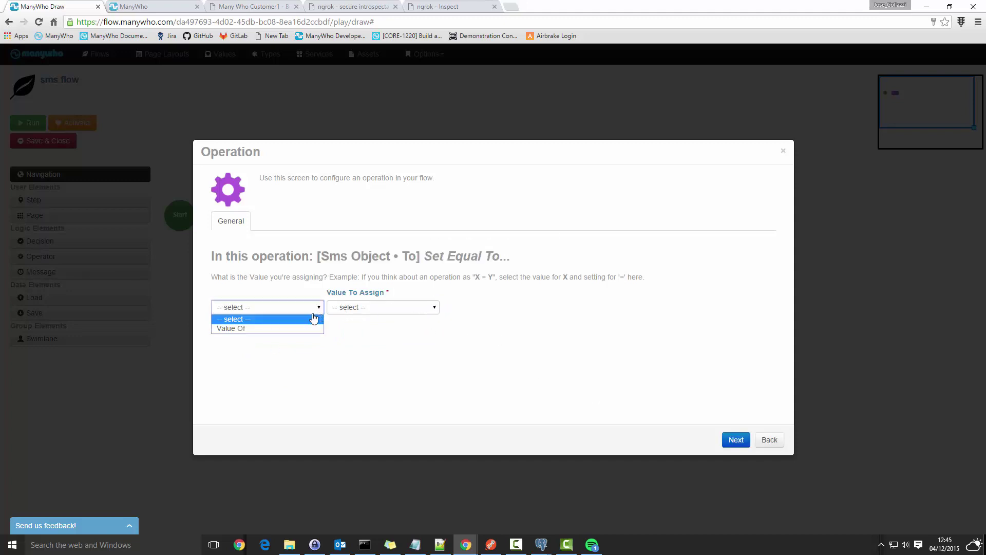
{"action": "left_click", "coordinate": [275, 333]}
{"action": "left_click", "coordinate": [395, 309]}
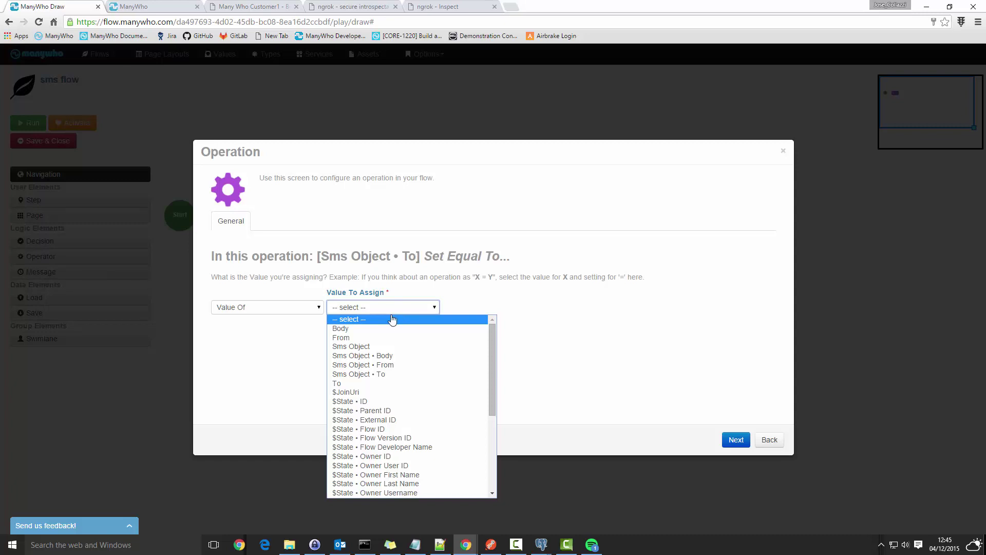
{"action": "left_click", "coordinate": [371, 383]}
{"action": "left_click", "coordinate": [736, 440]}
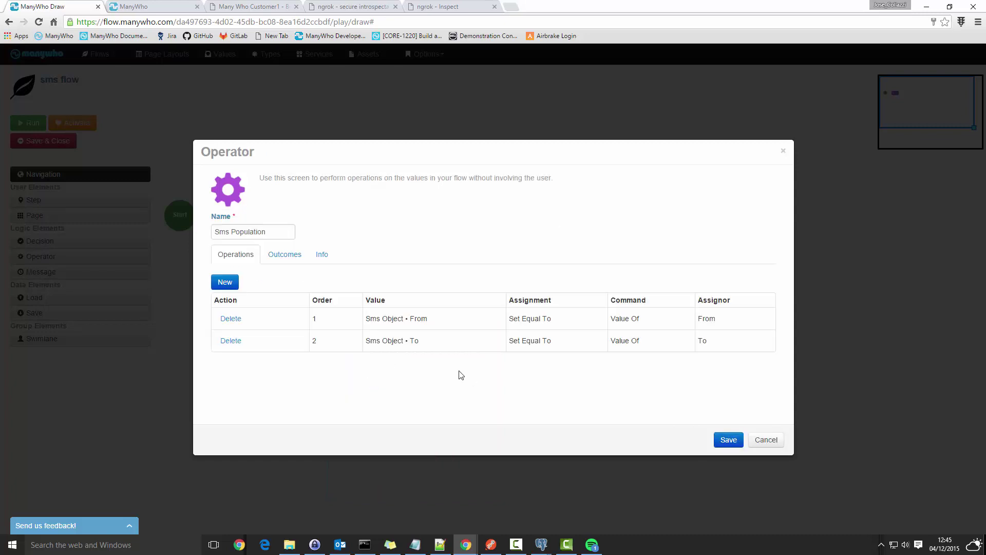
Step: Add an operation with order 3 that sets Sms Object • Body equal to the value of Body, and save the operator
{"action": "left_click", "coordinate": [228, 283]}
{"action": "left_click", "coordinate": [260, 307]}
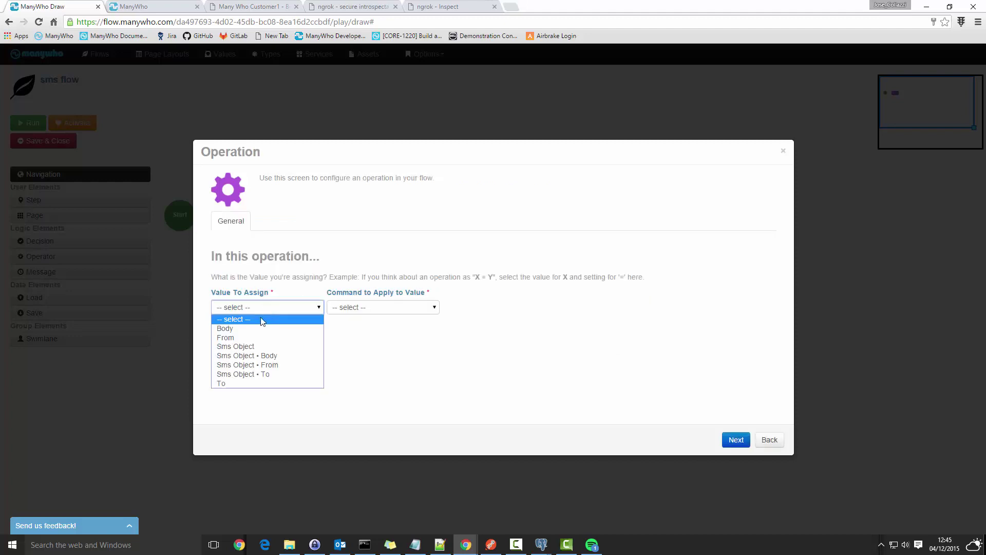
{"action": "left_click", "coordinate": [271, 355]}
{"action": "left_click", "coordinate": [408, 306]}
{"action": "left_click", "coordinate": [374, 328]}
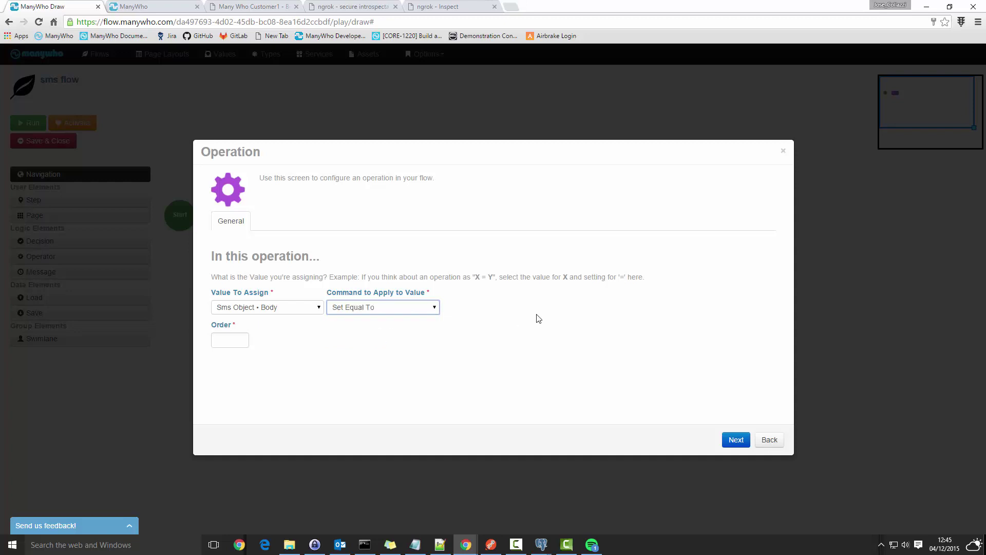
{"action": "left_click", "coordinate": [242, 338]}
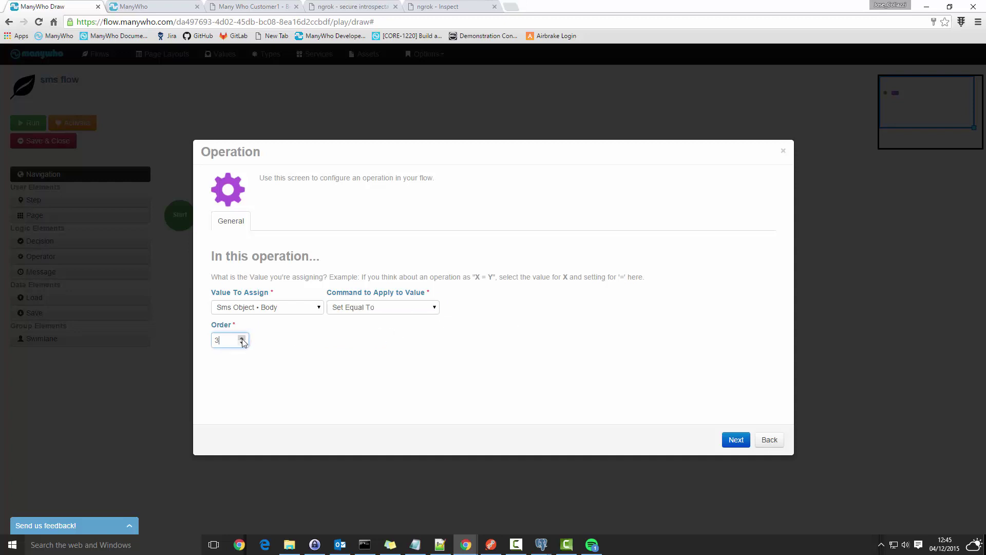
{"action": "left_click", "coordinate": [736, 439]}
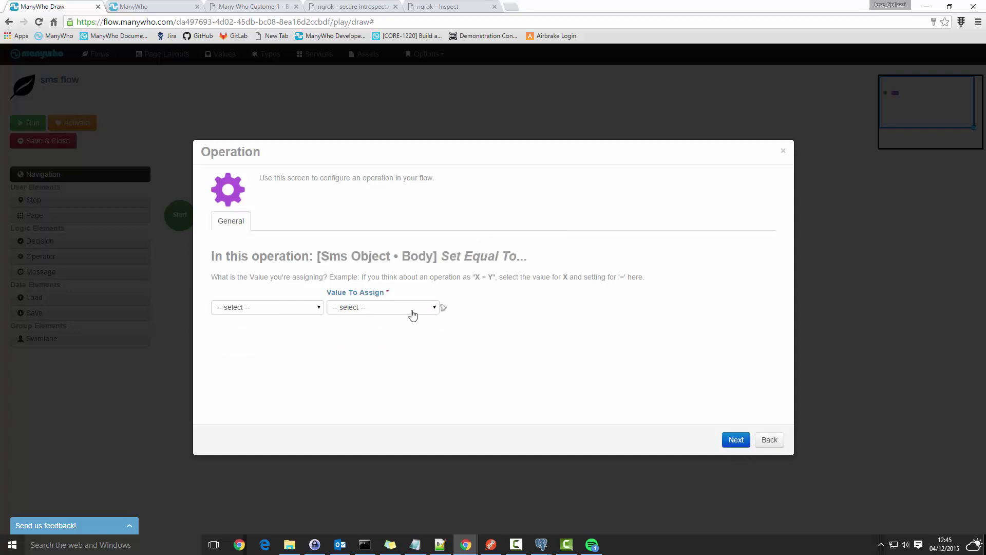
{"action": "left_click", "coordinate": [300, 308]}
{"action": "left_click", "coordinate": [271, 328]}
{"action": "left_click", "coordinate": [369, 308]}
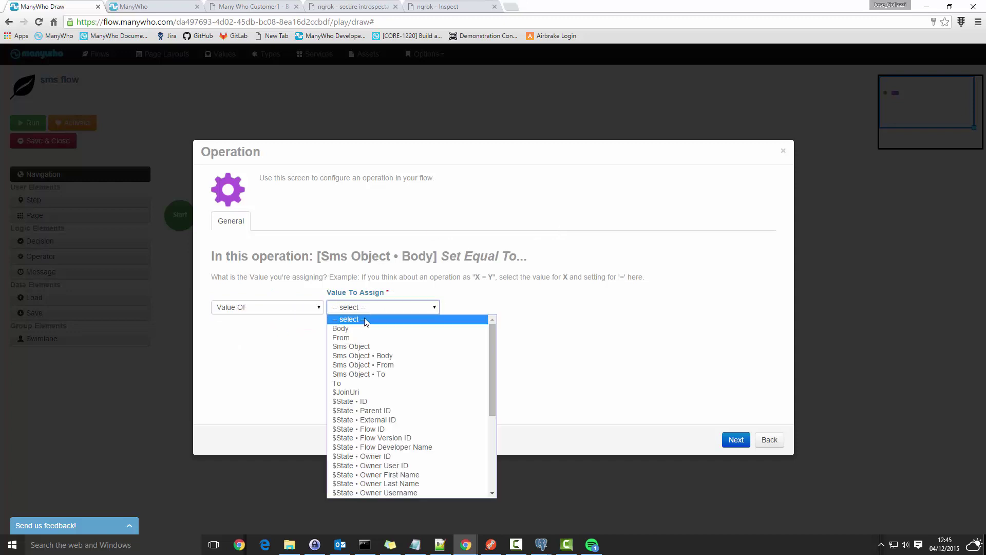
{"action": "left_click", "coordinate": [362, 328]}
{"action": "left_click", "coordinate": [736, 439]}
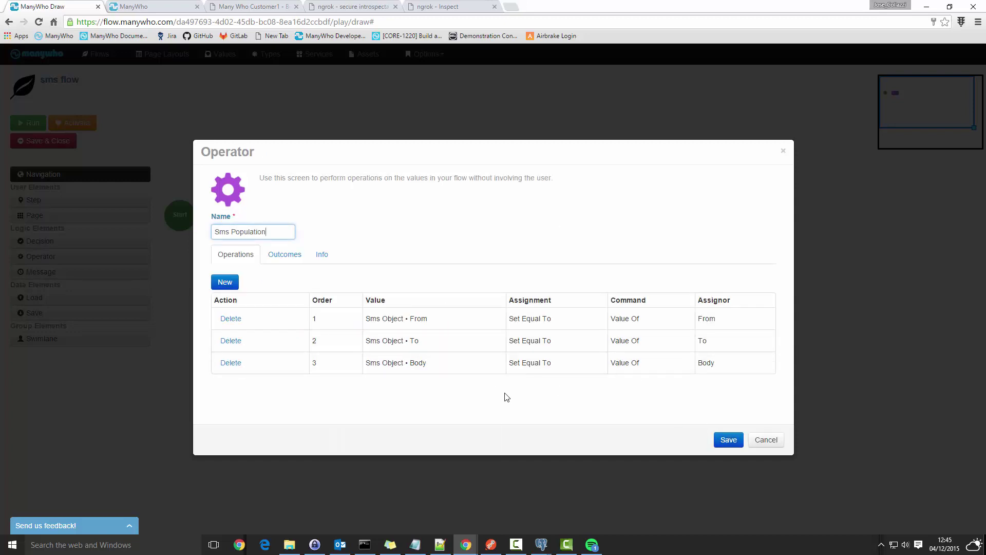
{"action": "left_click", "coordinate": [727, 439]}
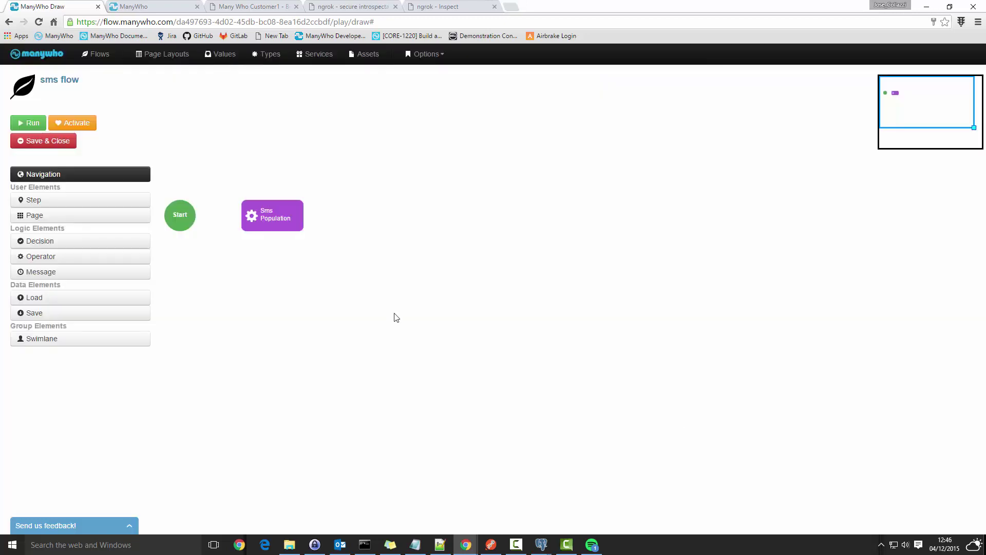
Step: Connect Start to the Sms Population operator with an outcome named populate sms, and move the operator slightly away from Start
{"action": "left_click_drag", "start_coordinate": [185, 218], "coordinate": [269, 216]}
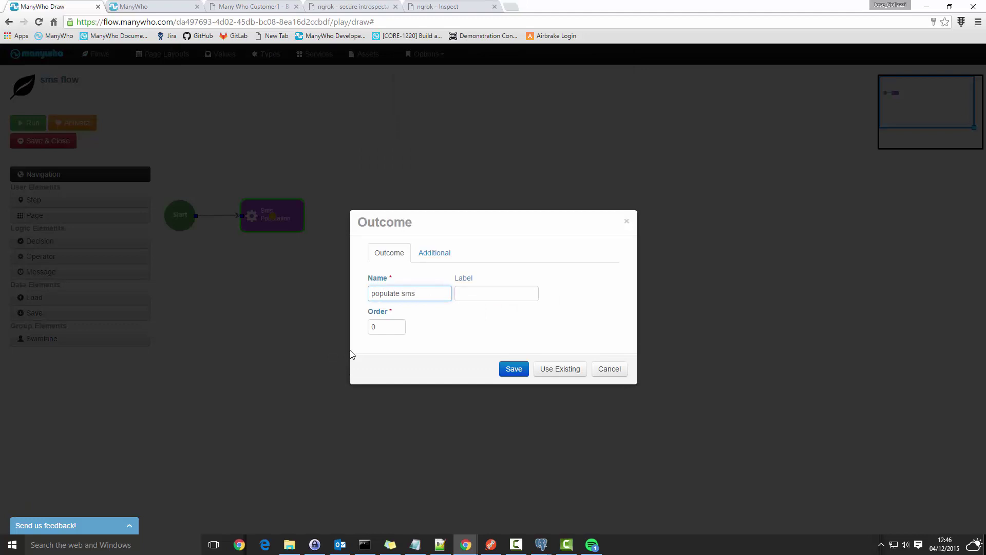
{"action": "type", "text": "populate sms"}
{"action": "left_click", "coordinate": [511, 370]}
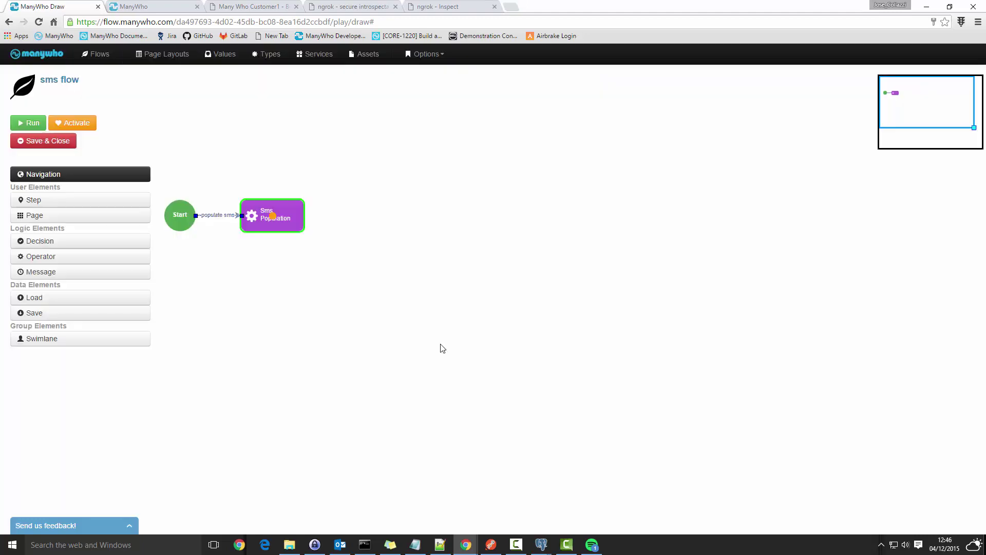
{"action": "left_click_drag", "start_coordinate": [289, 212], "coordinate": [300, 211]}
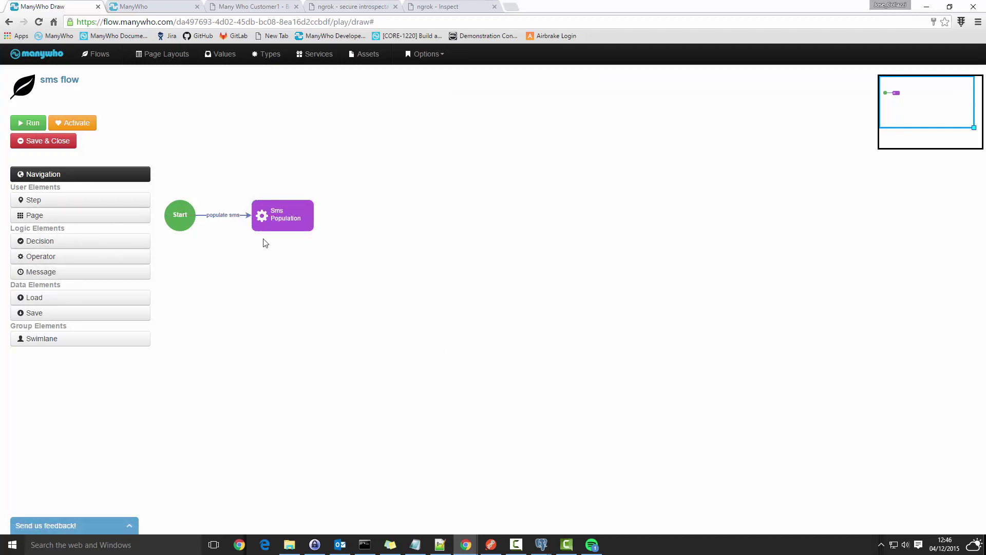
Step: Add a Message element named Send Sms after the operator, with a new message using the Send SMS action of boomi-twilio-service
{"action": "left_click_drag", "start_coordinate": [77, 273], "coordinate": [368, 202]}
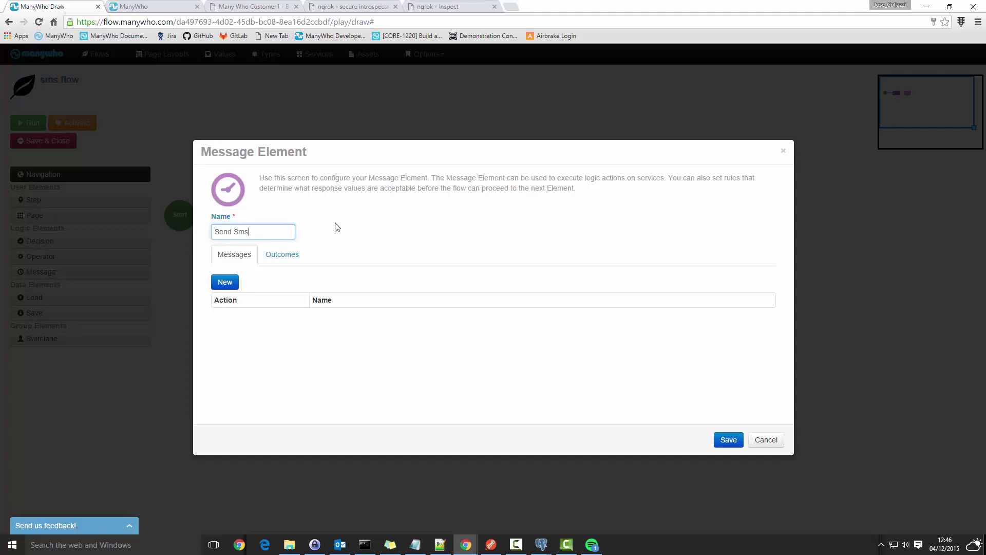
{"action": "left_click", "coordinate": [223, 284]}
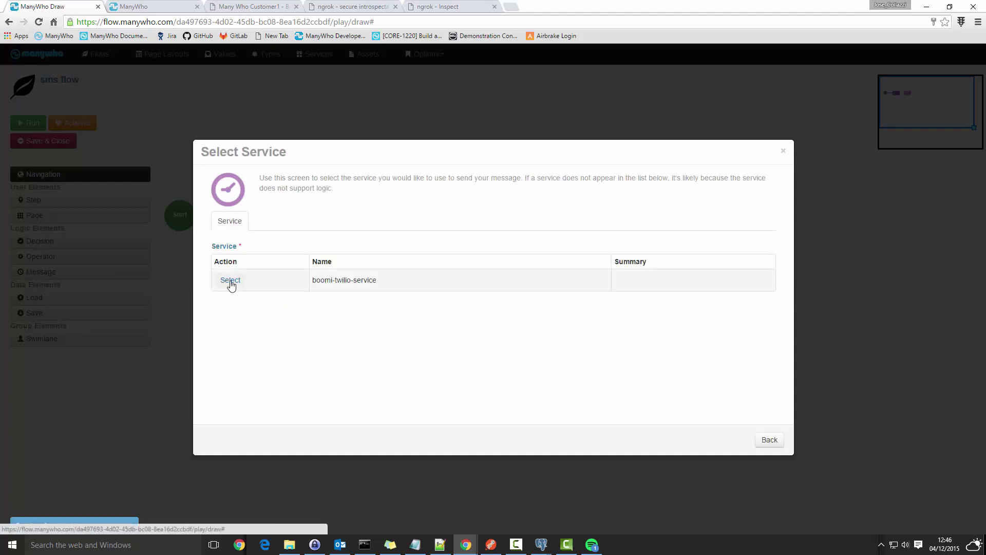
{"action": "left_click", "coordinate": [230, 282]}
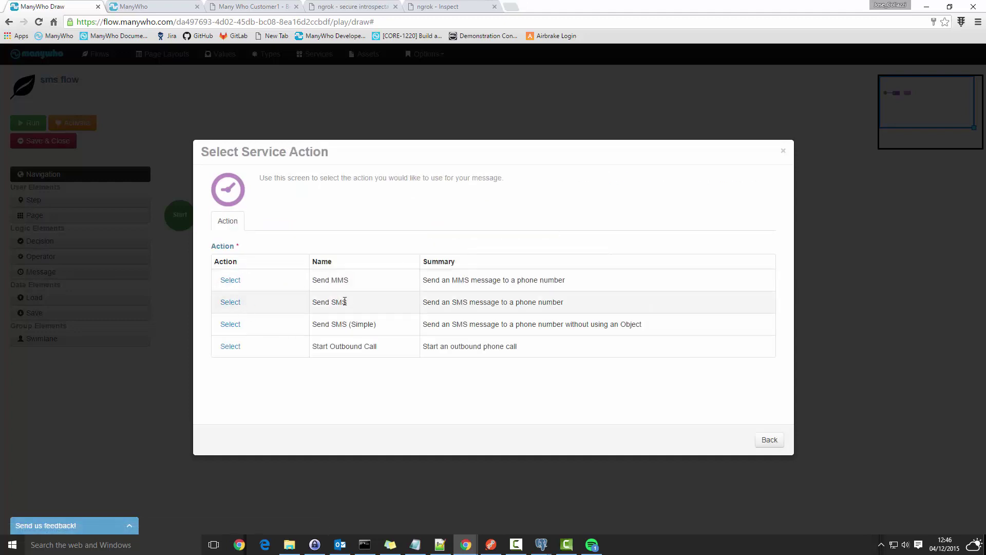
{"action": "left_click", "coordinate": [228, 302]}
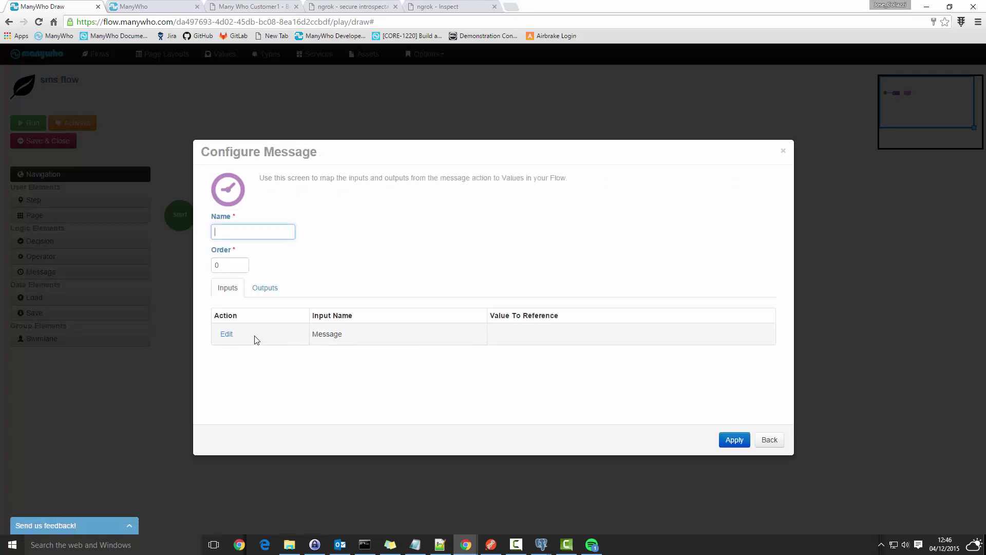
Step: Name the message Sms and assign Sms Object to its Message input
{"action": "left_click", "coordinate": [227, 334]}
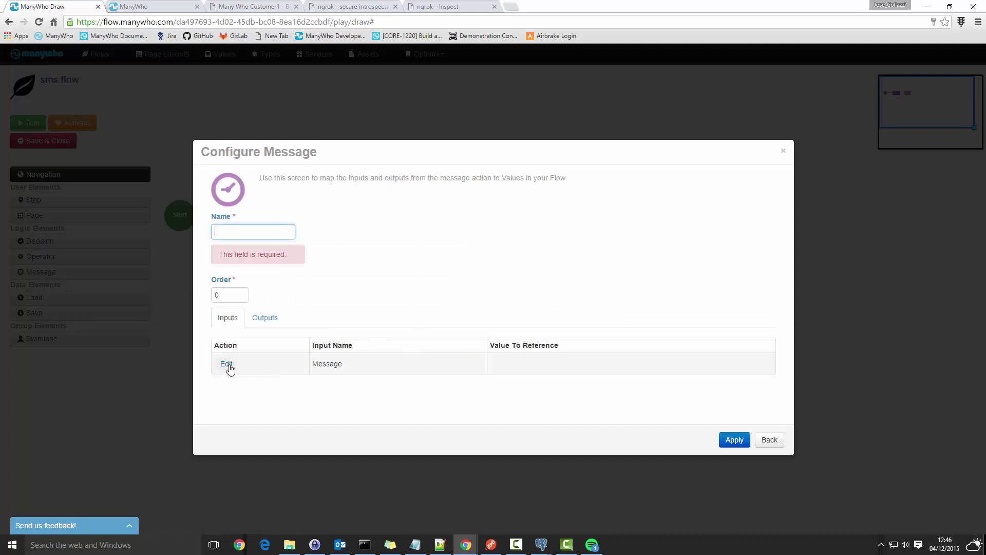
{"action": "left_click", "coordinate": [229, 366]}
{"action": "left_click", "coordinate": [248, 230]}
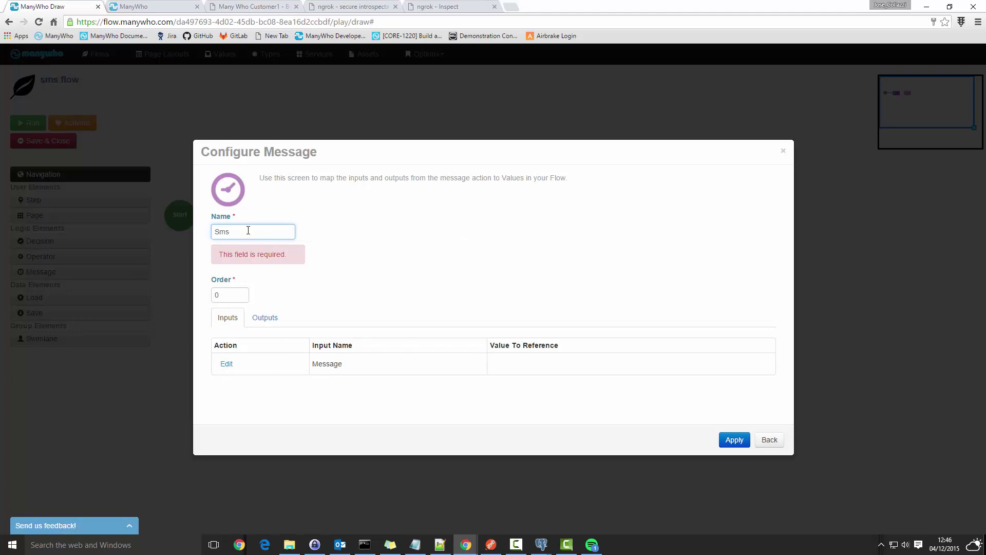
{"action": "left_click", "coordinate": [227, 364]}
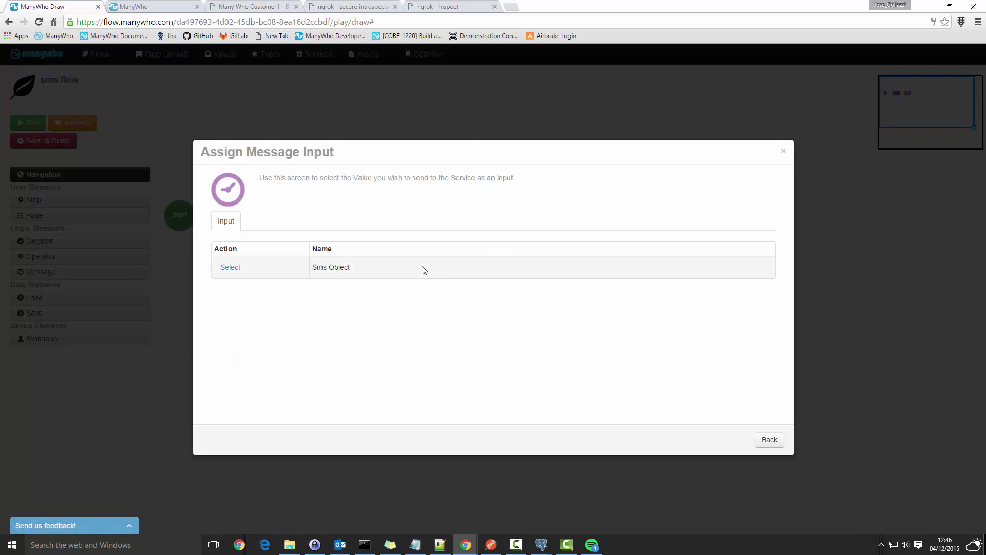
{"action": "left_click", "coordinate": [232, 267]}
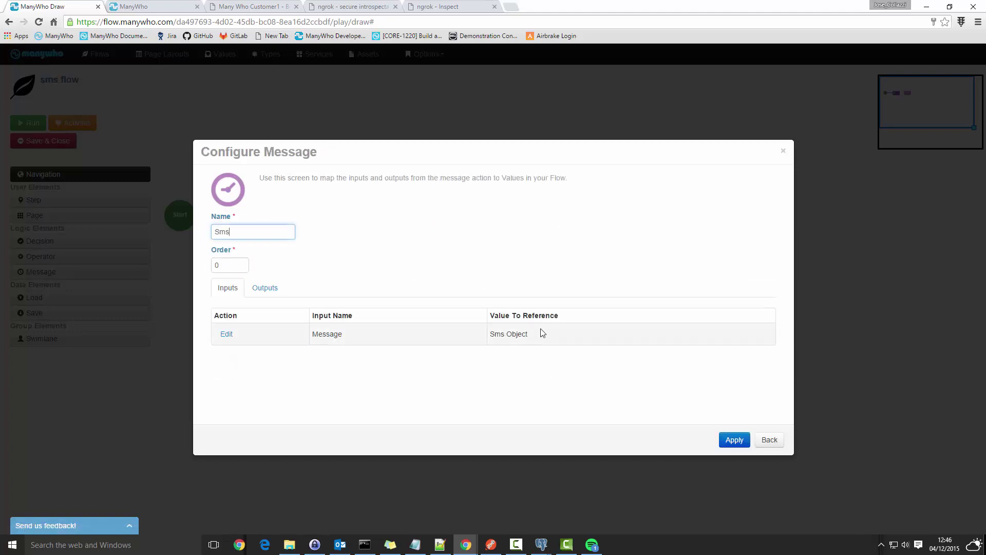
Step: Apply the Sms message, save the Send Sms element, and connect Sms Population to it with an outcome named send sms
{"action": "left_click", "coordinate": [734, 440]}
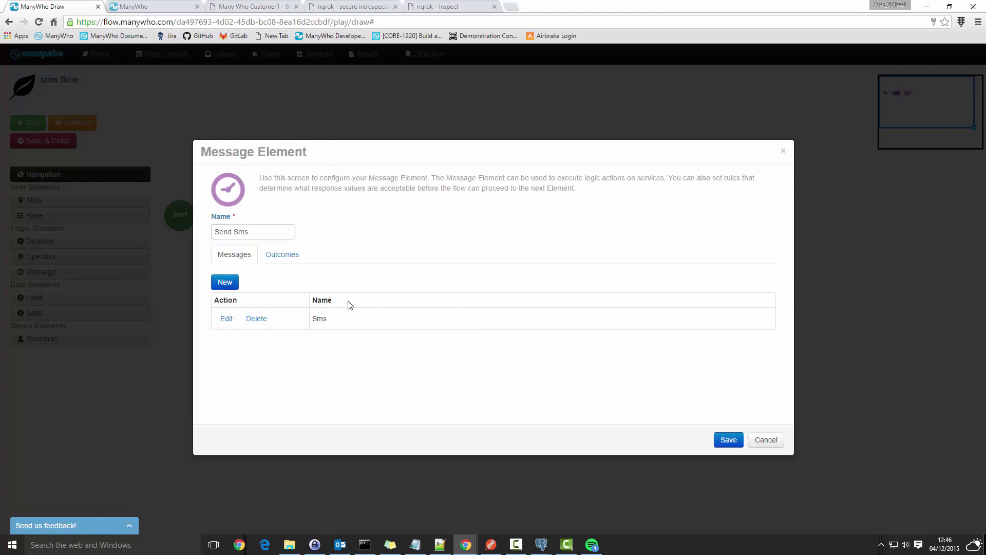
{"action": "left_click", "coordinate": [729, 441]}
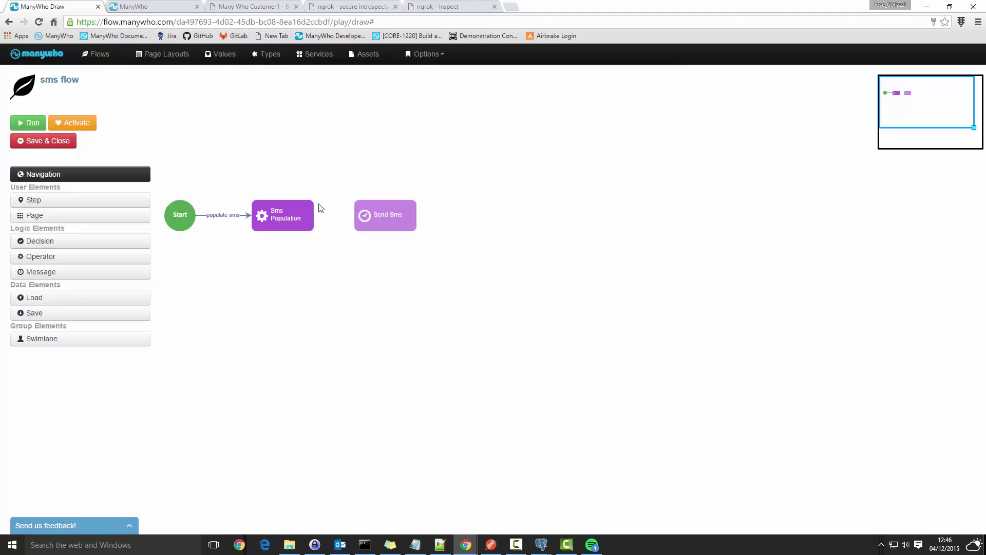
{"action": "left_click_drag", "start_coordinate": [282, 215], "coordinate": [376, 216]}
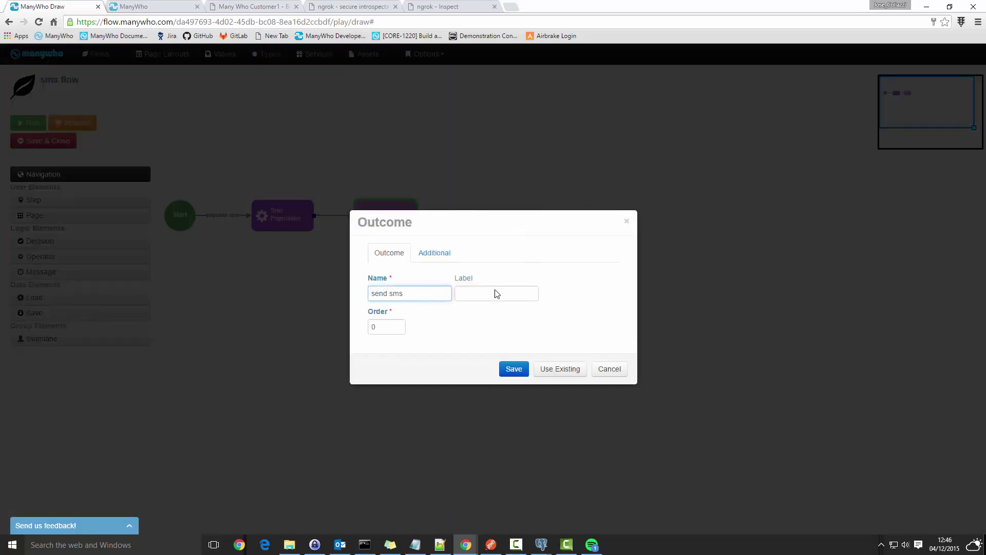
{"action": "left_click", "coordinate": [514, 368]}
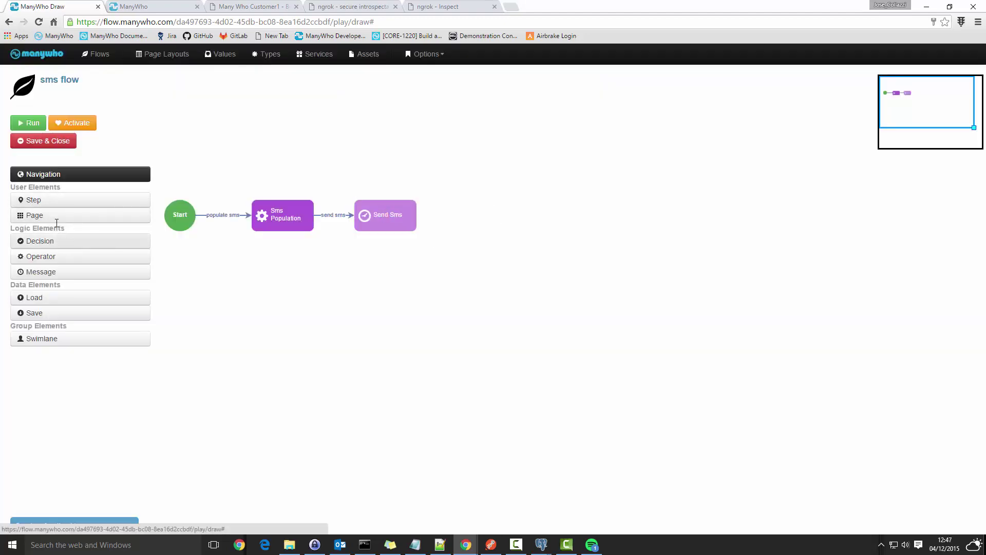
Step: Add a Step element after Send Sms, with Status as both its name and its content, and save it
{"action": "left_click_drag", "start_coordinate": [33, 202], "coordinate": [461, 207]}
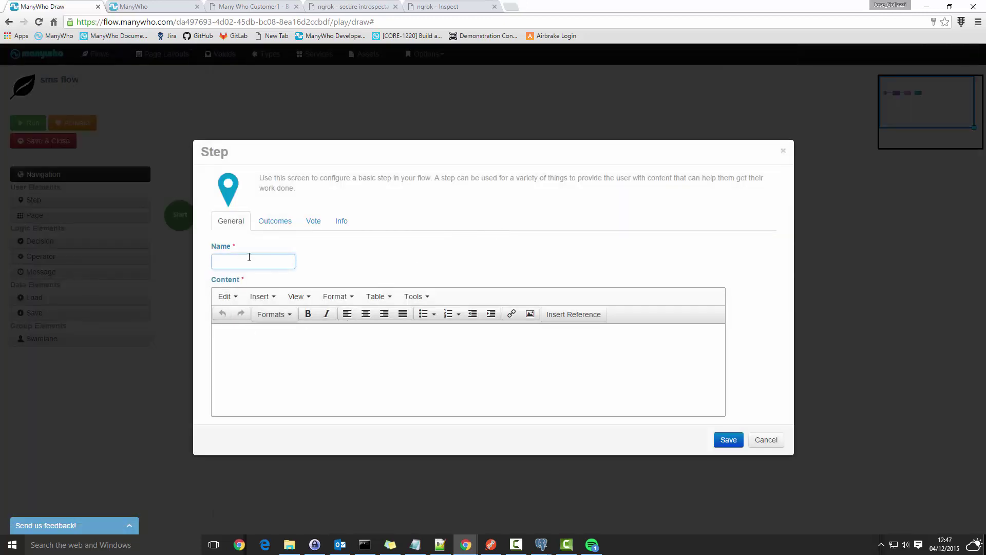
{"action": "key", "text": "Tab"}
{"action": "type", "text": "S"}
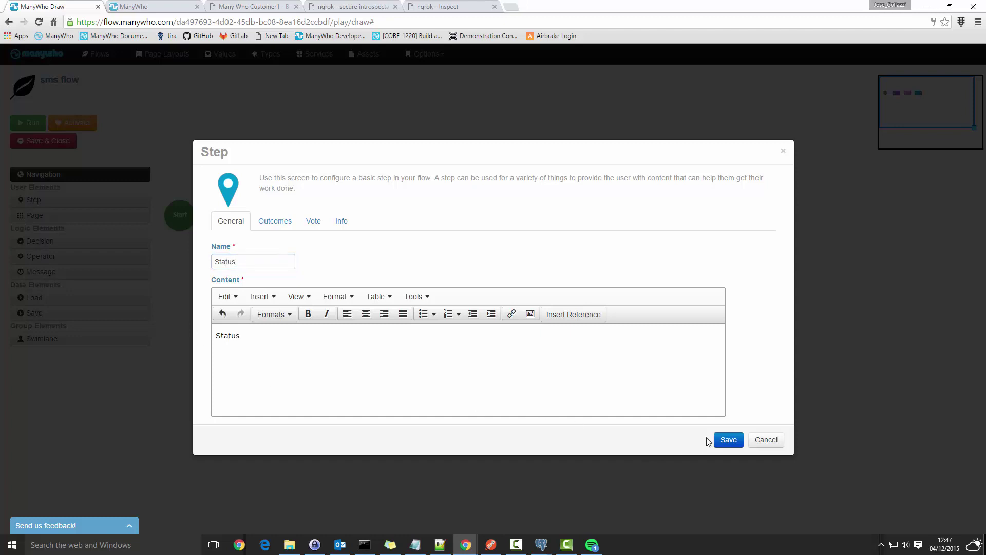
{"action": "left_click", "coordinate": [723, 440]}
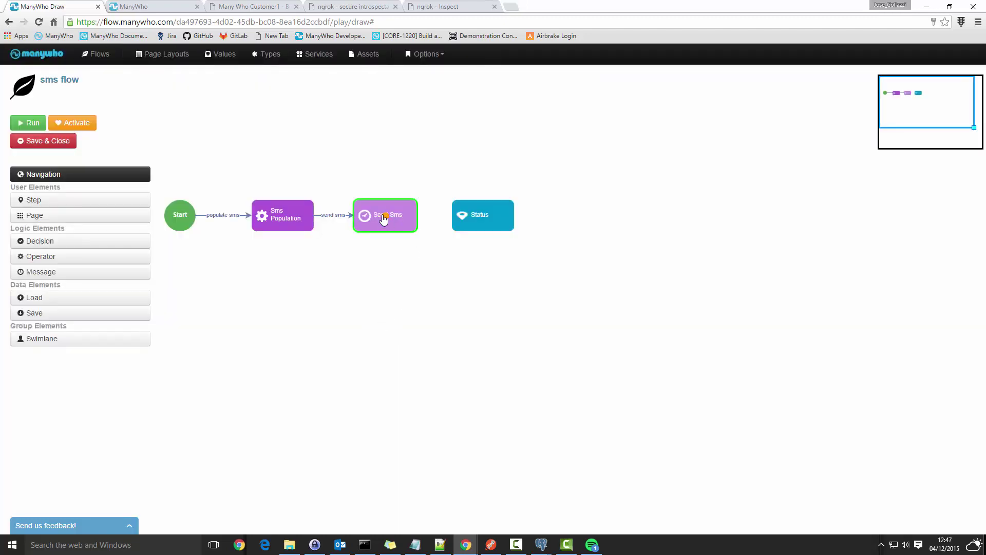
Step: Connect Send Sms to the Status step with an outcome named set status
{"action": "left_click_drag", "start_coordinate": [384, 216], "coordinate": [492, 215]}
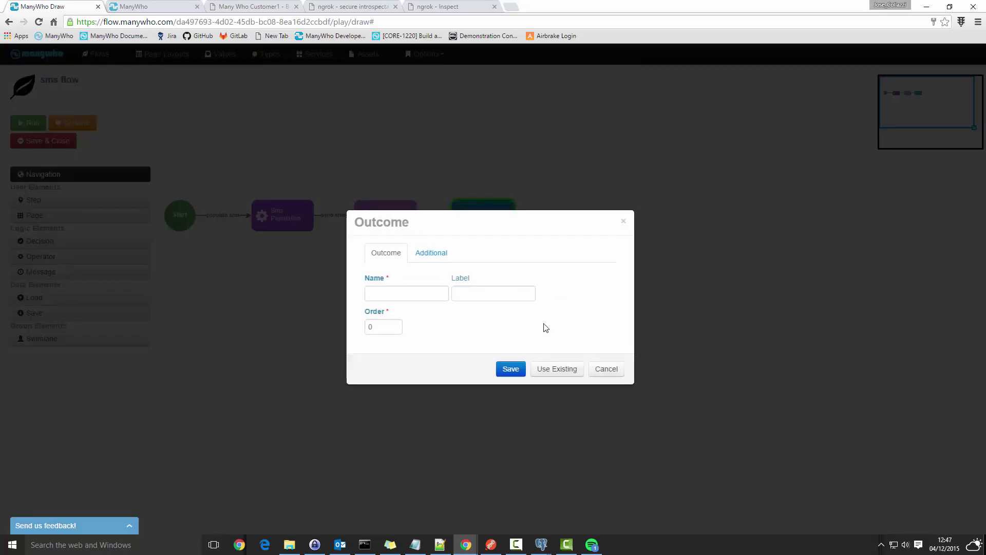
{"action": "left_click", "coordinate": [448, 295]}
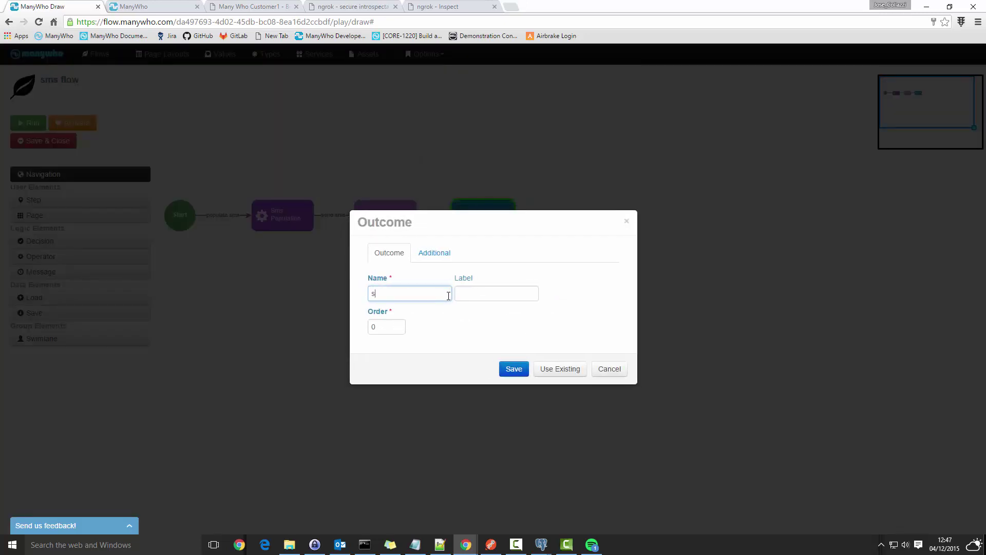
{"action": "key", "text": "Tab"}
{"action": "type", "text": "set statuss"}
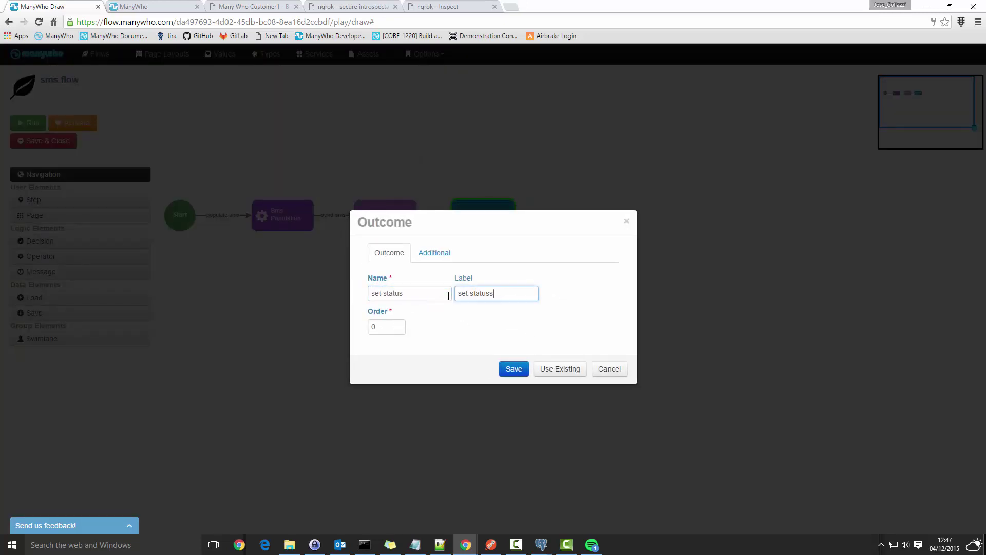
{"action": "left_click", "coordinate": [510, 368]}
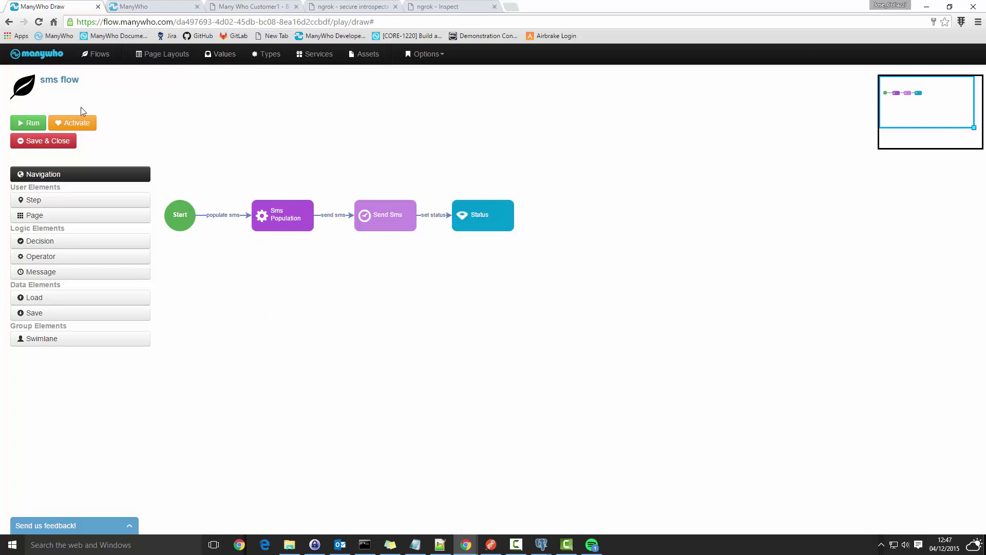
Step: Run the sms flow in Run mode with the default player and check the response
{"action": "left_click", "coordinate": [31, 123]}
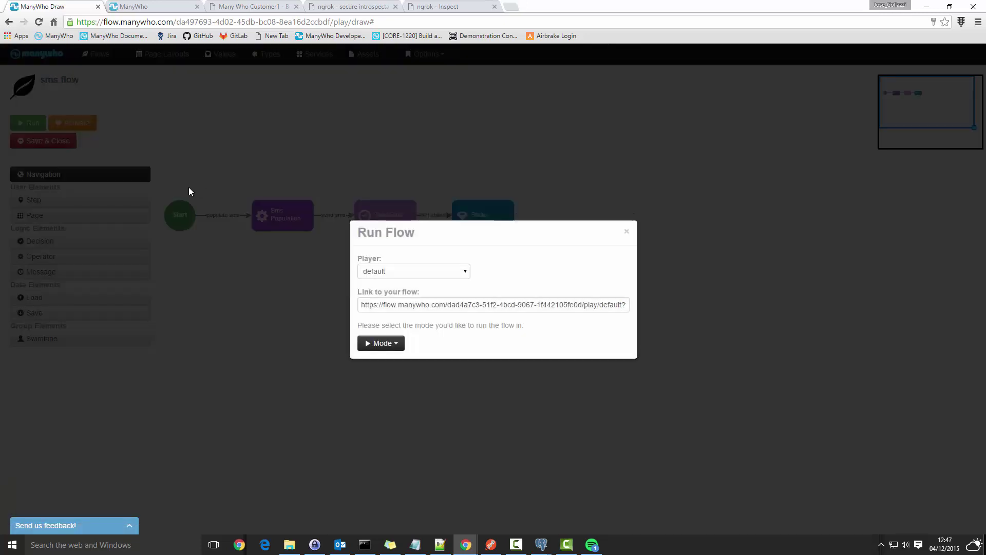
{"action": "left_click", "coordinate": [380, 343]}
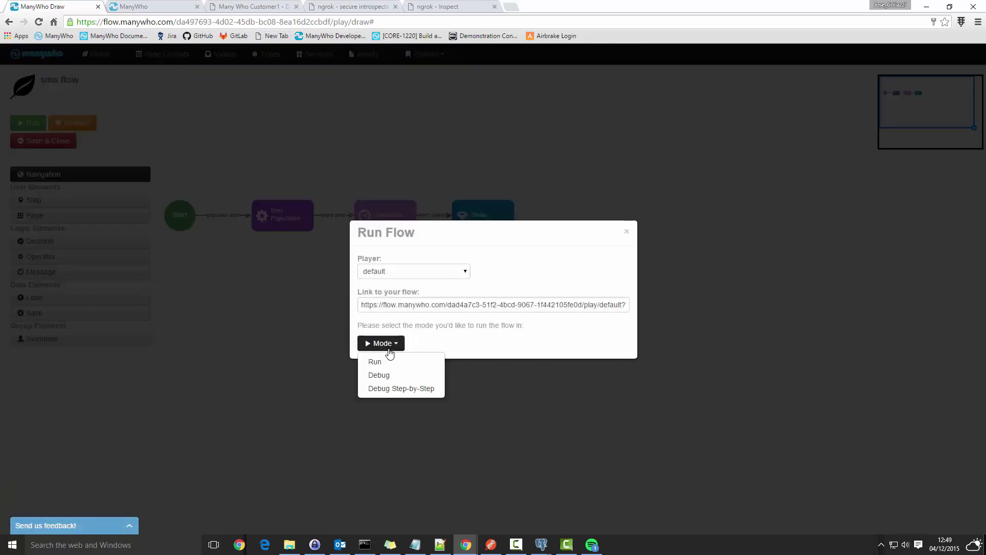
{"action": "left_click", "coordinate": [386, 366]}
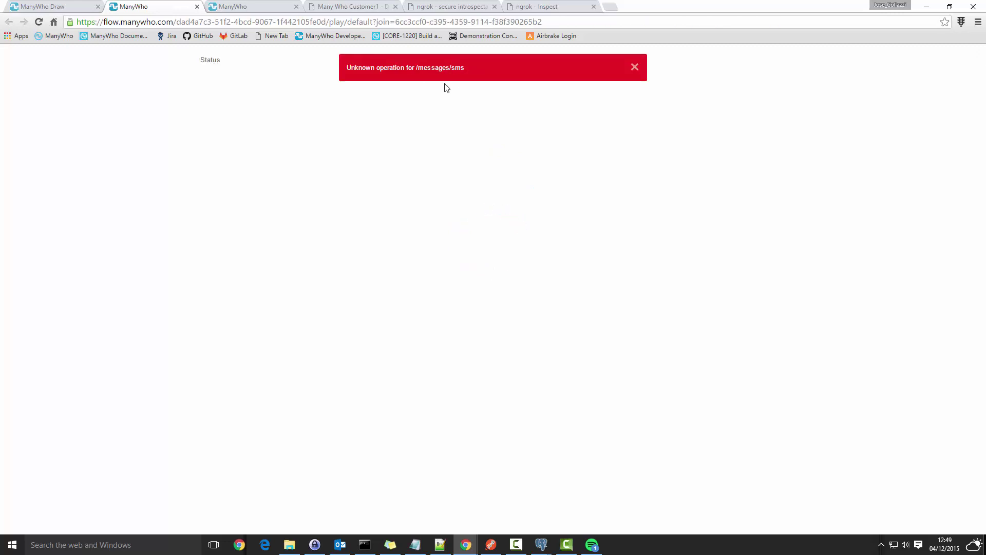
{"action": "left_click_drag", "start_coordinate": [439, 67], "coordinate": [467, 68]}
{"action": "left_click", "coordinate": [497, 106]}
Step: Switch to Boomi AtomSphere and open the REST API settings of the twilio service api web service in the twilio-service folder
{"action": "left_click", "coordinate": [333, 6]}
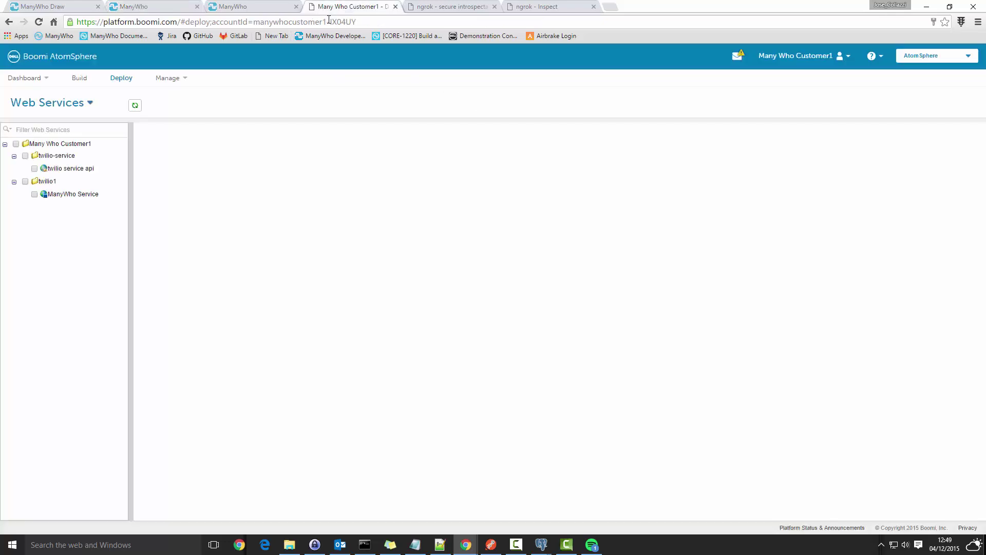
{"action": "left_click", "coordinate": [84, 79]}
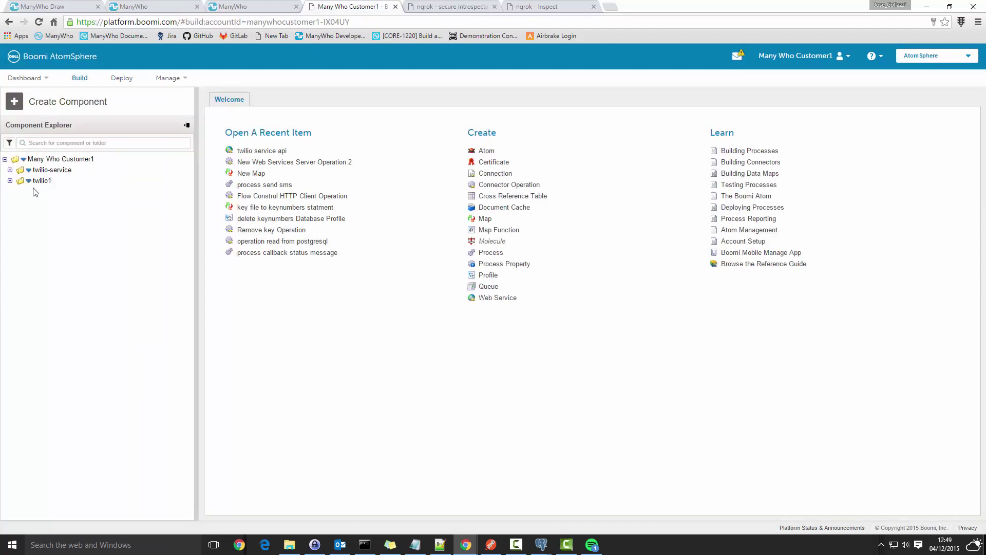
{"action": "left_click", "coordinate": [11, 170]}
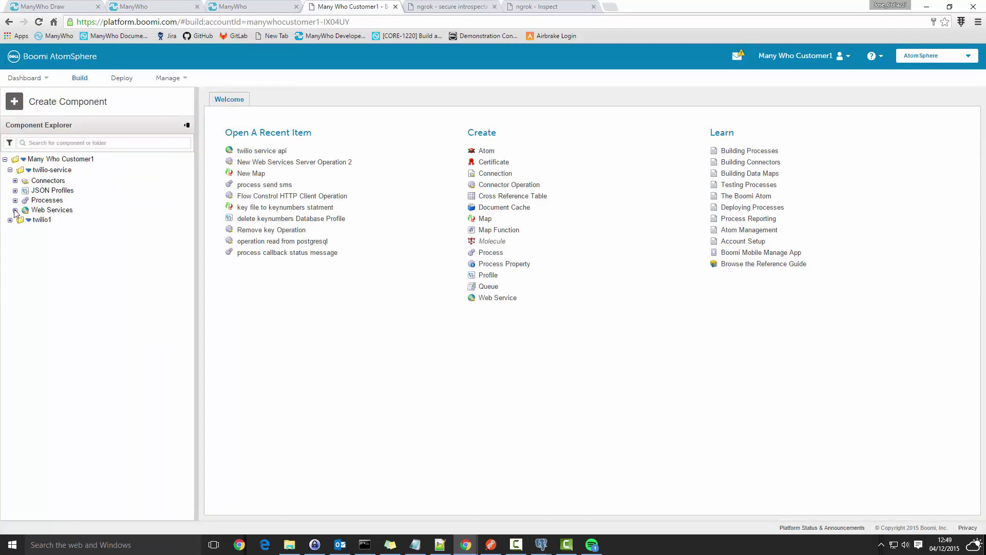
{"action": "left_click", "coordinate": [15, 210]}
{"action": "double_click", "coordinate": [50, 220]}
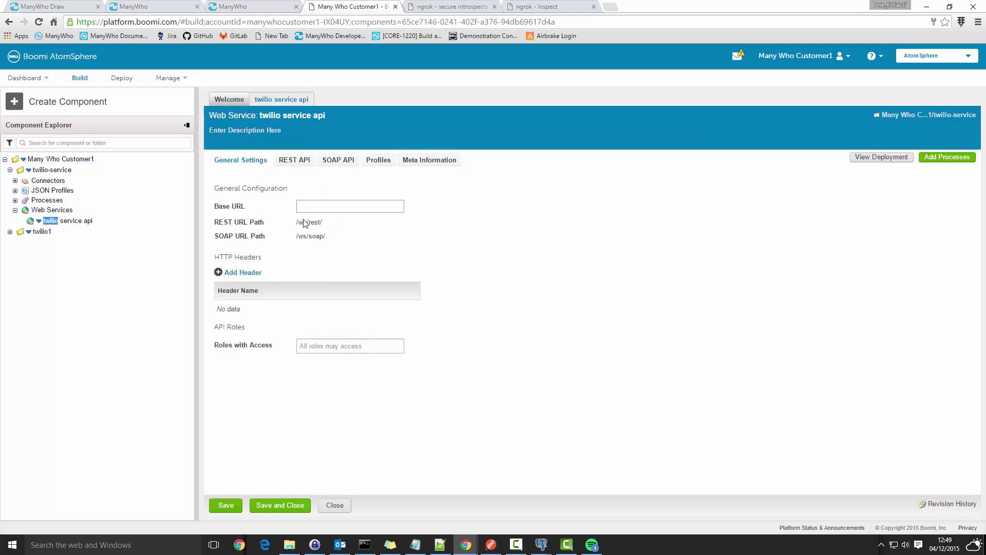
{"action": "left_click", "coordinate": [292, 161]}
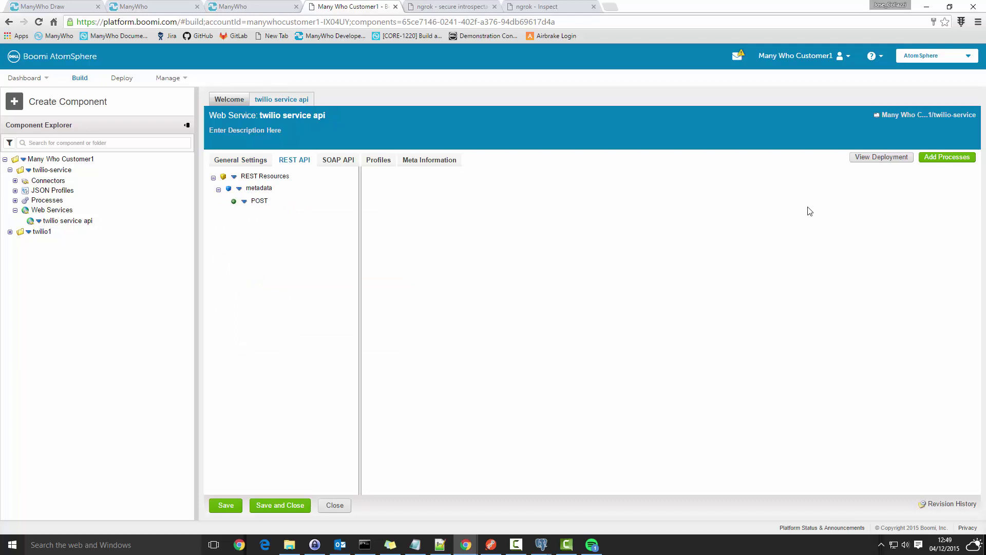
Step: Begin a new process named send sms process for the web service, added to the REST API with Single JSON Object as input type
{"action": "left_click", "coordinate": [937, 159]}
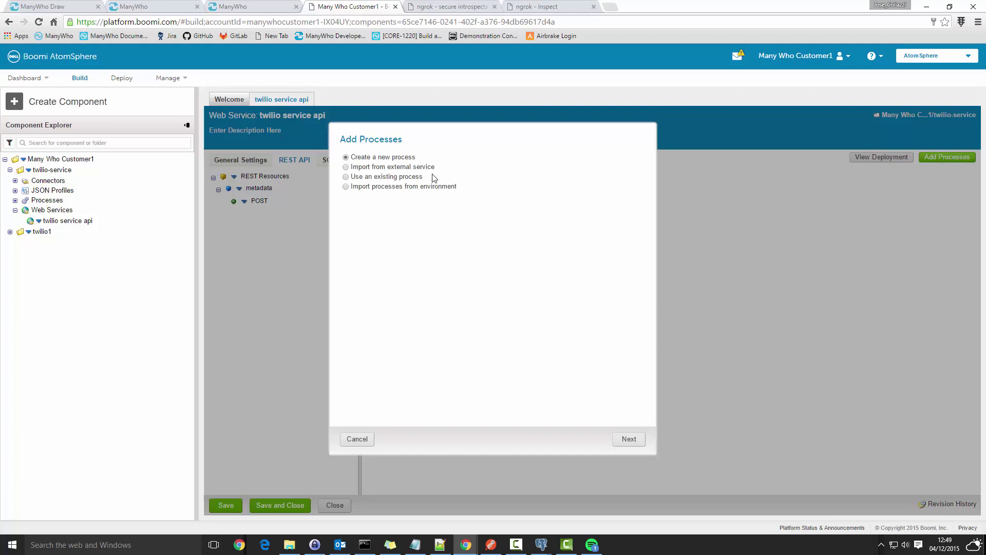
{"action": "left_click", "coordinate": [630, 439]}
{"action": "type", "text": "send sms process"}
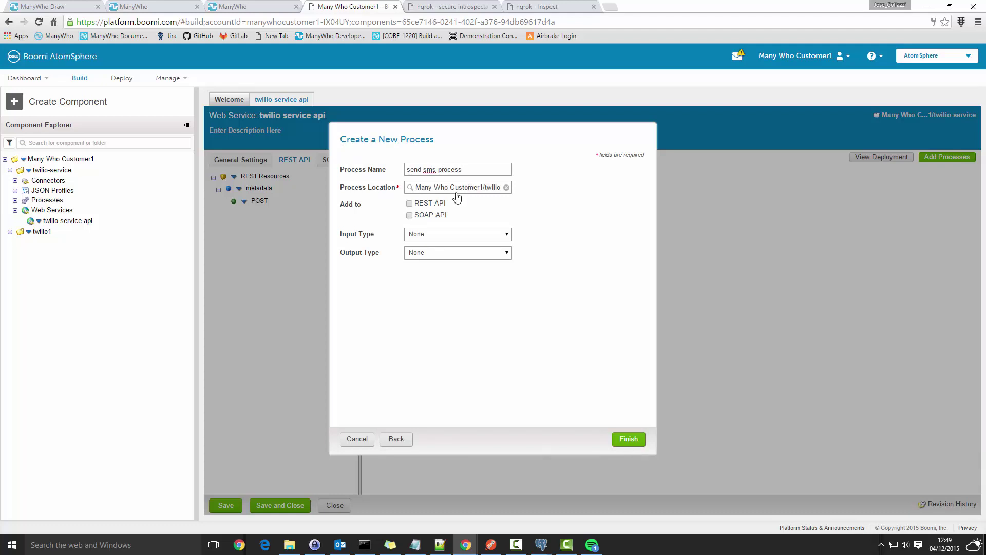
{"action": "left_click", "coordinate": [409, 204]}
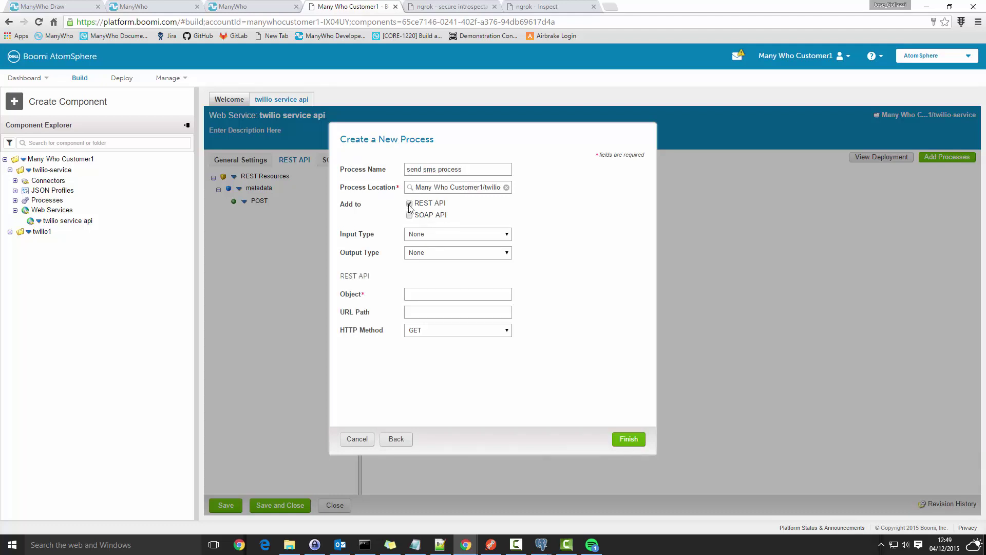
{"action": "left_click", "coordinate": [493, 235]}
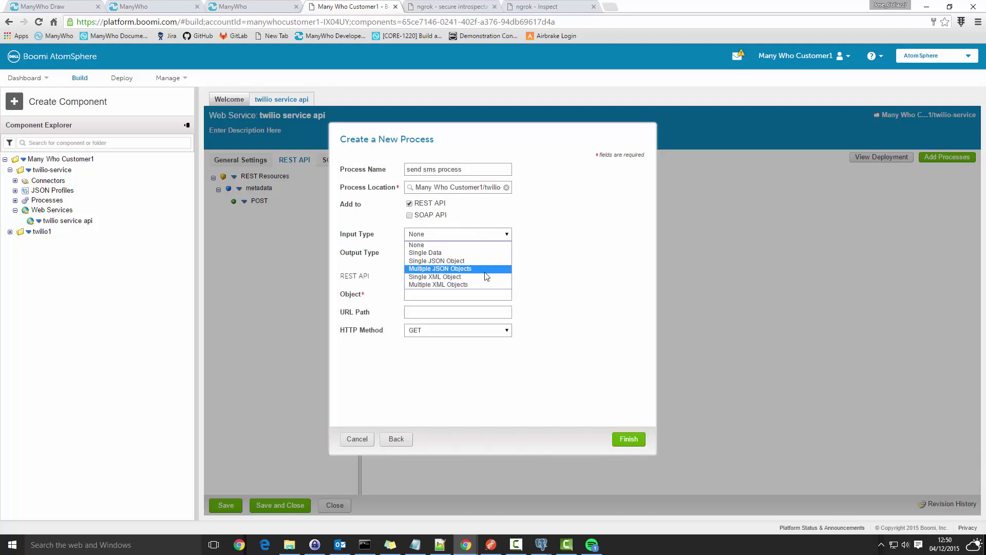
{"action": "left_click", "coordinate": [452, 261]}
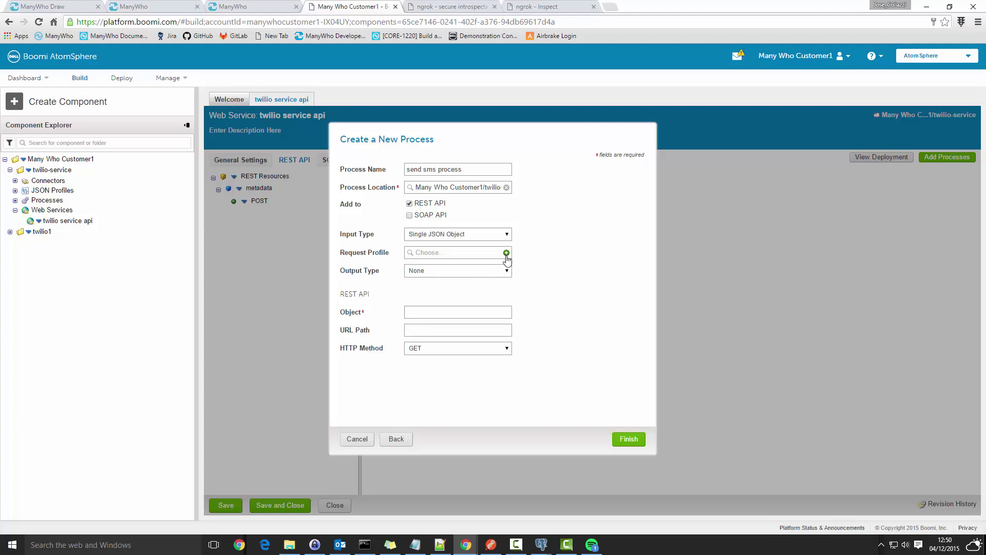
Step: Create a new request profile for the process and name it request sms JSON Profile
{"action": "left_click", "coordinate": [506, 253]}
{"action": "left_click", "coordinate": [506, 253]}
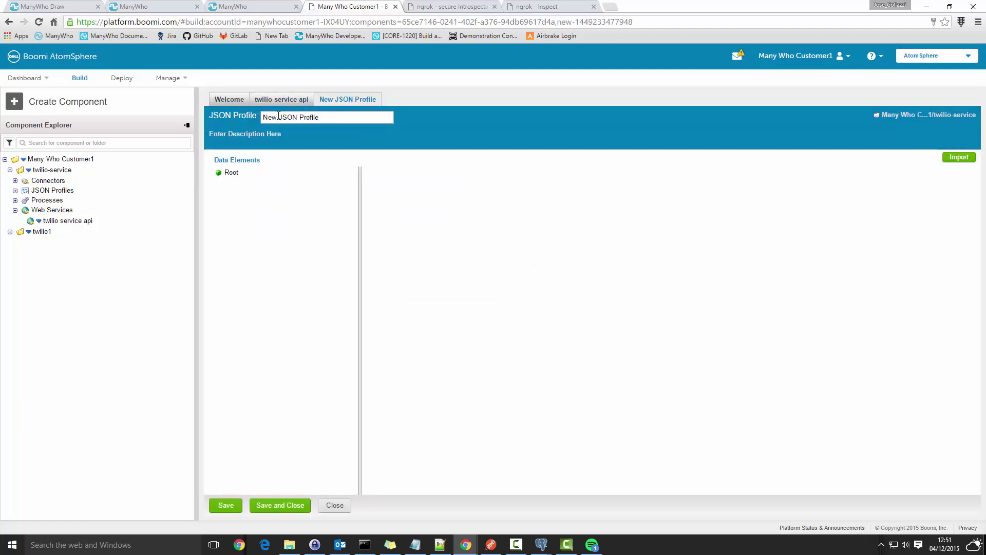
{"action": "left_click_drag", "start_coordinate": [278, 118], "coordinate": [233, 114]}
{"action": "type", "text": "Request"}
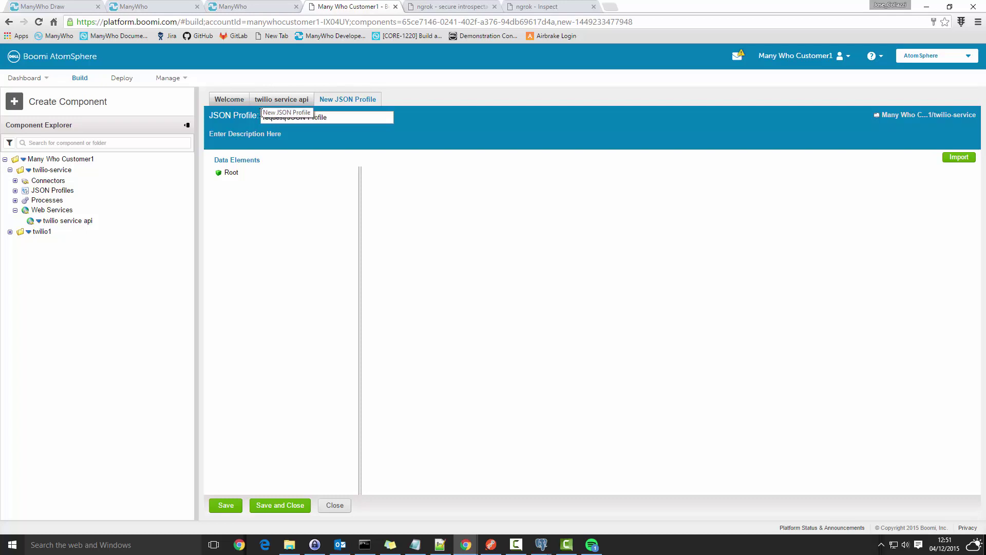
{"action": "type", "text": " sms"}
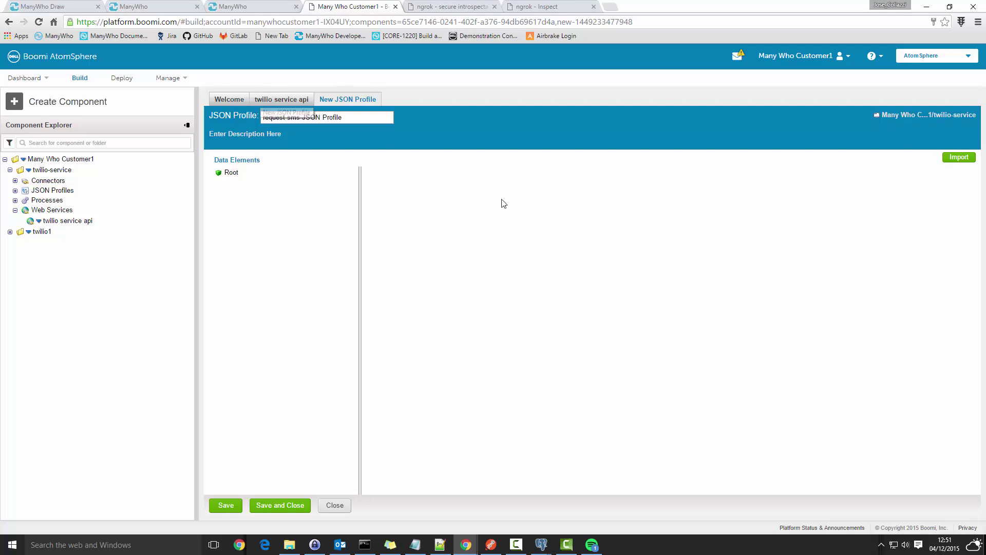
Step: Import the sms1-ok-request file into the request profile, then save and close the profile
{"action": "left_click", "coordinate": [958, 156]}
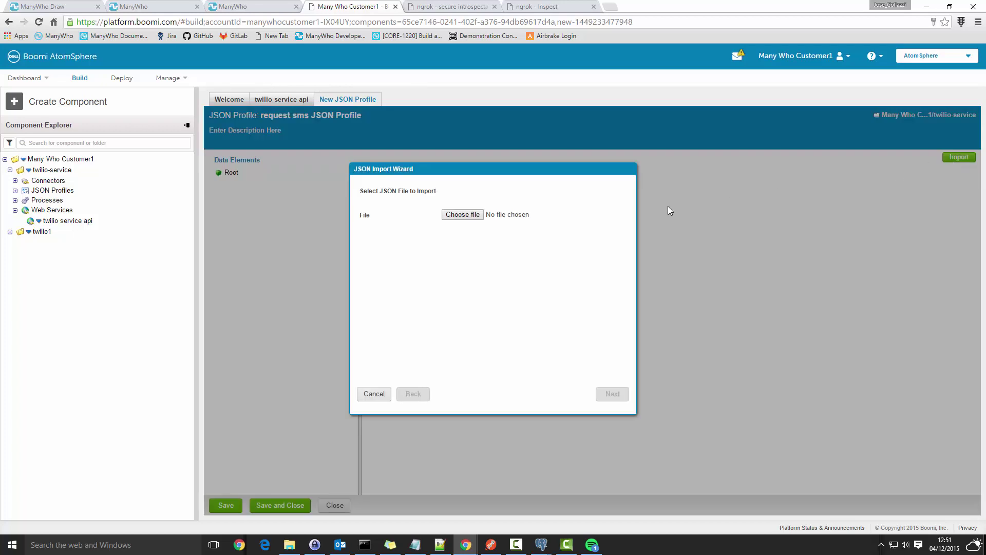
{"action": "left_click", "coordinate": [467, 214]}
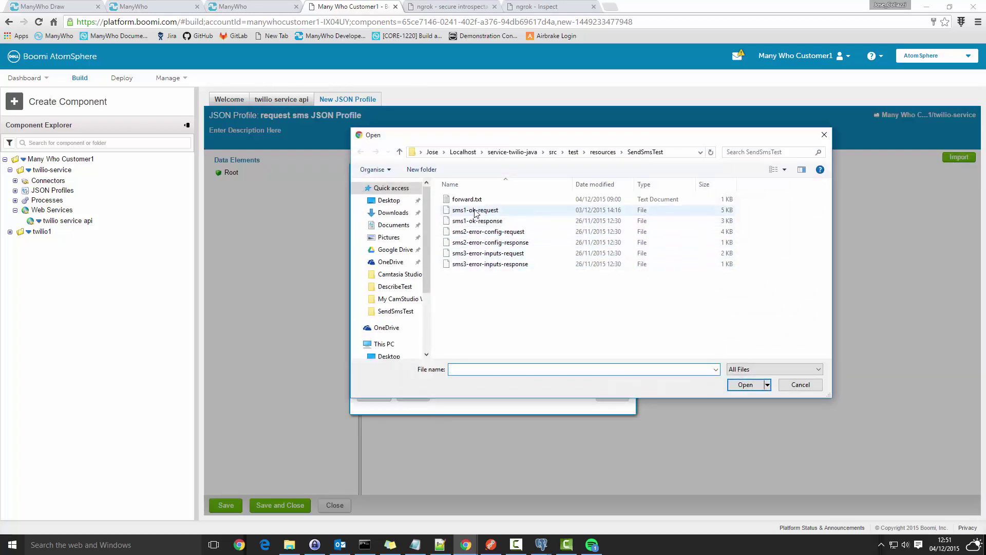
{"action": "left_click", "coordinate": [476, 210]}
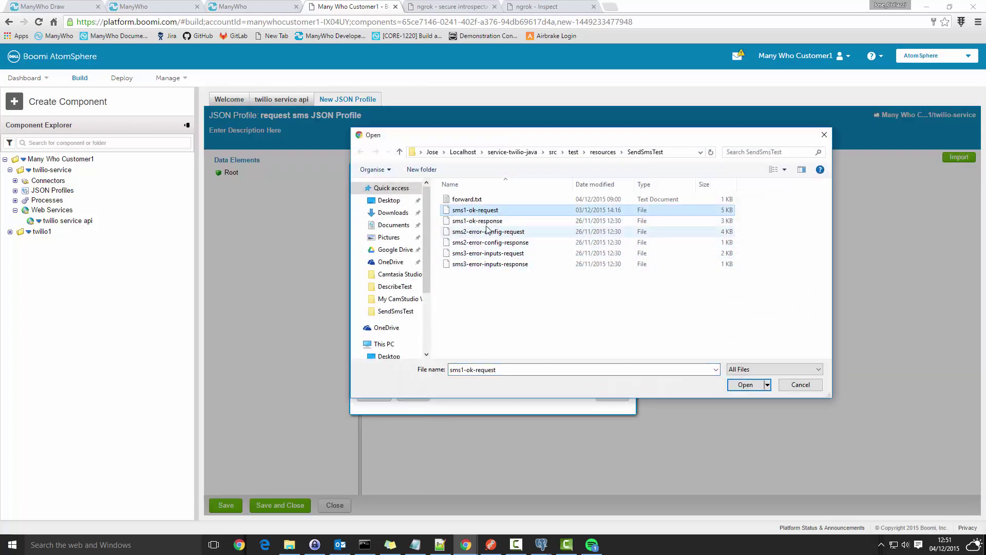
{"action": "left_click", "coordinate": [745, 384]}
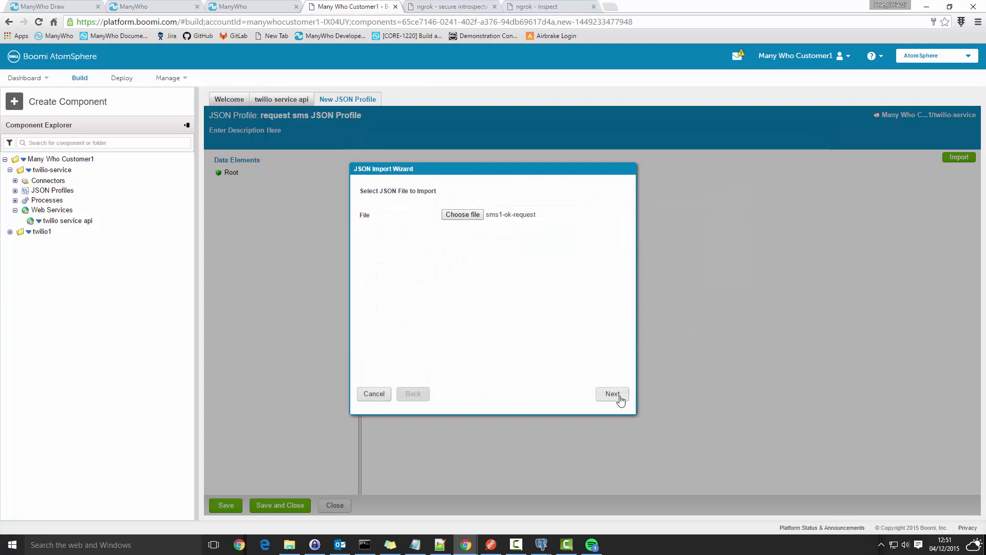
{"action": "left_click", "coordinate": [612, 394]}
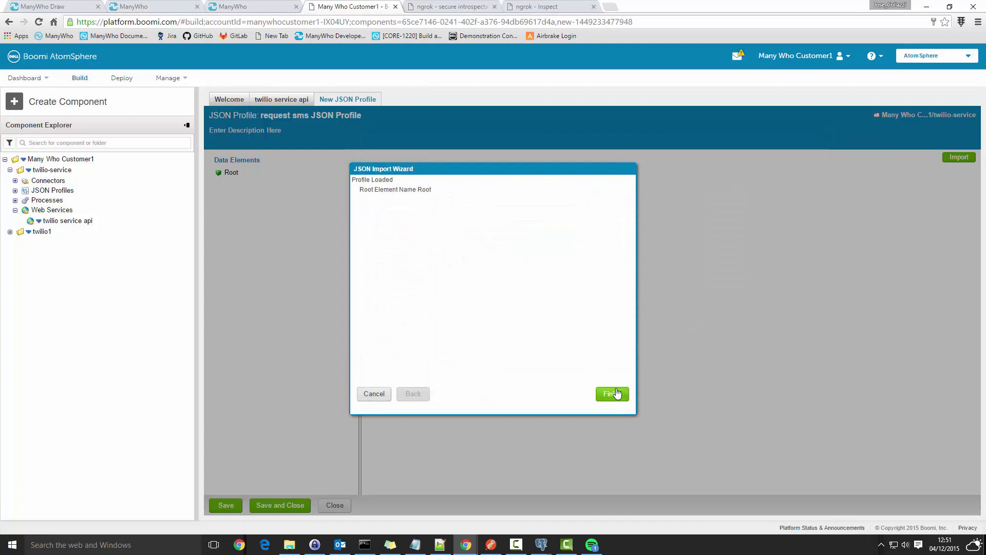
{"action": "left_click", "coordinate": [612, 394]}
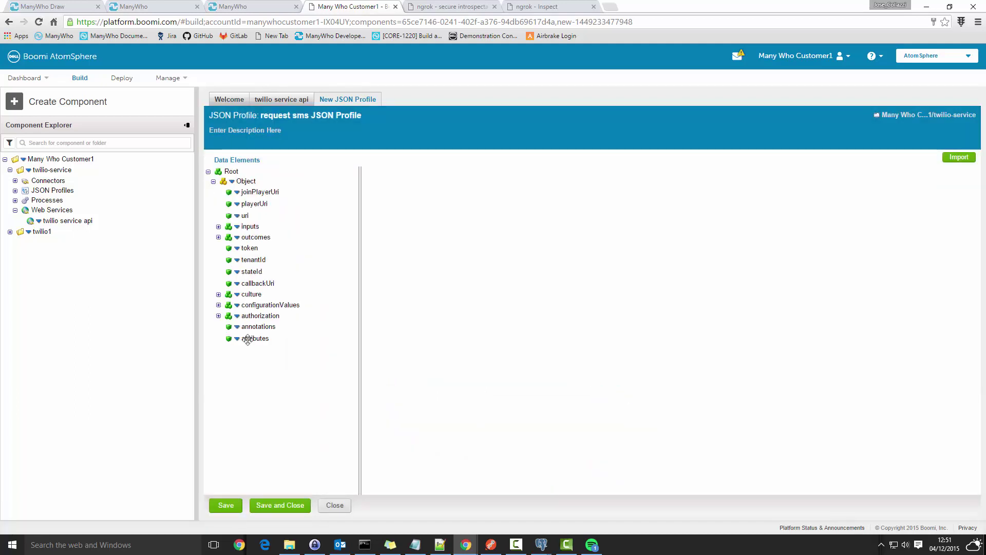
{"action": "left_click", "coordinate": [293, 507]}
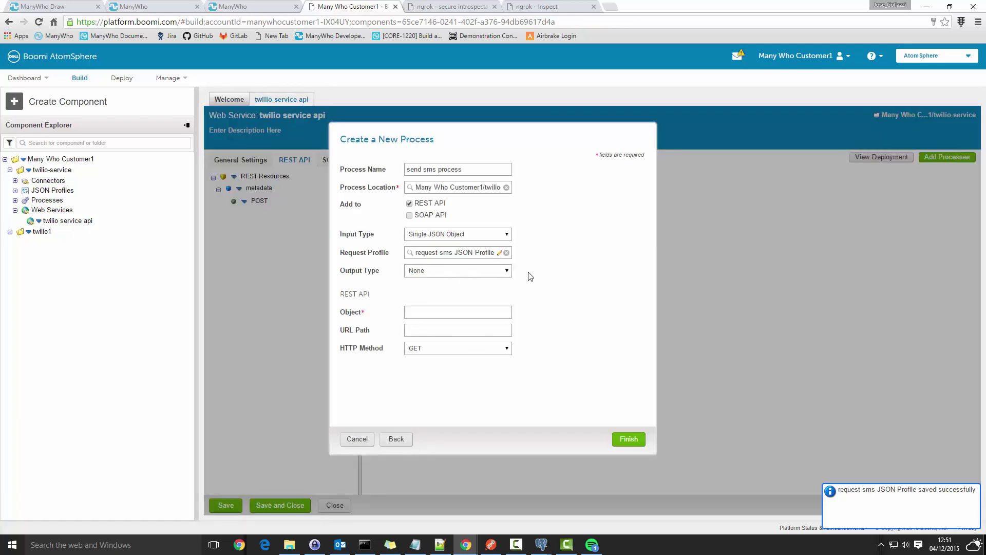
Step: Set the process output type to Single JSON Object and create a new response profile named response sms JSON Profile
{"action": "left_click", "coordinate": [506, 272]}
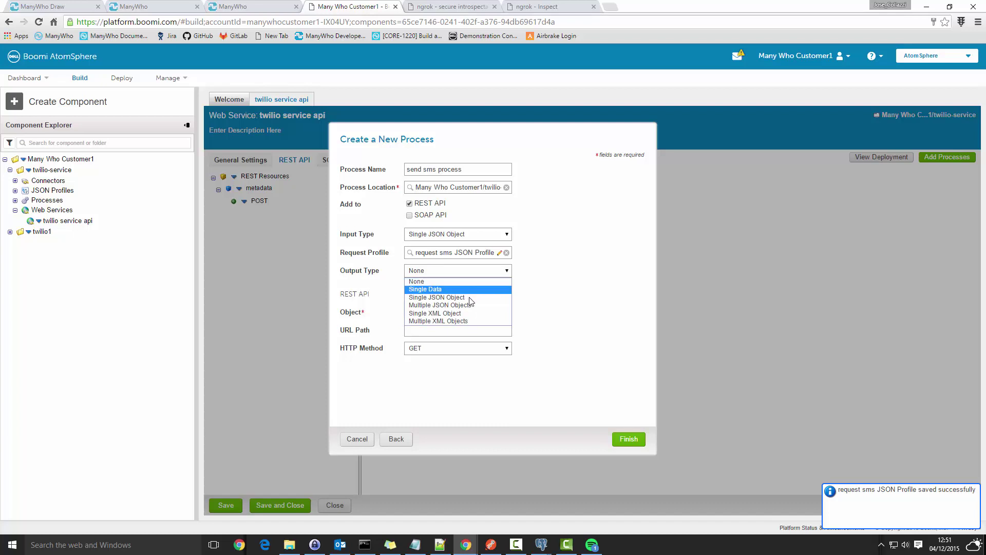
{"action": "left_click", "coordinate": [471, 298]}
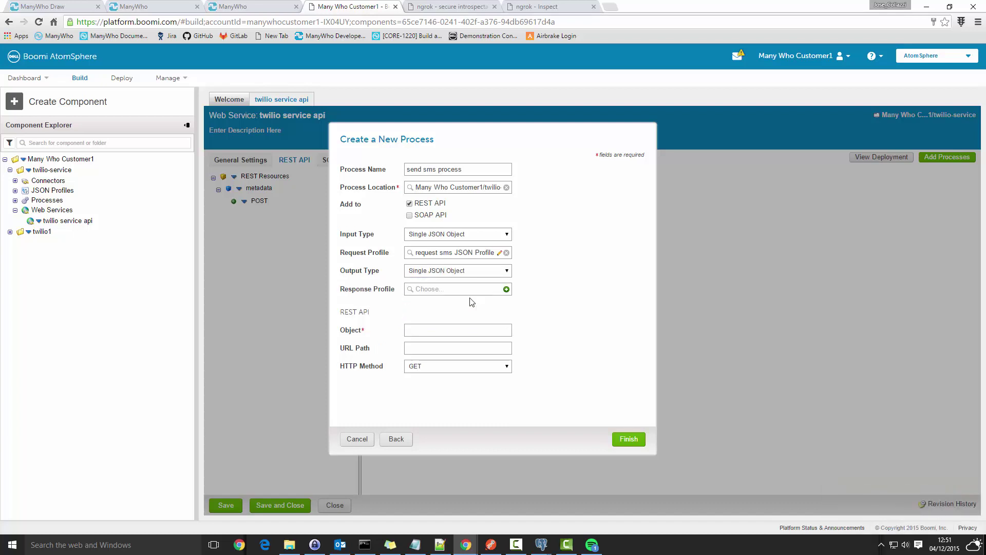
{"action": "left_click", "coordinate": [506, 289]}
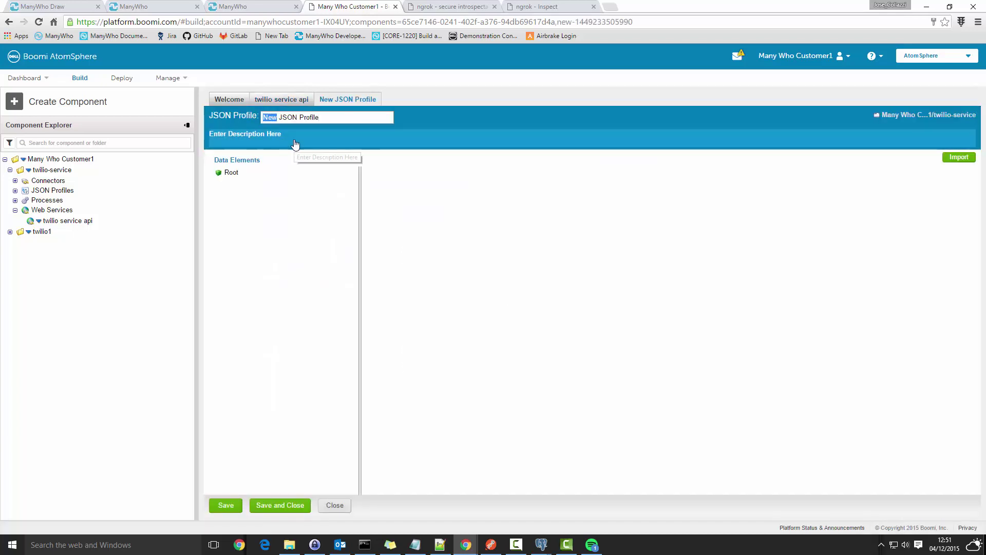
{"action": "type", "text": "response "}
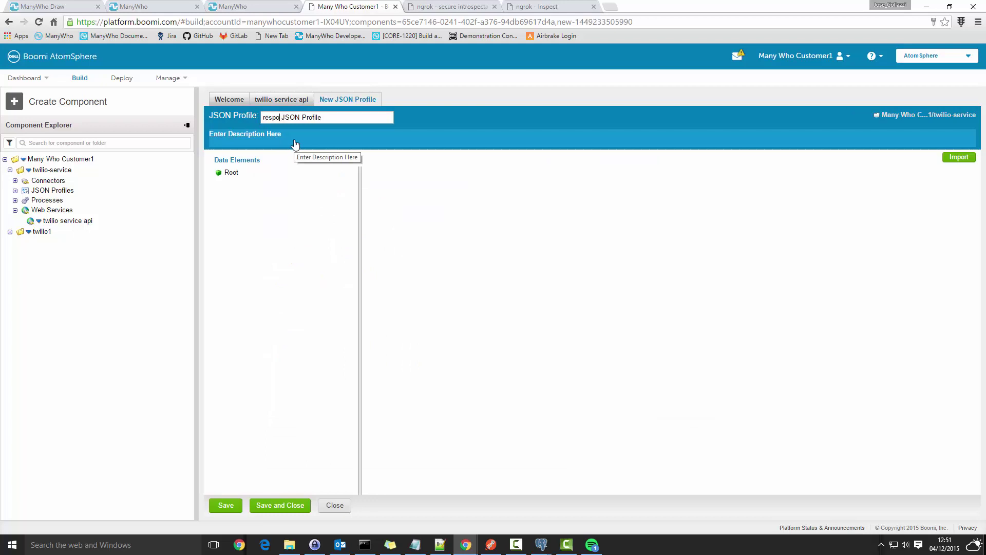
{"action": "type", "text": "sms"}
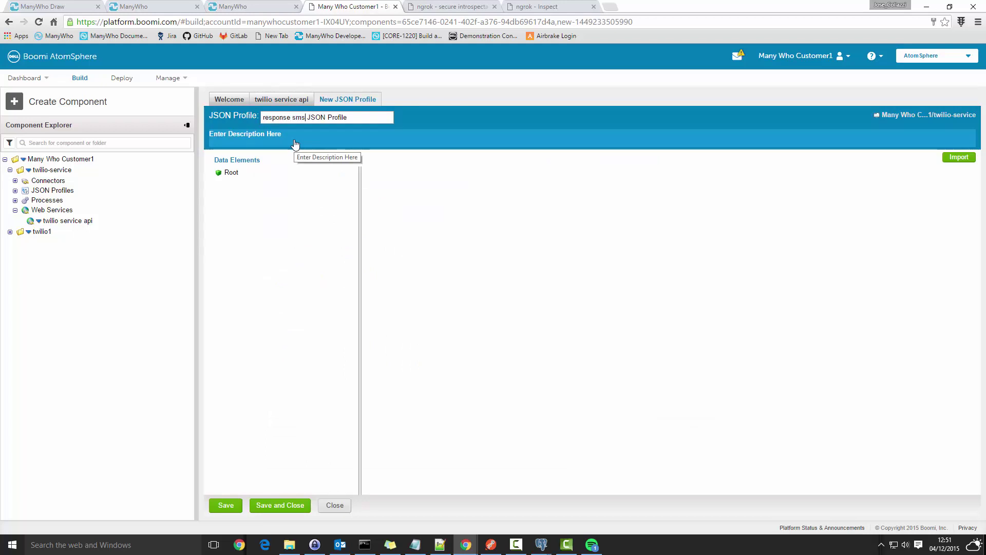
Step: Import the sms1-ok-response file into the response profile, expand its root object, then save and close the profile
{"action": "left_click", "coordinate": [959, 157]}
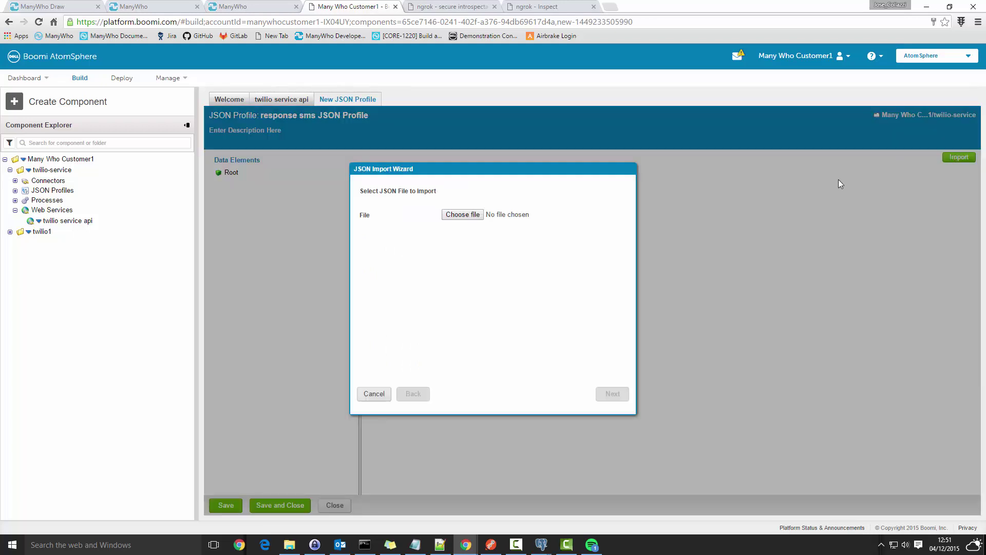
{"action": "left_click", "coordinate": [457, 215]}
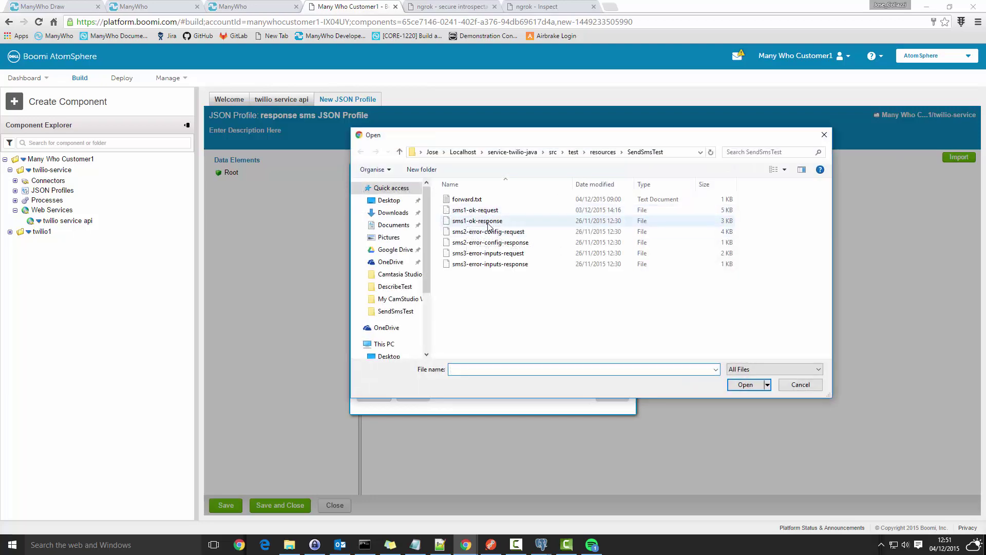
{"action": "left_click", "coordinate": [491, 221]}
{"action": "left_click", "coordinate": [746, 385]}
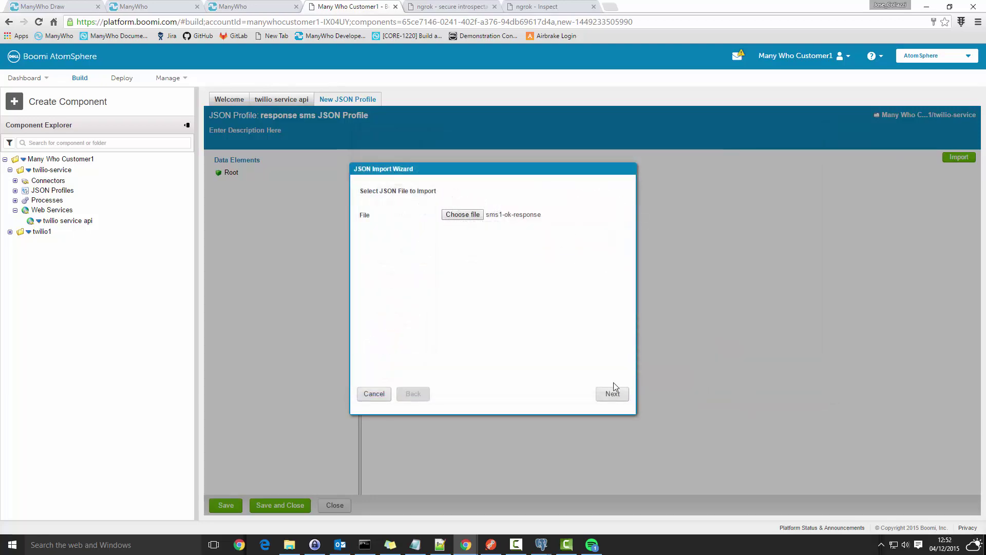
{"action": "left_click", "coordinate": [619, 396]}
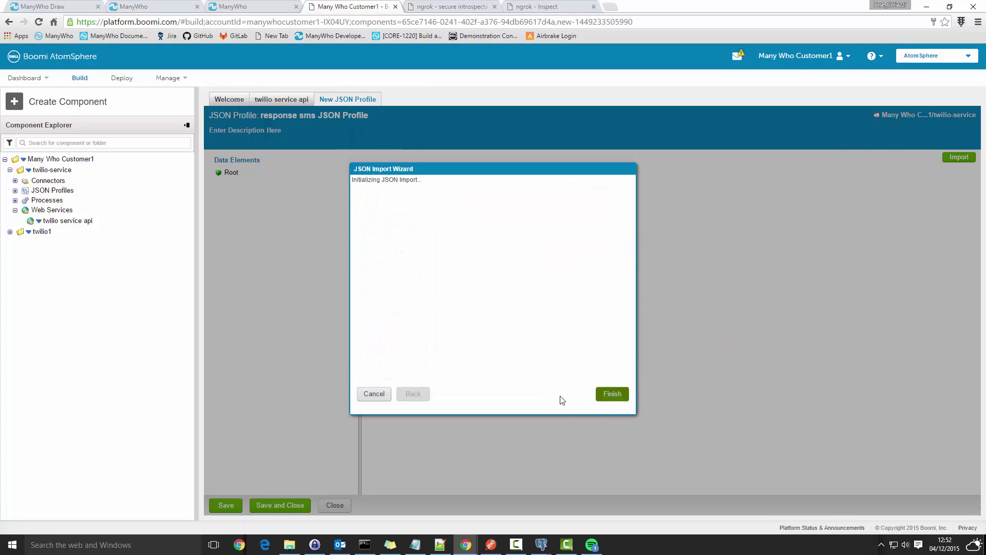
{"action": "left_click", "coordinate": [611, 397]}
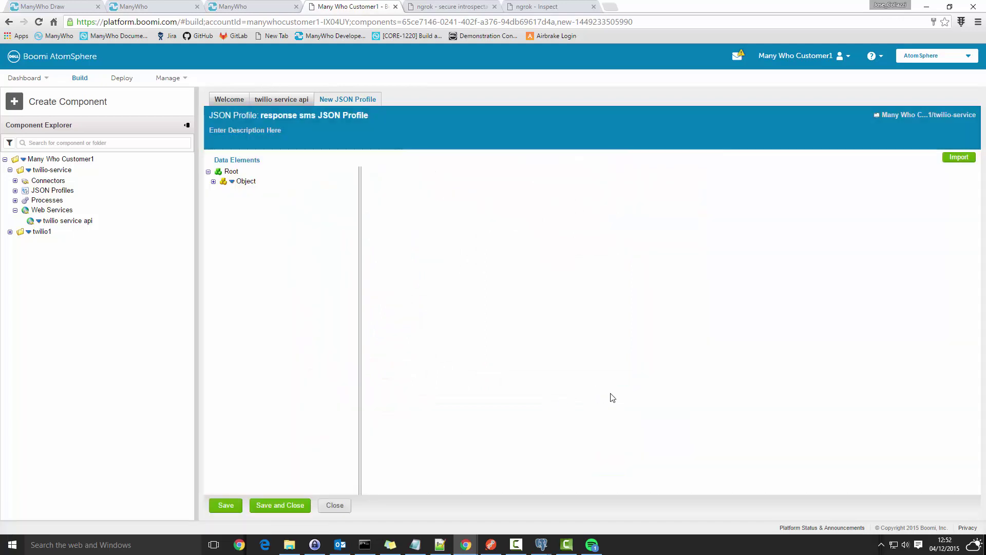
{"action": "left_click", "coordinate": [213, 182]}
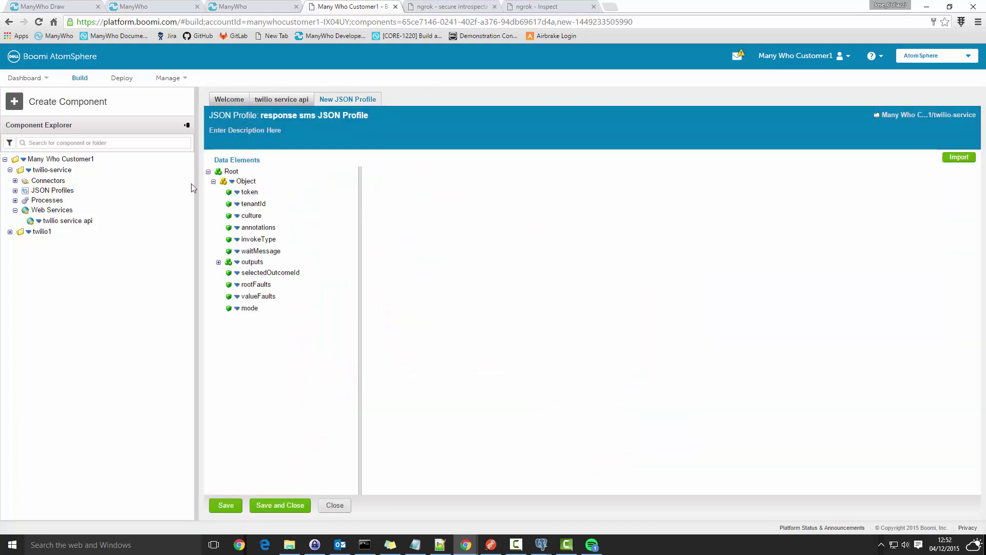
{"action": "left_click", "coordinate": [280, 506]}
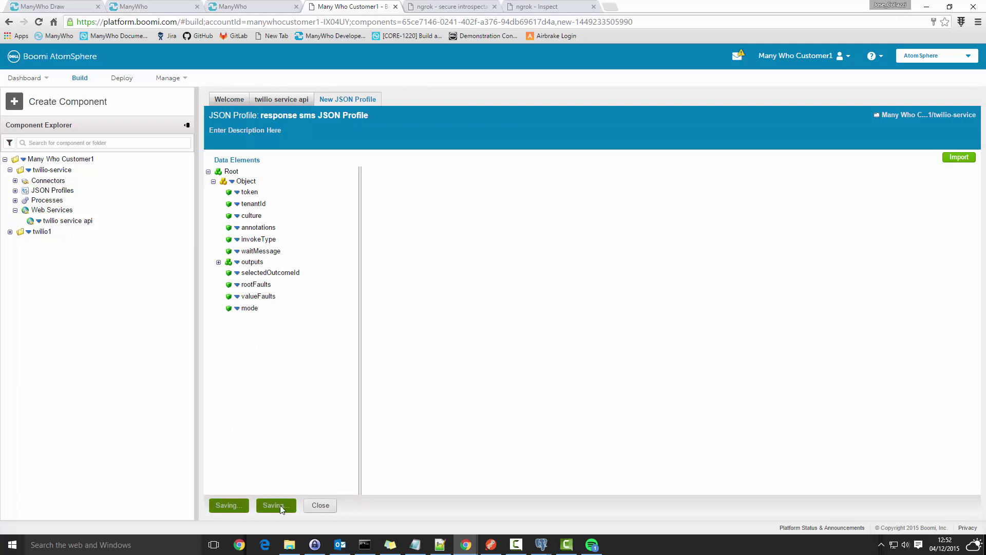
Step: Finish the process with HTTP method POST, object messages and URL path sms, then save and close the web service
{"action": "left_click", "coordinate": [489, 366]}
{"action": "left_click", "coordinate": [444, 386]}
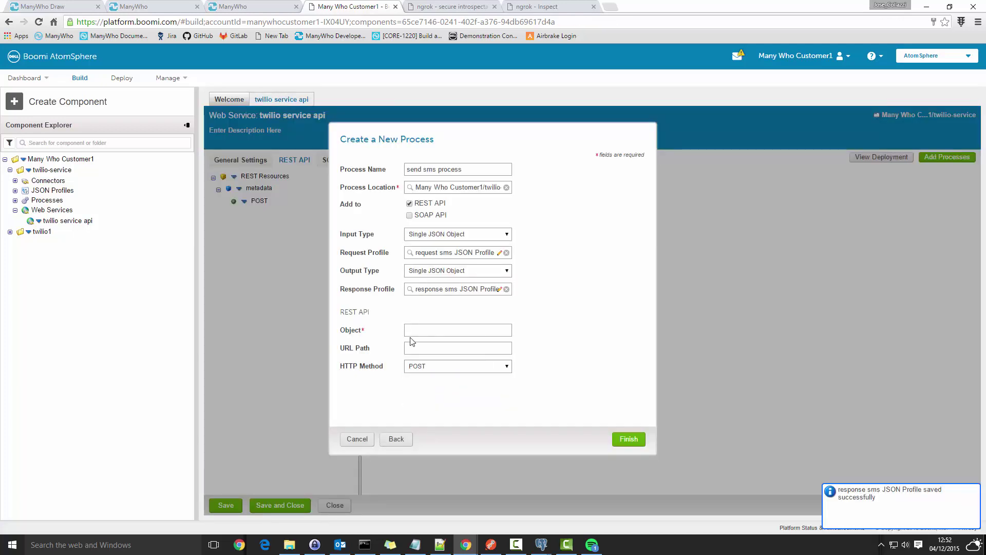
{"action": "left_click", "coordinate": [467, 325]}
{"action": "type", "text": "messages"}
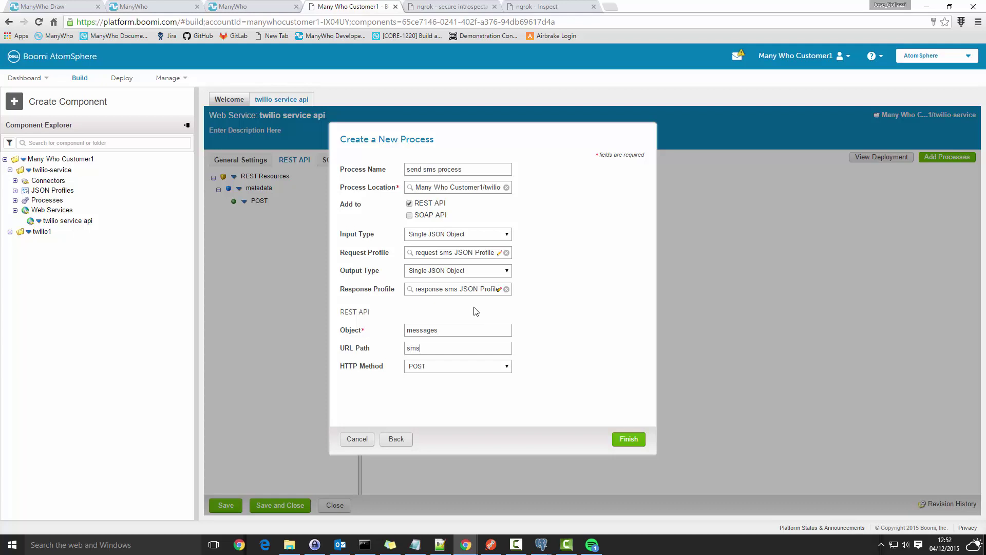
{"action": "left_click", "coordinate": [619, 439]}
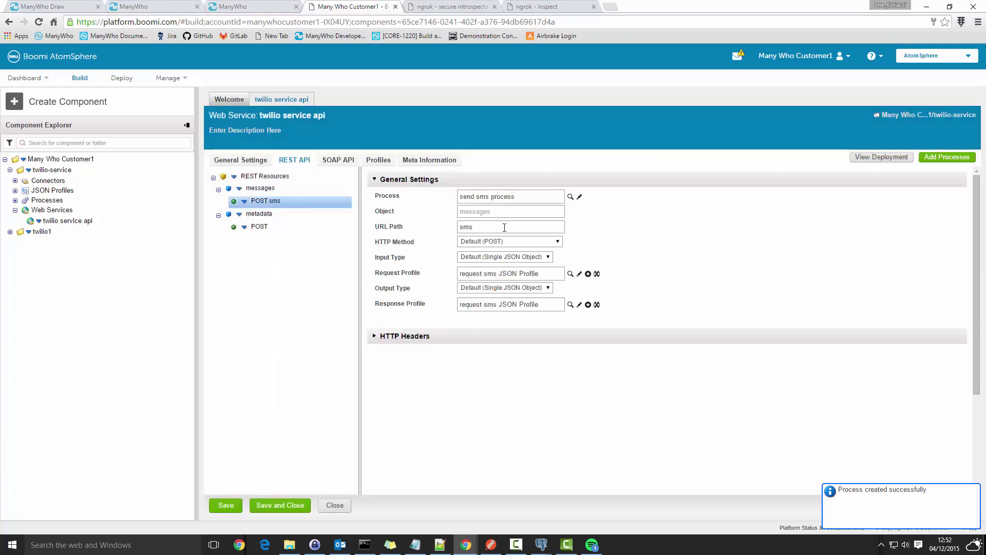
{"action": "left_click", "coordinate": [374, 339]}
{"action": "left_click", "coordinate": [286, 506]}
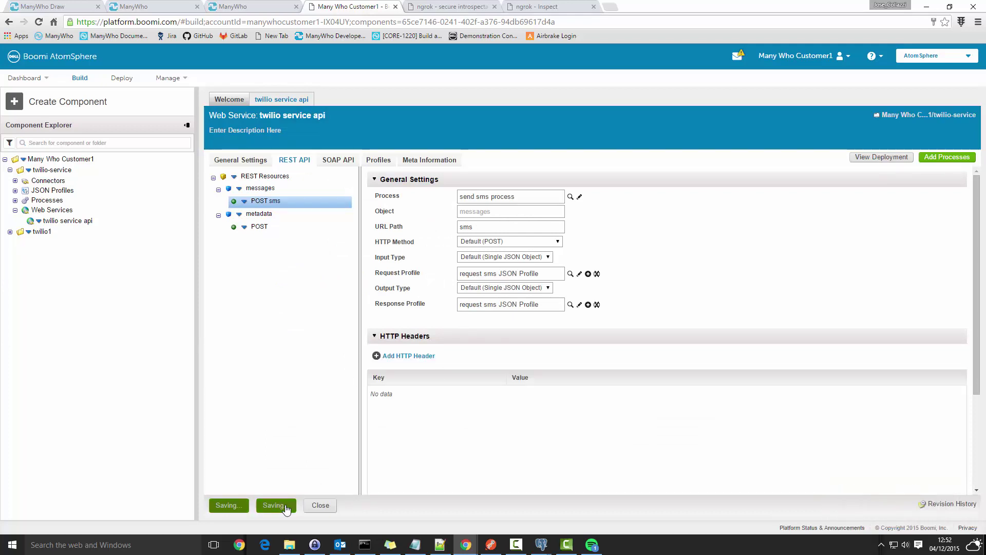
Step: Open send sms process from the twilio-service folder and apply the recommended Listen action changes in its start shape
{"action": "left_click", "coordinate": [15, 201]}
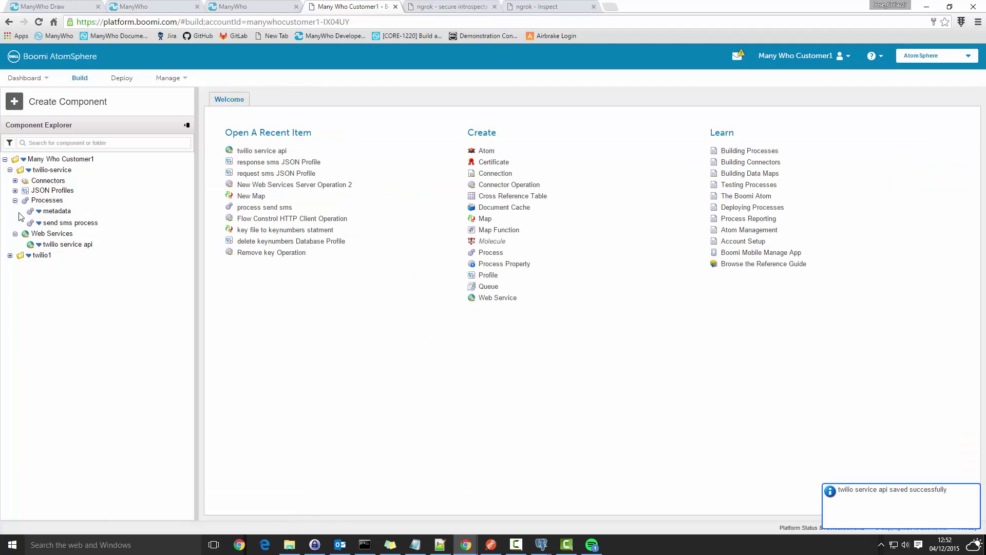
{"action": "double_click", "coordinate": [79, 222]}
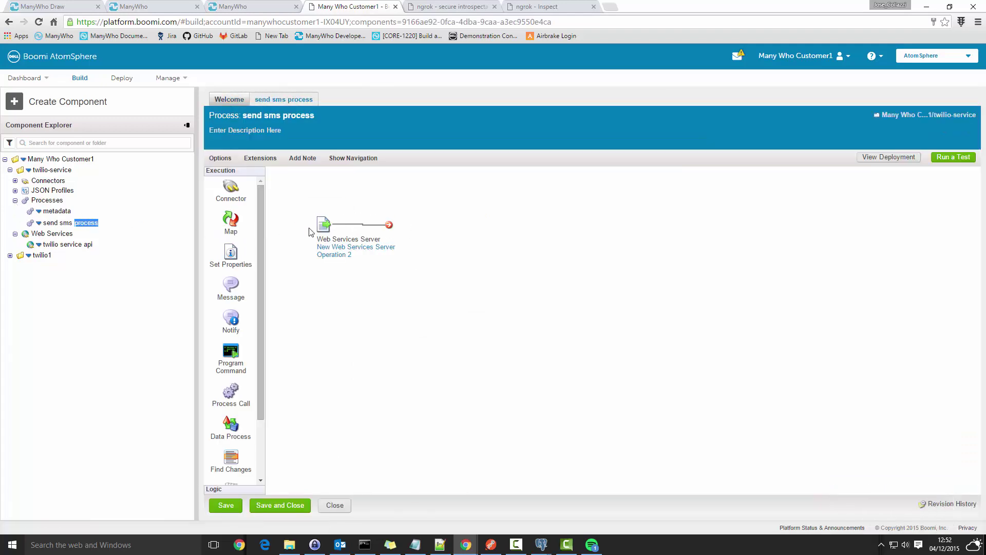
{"action": "left_click", "coordinate": [323, 208]}
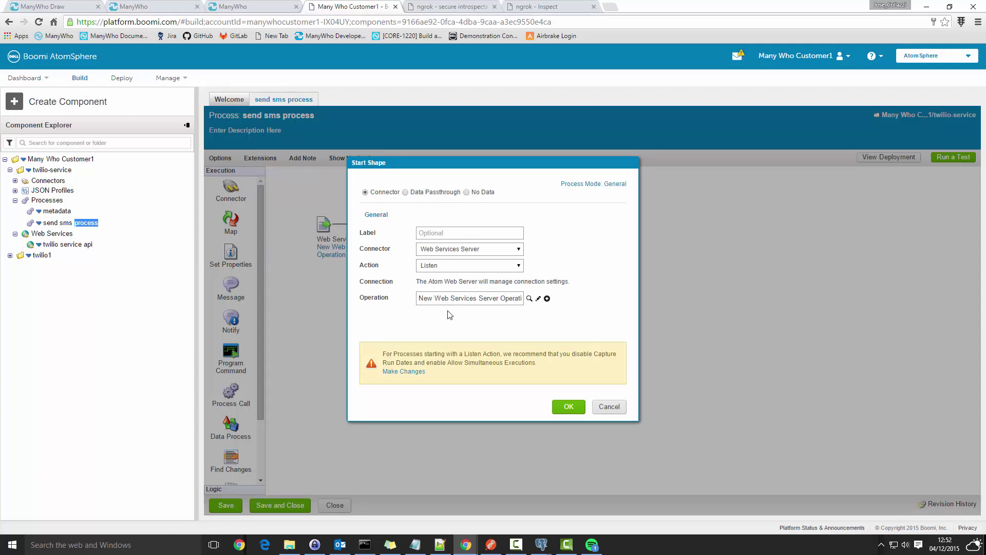
{"action": "left_click", "coordinate": [400, 372]}
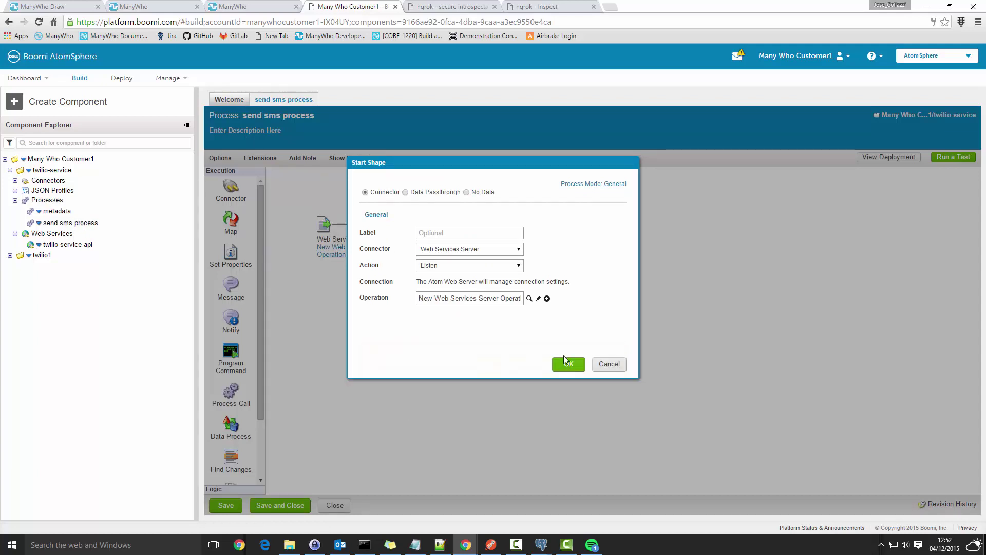
Step: Edit the start shape's operation to use response sms JSON Profile as response profile, save it, and confirm the start shape
{"action": "left_click", "coordinate": [538, 299]}
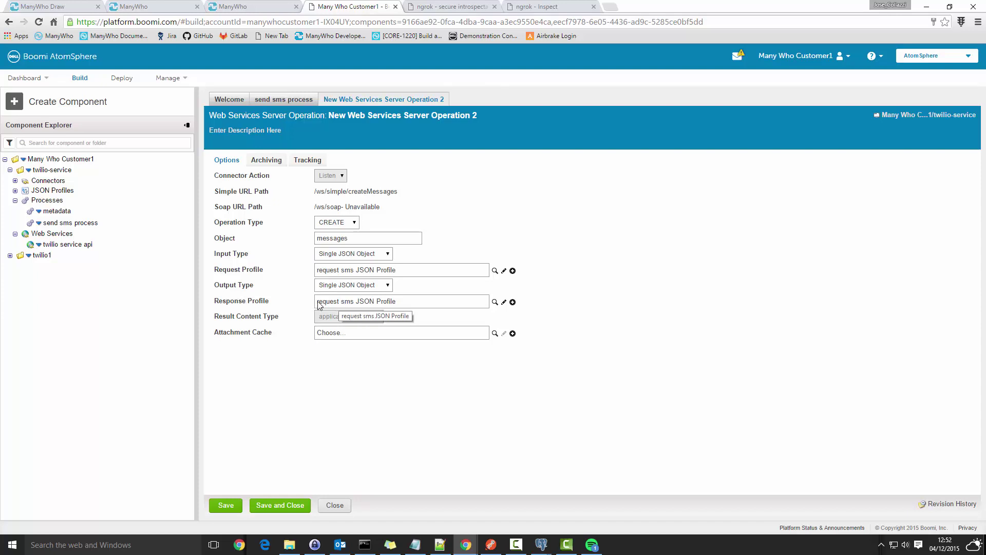
{"action": "left_click", "coordinate": [494, 301]}
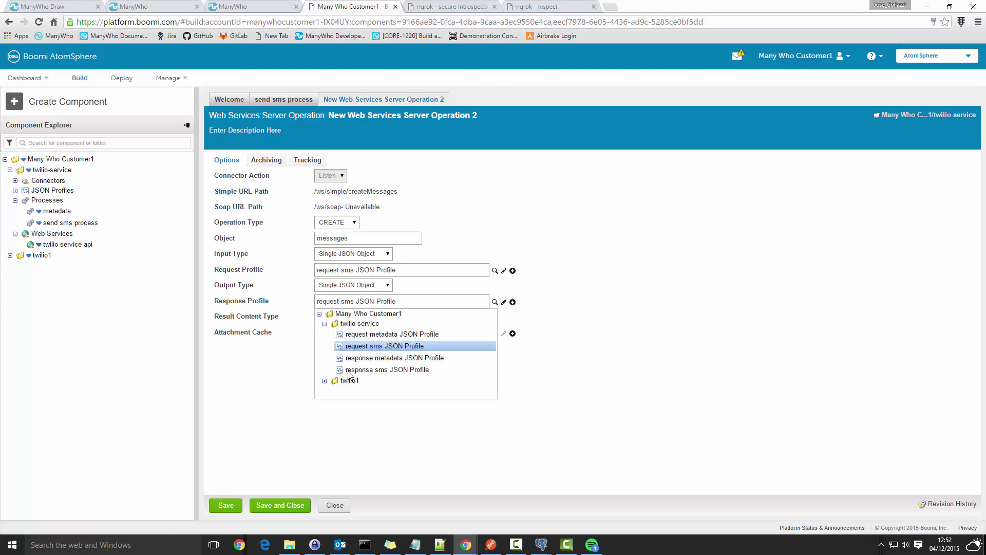
{"action": "left_click", "coordinate": [386, 370]}
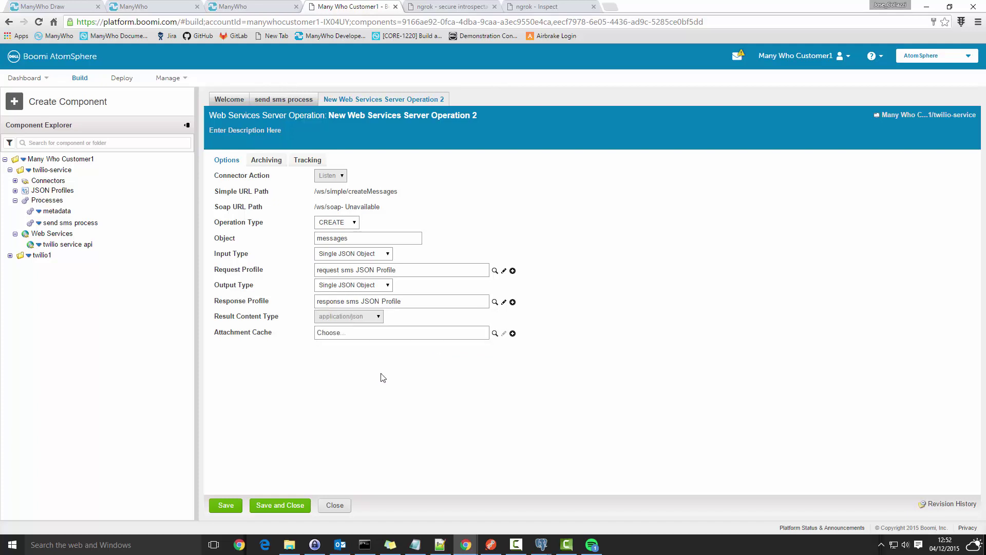
{"action": "left_click", "coordinate": [297, 498]}
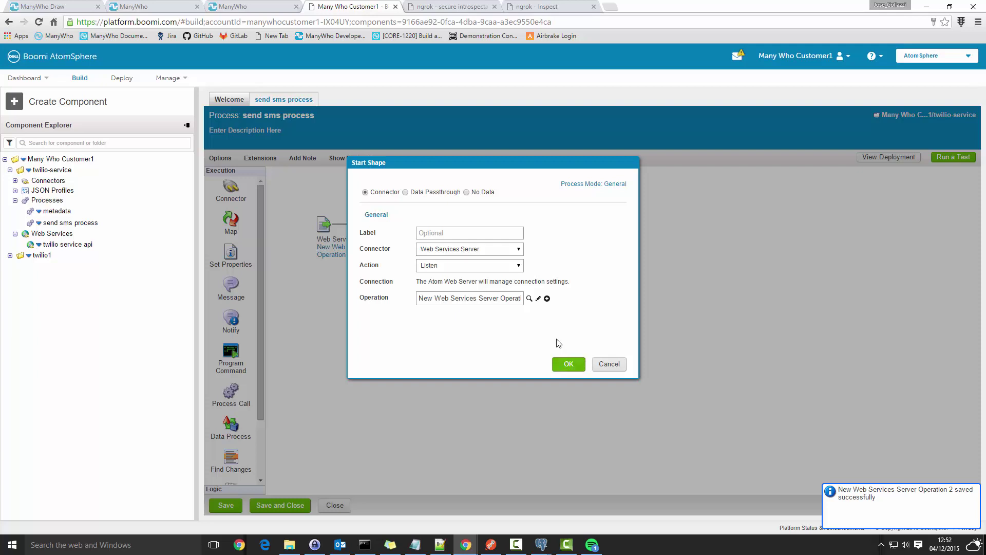
{"action": "left_click", "coordinate": [567, 364]}
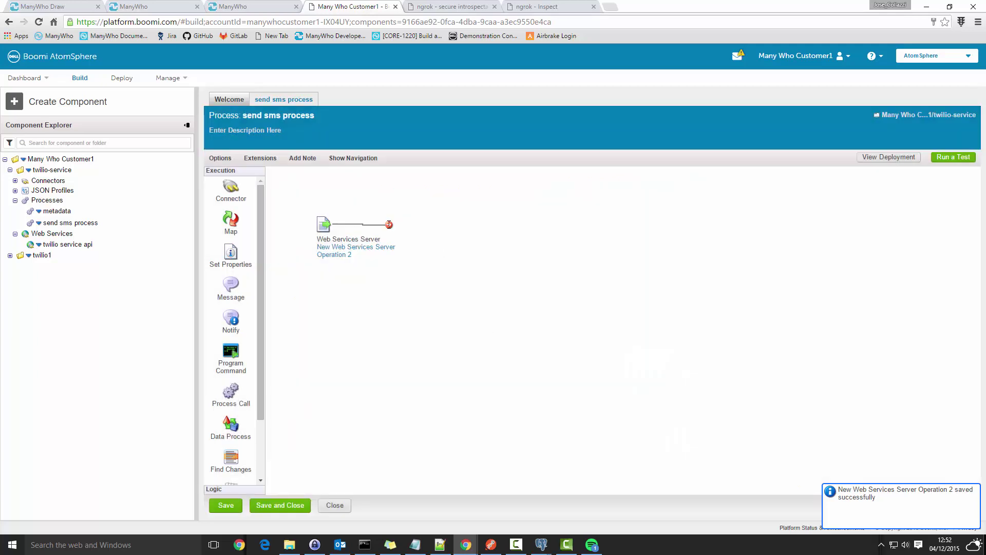
Step: Lengthen the start shape's outgoing connector line and place an unlabelled Return Documents shape beyond its end
{"action": "left_click_drag", "start_coordinate": [392, 226], "coordinate": [461, 229]}
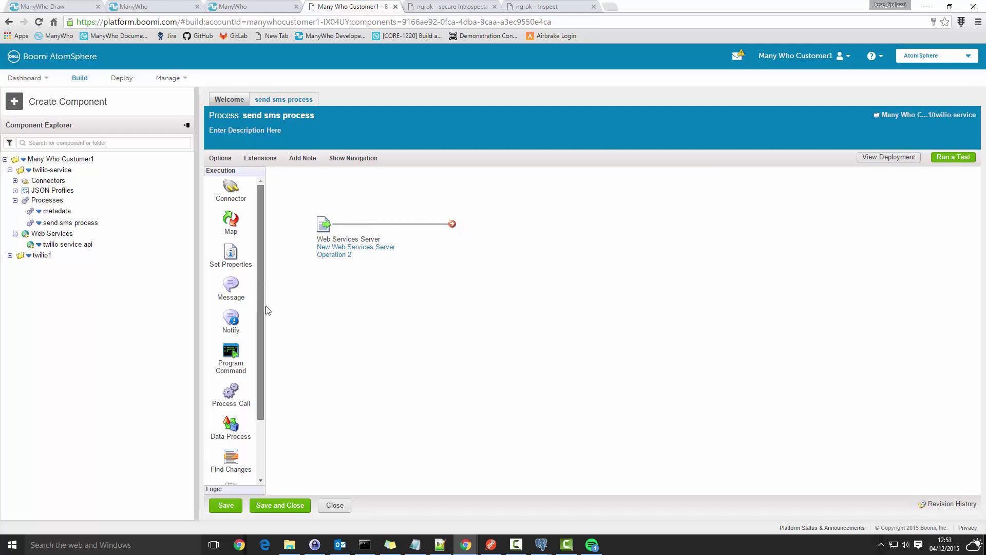
{"action": "scroll", "coordinate": [266, 309], "scroll_direction": "down", "scroll_amount": 2}
{"action": "scroll", "coordinate": [262, 369], "scroll_direction": "up", "scroll_amount": 3}
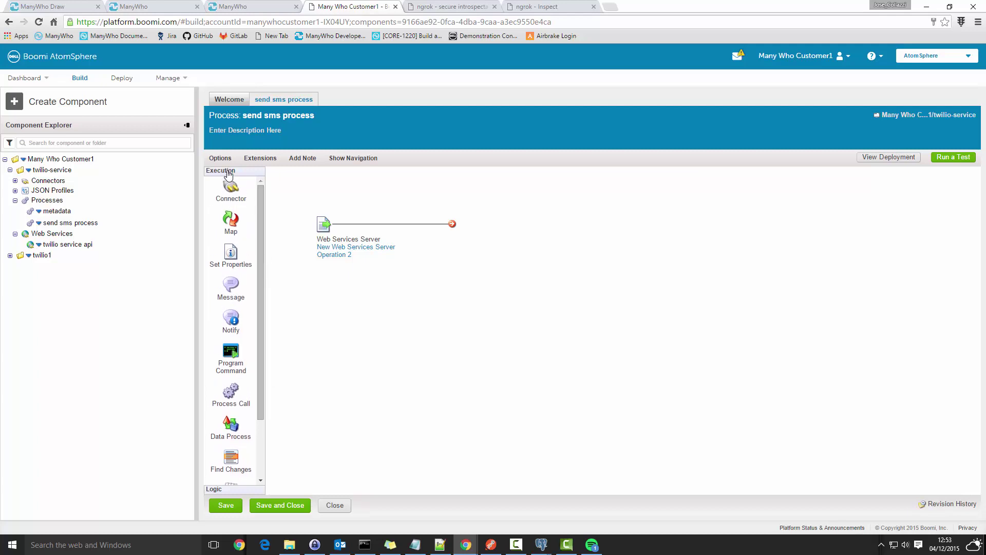
{"action": "left_click", "coordinate": [225, 487]}
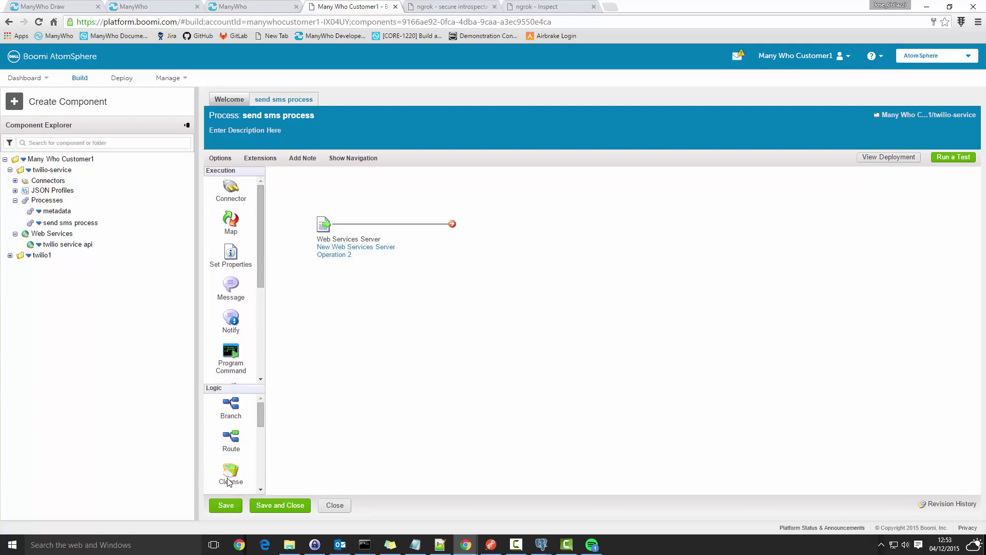
{"action": "left_click_drag", "start_coordinate": [231, 393], "coordinate": [634, 233]}
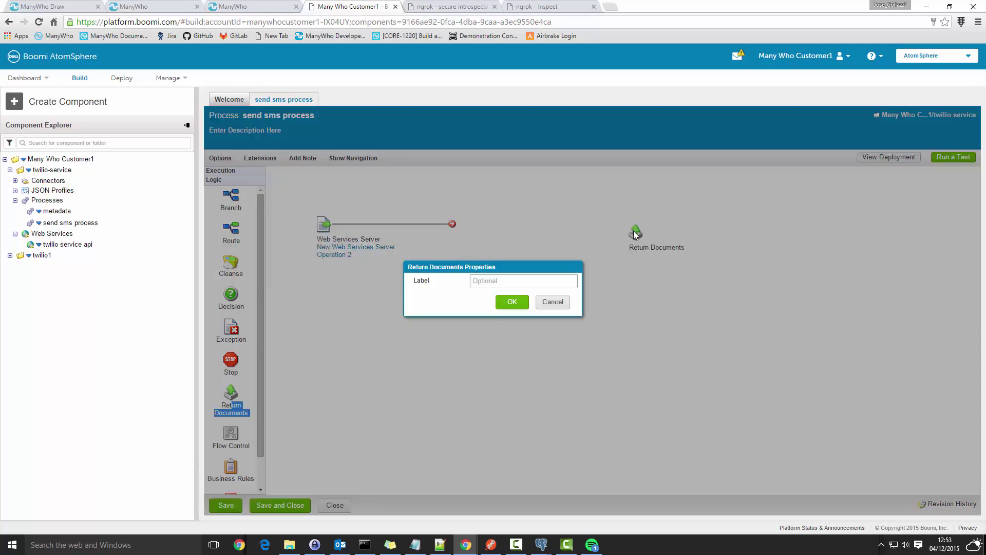
{"action": "left_click", "coordinate": [511, 302]}
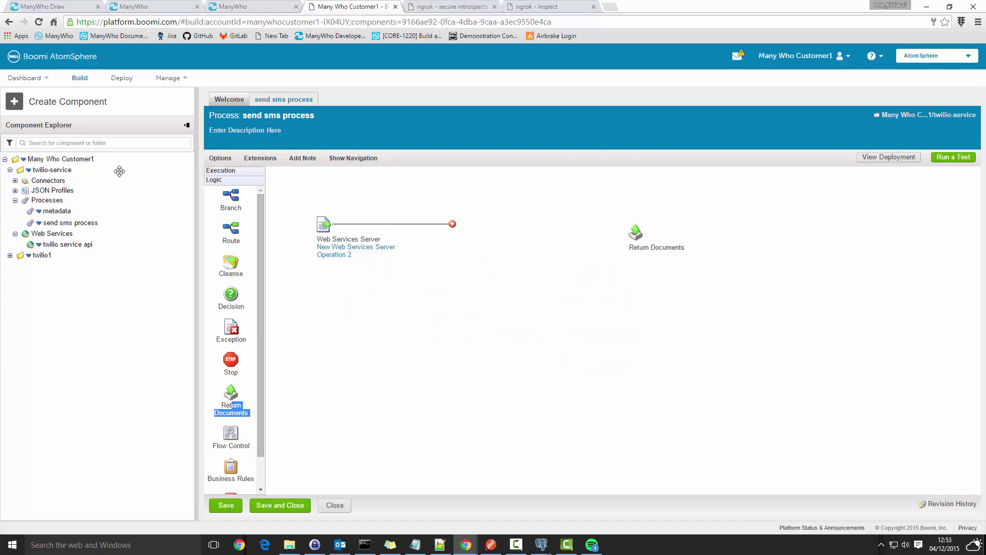
Step: Place a Connector shape between the start shape's line and Return Documents, with Twilio as its connector
{"action": "left_click", "coordinate": [14, 180]}
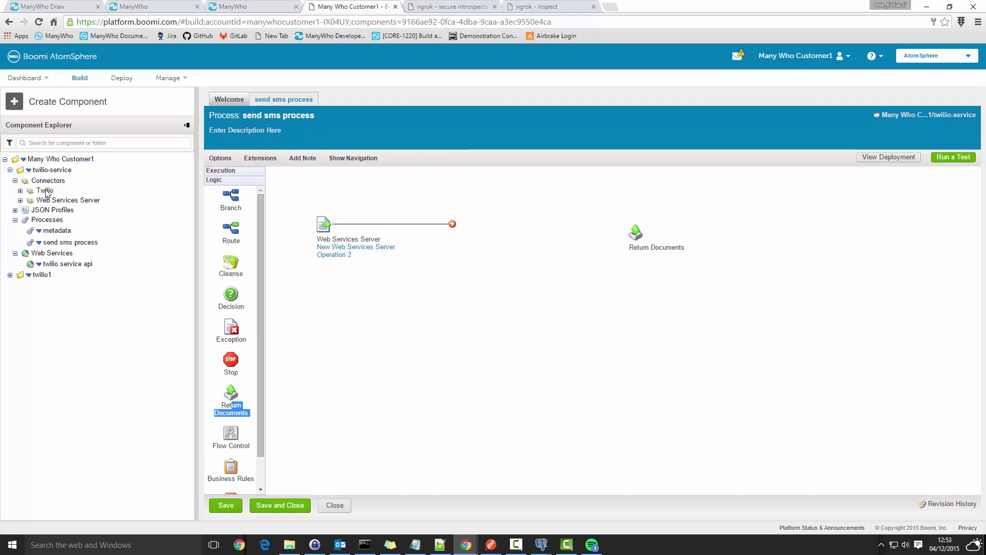
{"action": "left_click", "coordinate": [218, 189]}
{"action": "left_click", "coordinate": [221, 170]}
{"action": "left_click_drag", "start_coordinate": [230, 186], "coordinate": [520, 232]}
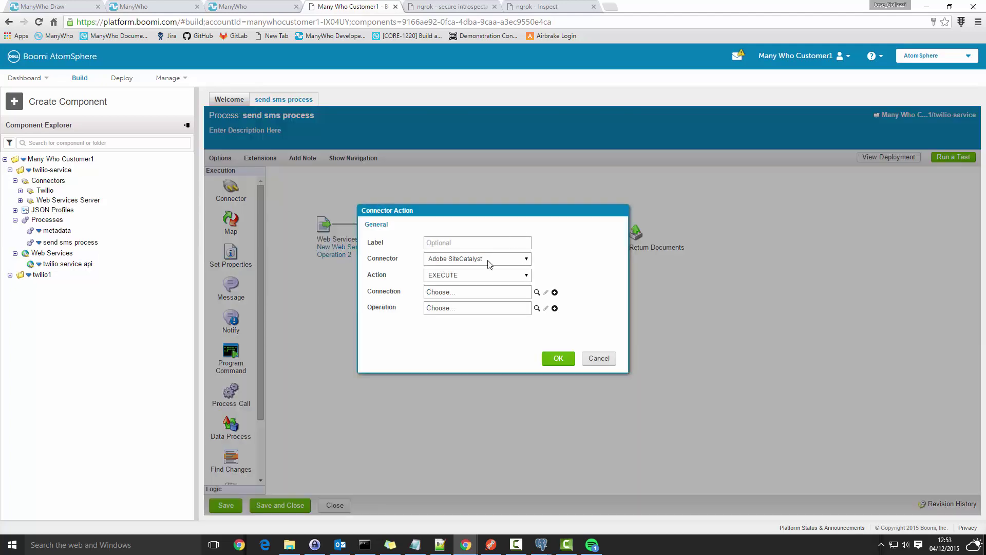
{"action": "left_click", "coordinate": [527, 259]}
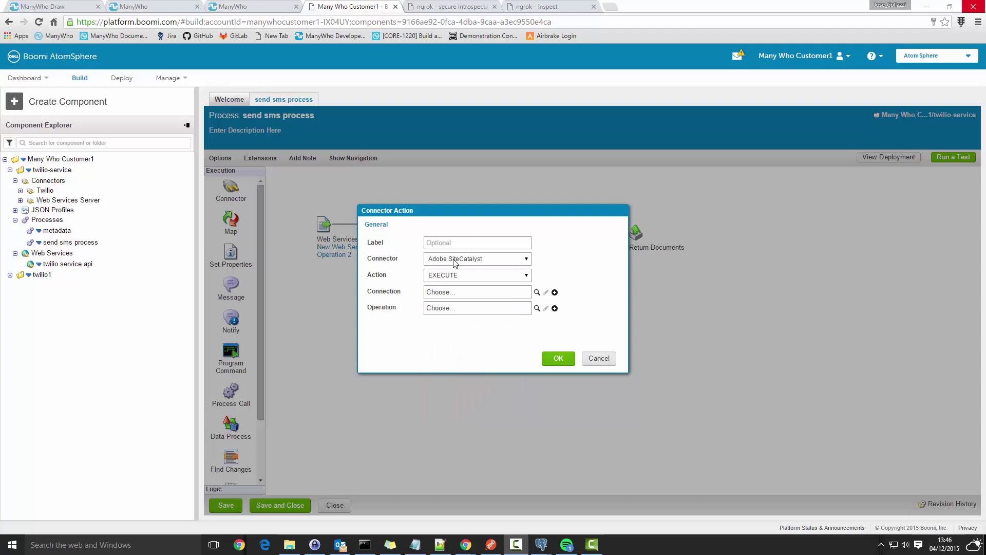
{"action": "left_click", "coordinate": [495, 259]}
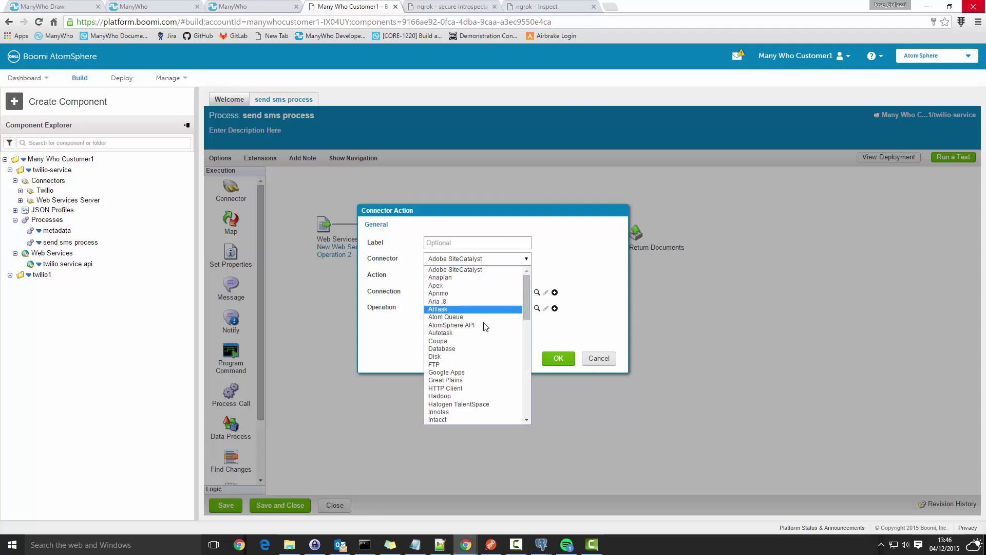
{"action": "scroll", "coordinate": [483, 333], "scroll_direction": "down", "scroll_amount": 5}
{"action": "scroll", "coordinate": [483, 348], "scroll_direction": "down", "scroll_amount": 5}
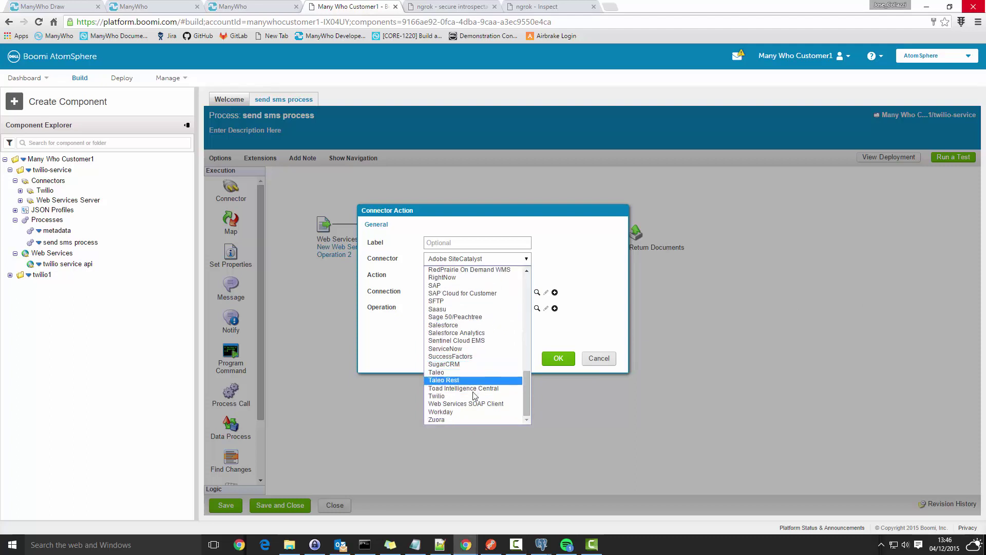
{"action": "left_click", "coordinate": [470, 399]}
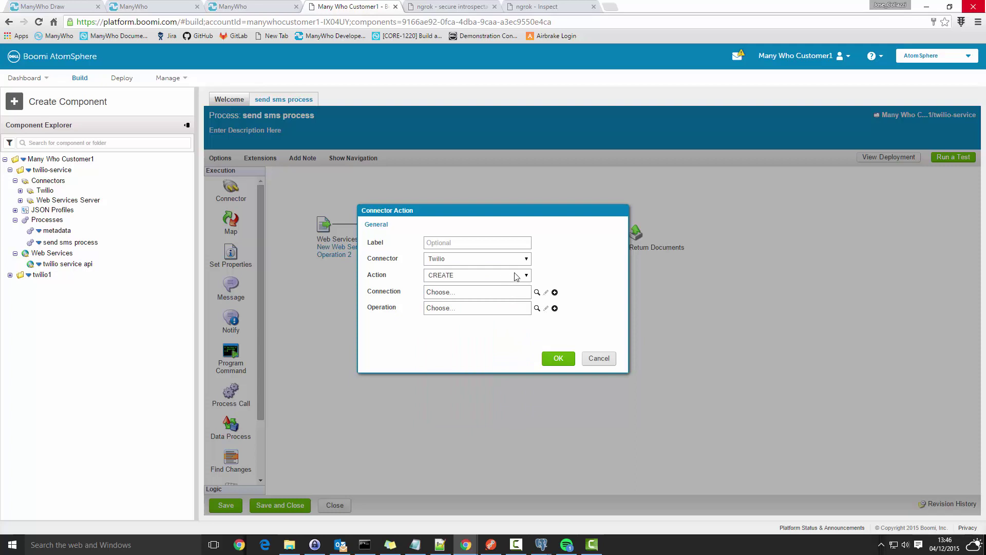
{"action": "left_click", "coordinate": [536, 293]}
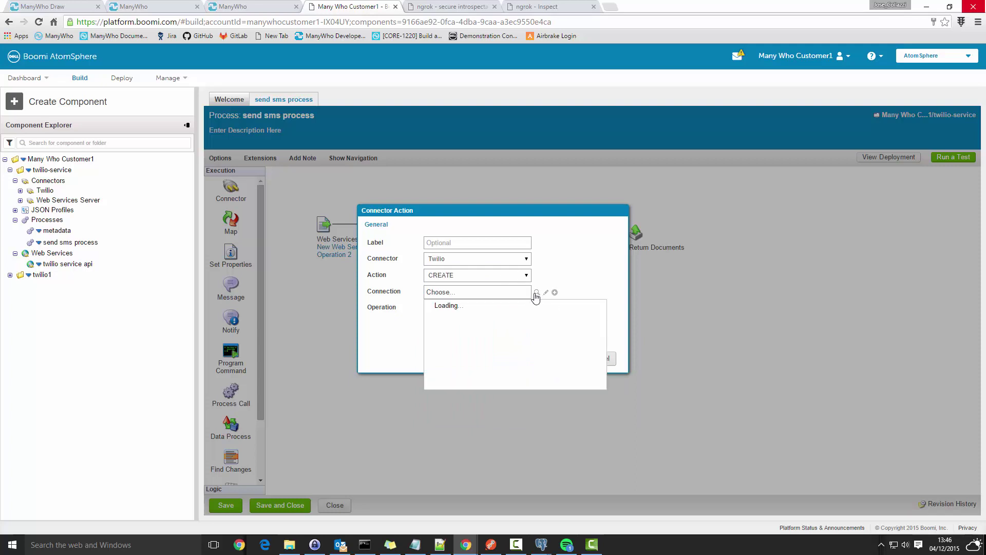
{"action": "left_click", "coordinate": [555, 293]}
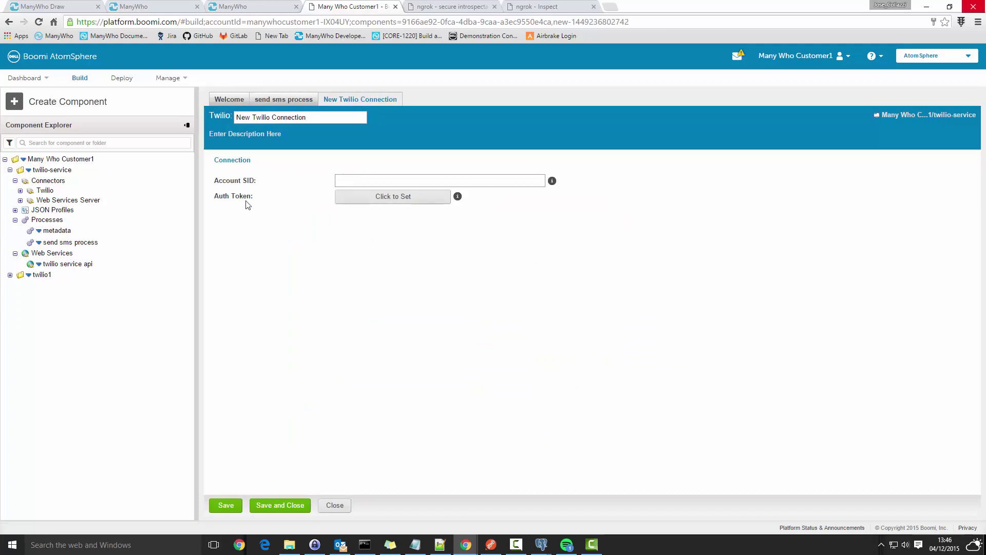
{"action": "left_click", "coordinate": [334, 505]}
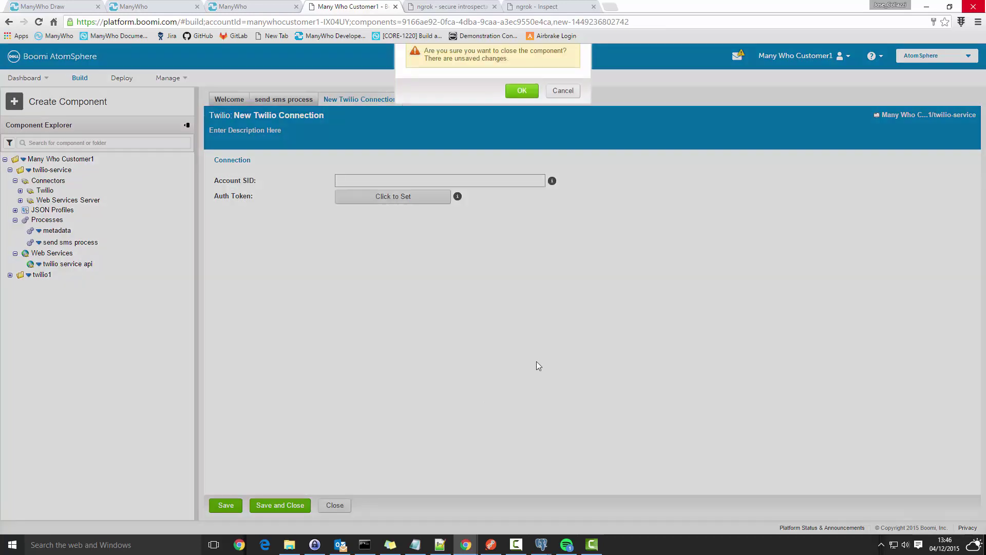
{"action": "left_click", "coordinate": [519, 104]}
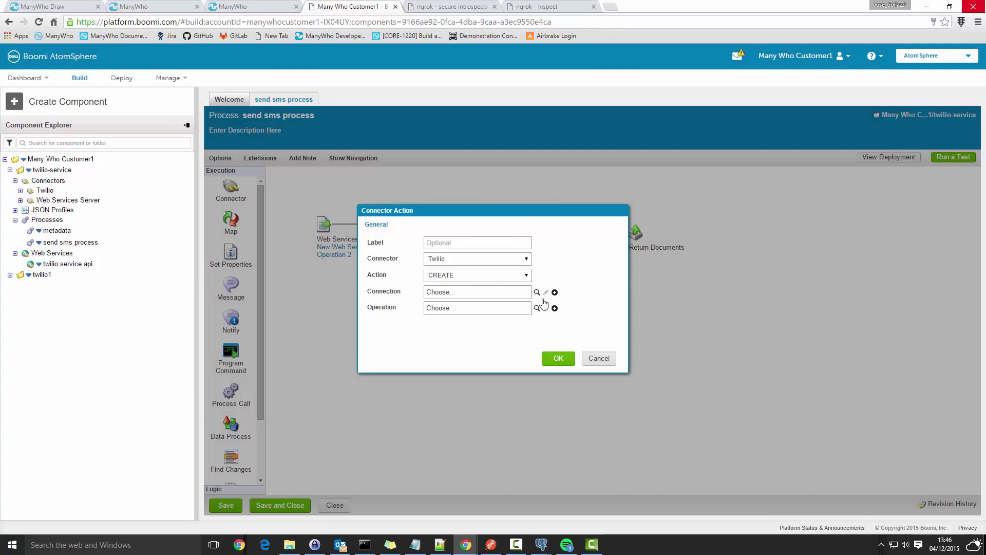
Step: Assign the existing Twilio connection from the sms folder under twilio1 to the connector
{"action": "left_click", "coordinate": [521, 297]}
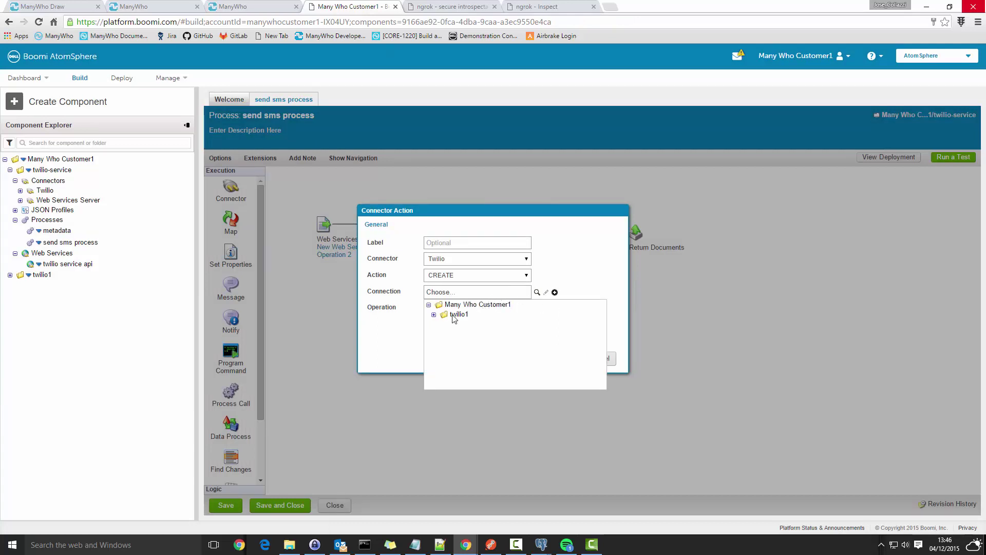
{"action": "left_click", "coordinate": [434, 315]}
{"action": "left_click", "coordinate": [439, 325]}
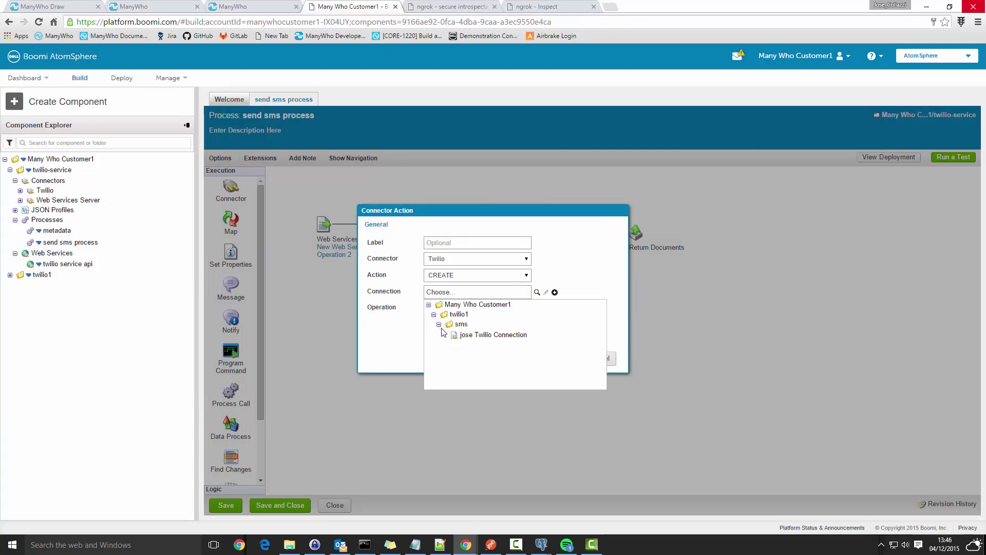
{"action": "left_click", "coordinate": [483, 336]}
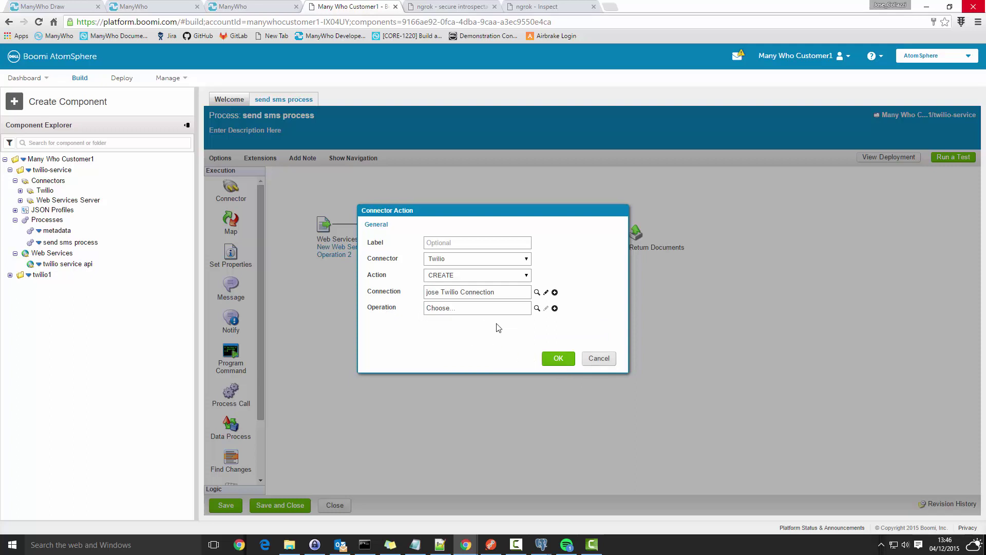
Step: Create a new operation for the connector and name it send Sms Twilio Operation
{"action": "left_click", "coordinate": [554, 308]}
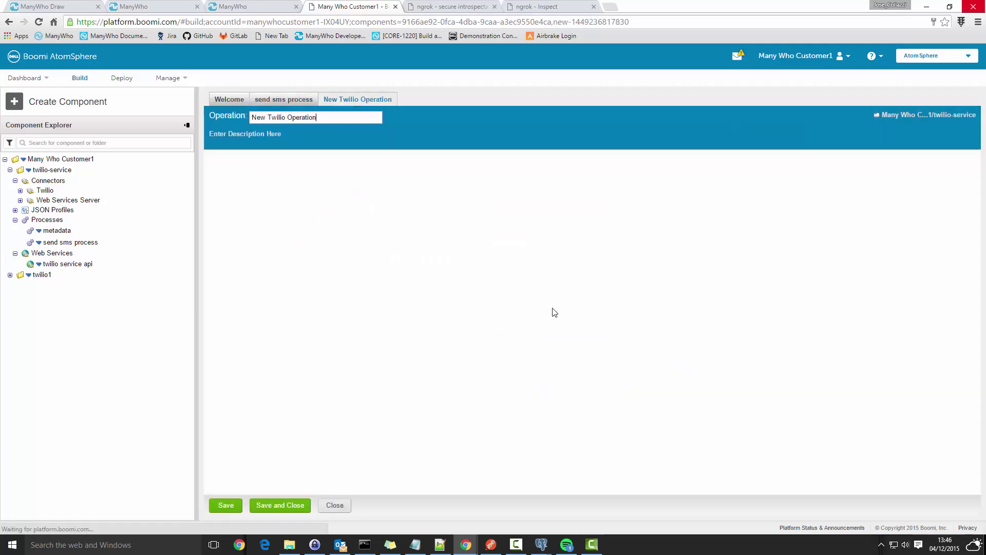
{"action": "left_click", "coordinate": [282, 117]}
{"action": "type", "text": "send Sms"}
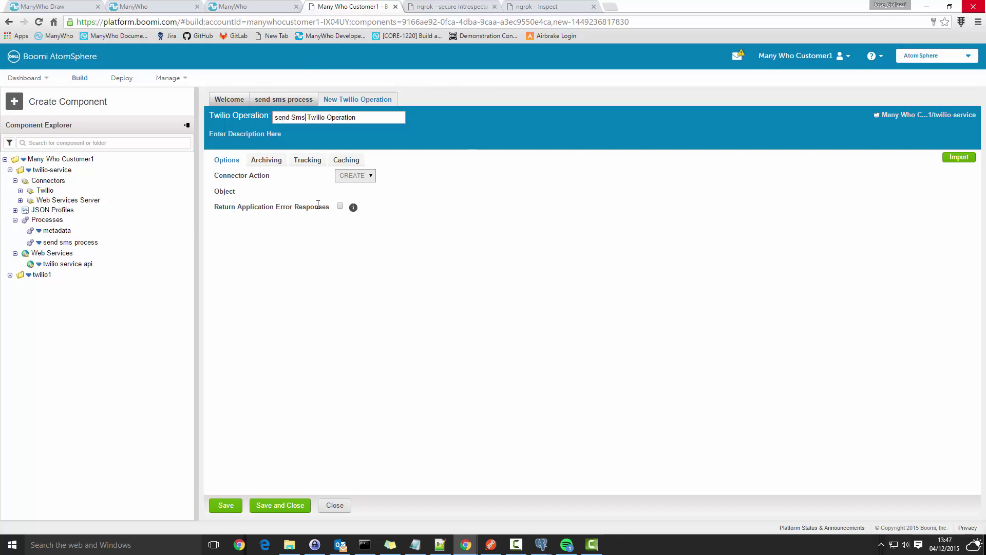
Step: Start the operation's Twilio import, browsing in an Atom, and proceed to the object type selection
{"action": "left_click", "coordinate": [958, 157]}
{"action": "left_click", "coordinate": [506, 207]}
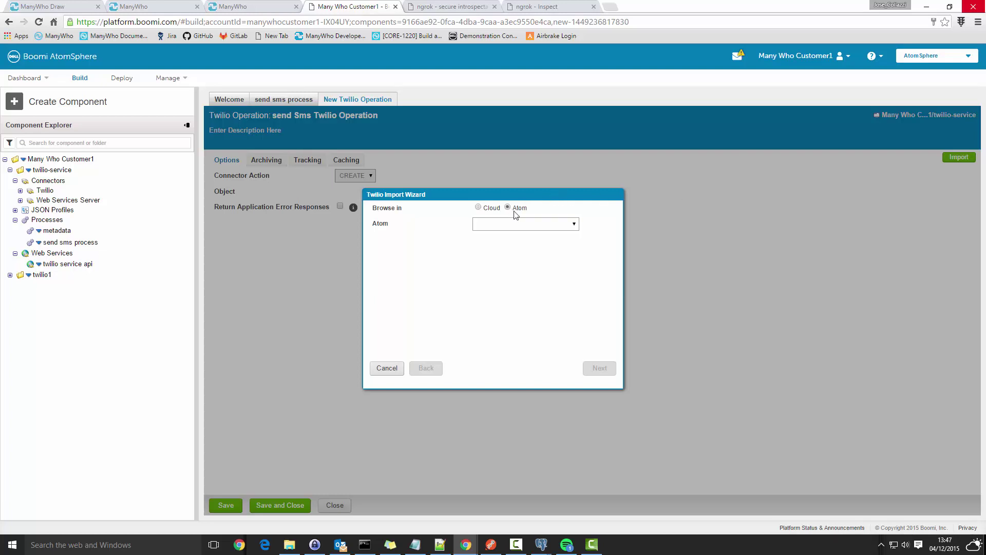
{"action": "left_click", "coordinate": [528, 223]}
{"action": "left_click", "coordinate": [519, 242]}
{"action": "left_click", "coordinate": [610, 368]}
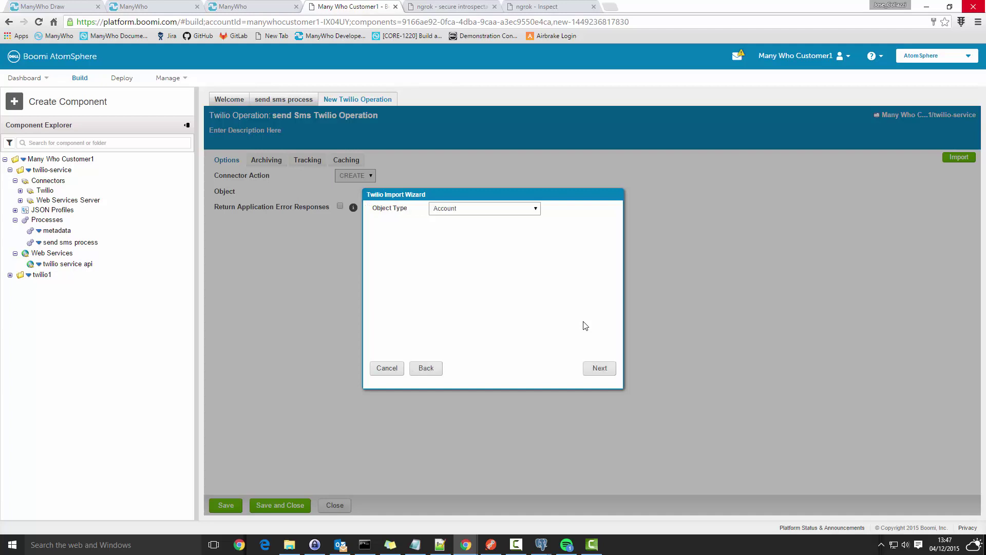
Step: Import the SMS Message object type, then save and close the operation and confirm the Twilio connector
{"action": "left_click", "coordinate": [498, 207]}
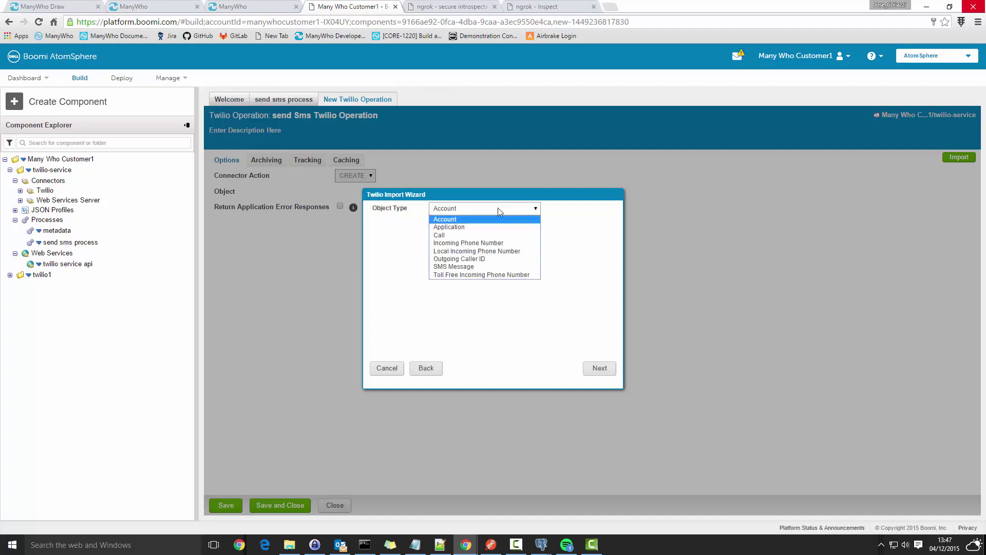
{"action": "left_click", "coordinate": [465, 264]}
{"action": "left_click", "coordinate": [597, 367]}
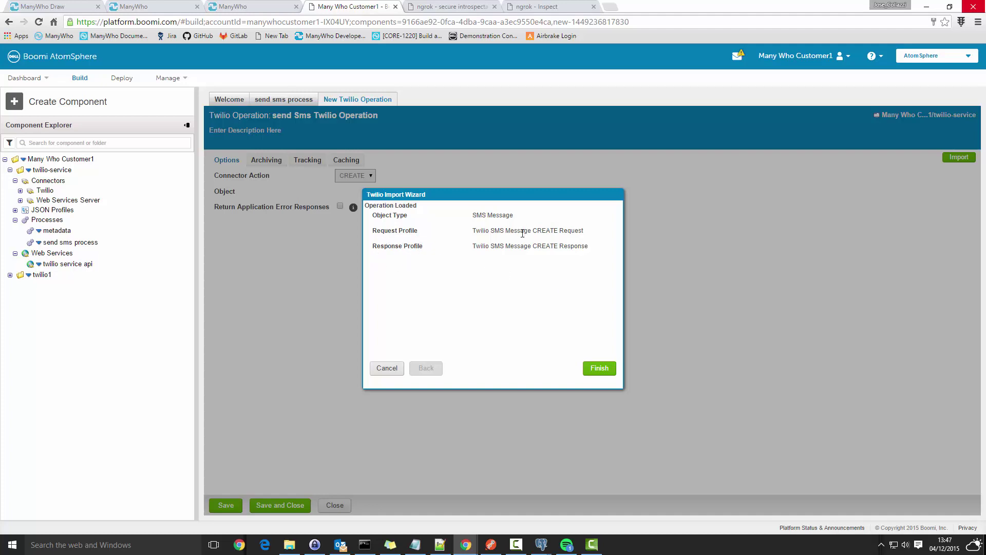
{"action": "left_click", "coordinate": [605, 372]}
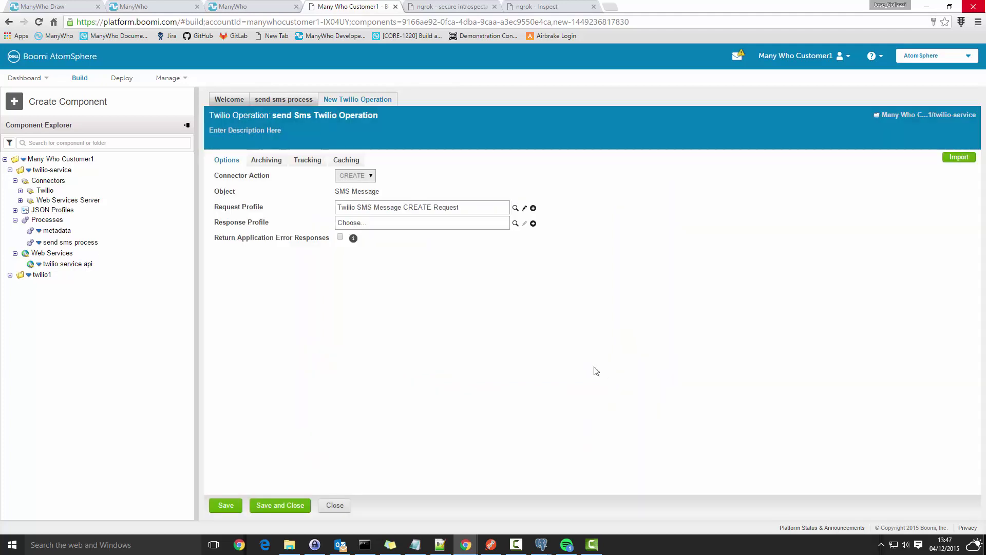
{"action": "left_click", "coordinate": [290, 506]}
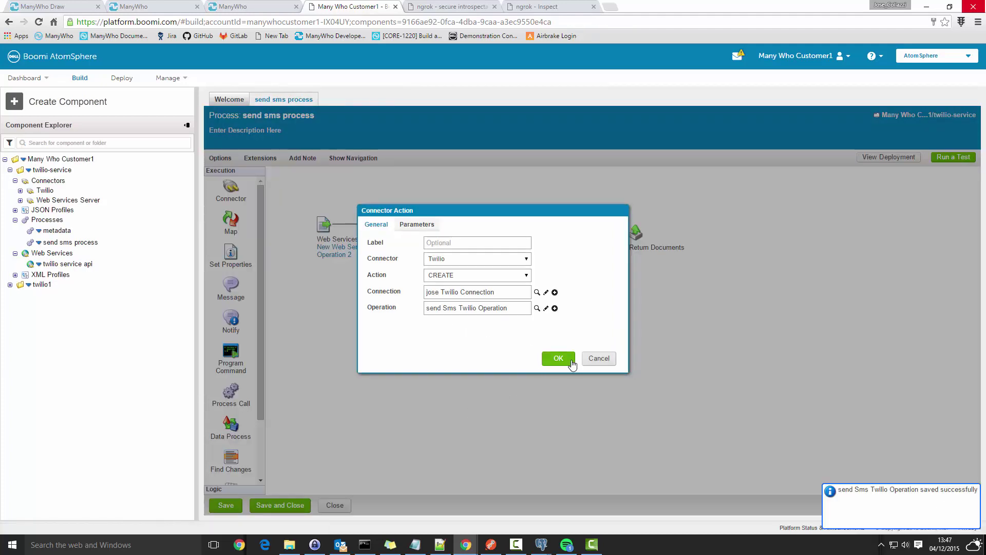
{"action": "left_click", "coordinate": [563, 359]}
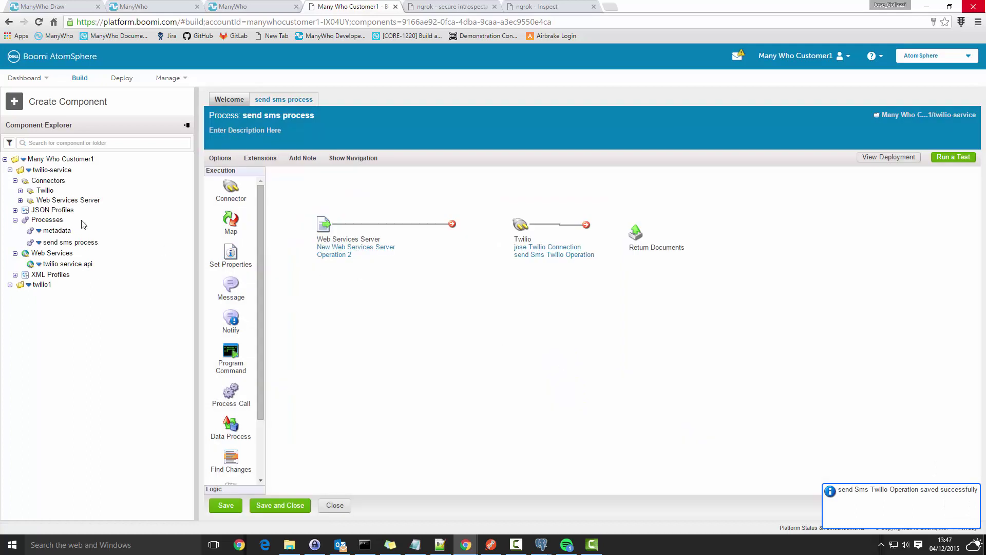
Step: Expand the XML Profiles in twilio-service and move the Return Documents shape farther from the Twilio connector
{"action": "left_click", "coordinate": [16, 275]}
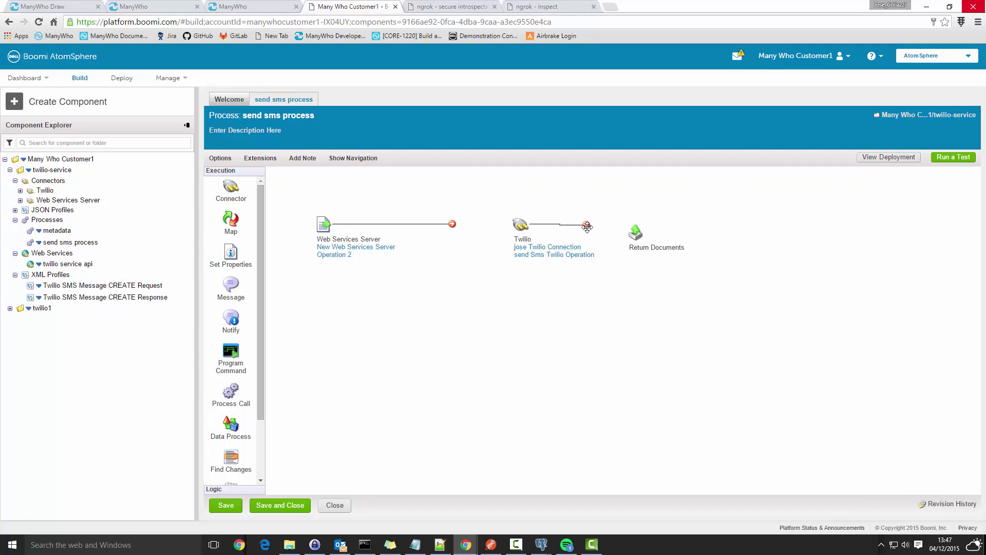
{"action": "mouse_move", "coordinate": [637, 234]}
{"action": "left_click_drag", "start_coordinate": [637, 234], "coordinate": [702, 227]}
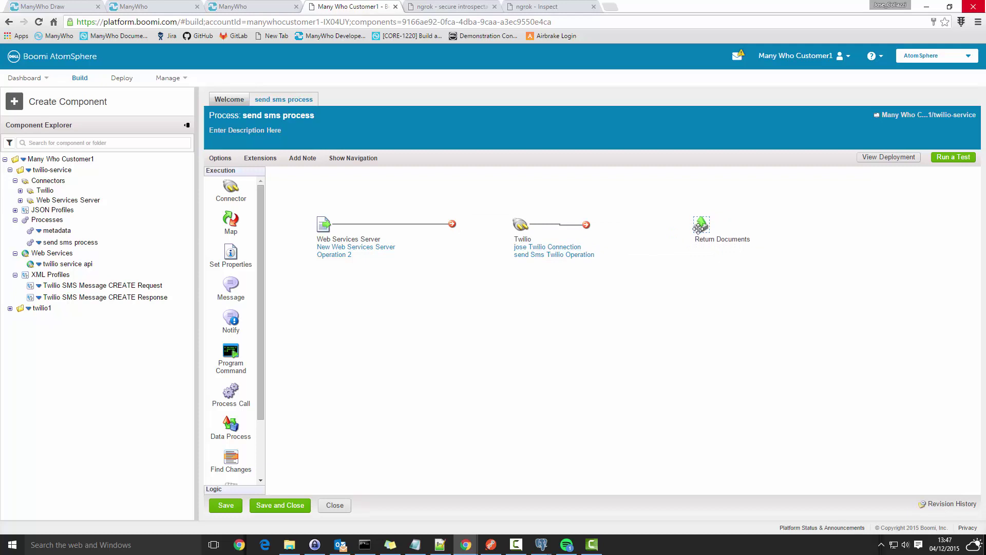
Step: Place a Map shape between the start shape's line and the Twilio connector and create a new map for it
{"action": "mouse_move", "coordinate": [323, 227]}
{"action": "mouse_move", "coordinate": [518, 229]}
{"action": "left_click_drag", "start_coordinate": [232, 220], "coordinate": [470, 228]}
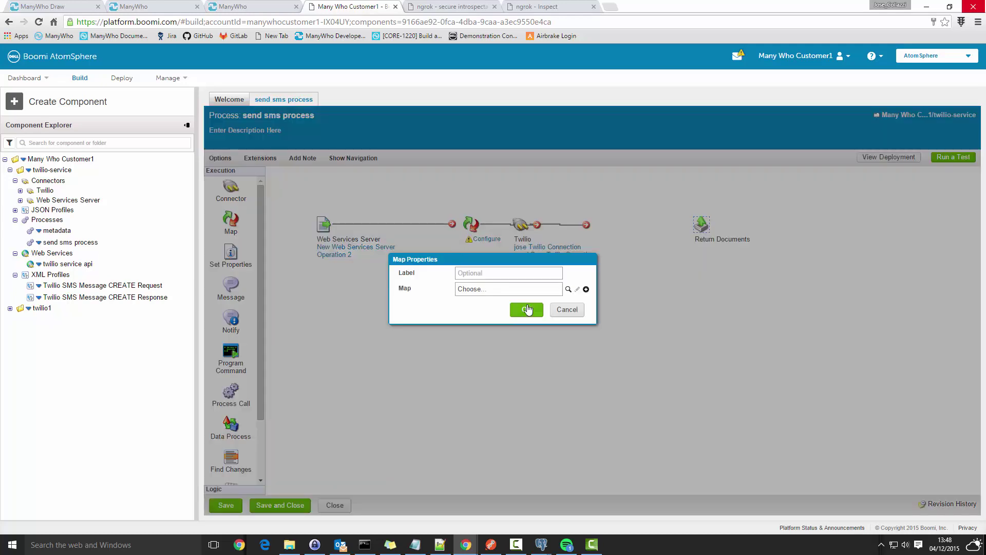
{"action": "left_click", "coordinate": [586, 290]}
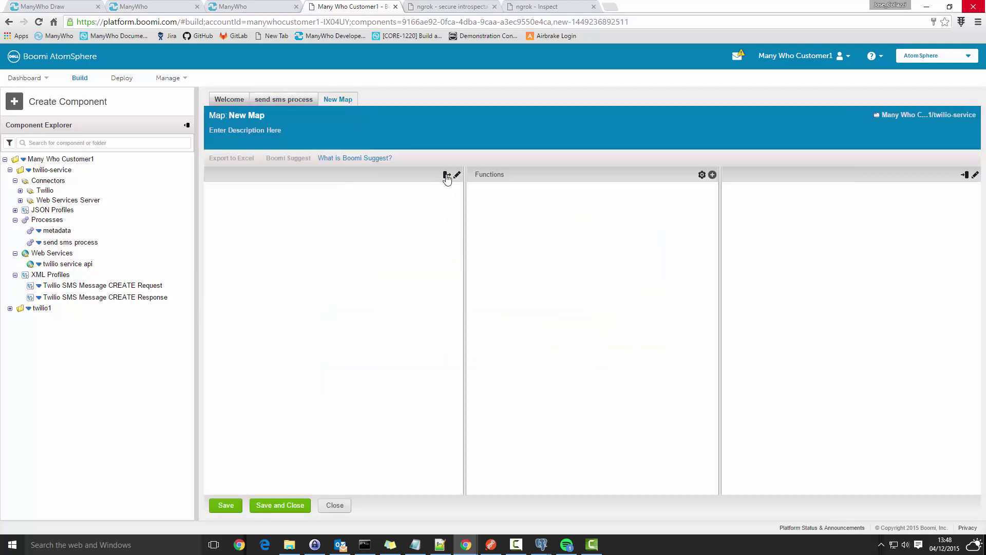
Step: Set request sms JSON Profile from twilio-service as the map's source profile and expand its root Object
{"action": "left_click", "coordinate": [446, 175]}
{"action": "left_click", "coordinate": [444, 191]}
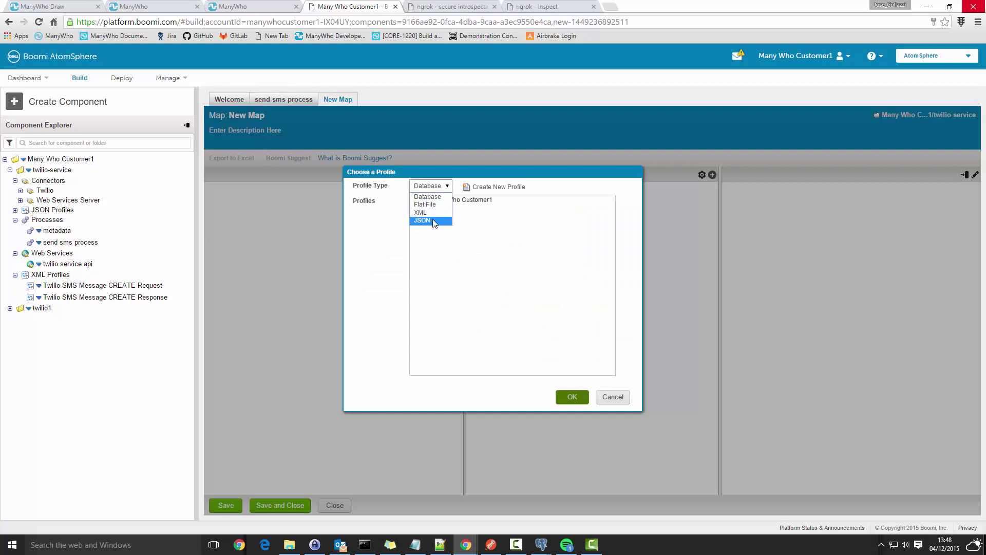
{"action": "left_click", "coordinate": [432, 219]}
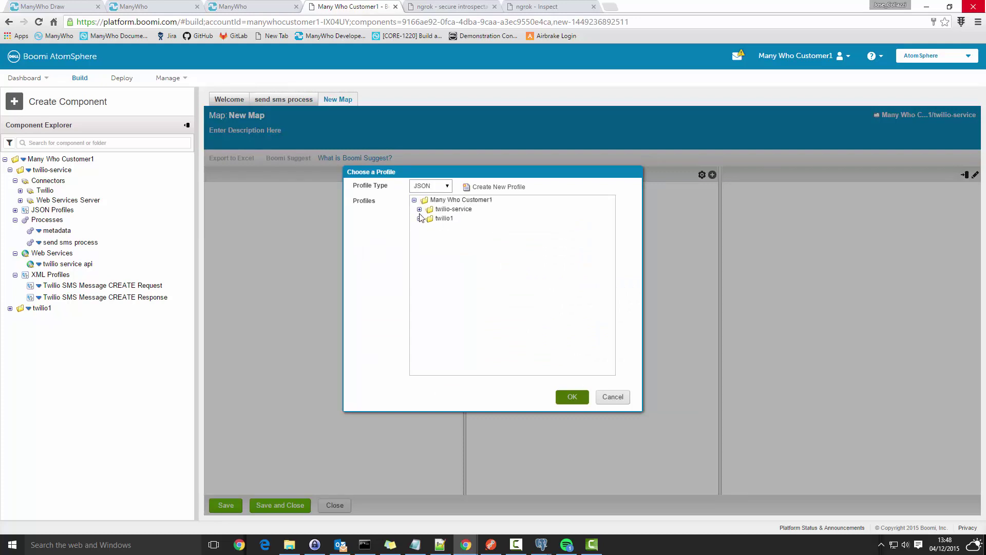
{"action": "left_click", "coordinate": [420, 210]}
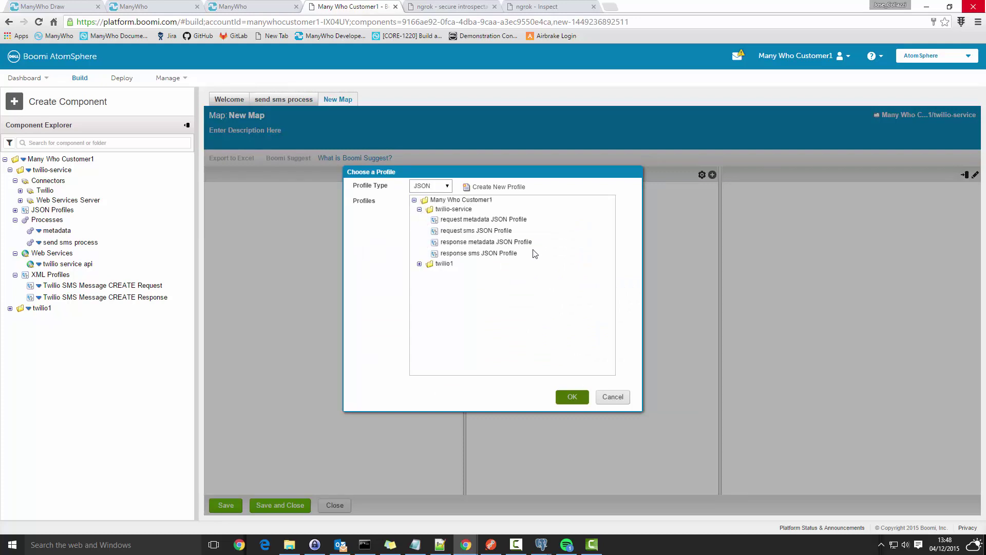
{"action": "left_click", "coordinate": [494, 231]}
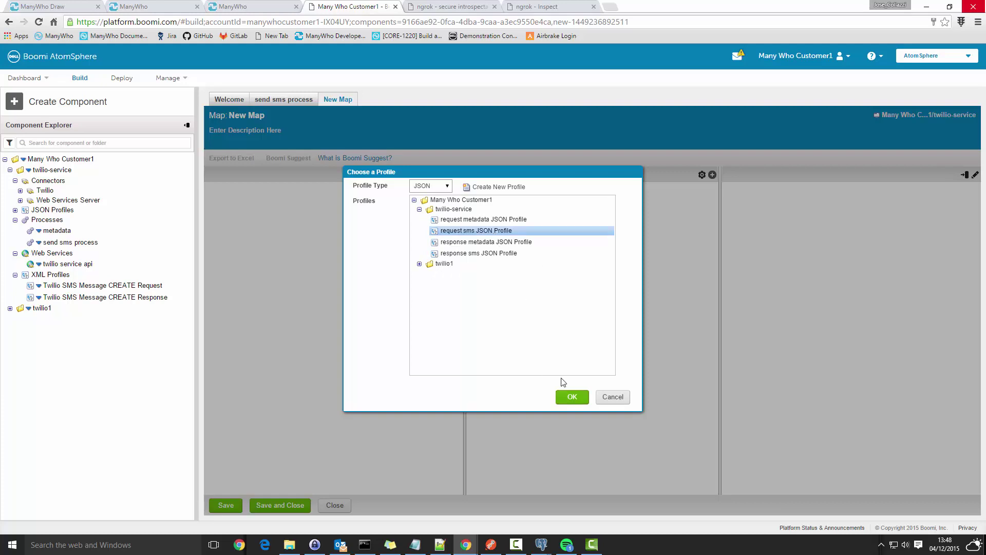
{"action": "left_click", "coordinate": [570, 397]}
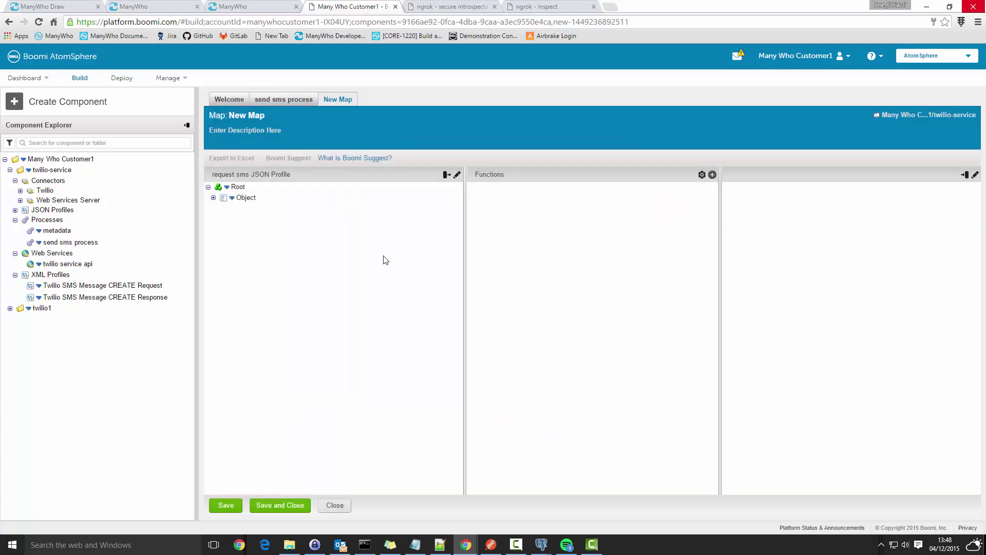
{"action": "left_click", "coordinate": [214, 198]}
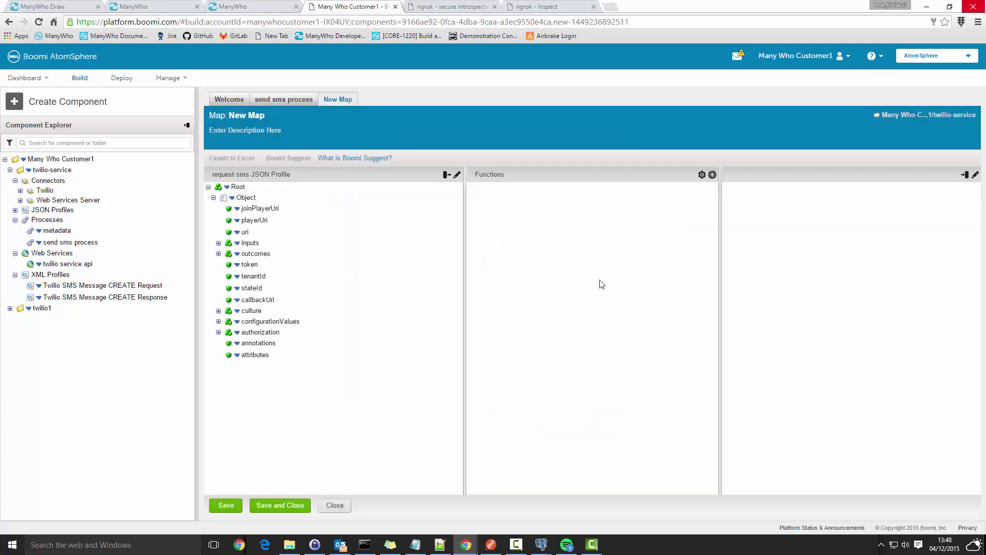
Step: Set Twilio SMS Message CREATE Request from the twilio-service XML profiles as the map's destination profile
{"action": "left_click", "coordinate": [965, 175]}
{"action": "left_click", "coordinate": [426, 186]}
{"action": "left_click", "coordinate": [425, 214]}
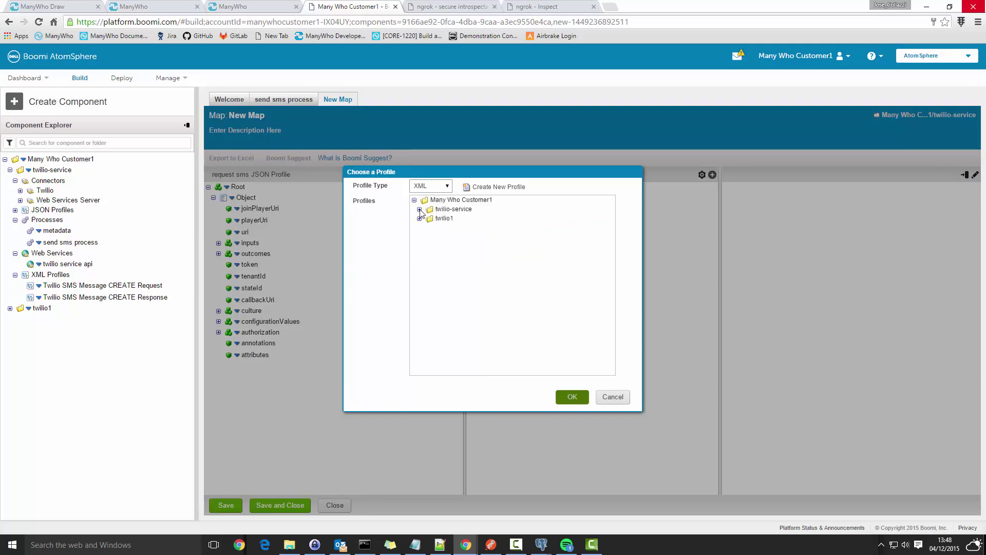
{"action": "left_click", "coordinate": [419, 209]}
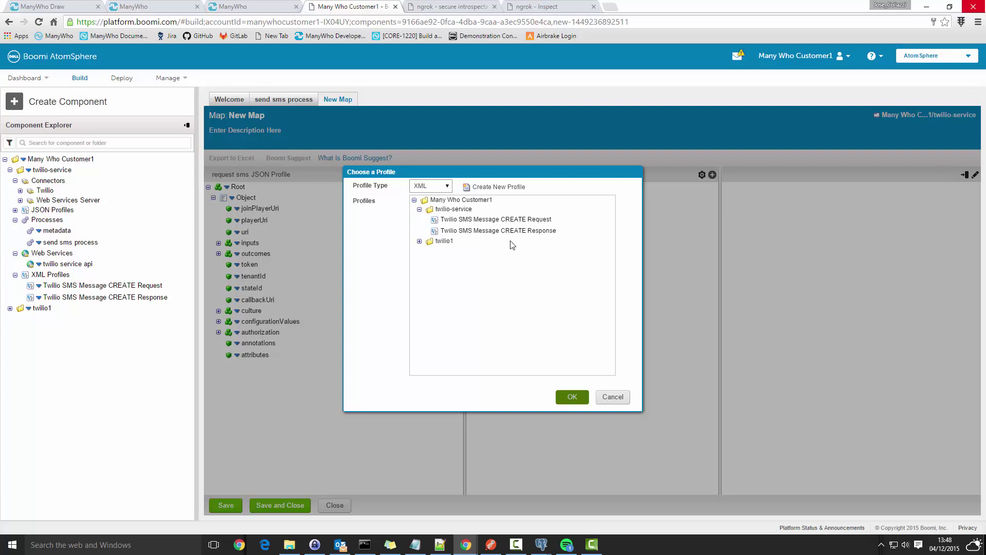
{"action": "left_click", "coordinate": [513, 219]}
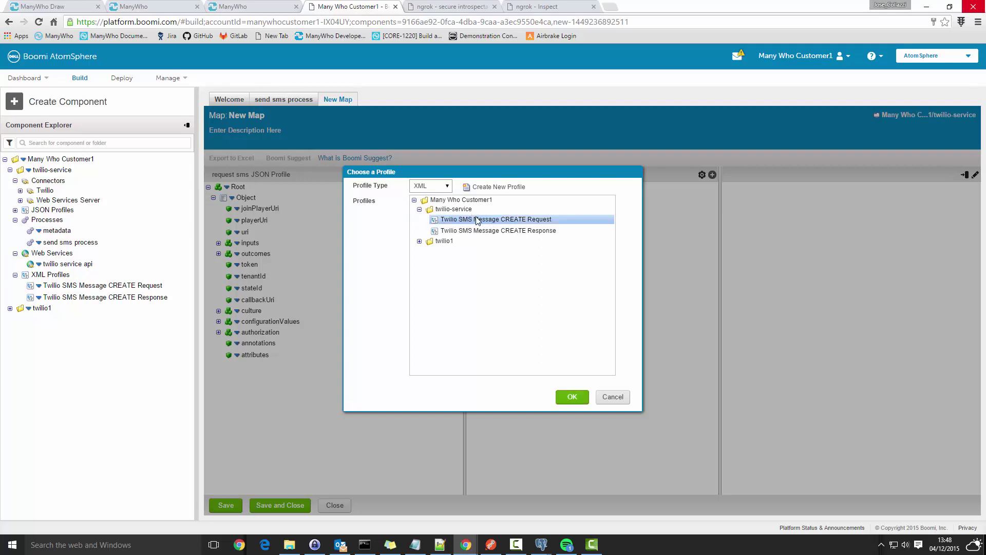
{"action": "left_click", "coordinate": [572, 396]}
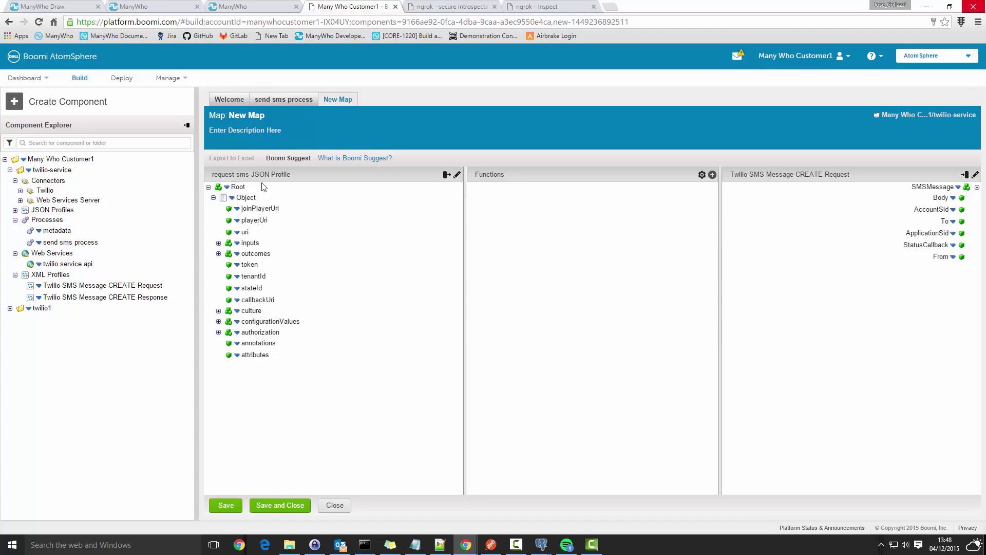
Step: Open request sms JSON Profile for editing and expand inputs down to the Object inside the objectData array
{"action": "left_click", "coordinate": [456, 175]}
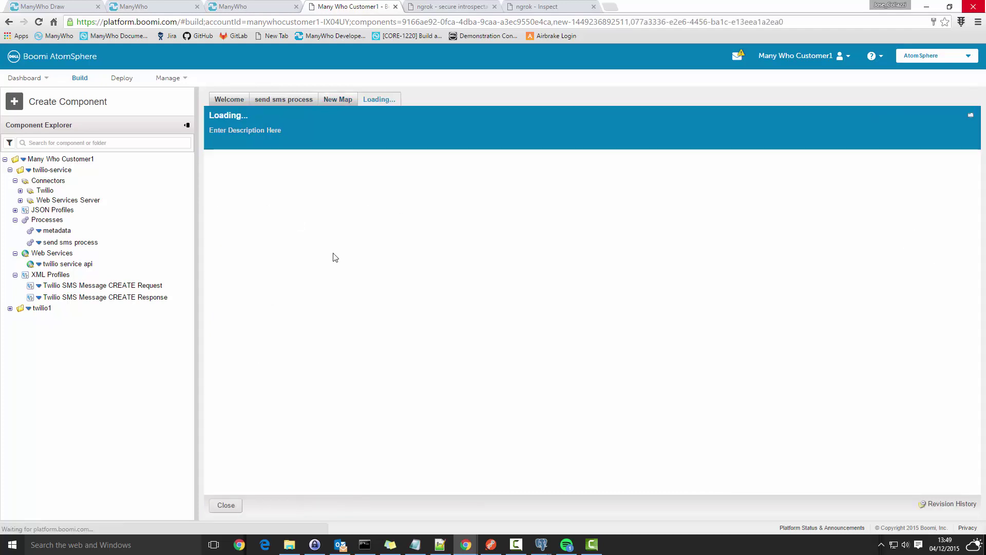
{"action": "left_click", "coordinate": [213, 181]}
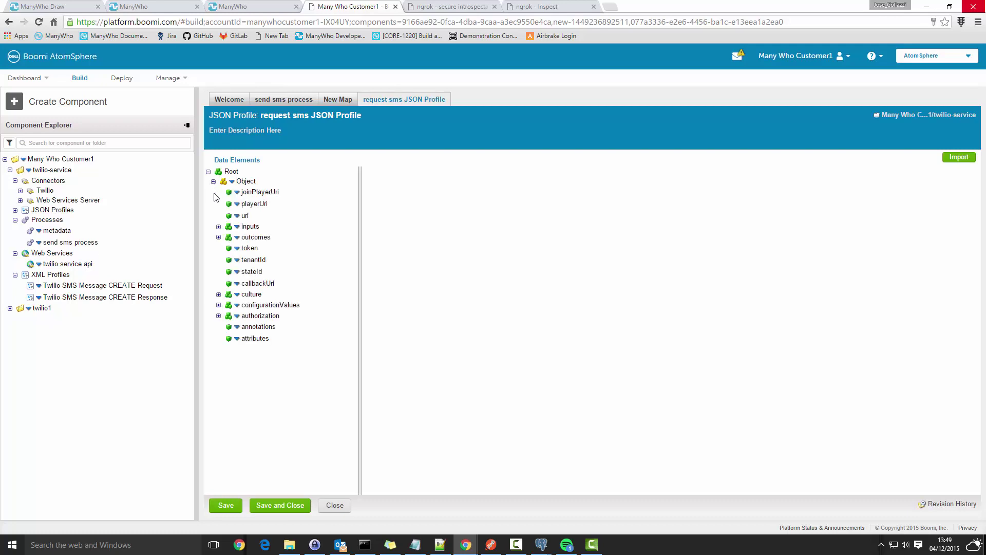
{"action": "left_click", "coordinate": [218, 227]}
{"action": "left_click", "coordinate": [223, 236]}
{"action": "left_click", "coordinate": [228, 247]}
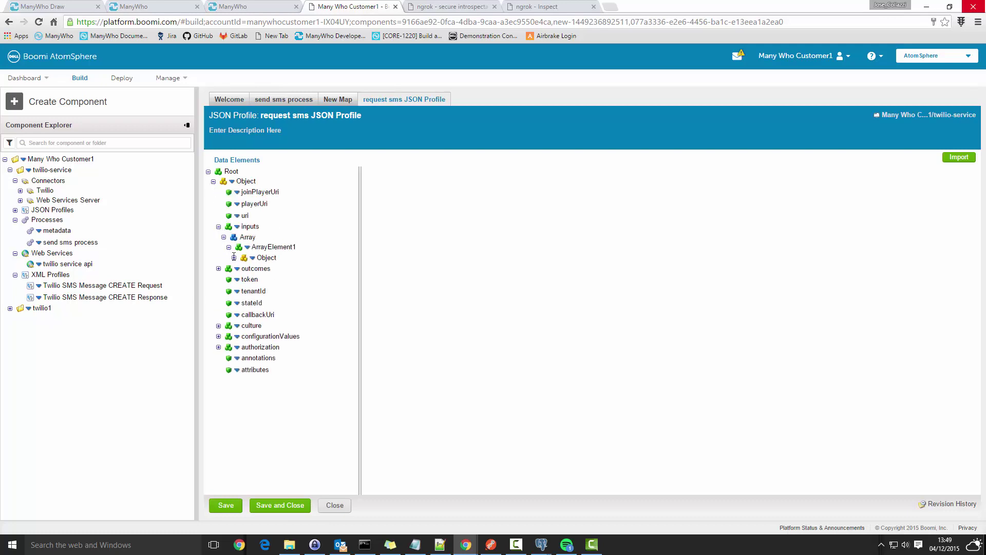
{"action": "left_click", "coordinate": [233, 258]}
{"action": "left_click", "coordinate": [239, 362]}
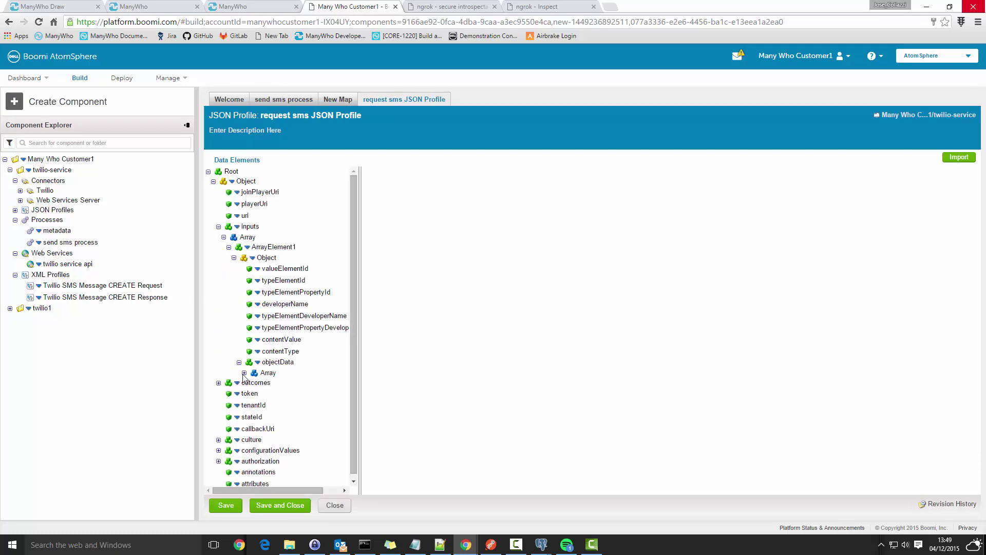
{"action": "left_click", "coordinate": [245, 373]}
{"action": "left_click", "coordinate": [250, 383]}
{"action": "left_click", "coordinate": [254, 393]}
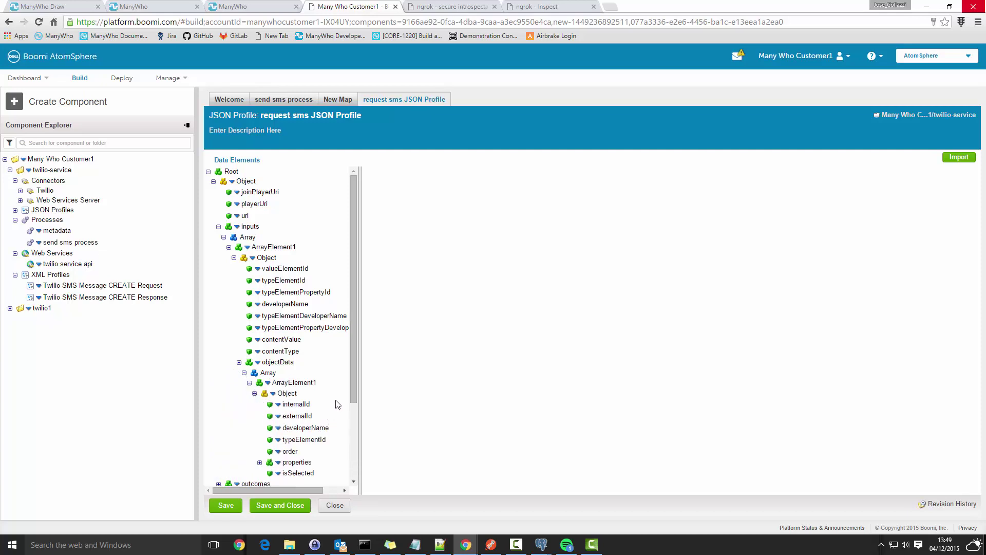
Step: Expand properties under objectData down to its array element's Object fields and widen the Data Elements pane to show full names
{"action": "scroll", "coordinate": [352, 378], "scroll_direction": "down", "scroll_amount": 3}
{"action": "left_click", "coordinate": [260, 358]}
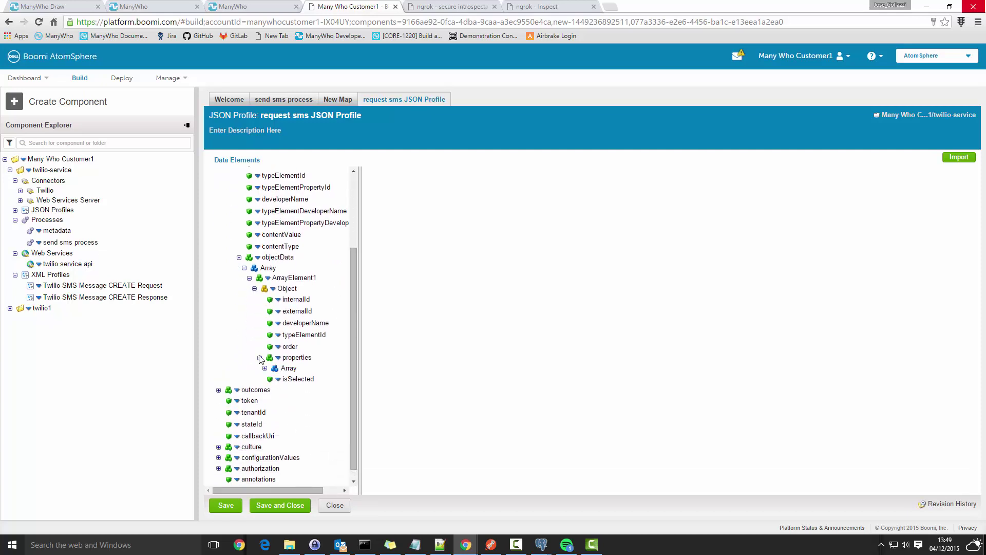
{"action": "left_click", "coordinate": [265, 368]}
{"action": "left_click", "coordinate": [270, 378]}
{"action": "left_click", "coordinate": [274, 388]}
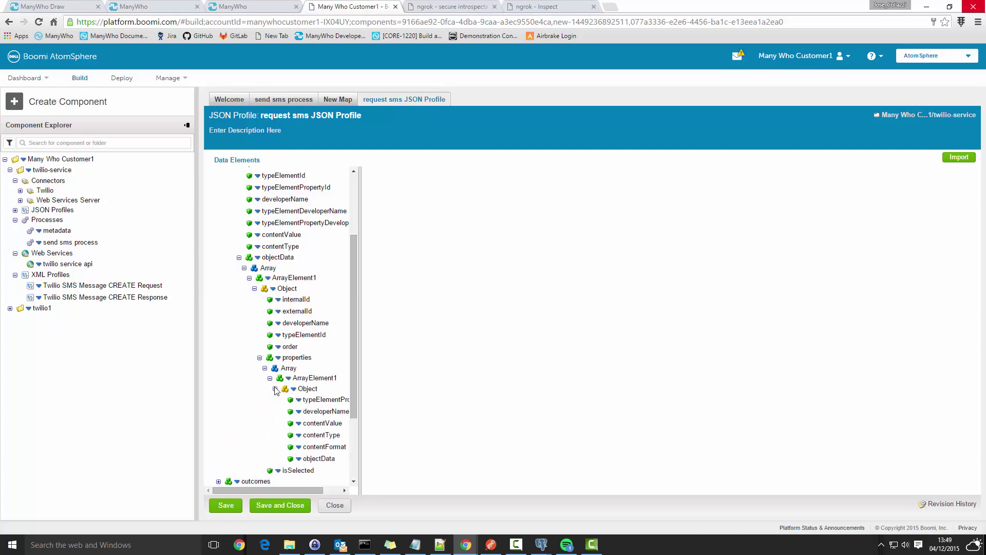
{"action": "left_click_drag", "start_coordinate": [358, 385], "coordinate": [417, 402]}
{"action": "left_click", "coordinate": [410, 399]}
{"action": "left_click", "coordinate": [314, 378]}
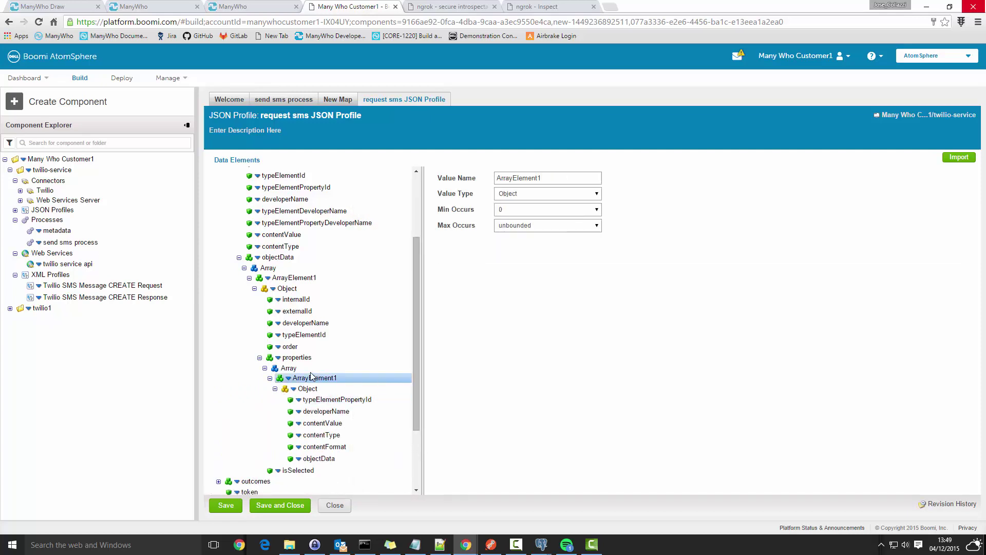
{"action": "left_click", "coordinate": [284, 367]}
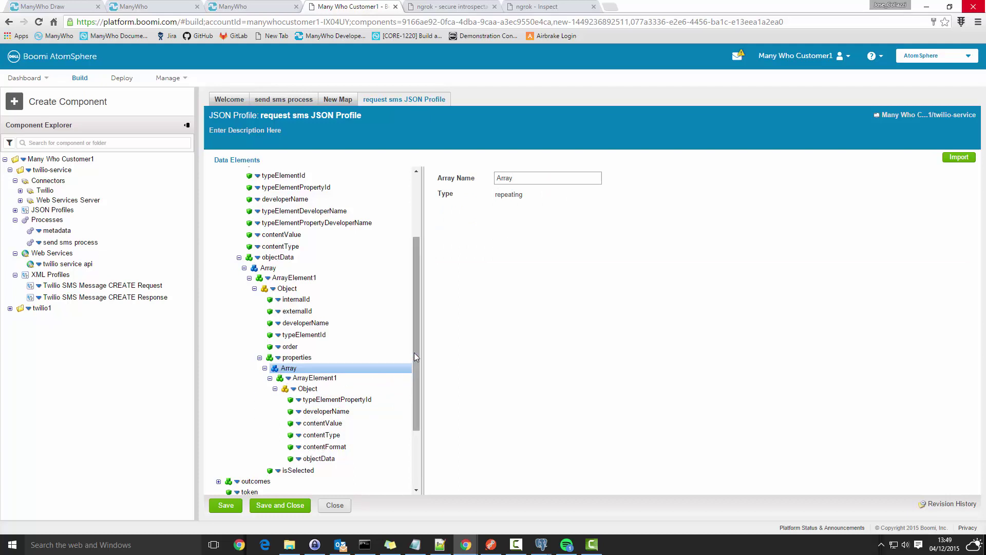
{"action": "left_click_drag", "start_coordinate": [416, 357], "coordinate": [416, 412]}
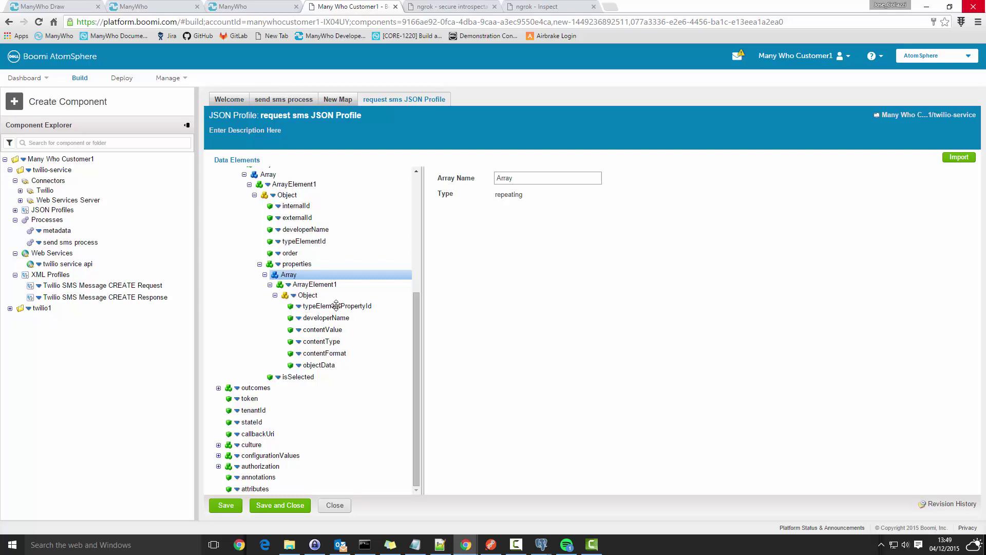
Step: Add an identifier instance to ArrayElement1 in the properties array, identified by occurrence 1
{"action": "left_click", "coordinate": [314, 284]}
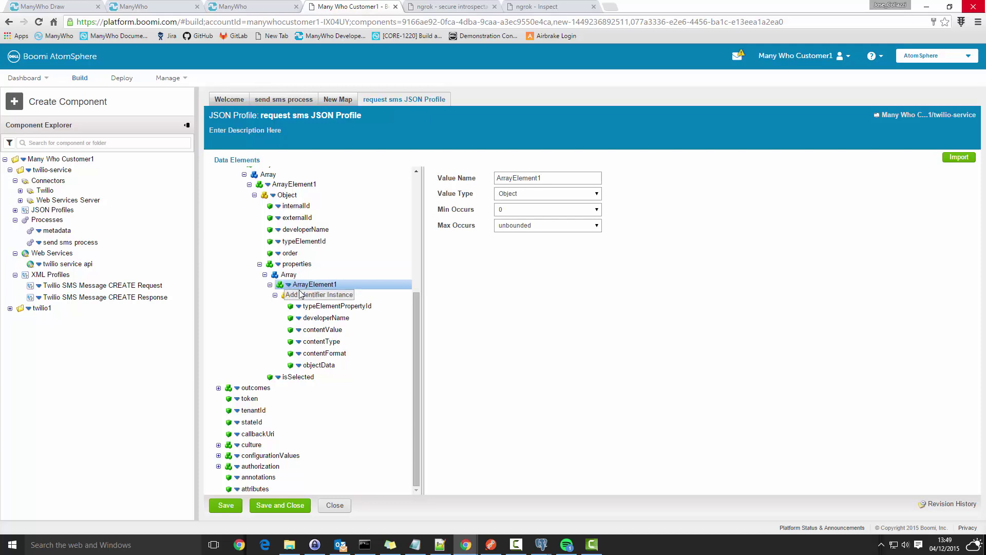
{"action": "left_click", "coordinate": [302, 294]}
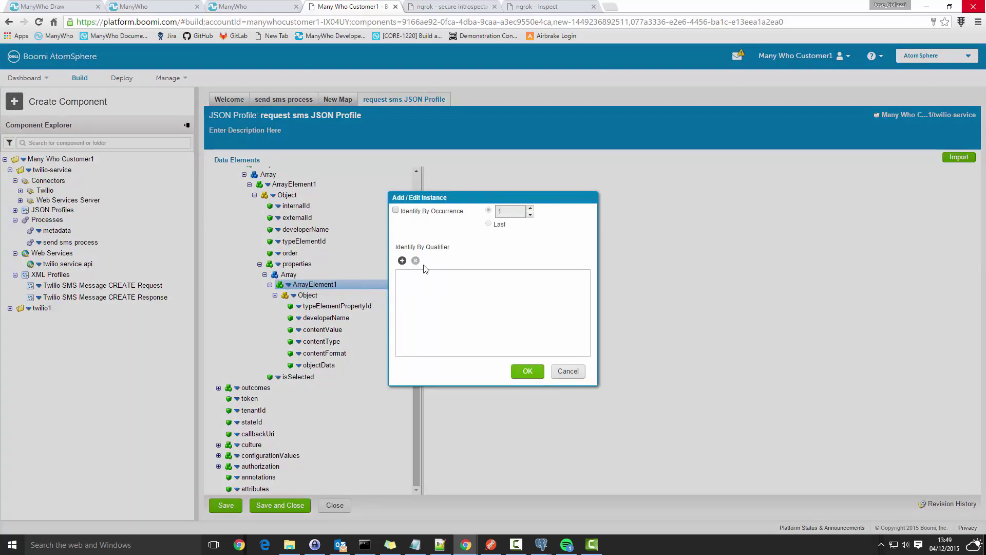
{"action": "left_click", "coordinate": [395, 211]}
{"action": "left_click", "coordinate": [522, 371]}
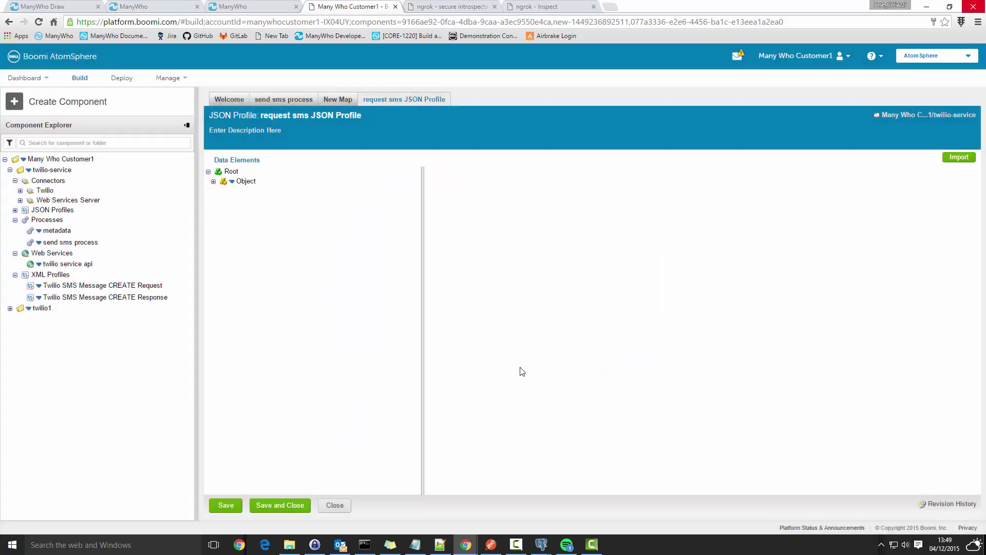
Step: Expand the collapsed profile tree from the root Object through inputs and objectData to the contents of the properties array
{"action": "left_click", "coordinate": [213, 182]}
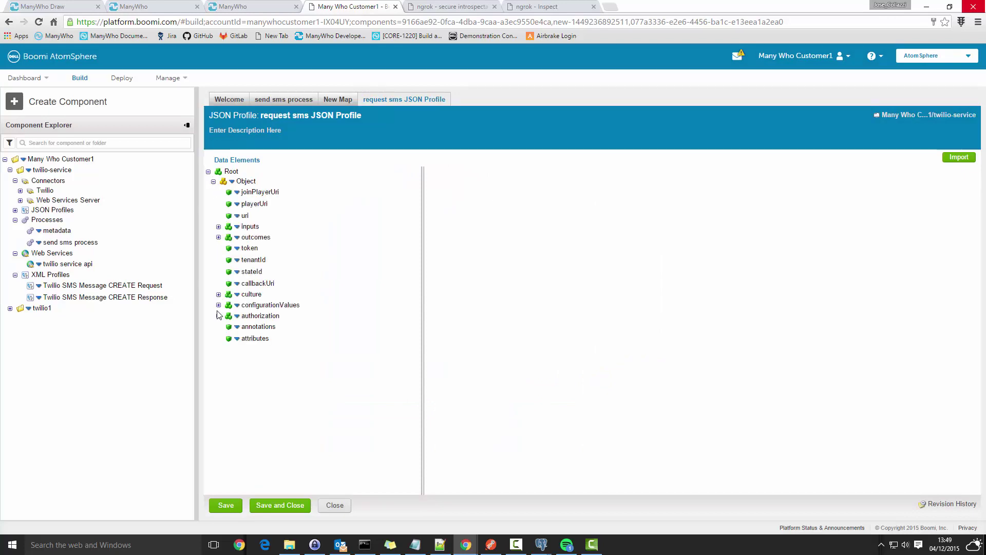
{"action": "left_click", "coordinate": [218, 227]}
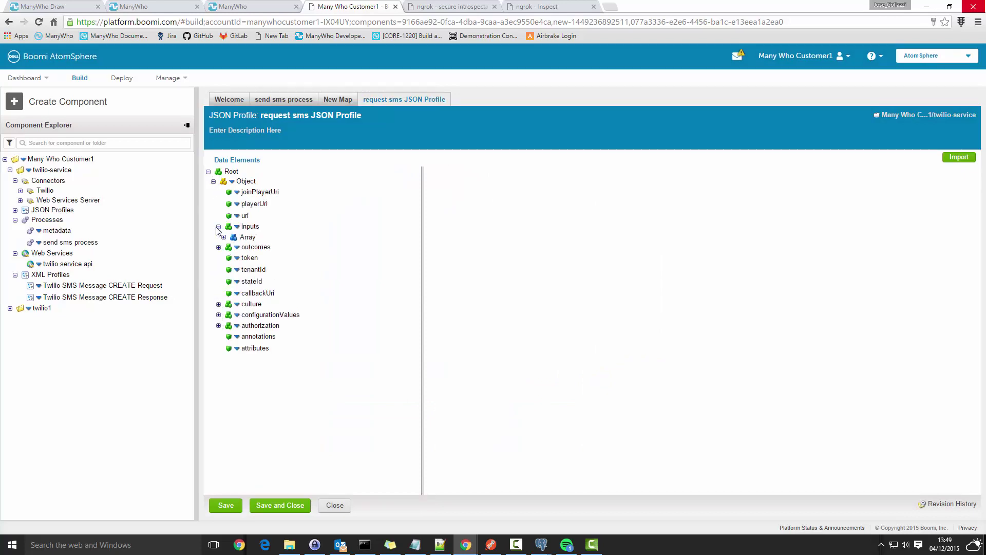
{"action": "left_click", "coordinate": [223, 237]}
{"action": "left_click", "coordinate": [228, 247]}
{"action": "left_click", "coordinate": [233, 257]}
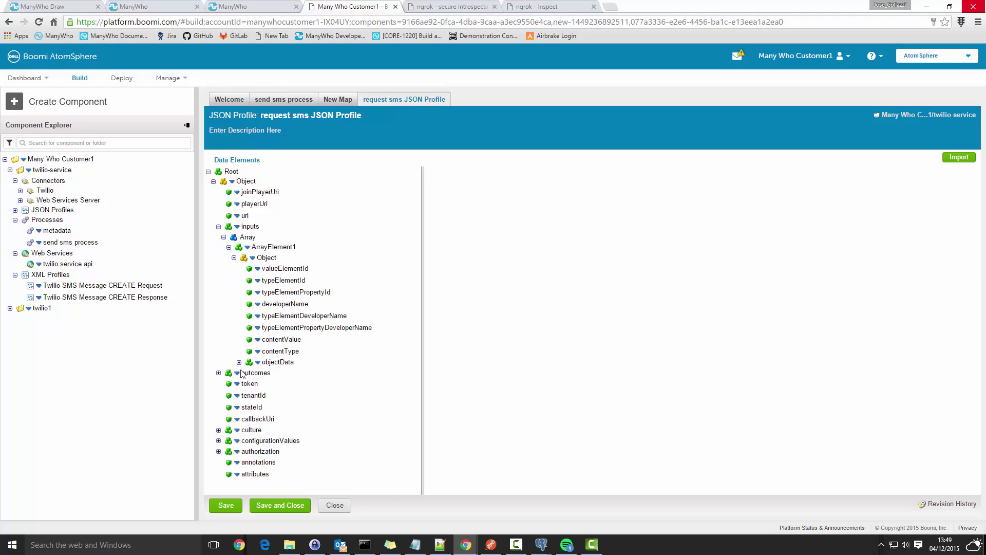
{"action": "left_click", "coordinate": [239, 362]}
{"action": "left_click", "coordinate": [247, 383]}
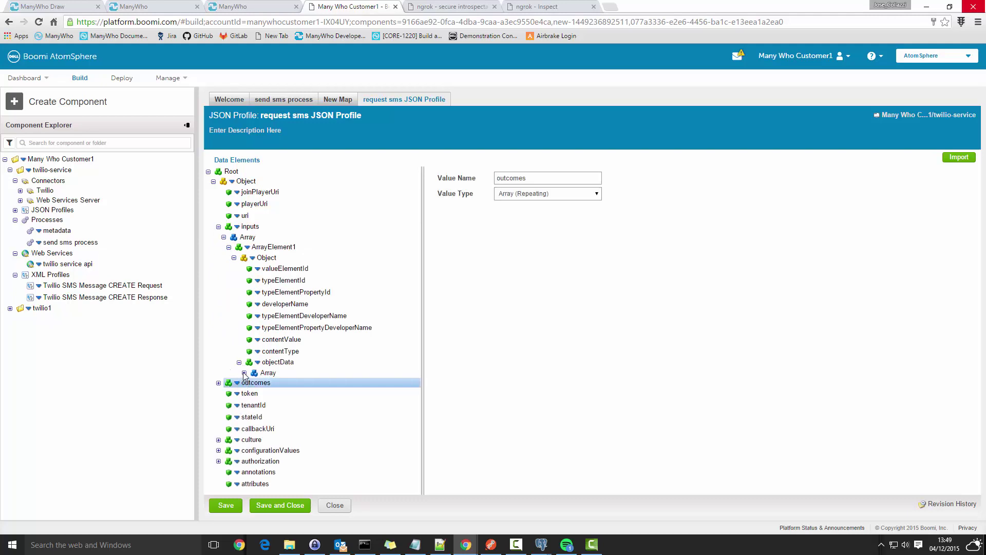
{"action": "left_click", "coordinate": [244, 372]}
{"action": "left_click", "coordinate": [249, 383]}
{"action": "left_click", "coordinate": [254, 393]}
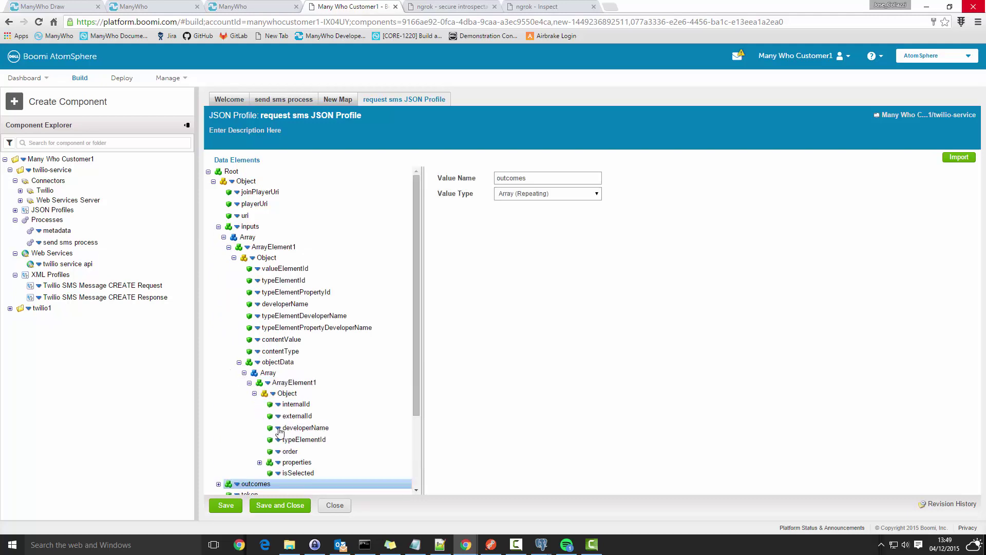
{"action": "scroll", "coordinate": [313, 380], "scroll_direction": "down", "scroll_amount": 3}
{"action": "left_click", "coordinate": [260, 372]}
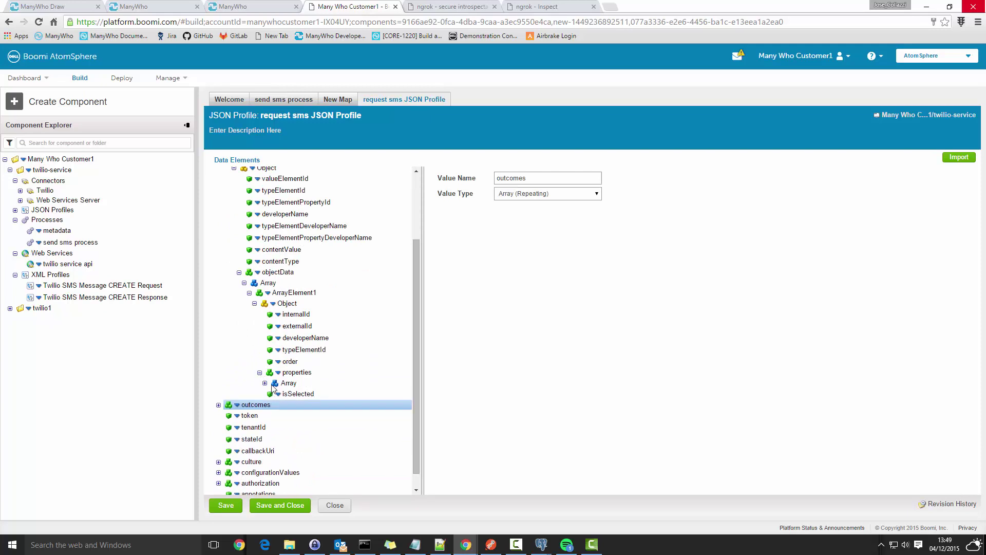
{"action": "left_click", "coordinate": [265, 383]}
{"action": "scroll", "coordinate": [291, 394], "scroll_direction": "down", "scroll_amount": 1}
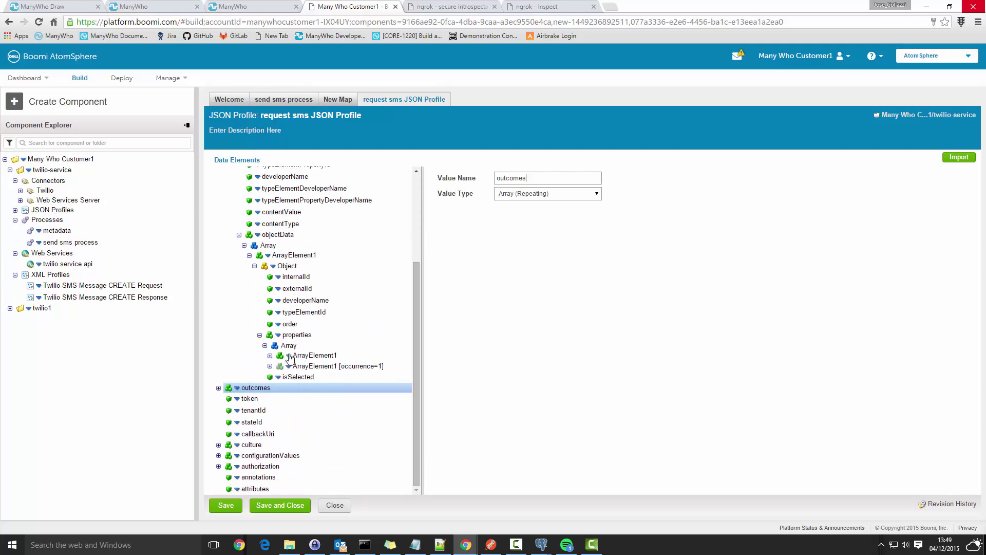
Step: Add a second identifier instance to the original ArrayElement1 in the properties array, identified by occurrence 2
{"action": "left_click", "coordinate": [303, 356]}
{"action": "left_click", "coordinate": [311, 365]}
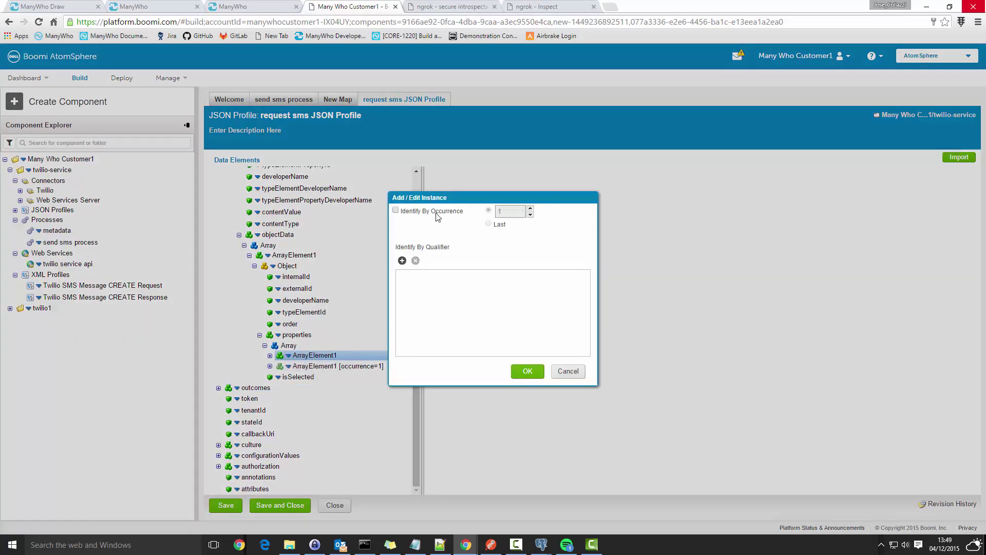
{"action": "left_click", "coordinate": [396, 210]}
{"action": "left_click", "coordinate": [530, 208]}
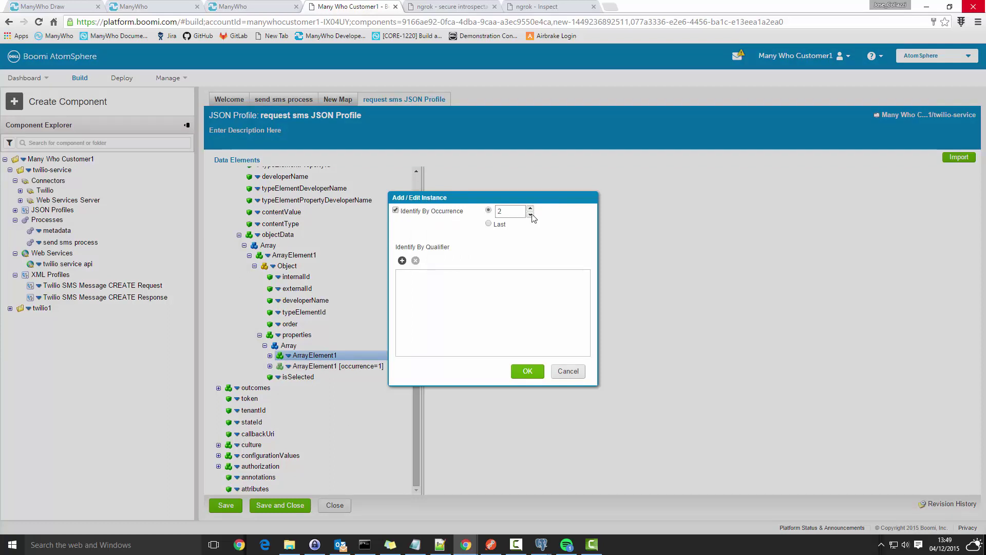
{"action": "left_click", "coordinate": [531, 372]}
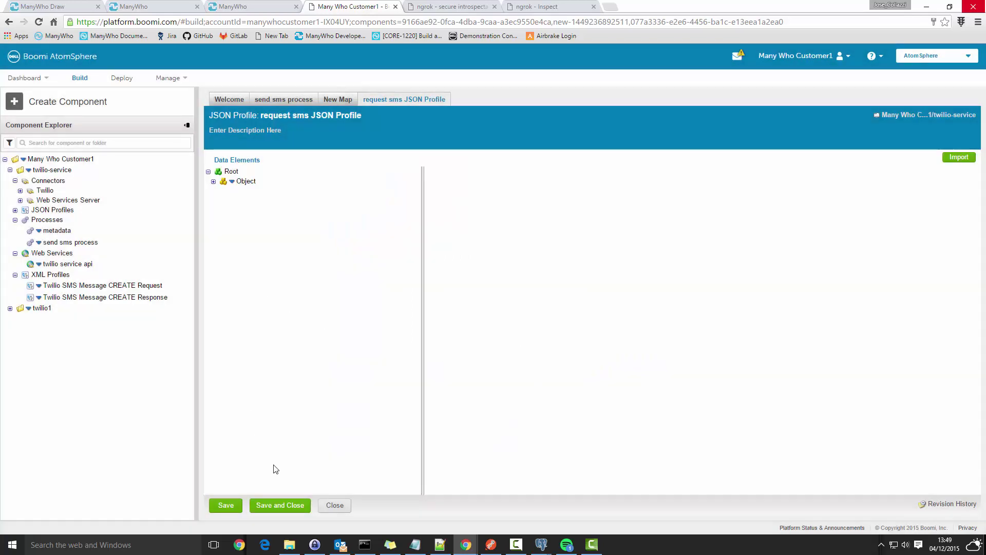
Step: Reopen the collapsed branches of the JSON profile through inputs and objectData down to the properties array's elements
{"action": "left_click", "coordinate": [213, 181]}
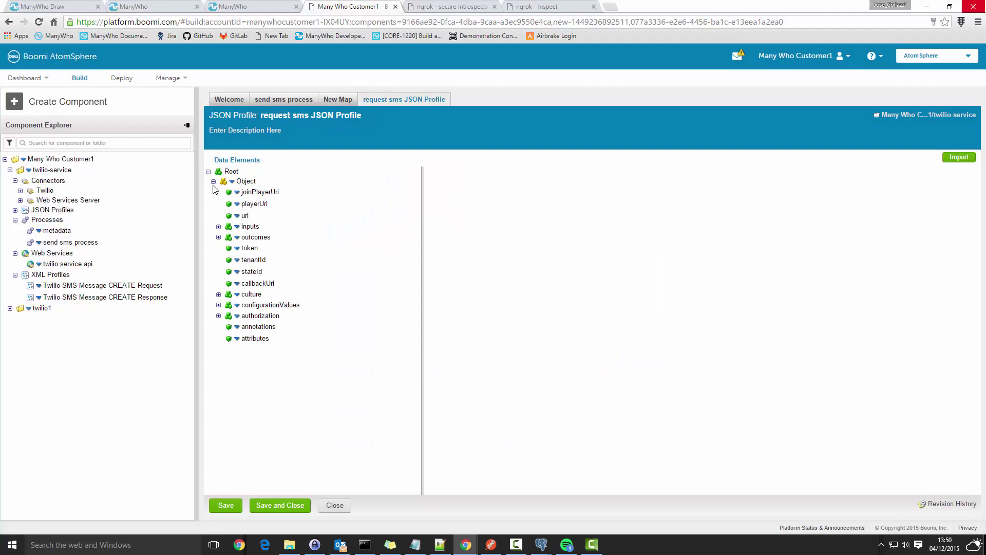
{"action": "left_click", "coordinate": [218, 227]}
{"action": "left_click", "coordinate": [223, 237]}
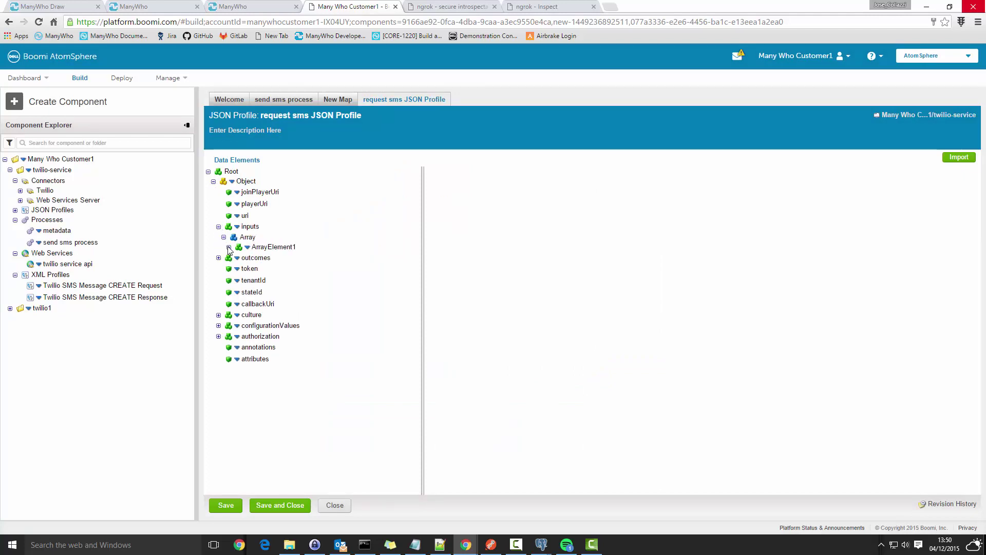
{"action": "left_click", "coordinate": [229, 247]}
{"action": "left_click", "coordinate": [234, 258]}
{"action": "left_click", "coordinate": [239, 362]}
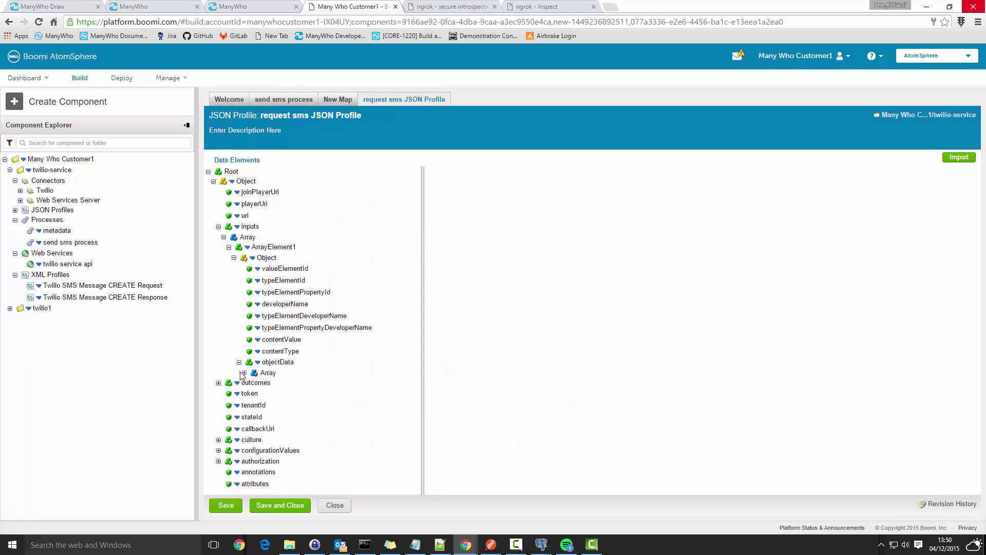
{"action": "left_click", "coordinate": [244, 373]}
{"action": "left_click", "coordinate": [249, 383]}
{"action": "left_click", "coordinate": [254, 394]}
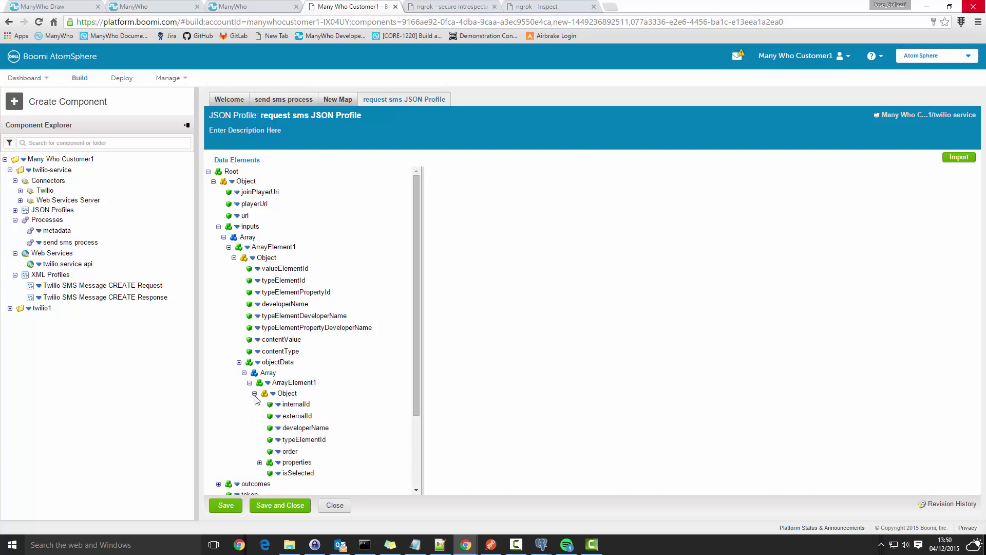
{"action": "scroll", "coordinate": [267, 390], "scroll_direction": "down", "scroll_amount": 3}
{"action": "left_click", "coordinate": [259, 373]}
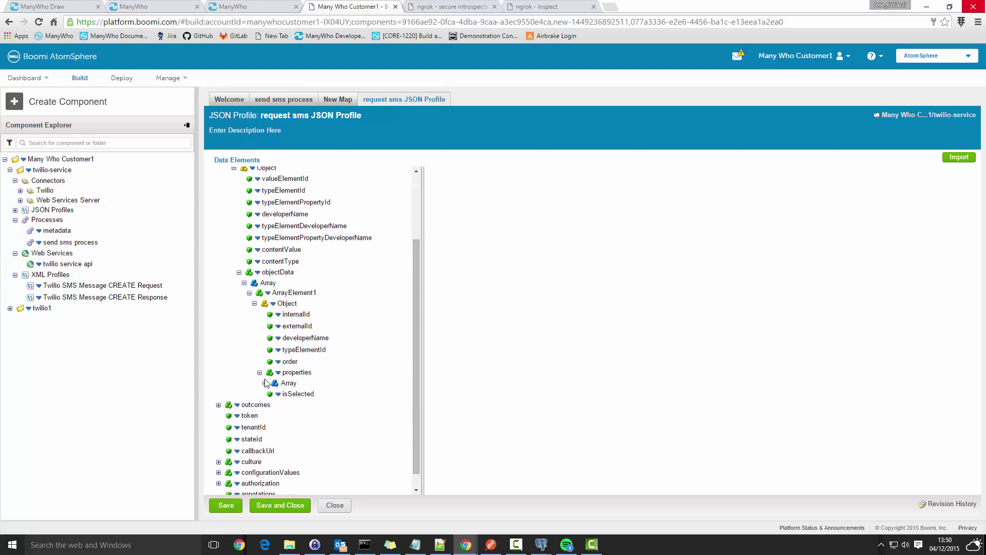
{"action": "left_click", "coordinate": [264, 383]}
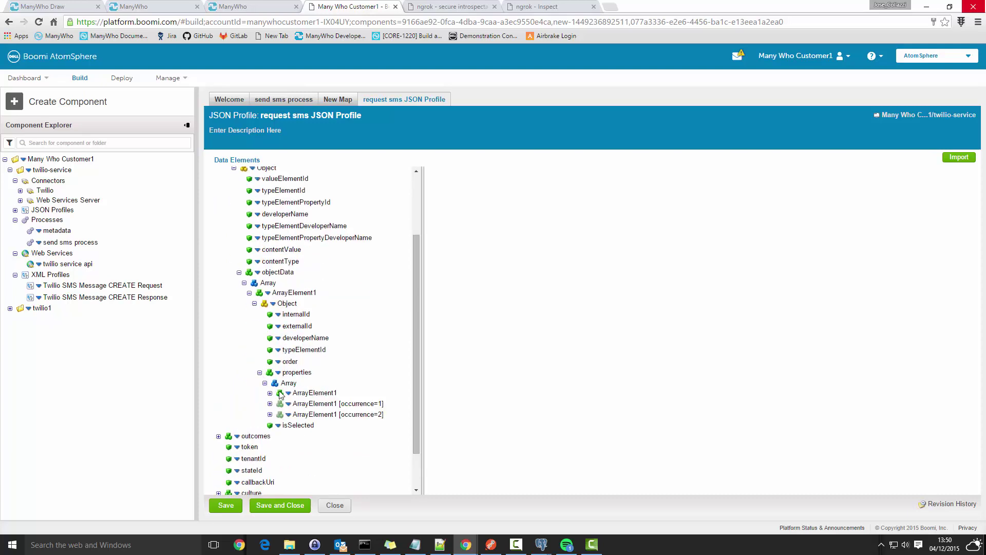
Step: Add a third identifier instance to the original ArrayElement1 in the properties array, identified by occurrence 3, and save and close the JSON profile
{"action": "left_click", "coordinate": [283, 394]}
{"action": "left_click", "coordinate": [319, 404]}
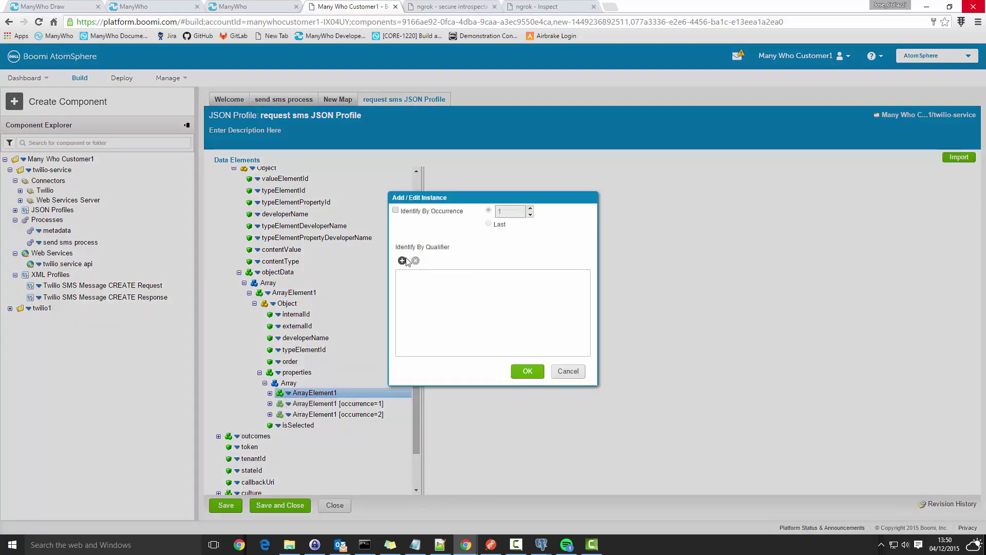
{"action": "left_click", "coordinate": [395, 210]}
{"action": "left_click", "coordinate": [530, 209]}
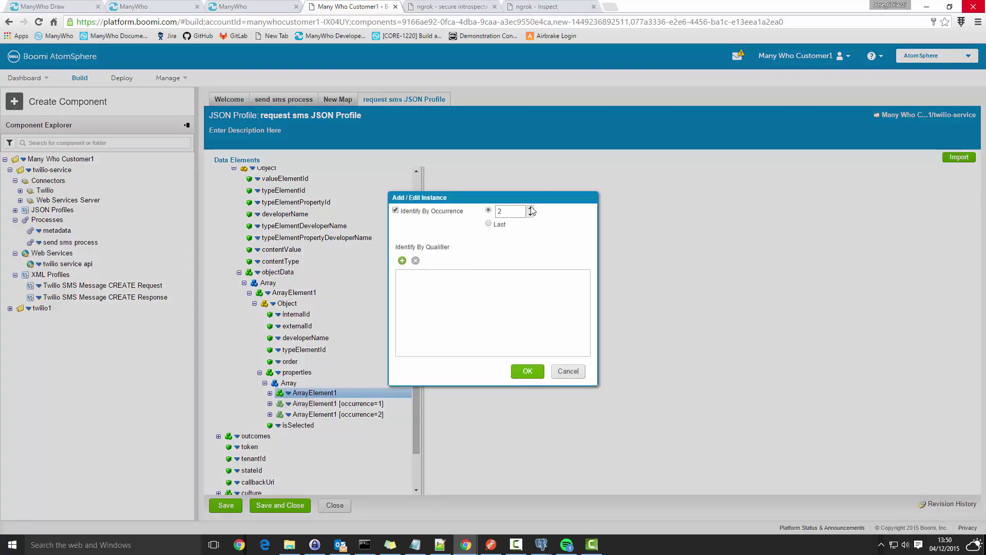
{"action": "left_click", "coordinate": [533, 372]}
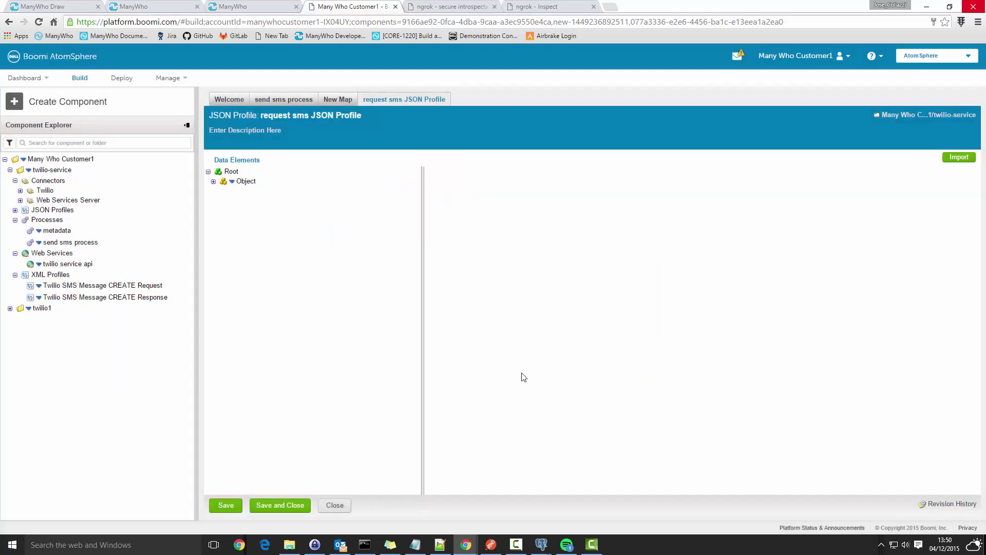
{"action": "left_click", "coordinate": [300, 505]}
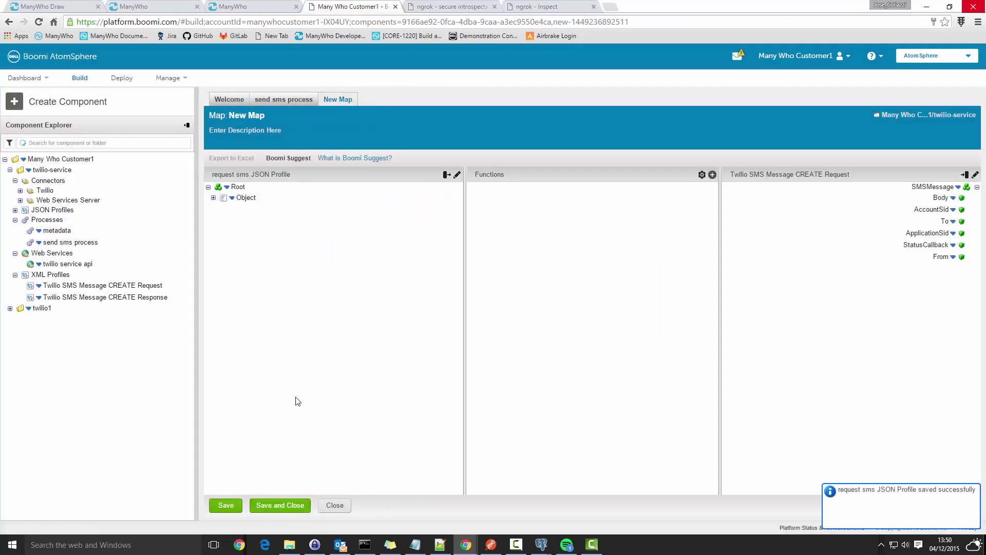
Step: Expand the map's source profile from the root Object through inputs and objectData down to the elements of the properties array
{"action": "left_click", "coordinate": [213, 198]}
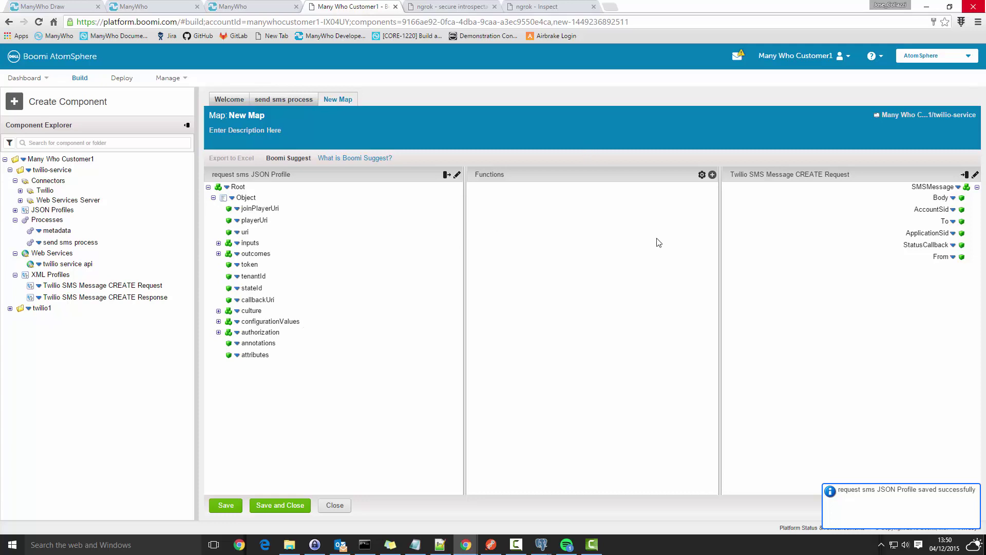
{"action": "left_click", "coordinate": [218, 243]}
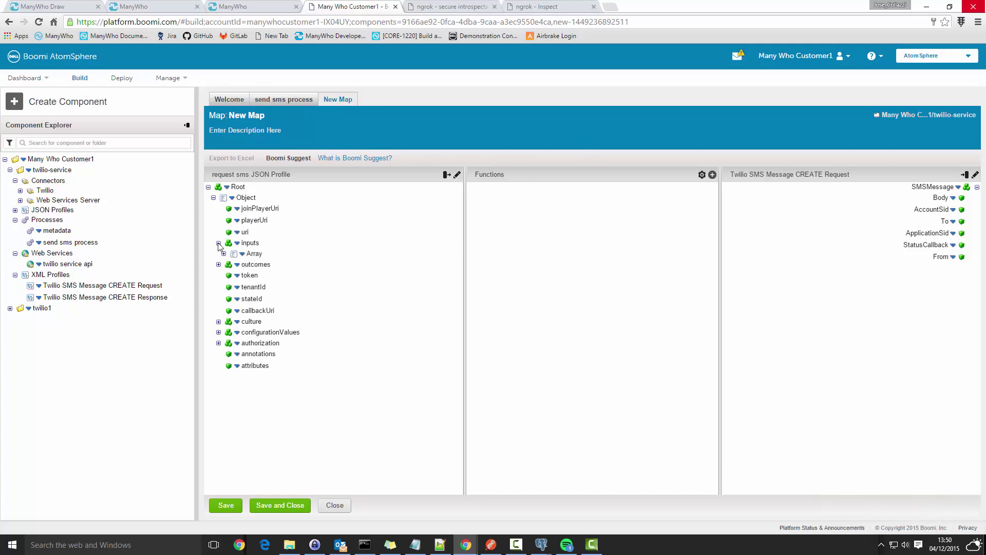
{"action": "left_click", "coordinate": [223, 254]}
{"action": "left_click", "coordinate": [229, 265]}
{"action": "left_click", "coordinate": [234, 275]}
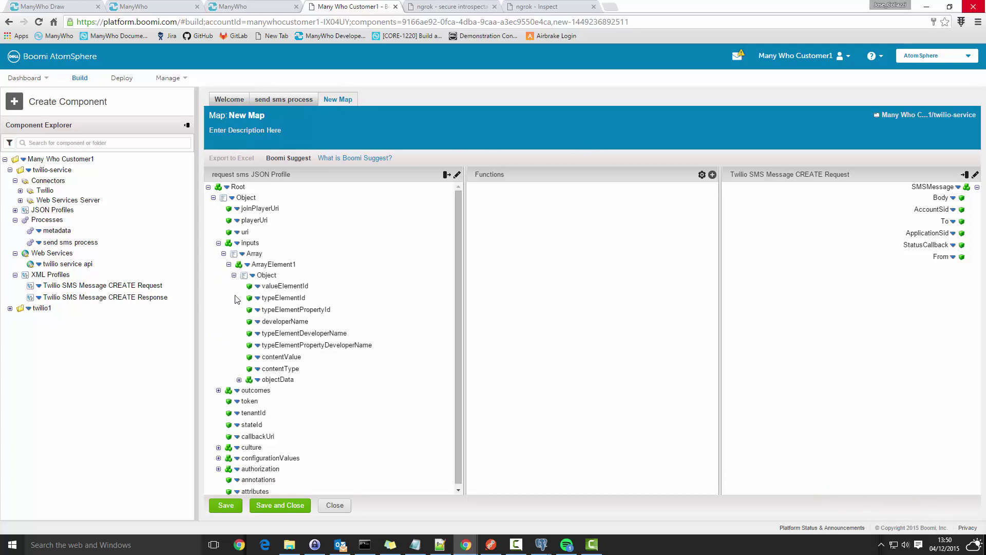
{"action": "left_click", "coordinate": [238, 380]}
{"action": "left_click", "coordinate": [244, 390]}
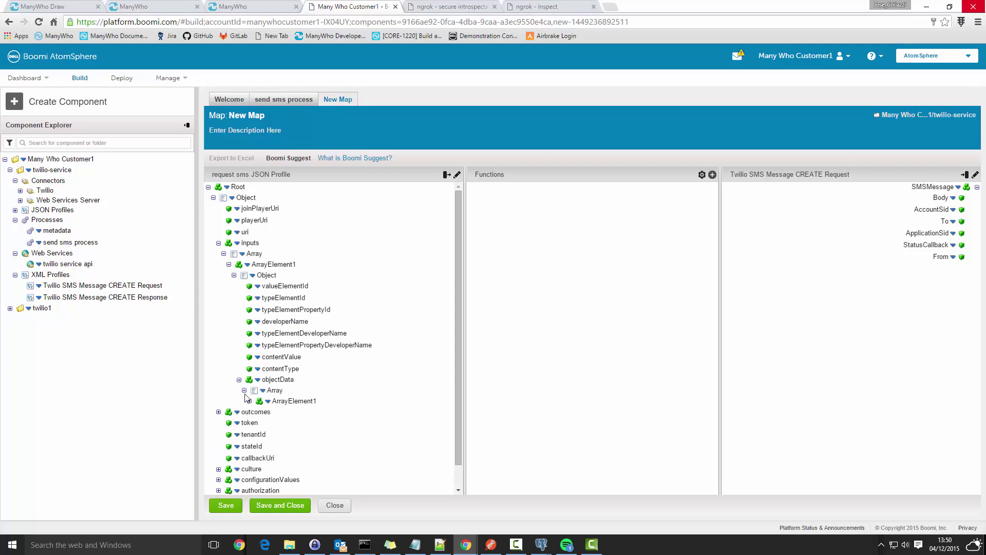
{"action": "left_click", "coordinate": [249, 401]}
{"action": "left_click", "coordinate": [255, 412]}
{"action": "scroll", "coordinate": [257, 416], "scroll_direction": "down", "scroll_amount": 3}
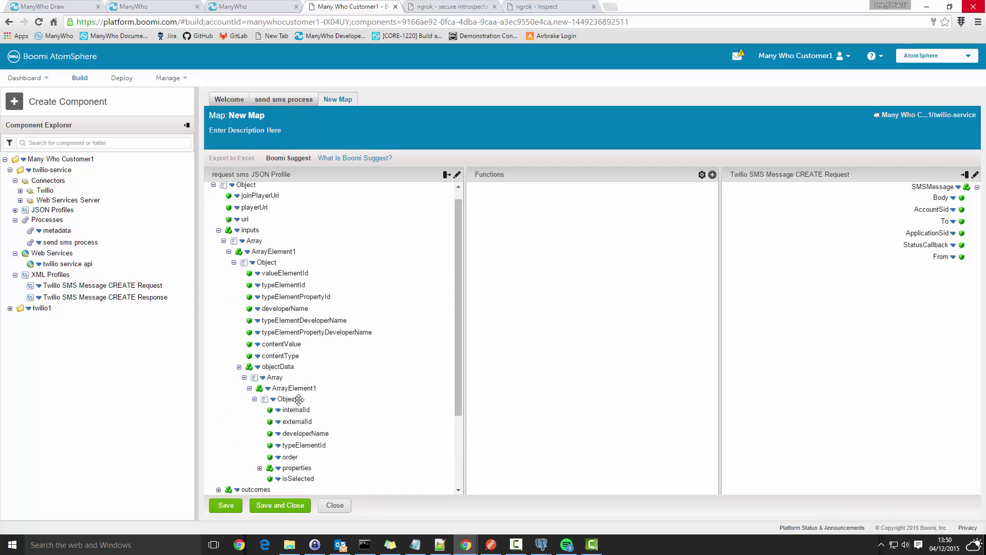
{"action": "left_click", "coordinate": [260, 366]}
{"action": "left_click", "coordinate": [265, 377]}
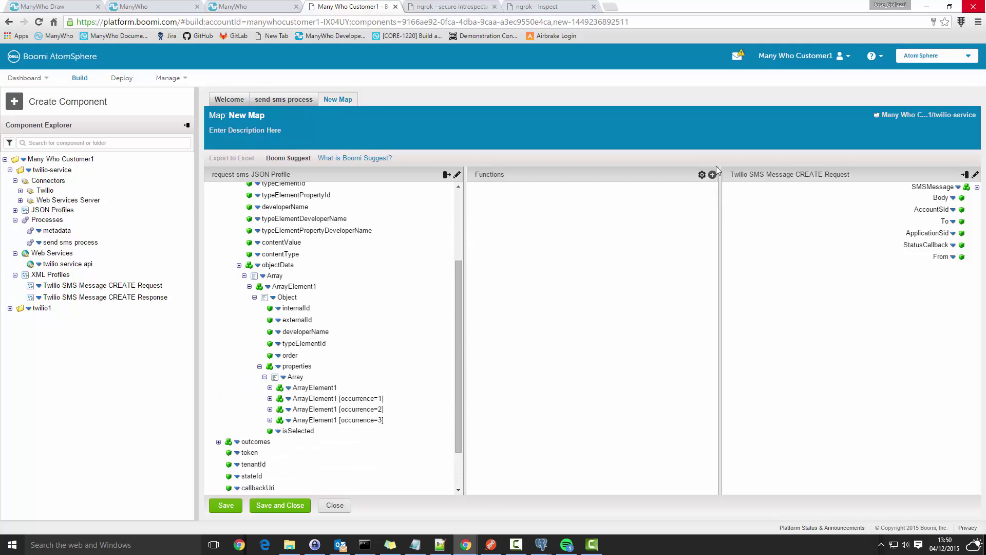
Step: Expand the occurrence 1 instance of ArrayElement1 and its Object in the source profile to show the mappable fields
{"action": "left_click", "coordinate": [270, 398]}
{"action": "left_click", "coordinate": [275, 409]}
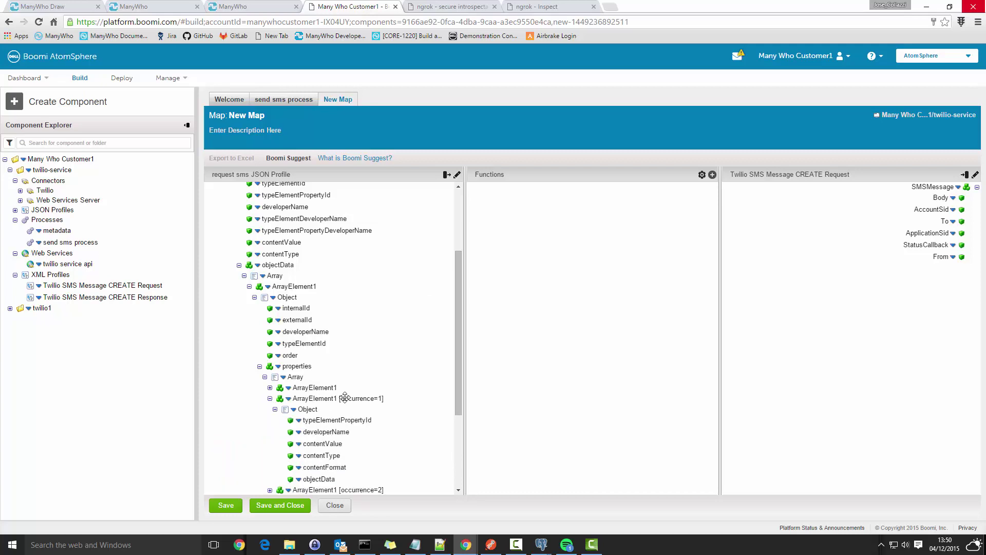
{"action": "scroll", "coordinate": [349, 404], "scroll_direction": "down", "scroll_amount": 3}
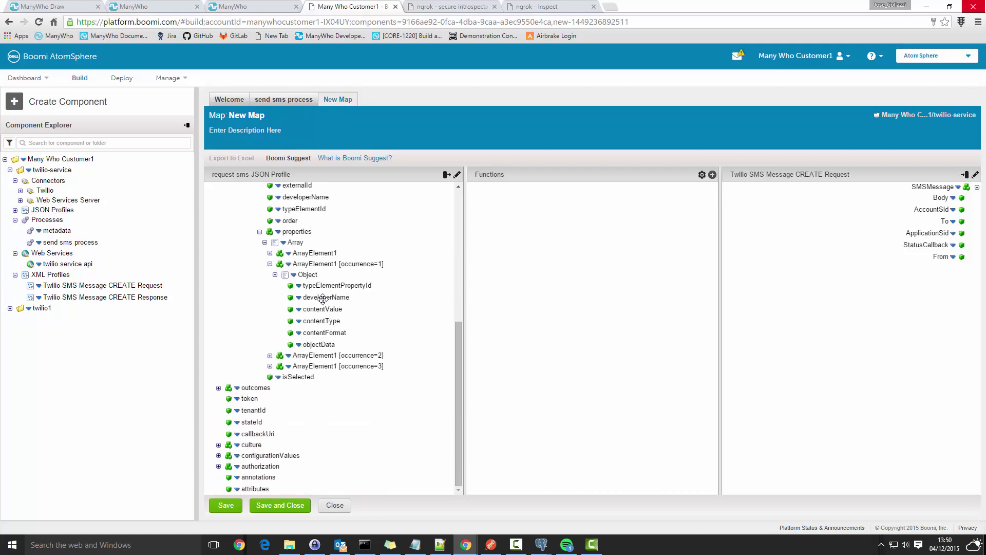
Step: Add a Scripting function from the Custom Scripting category to the map
{"action": "left_click", "coordinate": [711, 176]}
{"action": "left_click", "coordinate": [475, 186]}
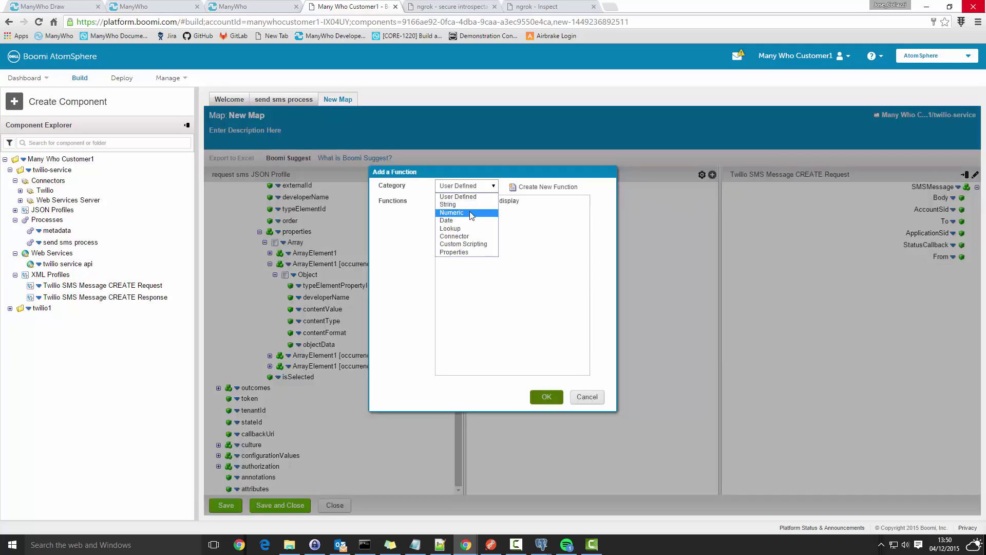
{"action": "left_click", "coordinate": [490, 244]}
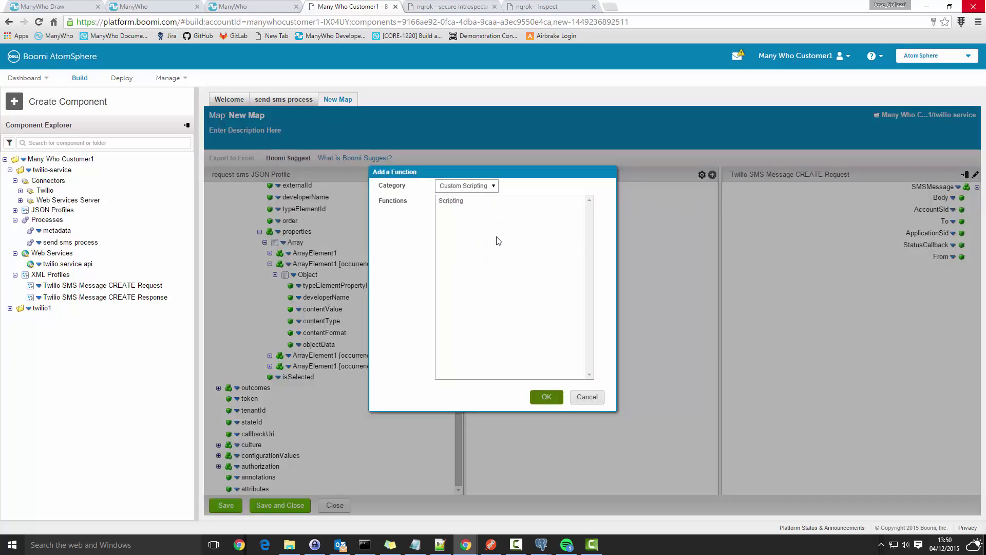
{"action": "left_click", "coordinate": [459, 203]}
{"action": "left_click", "coordinate": [547, 398]}
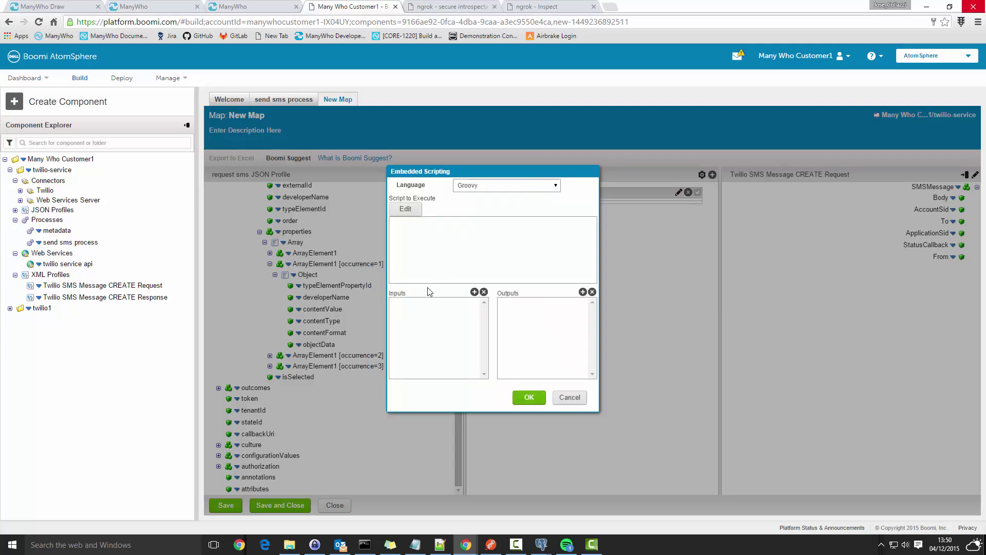
Step: Add the Character inputs developerName1 and contentValue1 to the scripting function
{"action": "left_click", "coordinate": [474, 292]}
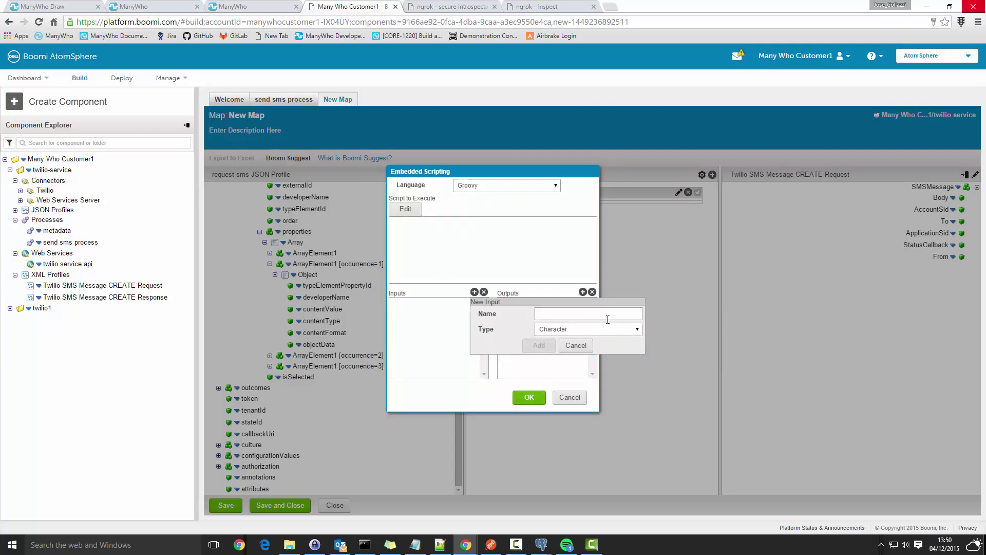
{"action": "type", "text": "developerName1"}
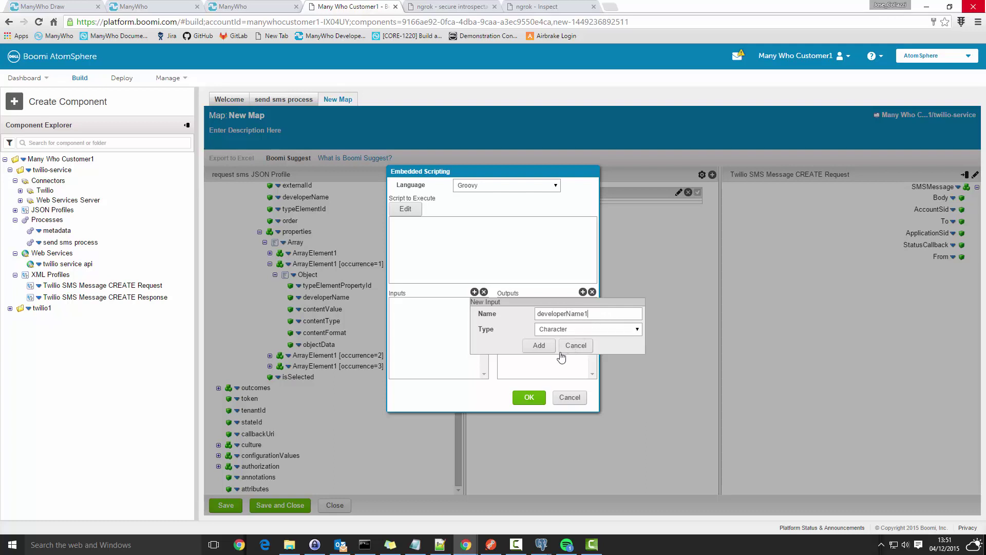
{"action": "left_click", "coordinate": [541, 345]}
{"action": "left_click", "coordinate": [474, 292]}
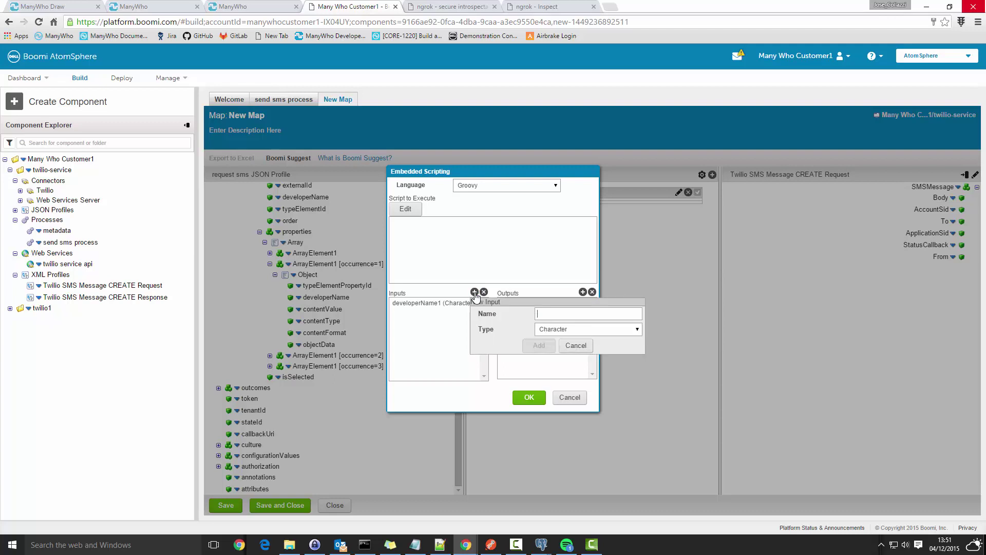
{"action": "type", "text": "conet"}
{"action": "left_click", "coordinate": [538, 345]}
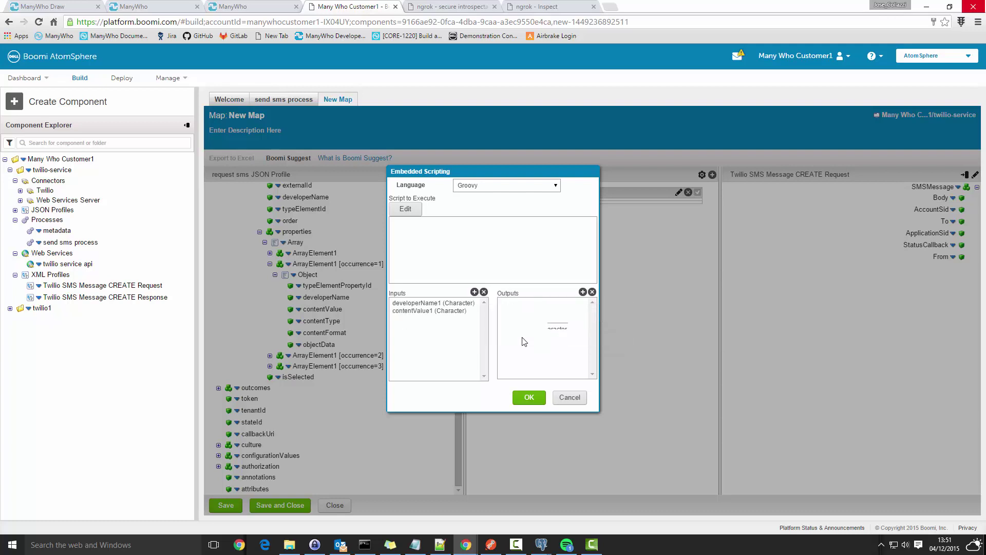
Step: Add the Character inputs developerName2 and contentValue2 to the scripting function
{"action": "left_click", "coordinate": [475, 292]}
{"action": "type", "text": "developerName2"}
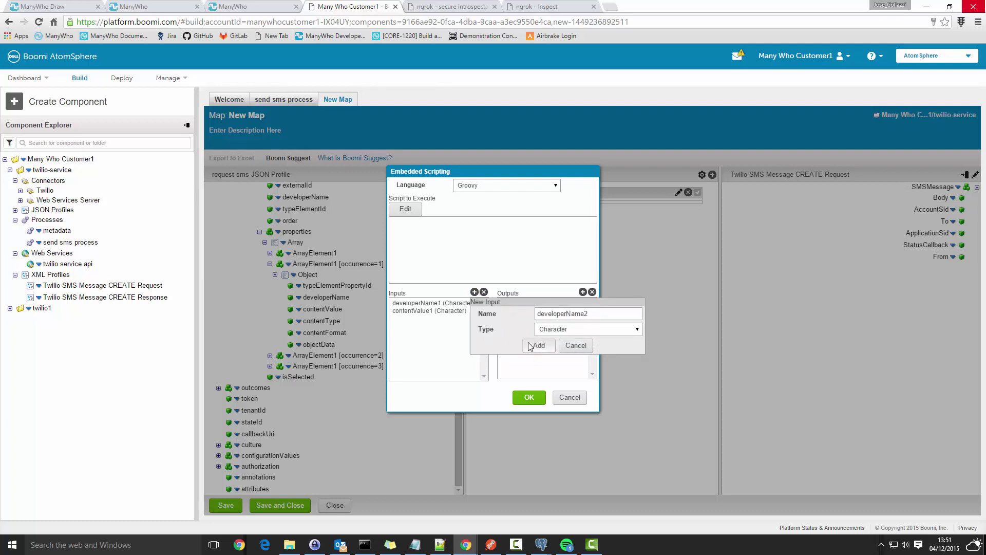
{"action": "left_click", "coordinate": [539, 345]}
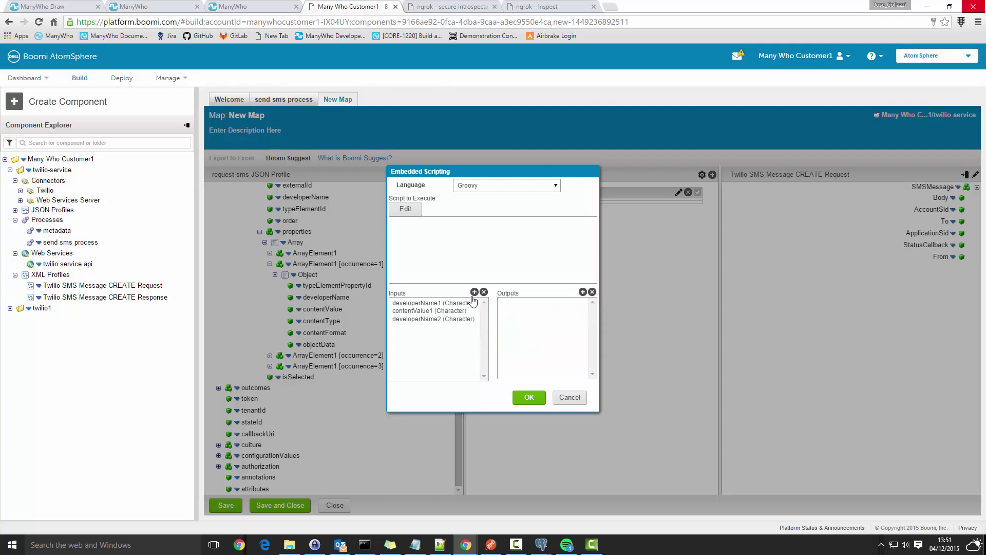
{"action": "left_click", "coordinate": [474, 293]}
{"action": "type", "text": "conte"}
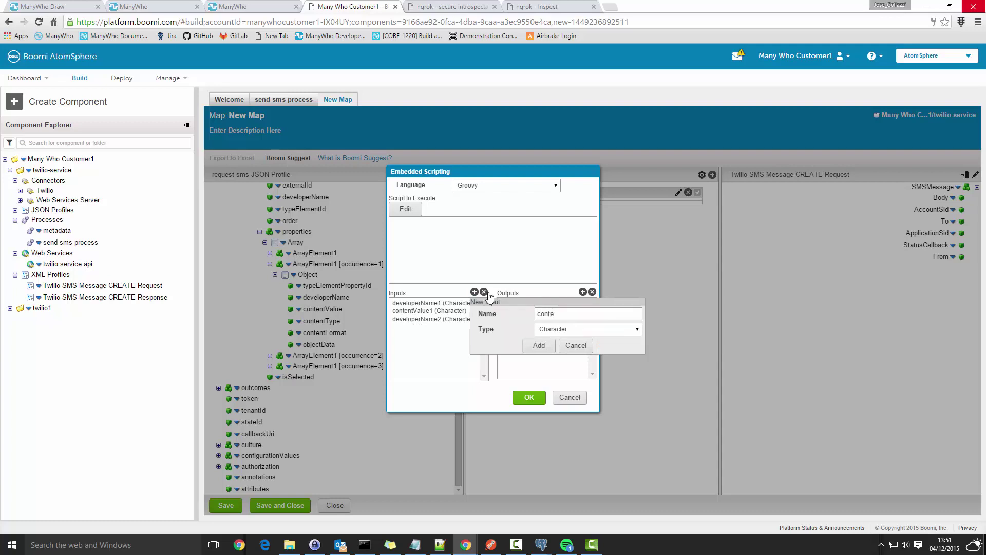
{"action": "type", "text": "ntValue2"}
{"action": "left_click", "coordinate": [538, 345]}
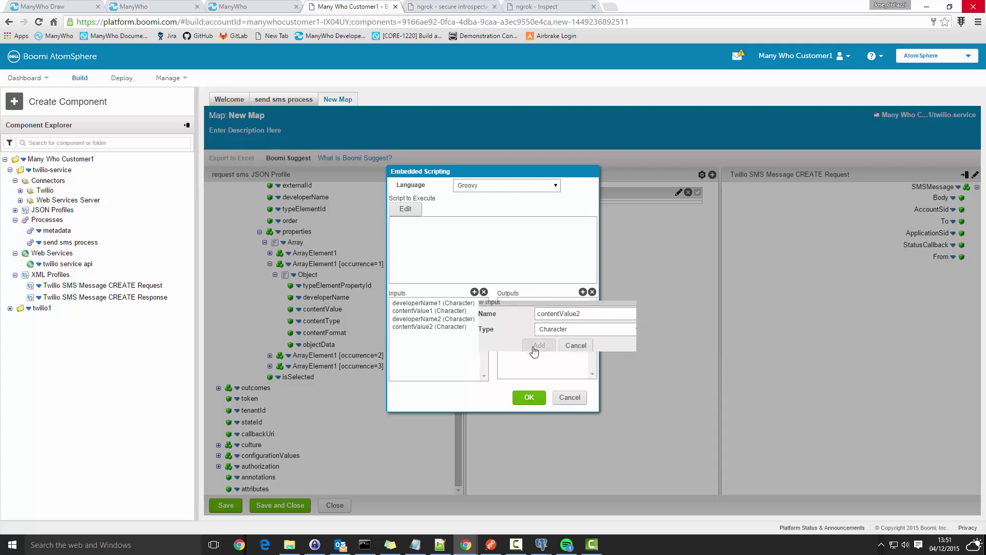
Step: Add the Character inputs developerName3 and contentValue3 to the scripting function
{"action": "left_click", "coordinate": [474, 292]}
{"action": "type", "text": "developerName3"}
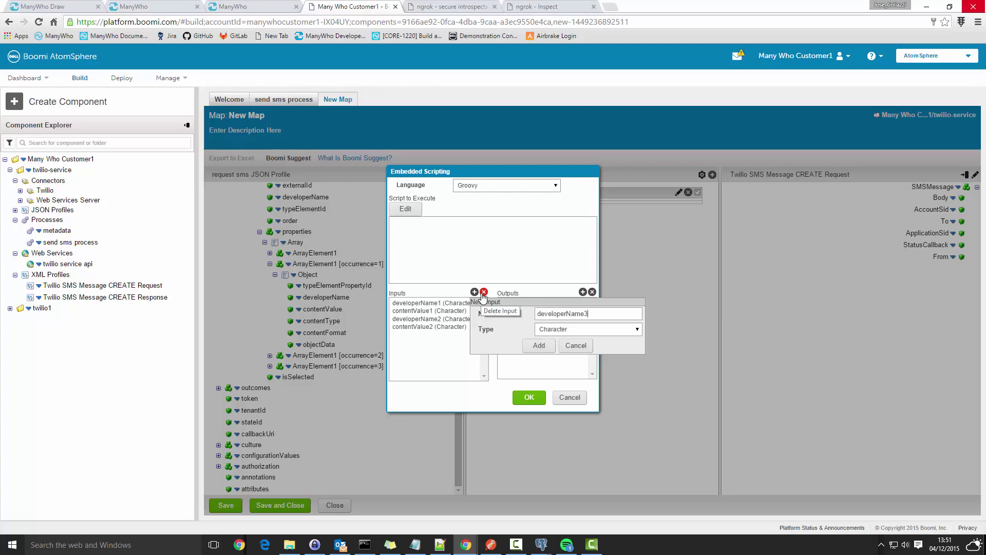
{"action": "left_click", "coordinate": [537, 345]}
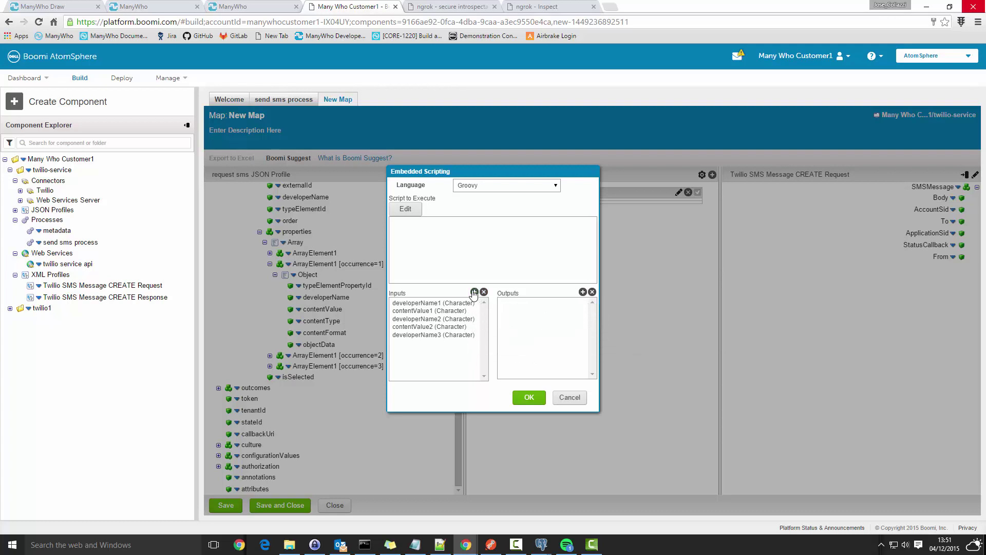
{"action": "left_click", "coordinate": [474, 292]}
{"action": "type", "text": "contentValue3"}
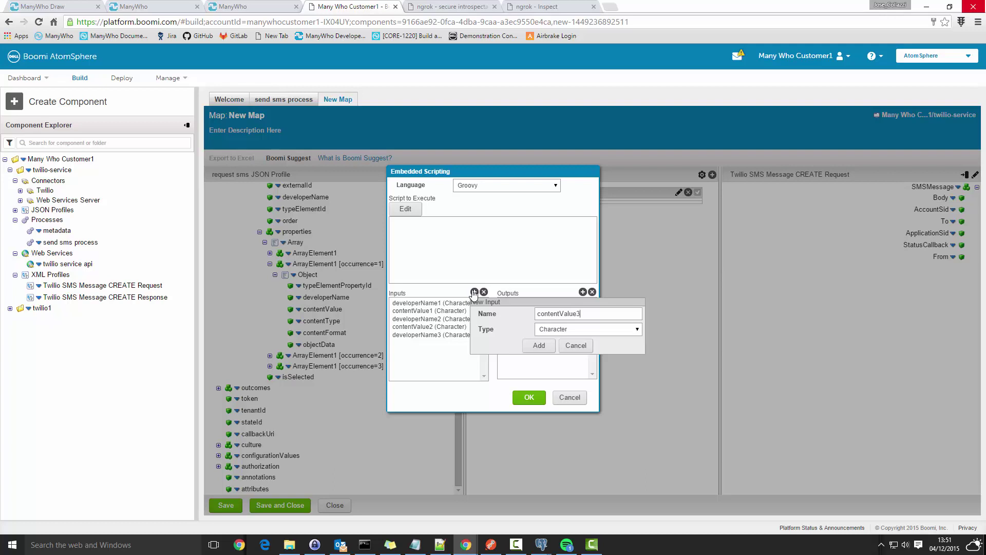
{"action": "left_click", "coordinate": [539, 345]}
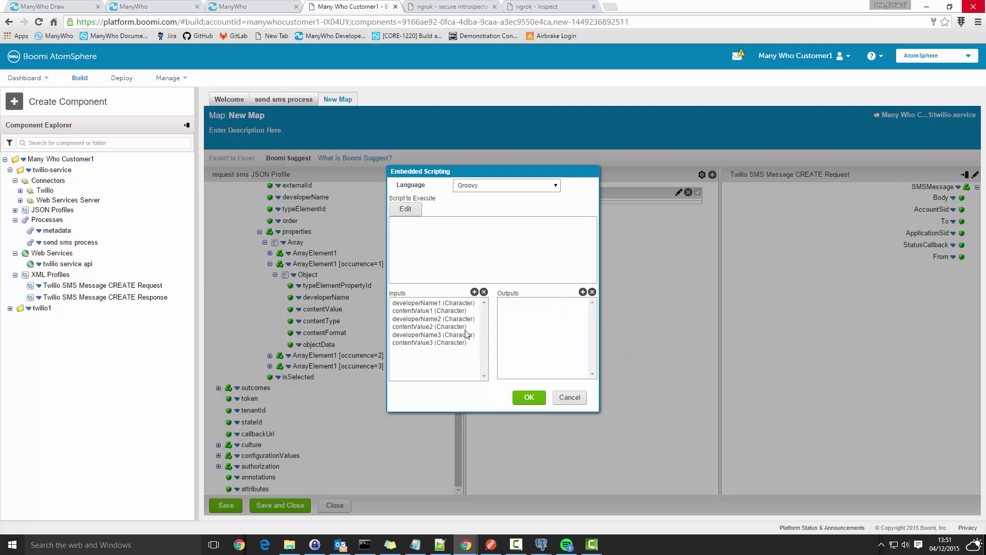
Step: Add three outputs named From, To and Body to the scripting function
{"action": "left_click", "coordinate": [583, 292]}
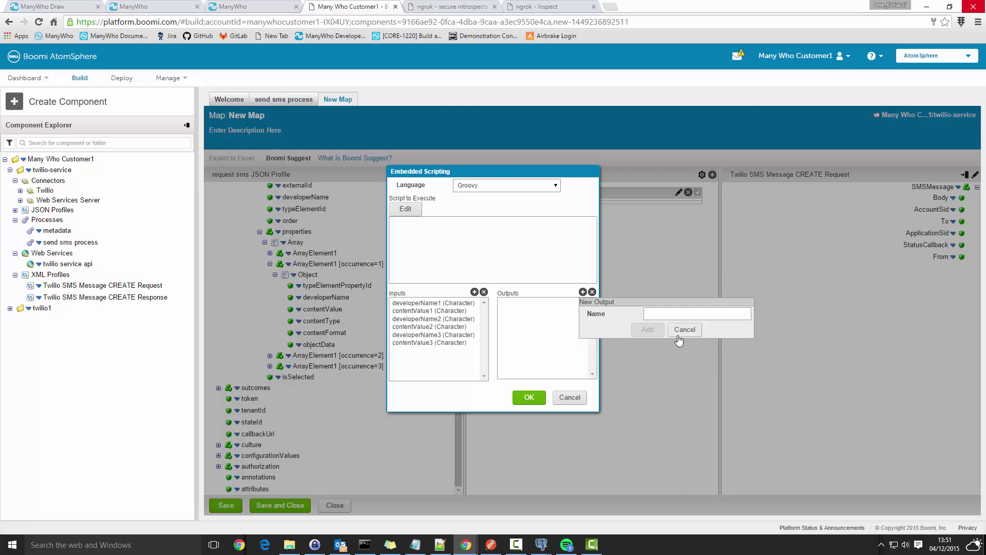
{"action": "type", "text": "From"}
{"action": "left_click", "coordinate": [636, 329]}
{"action": "left_click", "coordinate": [583, 292]}
{"action": "type", "text": "To"}
{"action": "key", "text": "Return"}
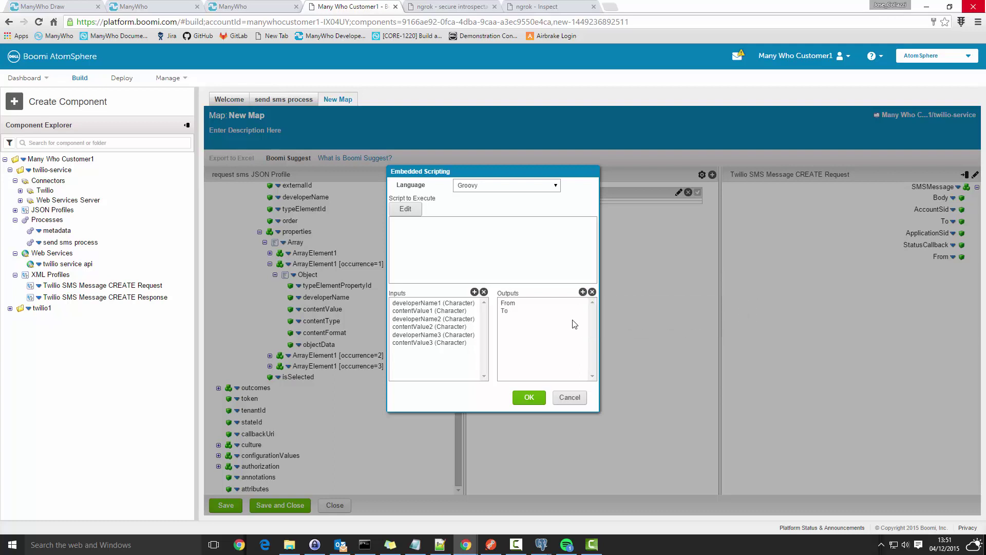
{"action": "left_click", "coordinate": [582, 292]}
{"action": "type", "text": "B"}
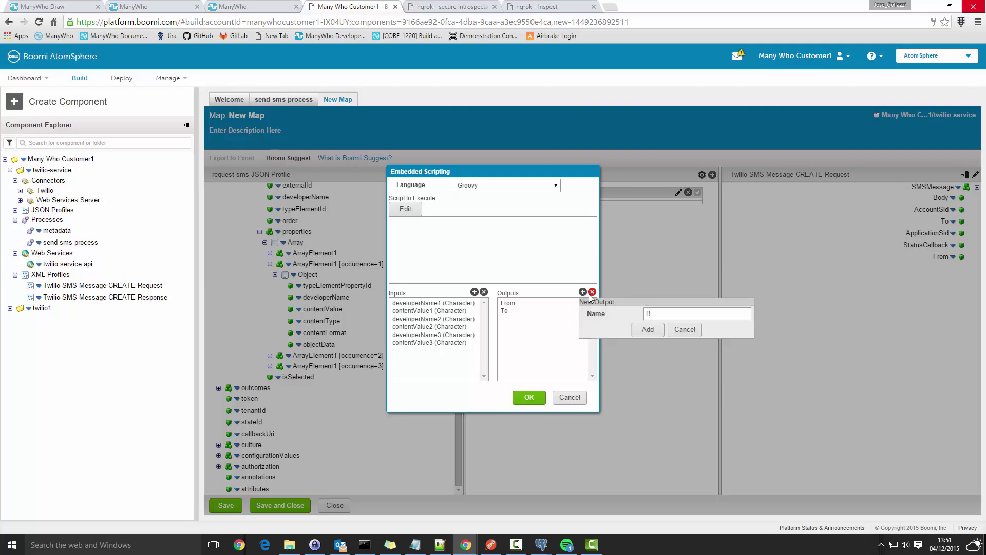
{"action": "type", "text": "ody"}
{"action": "left_click", "coordinate": [646, 330]}
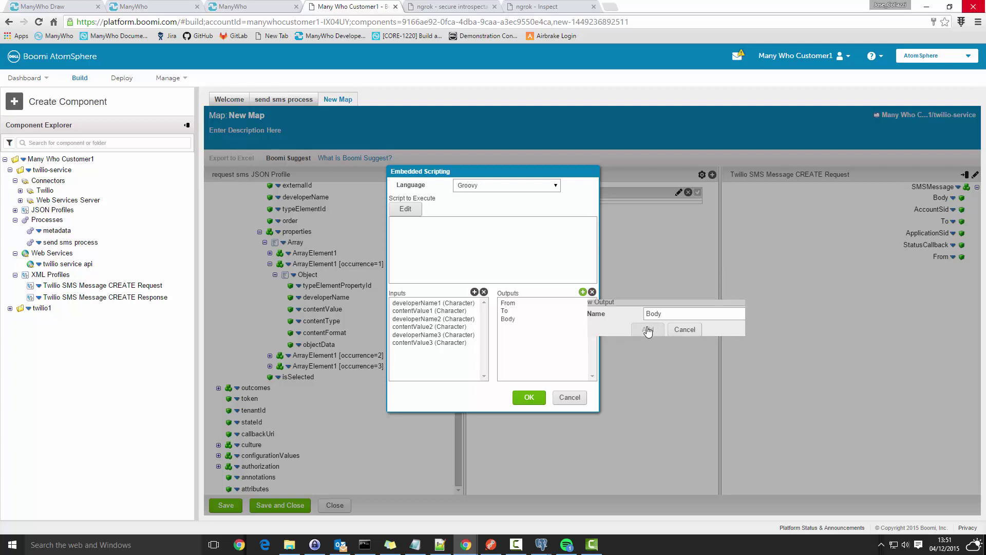
Step: Set the language to JavaScript, script an array storing each contentValue by its developerName, assign Body, To and From from it, and leave the input defaults empty
{"action": "left_click", "coordinate": [511, 191]}
{"action": "left_click", "coordinate": [496, 210]}
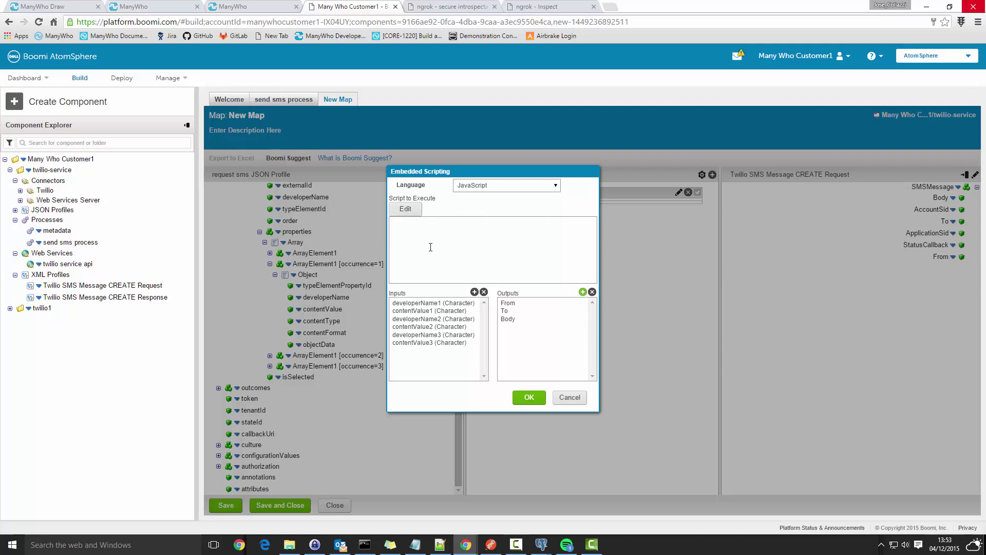
{"action": "type", "text": "array = Array(); array[developerName1] = contentValue1; array[developerName2] = contentValue2; array[developerName3] = contentValue3;  Body = array['Body']; To = array['To']; From = array['From'];"}
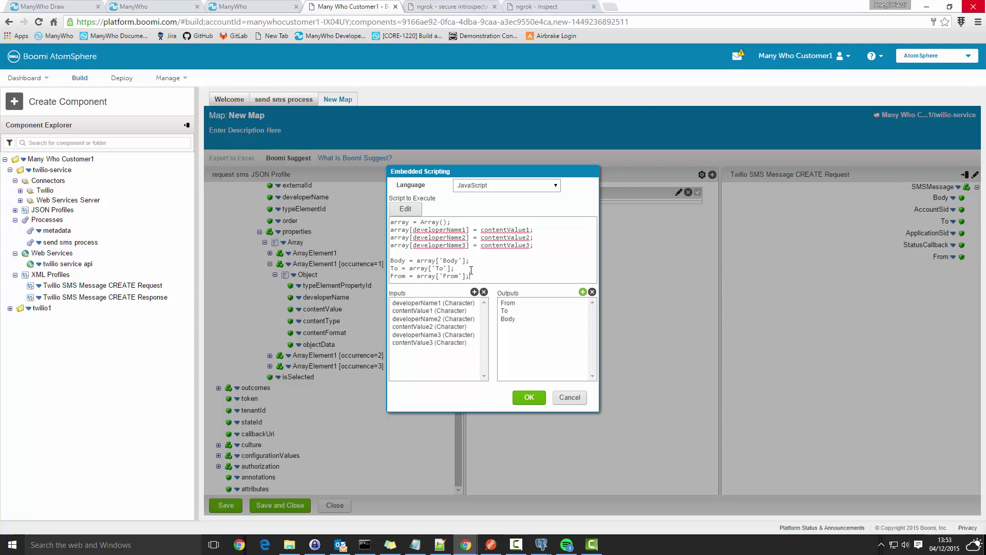
{"action": "left_click", "coordinate": [529, 398]}
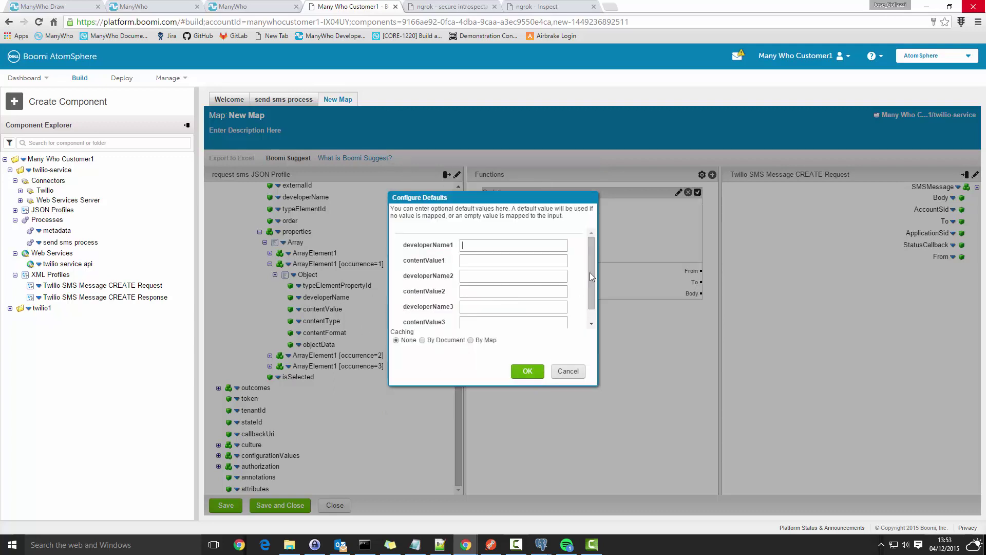
{"action": "left_click", "coordinate": [529, 372]}
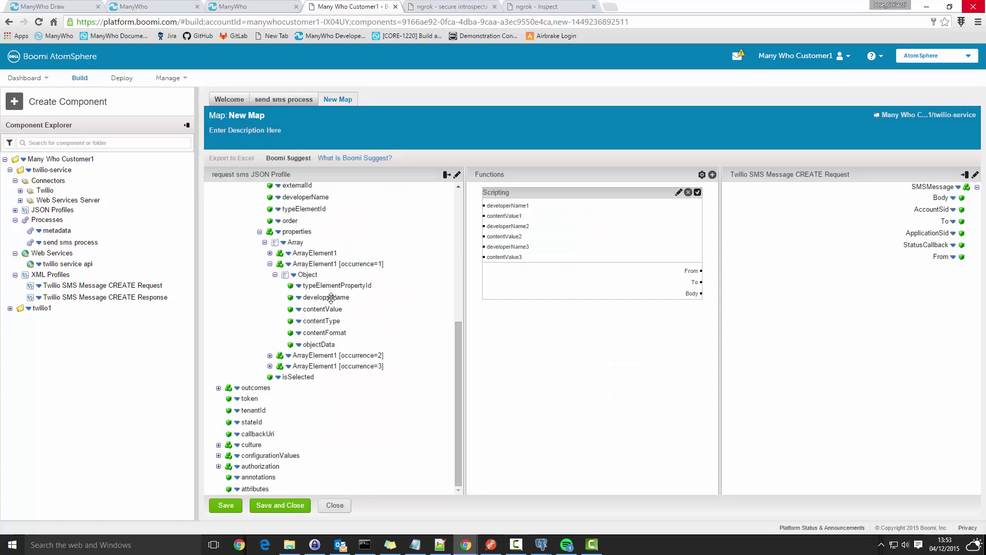
Step: Map developerName and contentValue of ArrayElement1 occurrences 1 and 2 to the scripting inputs developerName1, contentValue1, developerName2 and contentValue2
{"action": "left_click_drag", "start_coordinate": [331, 298], "coordinate": [509, 205]}
{"action": "left_click_drag", "start_coordinate": [331, 309], "coordinate": [506, 215]}
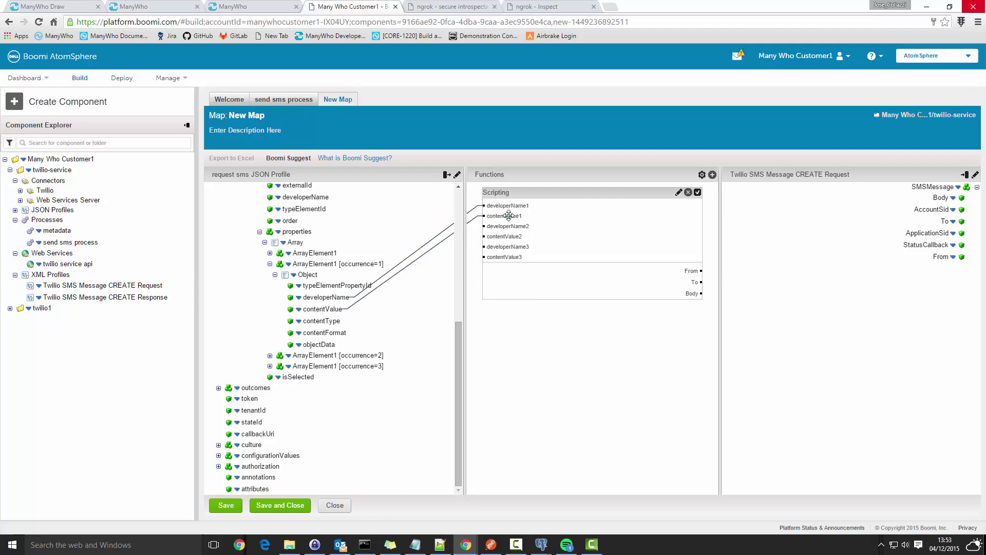
{"action": "left_click", "coordinate": [269, 355]}
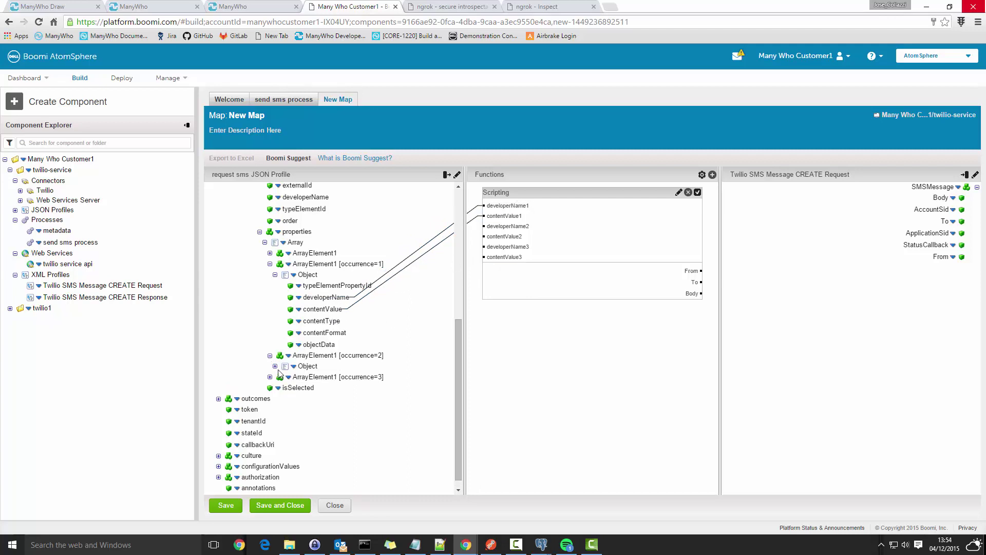
{"action": "left_click", "coordinate": [275, 366]}
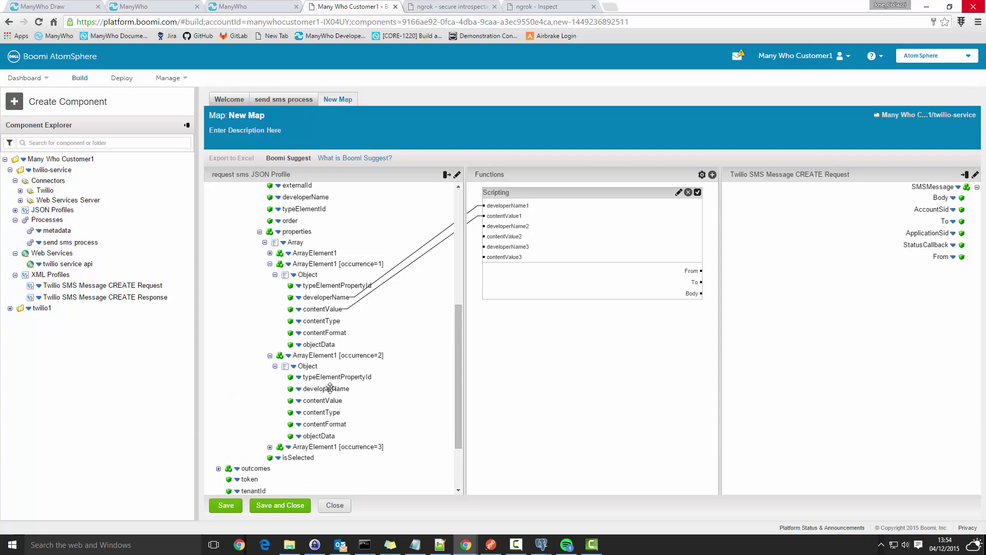
{"action": "left_click_drag", "start_coordinate": [330, 388], "coordinate": [500, 226]}
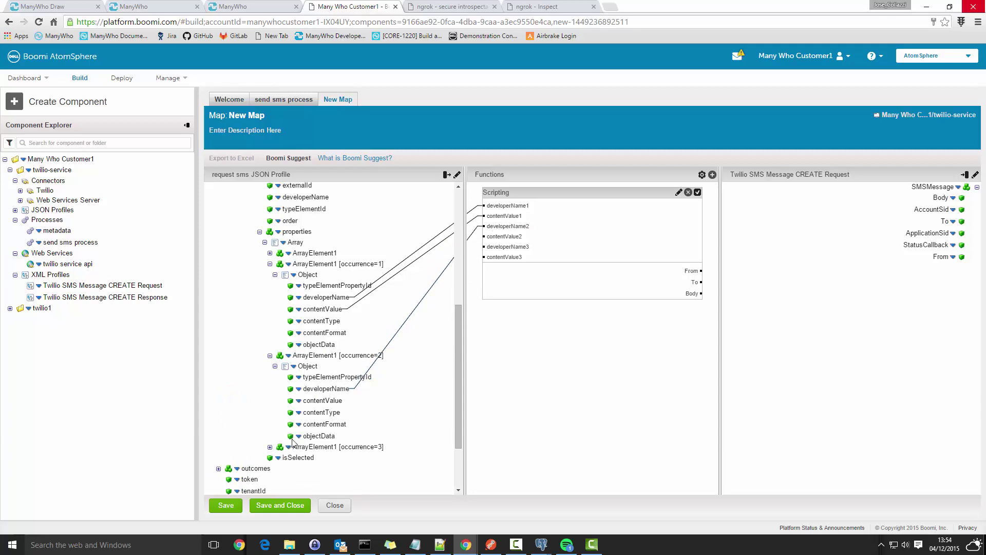
{"action": "left_click_drag", "start_coordinate": [328, 400], "coordinate": [496, 236]}
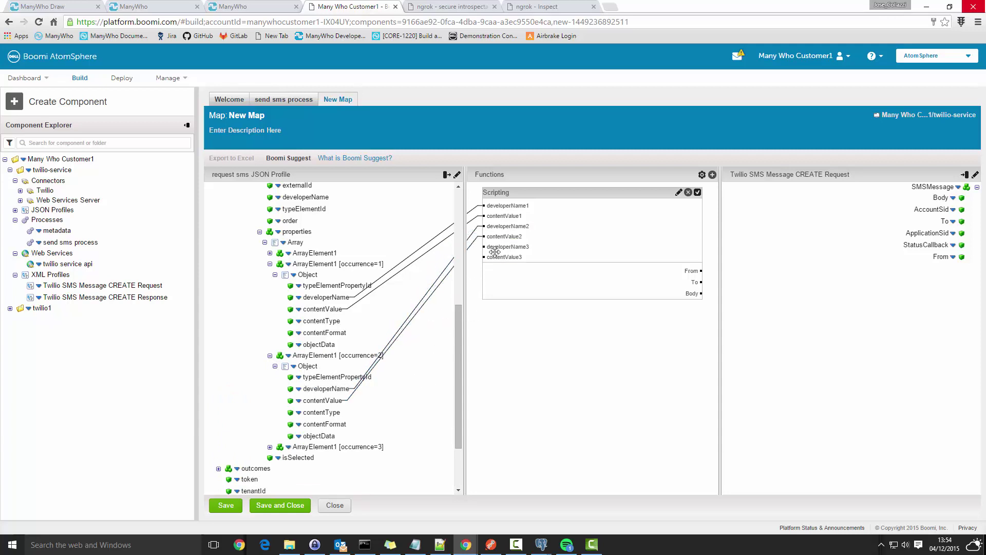
Step: Map developerName and contentValue of ArrayElement1 occurrence 3 to the scripting inputs developerName3 and contentValue3
{"action": "left_click", "coordinate": [270, 446]}
{"action": "scroll", "coordinate": [282, 452], "scroll_direction": "down", "scroll_amount": 1}
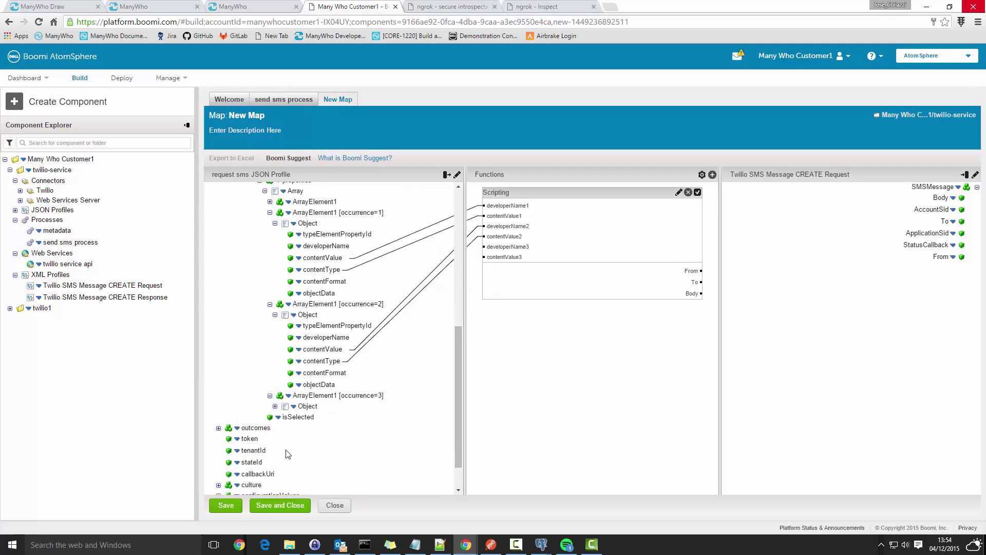
{"action": "left_click", "coordinate": [274, 407]}
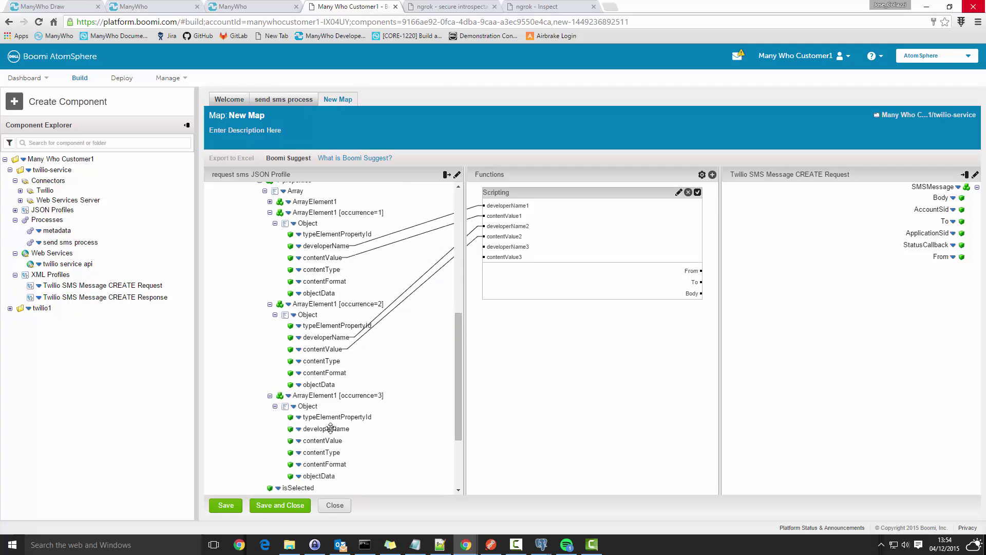
{"action": "left_click_drag", "start_coordinate": [326, 428], "coordinate": [503, 246]}
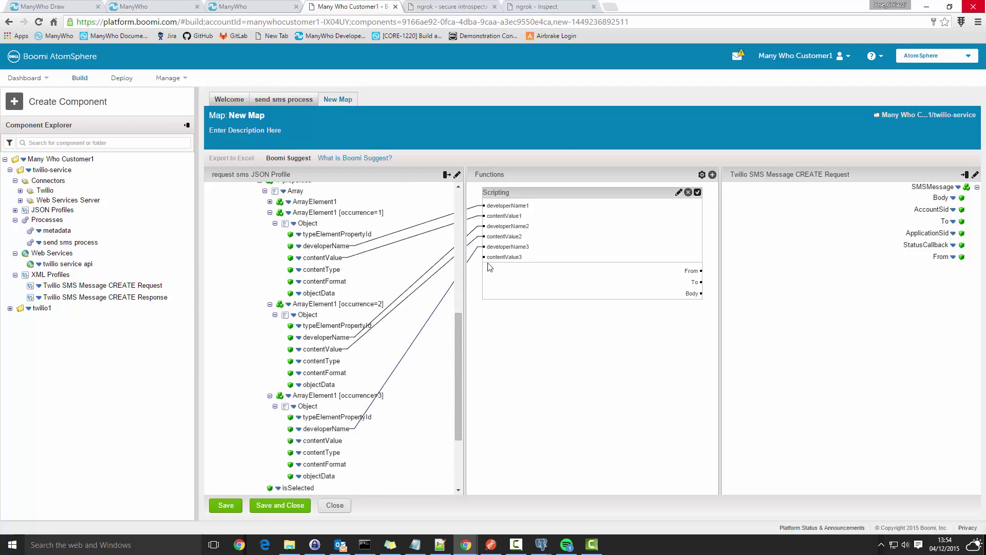
{"action": "left_click_drag", "start_coordinate": [322, 440], "coordinate": [502, 257]}
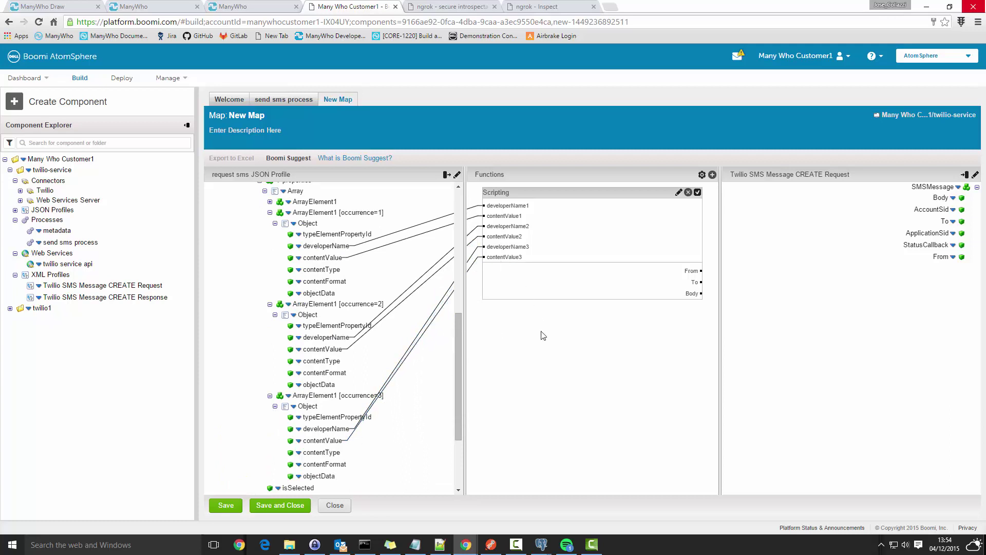
Step: Map the scripting outputs From, To and Body to the matching fields of the Twilio SMS Message CREATE Request
{"action": "left_click_drag", "start_coordinate": [690, 269], "coordinate": [940, 257]}
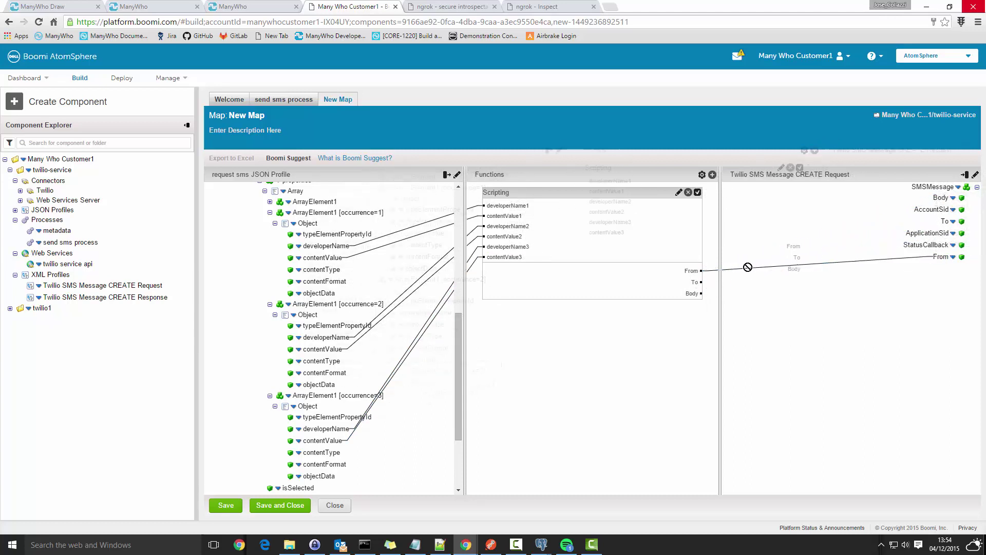
{"action": "left_click_drag", "start_coordinate": [700, 282], "coordinate": [942, 221]}
{"action": "left_click_drag", "start_coordinate": [691, 294], "coordinate": [941, 197]}
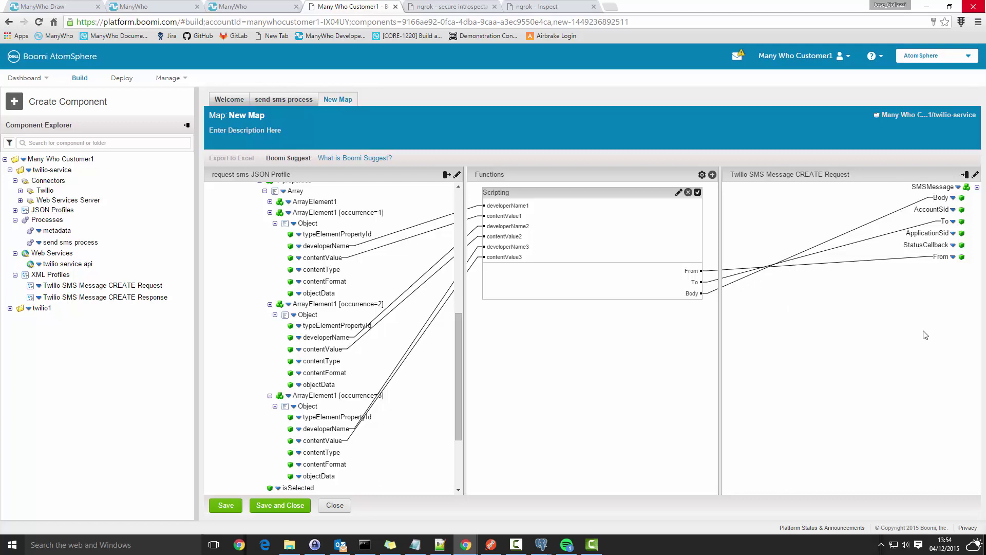
Step: Paste the Twilio application SID as the default of ApplicationSid, and save the map into the process's Map shape
{"action": "left_click", "coordinate": [952, 234]}
{"action": "left_click", "coordinate": [906, 260]}
{"action": "key", "text": "ctrl+v"}
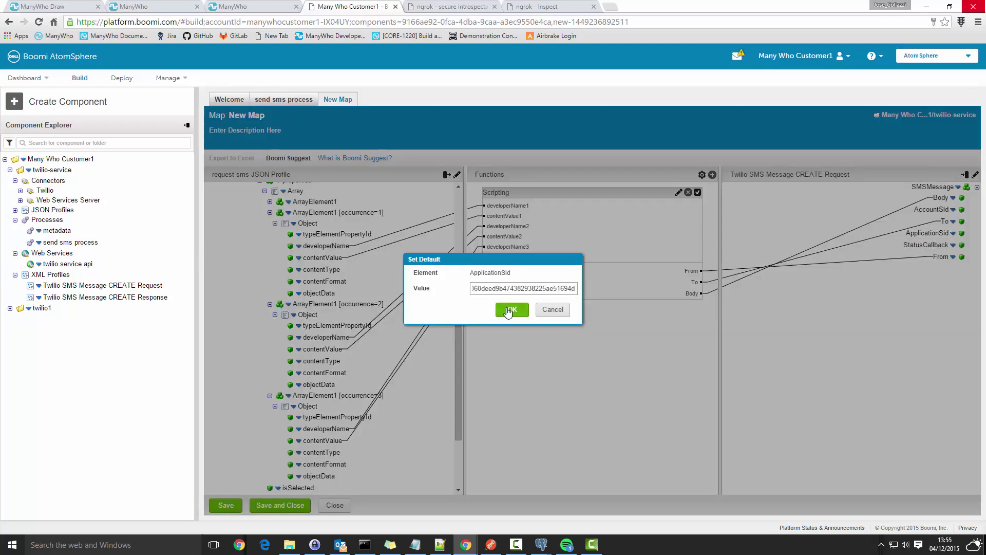
{"action": "left_click", "coordinate": [509, 312]}
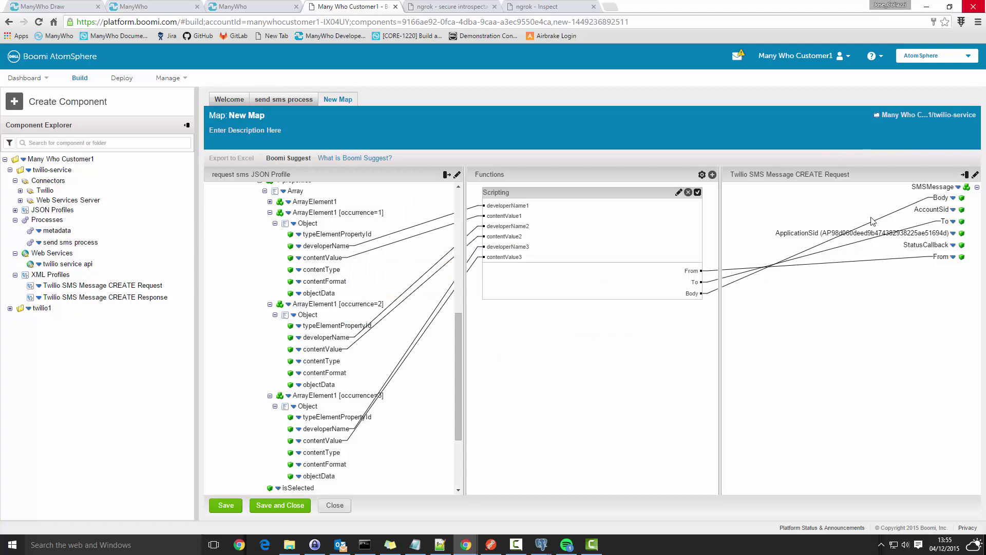
{"action": "left_click", "coordinate": [284, 506]}
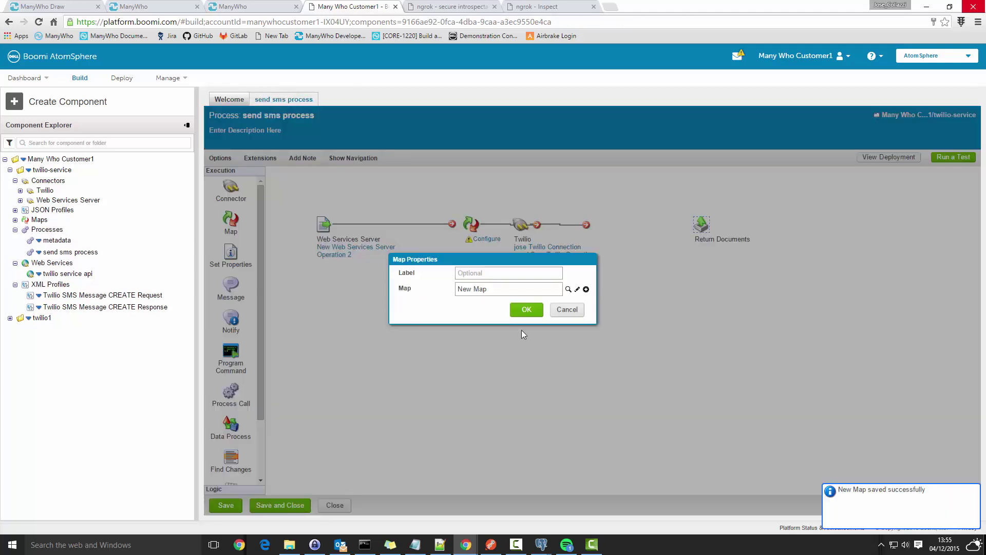
{"action": "left_click", "coordinate": [528, 311]}
Step: Reopen the process's map, rename it "request sms manywho to twilio sms Map" and save it
{"action": "mouse_move", "coordinate": [469, 234]}
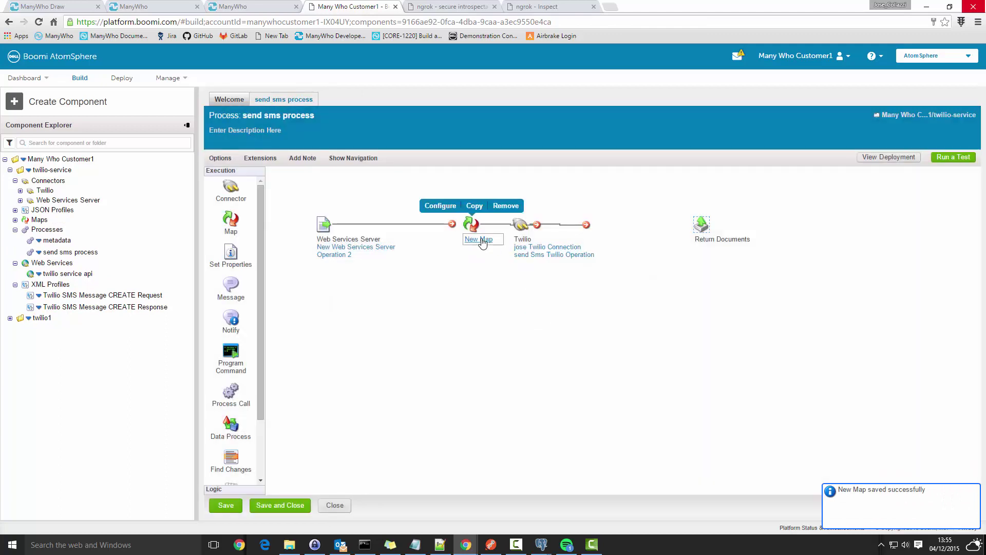
{"action": "left_click", "coordinate": [449, 207]}
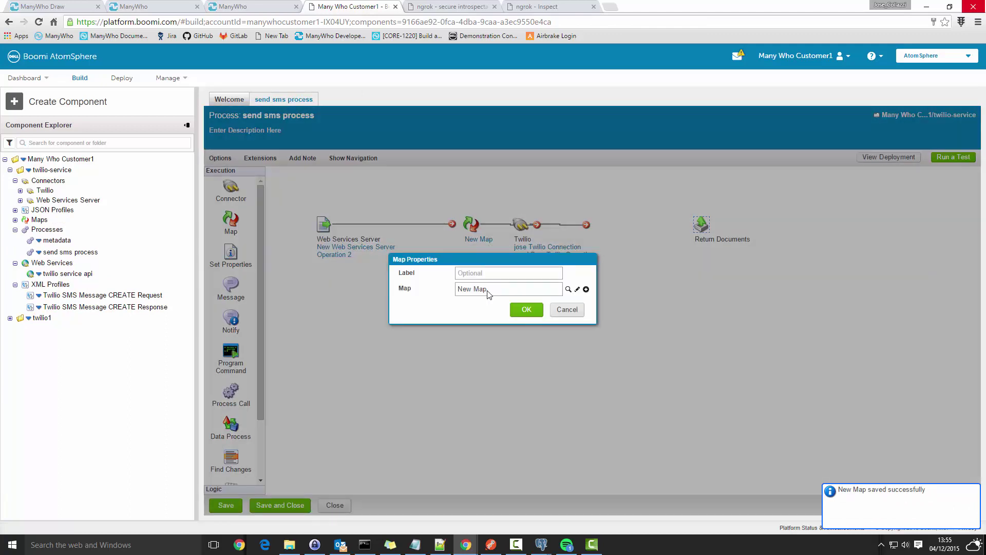
{"action": "left_click", "coordinate": [576, 289]}
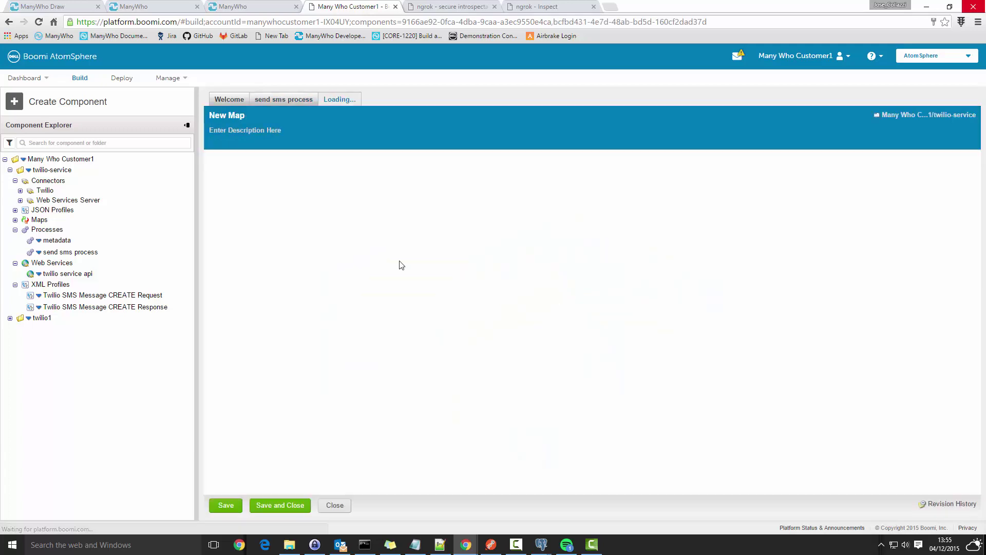
{"action": "left_click", "coordinate": [239, 116]}
{"action": "double_click", "coordinate": [238, 117]}
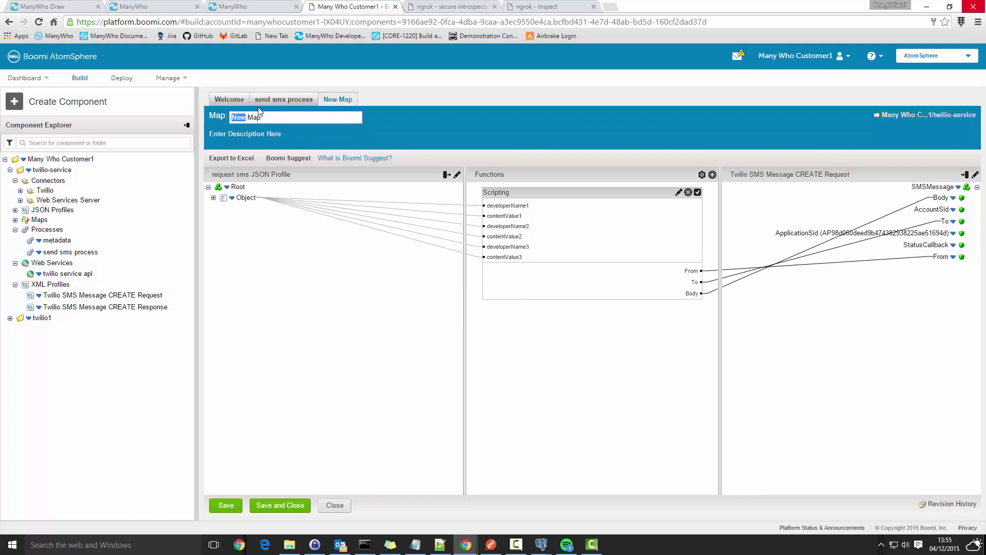
{"action": "type", "text": "request sms to twilio sms"}
{"action": "key", "text": "BackSpace"}
{"action": "type", "text": "manywho"}
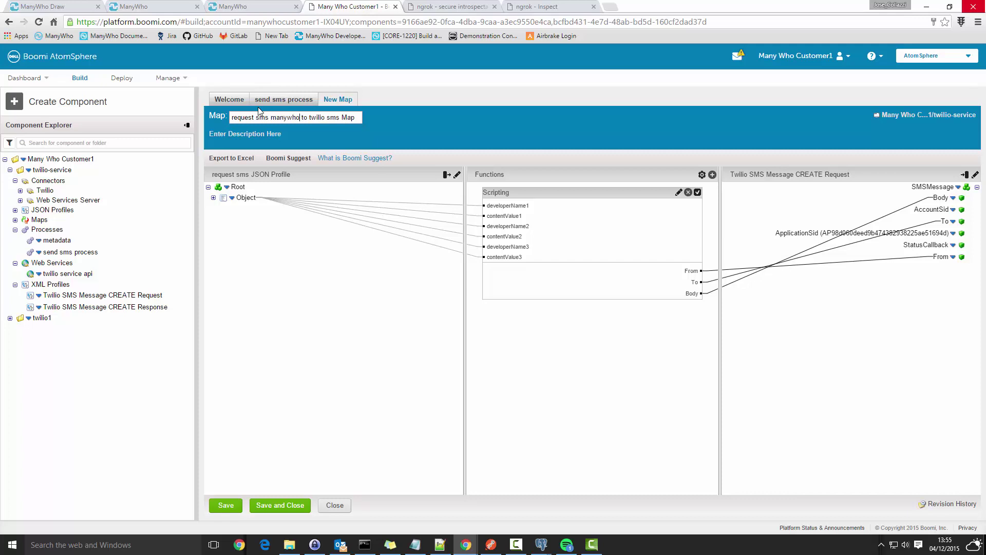
{"action": "left_click", "coordinate": [277, 135]}
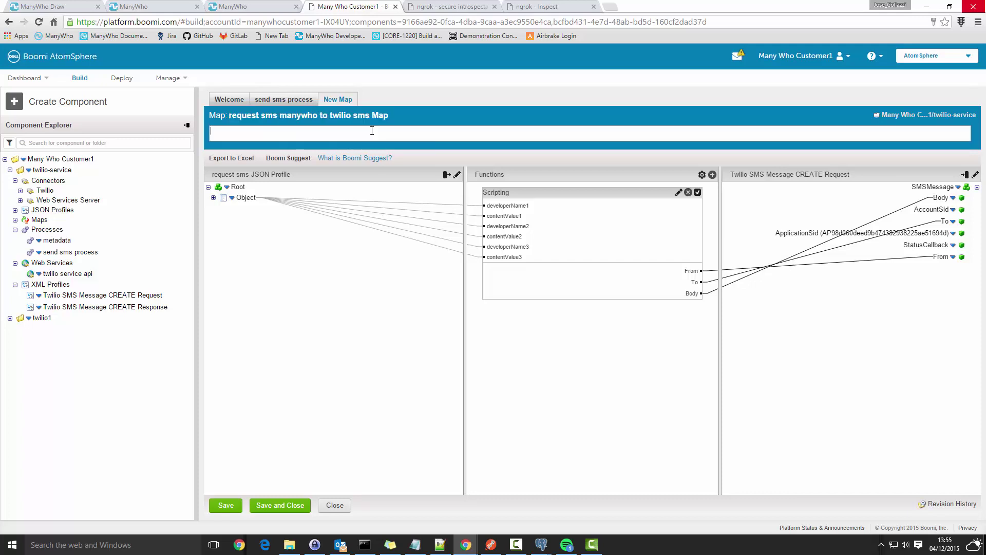
{"action": "left_click", "coordinate": [290, 505]}
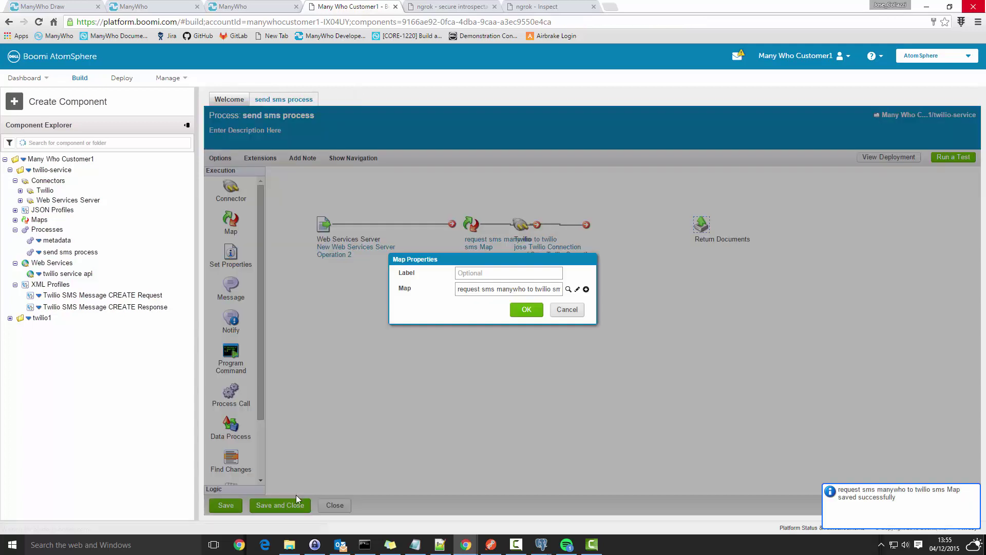
{"action": "left_click", "coordinate": [526, 310]}
Step: Move the Twilio shape away from the Map shape, and connect Web Services Server to the map and the map to Twilio
{"action": "mouse_move", "coordinate": [523, 223]}
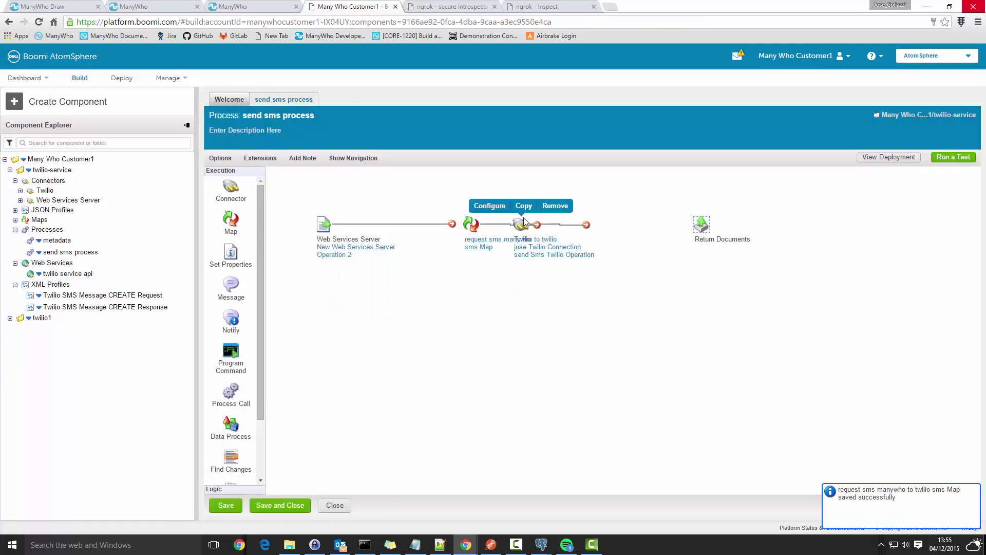
{"action": "left_click_drag", "start_coordinate": [522, 224], "coordinate": [579, 224]}
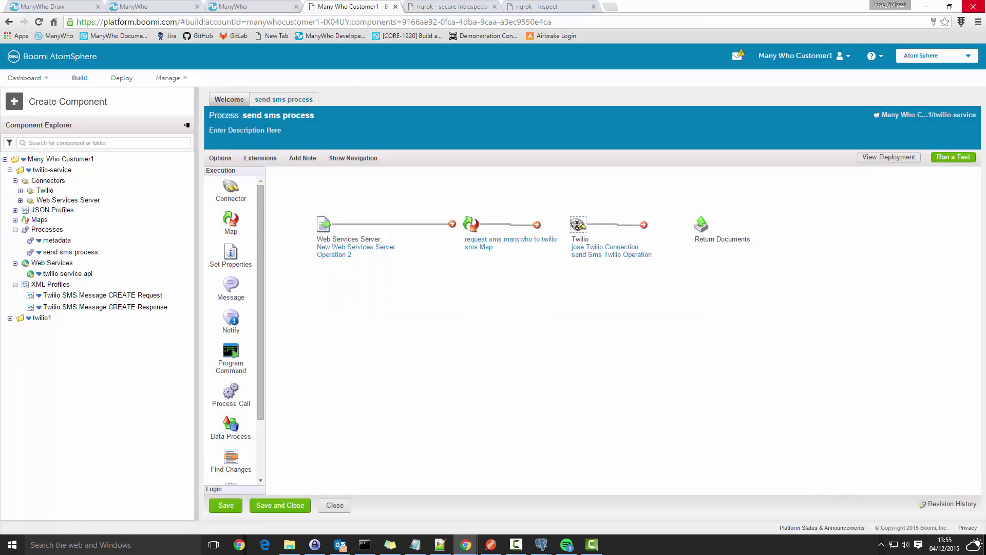
{"action": "left_click_drag", "start_coordinate": [451, 224], "coordinate": [478, 221]}
{"action": "left_click_drag", "start_coordinate": [537, 224], "coordinate": [573, 223]}
Step: Move Return Documents further from Twilio and place a Message shape before it, with a pair of single quotes as its message
{"action": "mouse_move", "coordinate": [608, 220]}
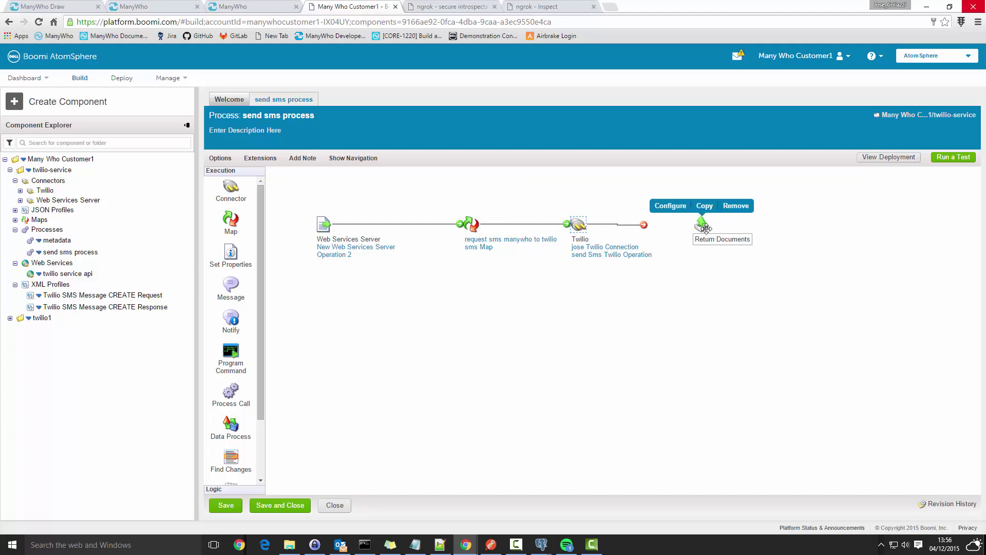
{"action": "left_click_drag", "start_coordinate": [703, 225], "coordinate": [744, 226]}
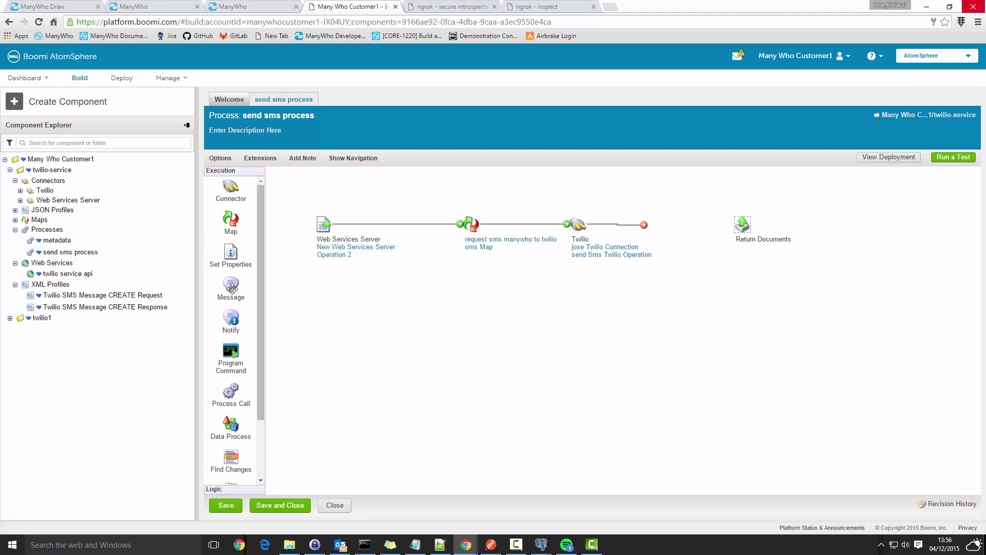
{"action": "left_click_drag", "start_coordinate": [230, 284], "coordinate": [693, 232]}
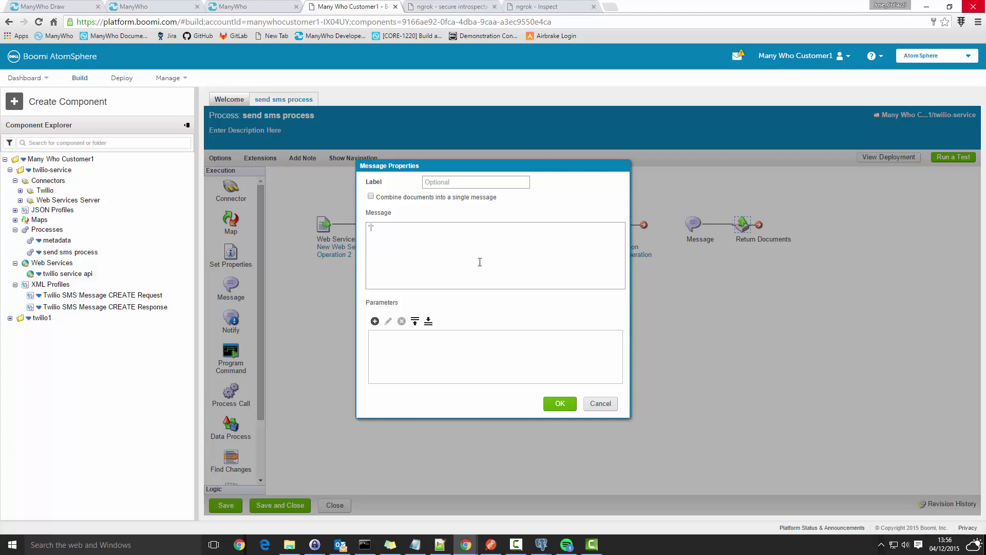
Step: Copy the whole sms1-ok-response JSON from Notepad++ and paste it, including its token field, between the quotes of the Boomi message
{"action": "key", "text": "alt+Tab"}
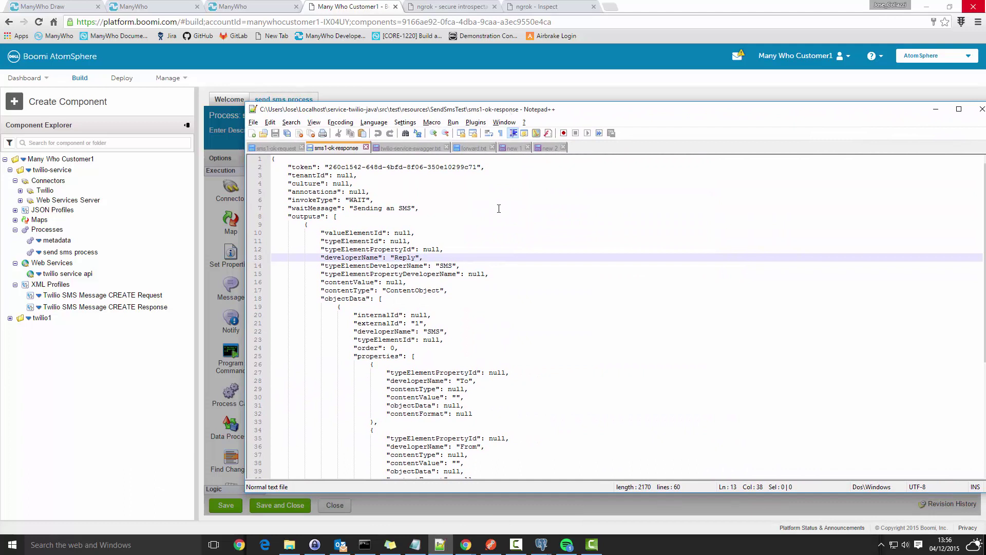
{"action": "scroll", "coordinate": [486, 212], "scroll_direction": "down", "scroll_amount": 7}
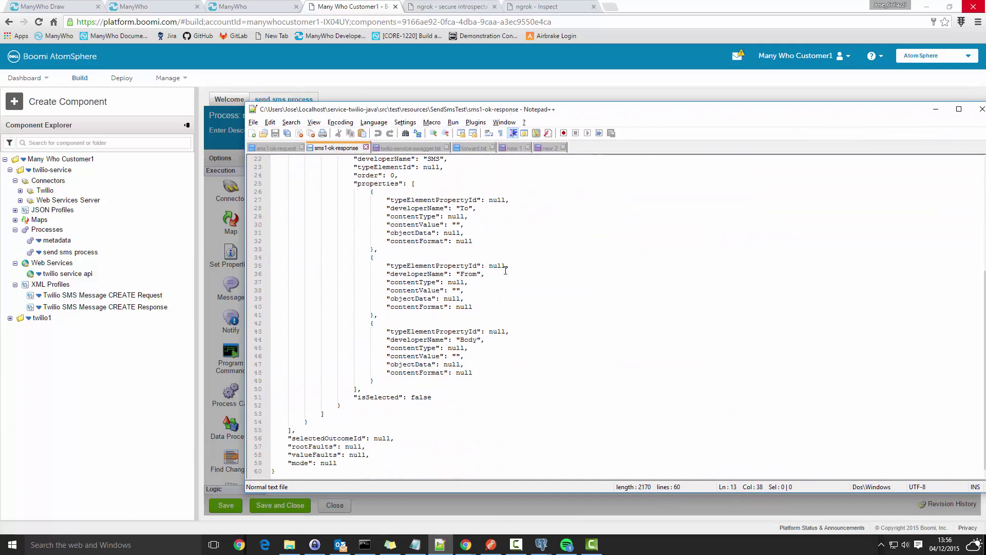
{"action": "scroll", "coordinate": [505, 270], "scroll_direction": "up", "scroll_amount": 7}
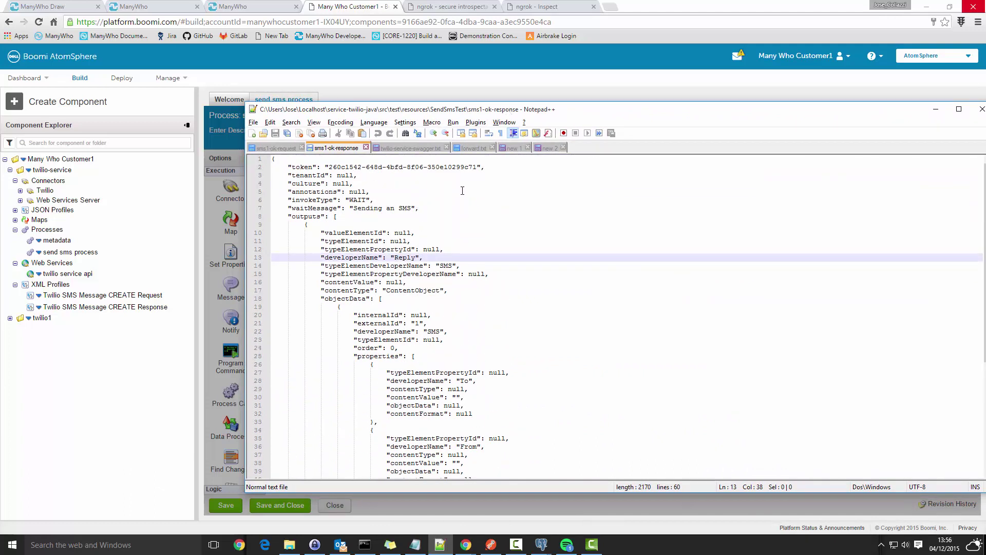
{"action": "key", "text": "ctrl+a"}
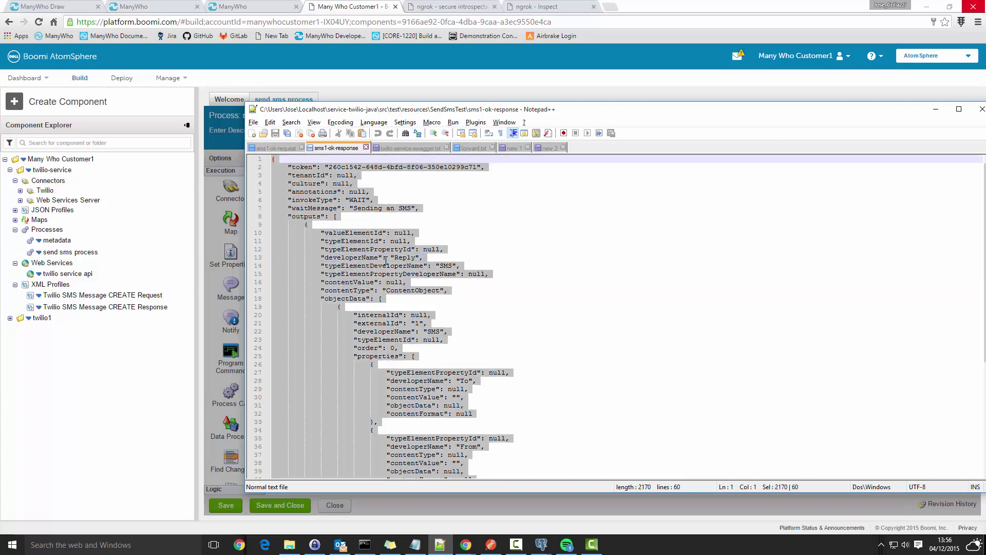
{"action": "key", "text": "alt+Tab"}
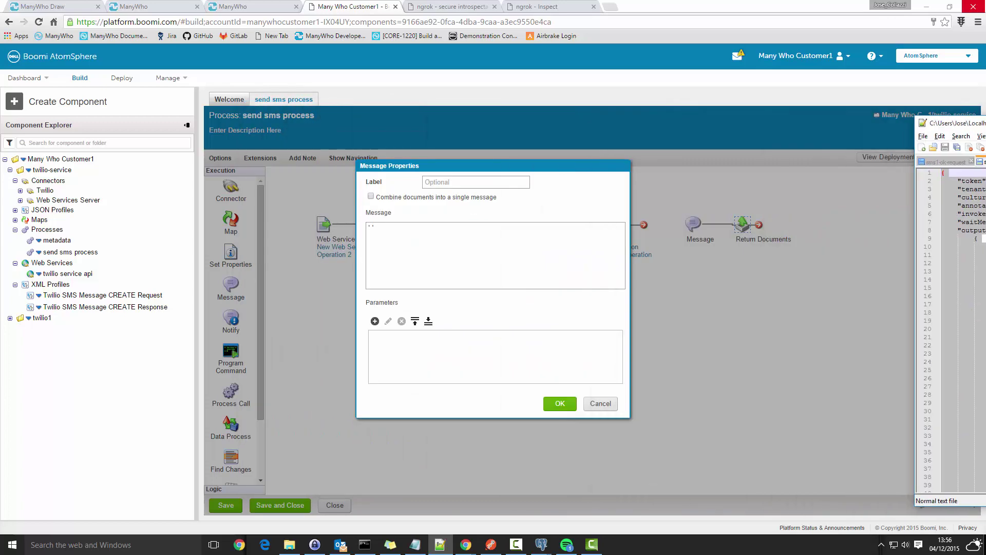
{"action": "left_click", "coordinate": [377, 232]}
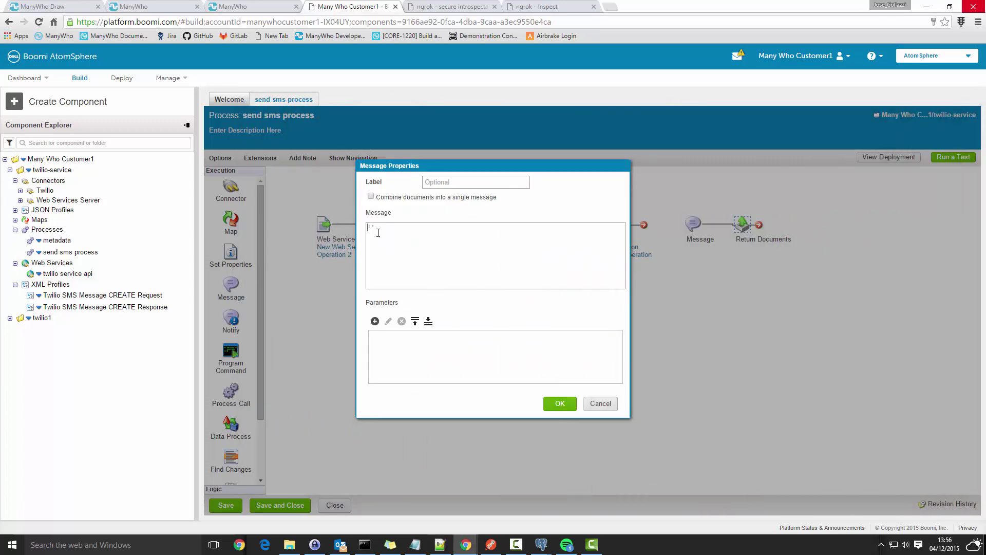
{"action": "key", "text": "ctrl+v"}
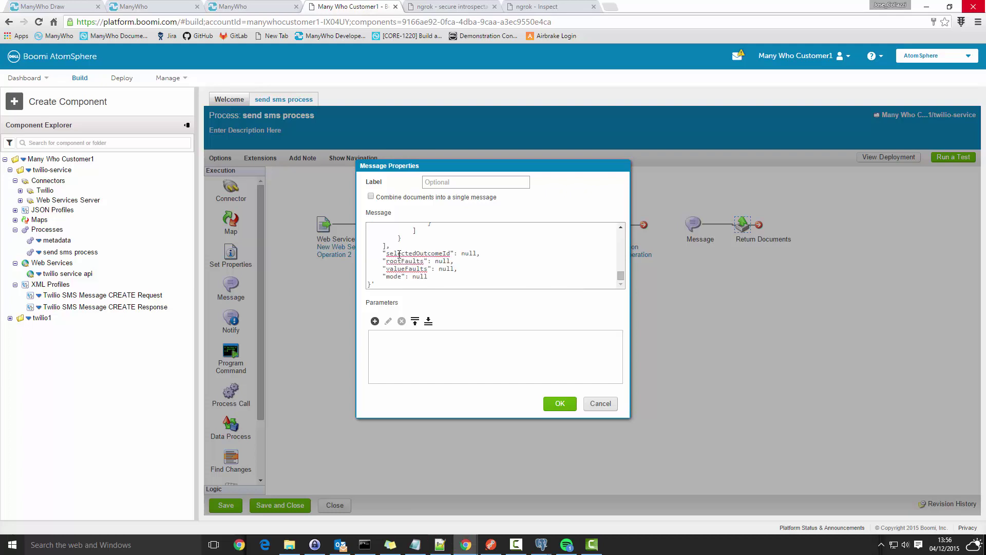
Step: Replace the message's token value with the placeholder '{1}' in single quotes, set invokeType to FORWARD, and confirm the message
{"action": "scroll", "coordinate": [416, 232], "scroll_direction": "up", "scroll_amount": 10}
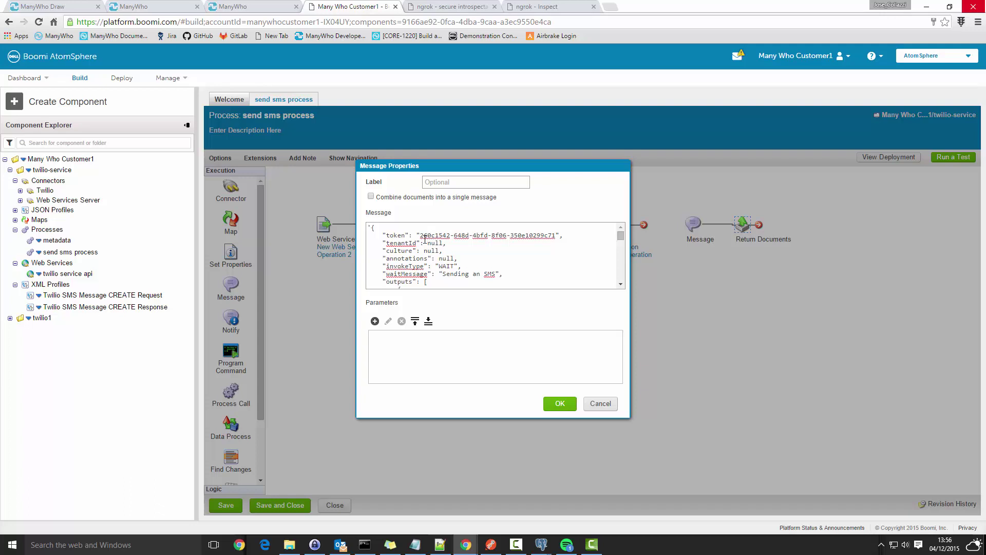
{"action": "left_click_drag", "start_coordinate": [421, 235], "coordinate": [555, 236]}
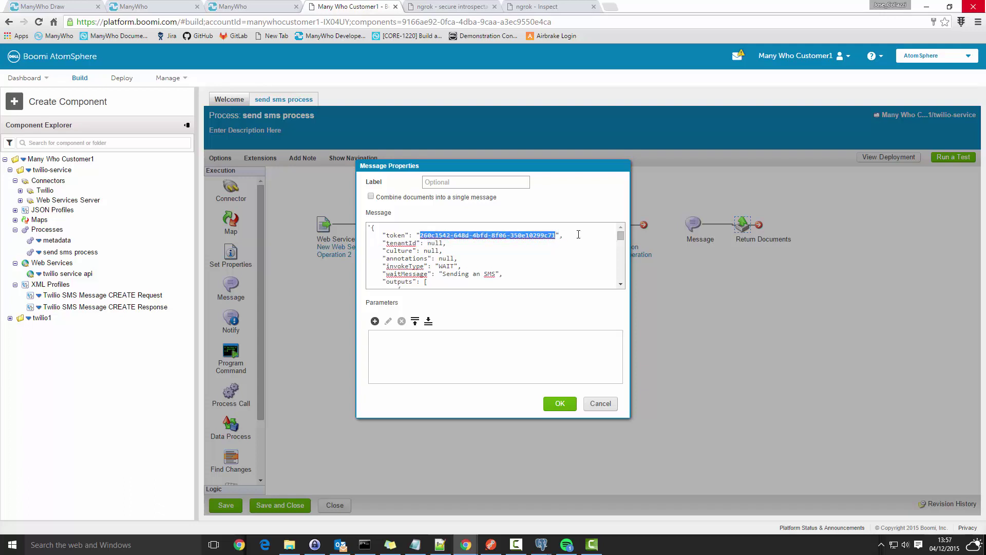
{"action": "type", "text": "{}"}
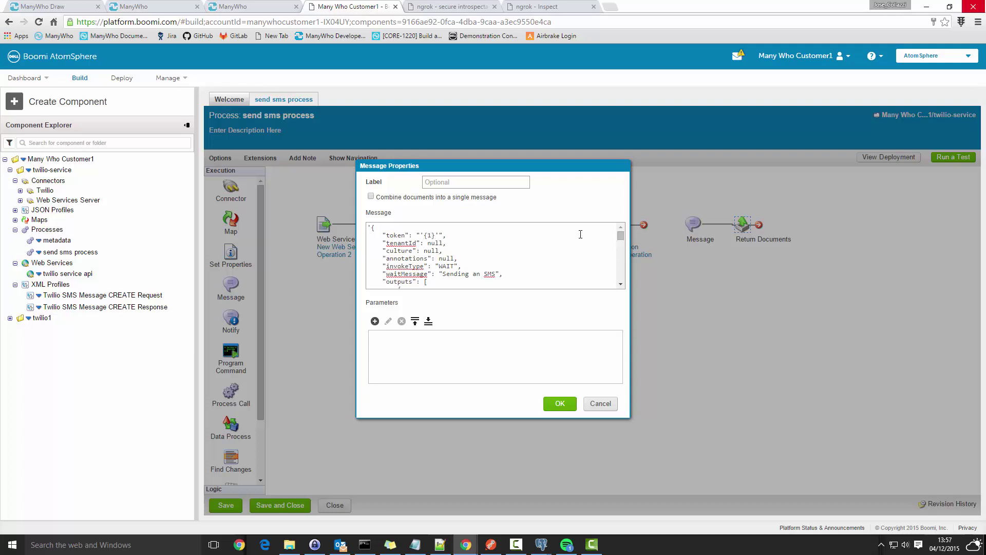
{"action": "double_click", "coordinate": [451, 266]}
{"action": "type", "text": "FORWARD"}
{"action": "left_click", "coordinate": [558, 404]}
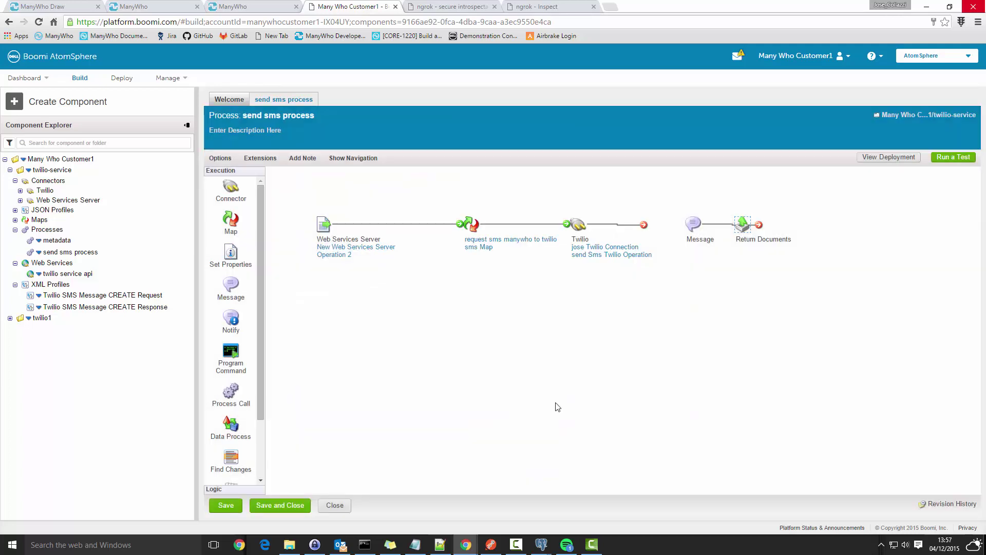
Step: Move Return Documents further from the Message shape and connect Twilio to Message
{"action": "left_click_drag", "start_coordinate": [732, 227], "coordinate": [805, 225]}
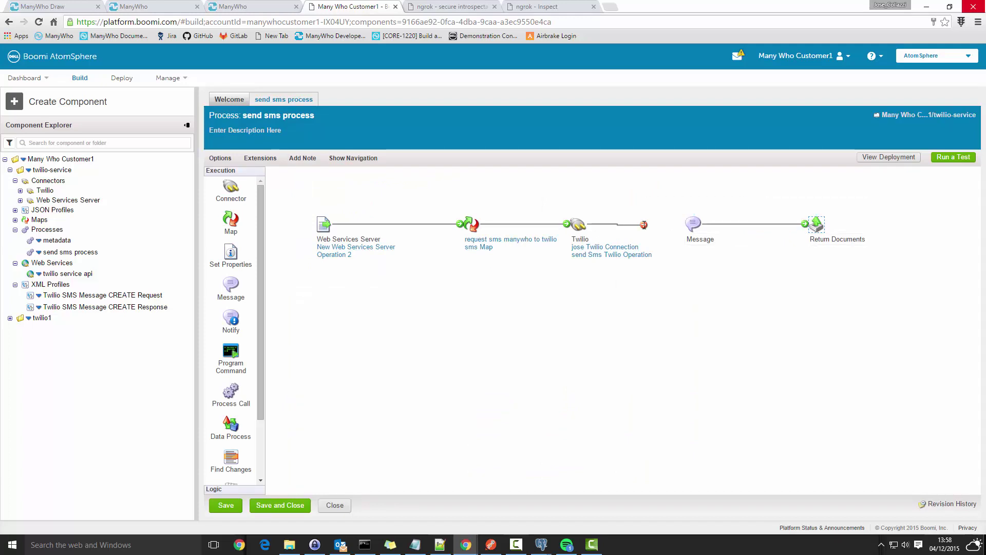
{"action": "left_click_drag", "start_coordinate": [644, 225], "coordinate": [687, 224]}
Step: Reopen the Message shape's properties and check the {1} placeholder in the token field
{"action": "mouse_move", "coordinate": [693, 222]}
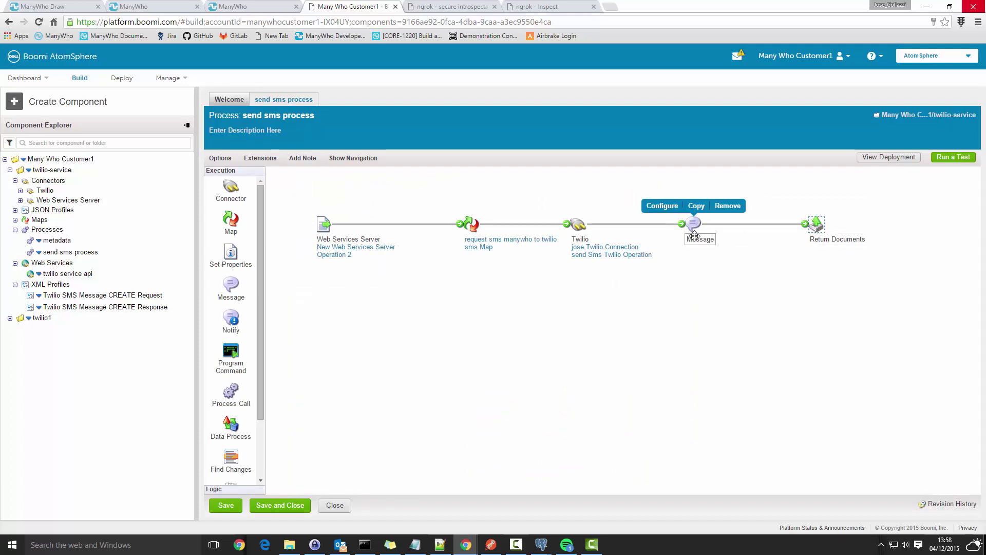
{"action": "left_click", "coordinate": [693, 223]}
{"action": "double_click", "coordinate": [694, 223]}
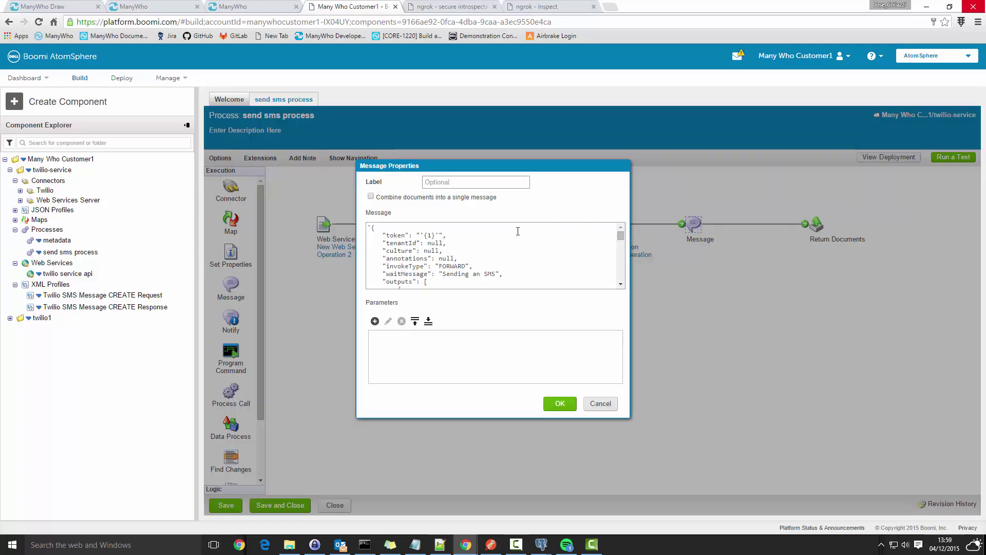
{"action": "left_click_drag", "start_coordinate": [424, 235], "coordinate": [439, 235]}
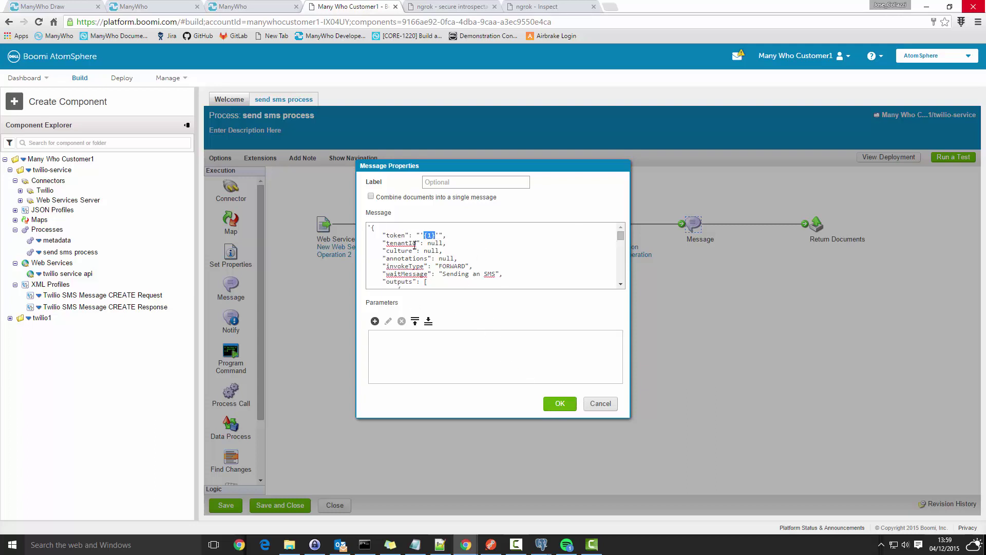
{"action": "left_click", "coordinate": [559, 403]}
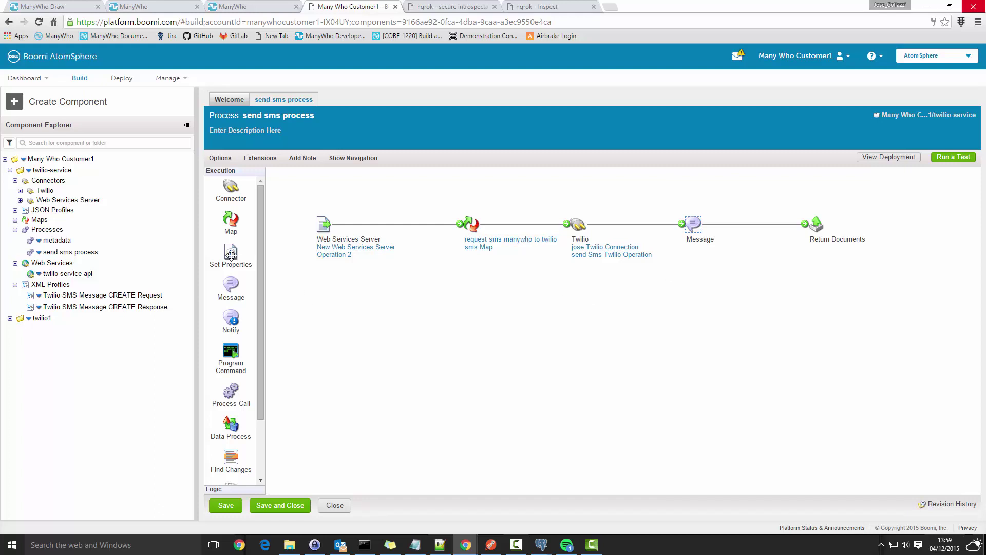
Step: Place a Set Properties shape above the map, label it "set sms Property", and start adding a property of type Process Property
{"action": "left_click_drag", "start_coordinate": [230, 252], "coordinate": [481, 194]}
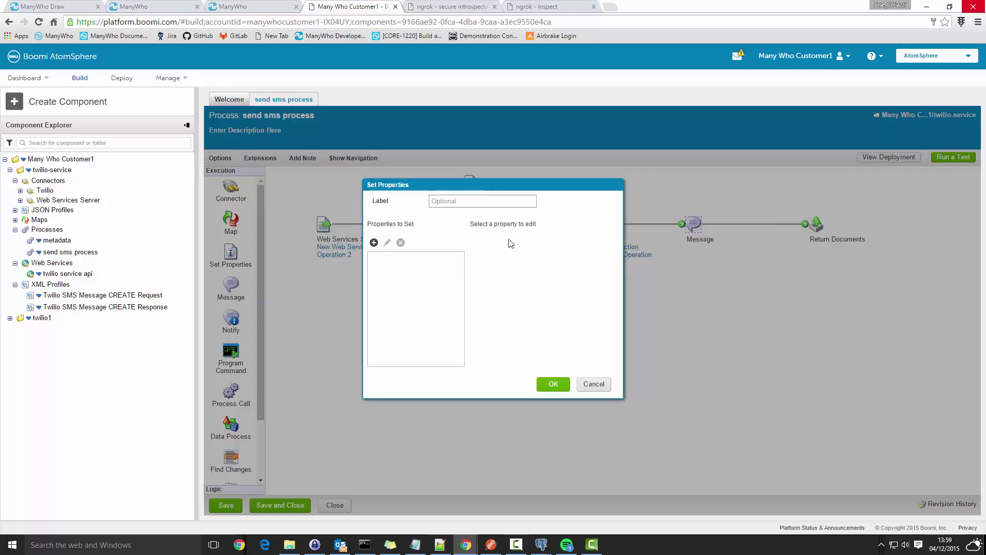
{"action": "type", "text": "set sms Property"}
{"action": "left_click", "coordinate": [374, 242]}
{"action": "left_click", "coordinate": [422, 232]}
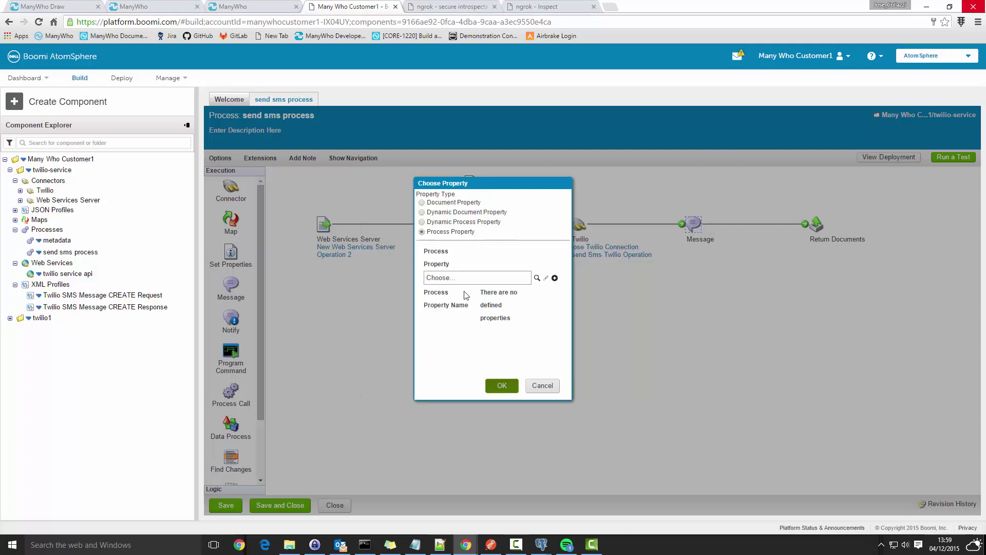
Step: Create a process property component named "Send Sms Process Property" with a String property labelled token, save it, and use it as the property to set
{"action": "left_click", "coordinate": [555, 279]}
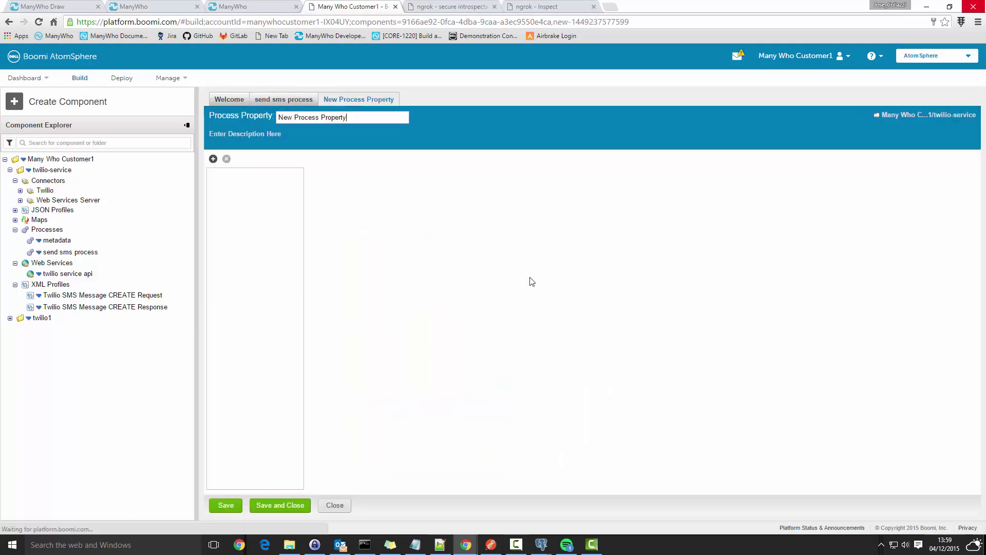
{"action": "double_click", "coordinate": [288, 117]}
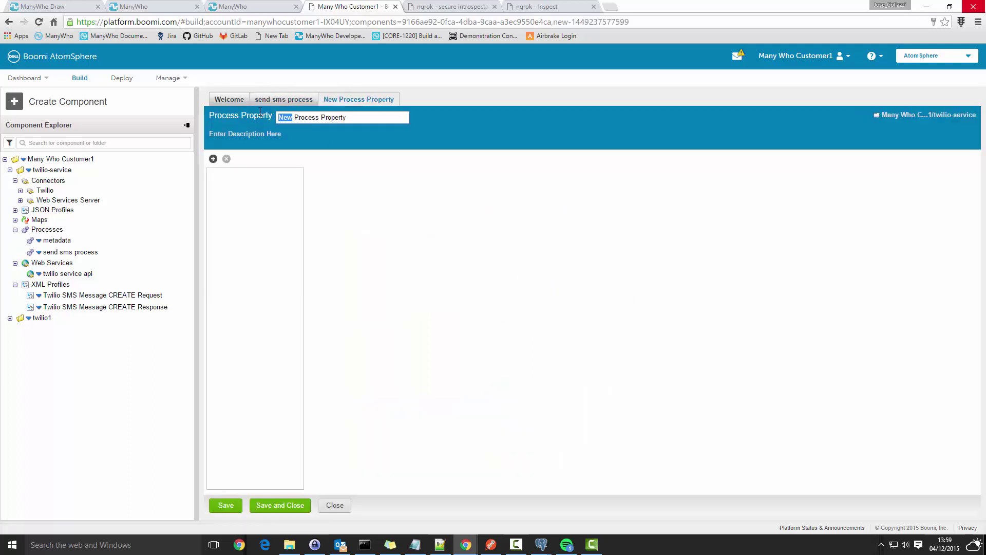
{"action": "type", "text": "Send "}
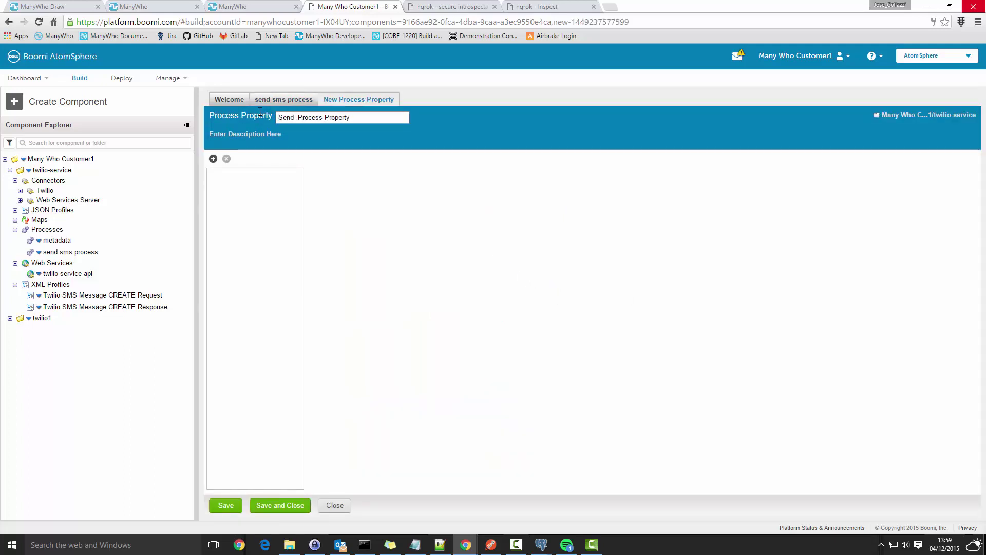
{"action": "type", "text": "Sms"}
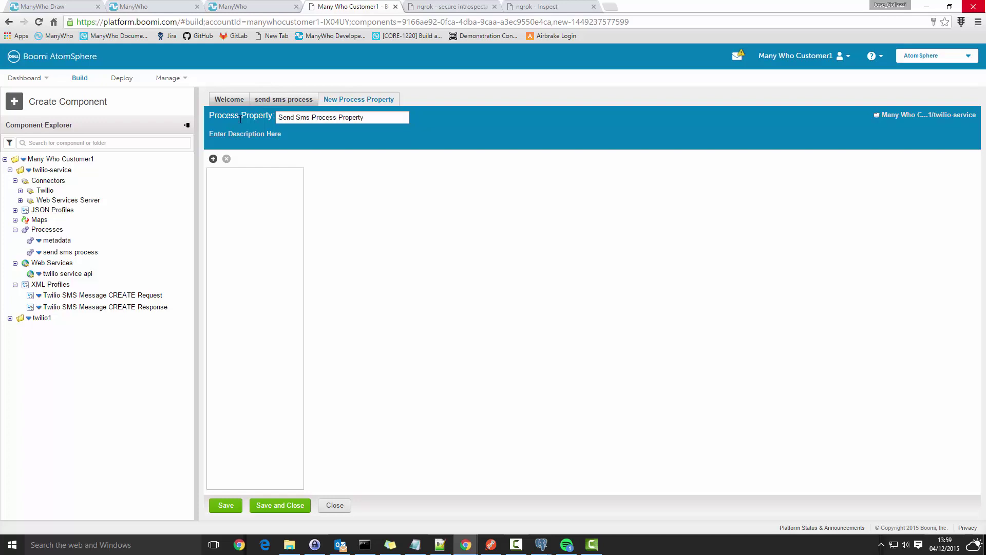
{"action": "left_click", "coordinate": [213, 158]}
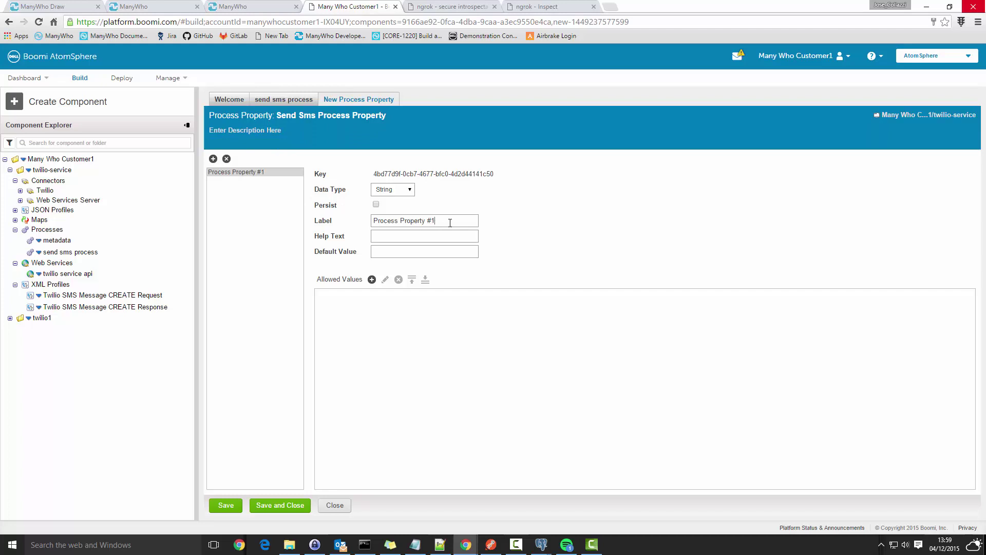
{"action": "left_click_drag", "start_coordinate": [450, 223], "coordinate": [372, 220]}
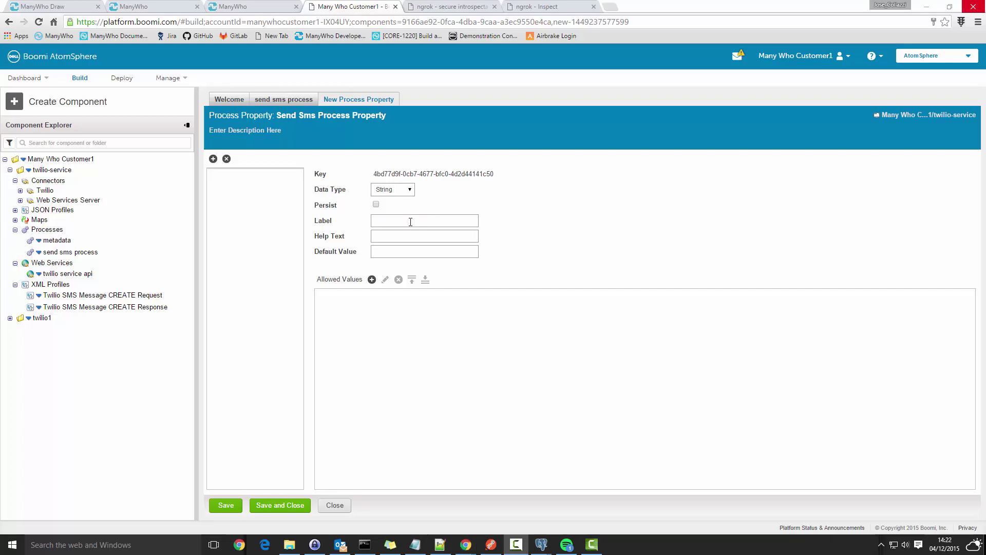
{"action": "type", "text": "token"}
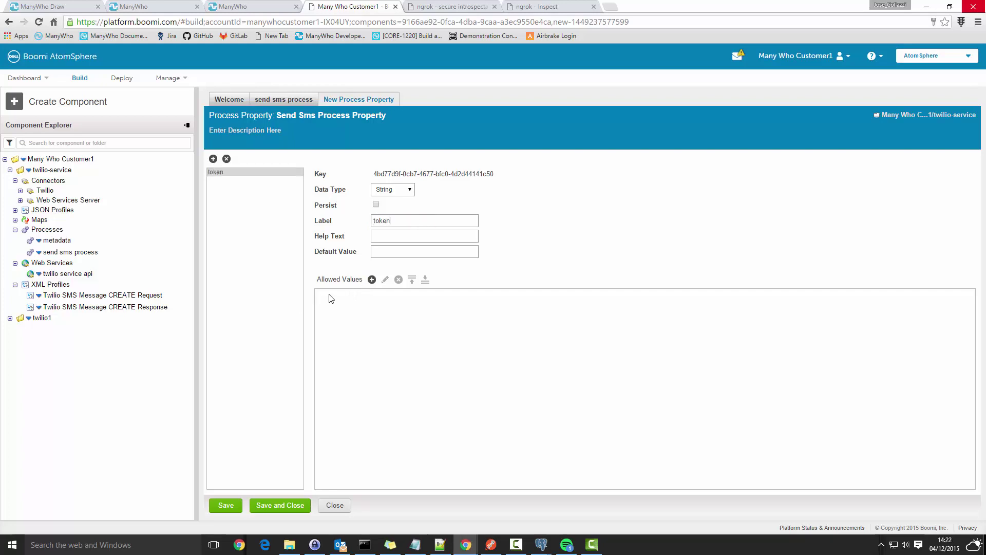
{"action": "left_click", "coordinate": [298, 507]}
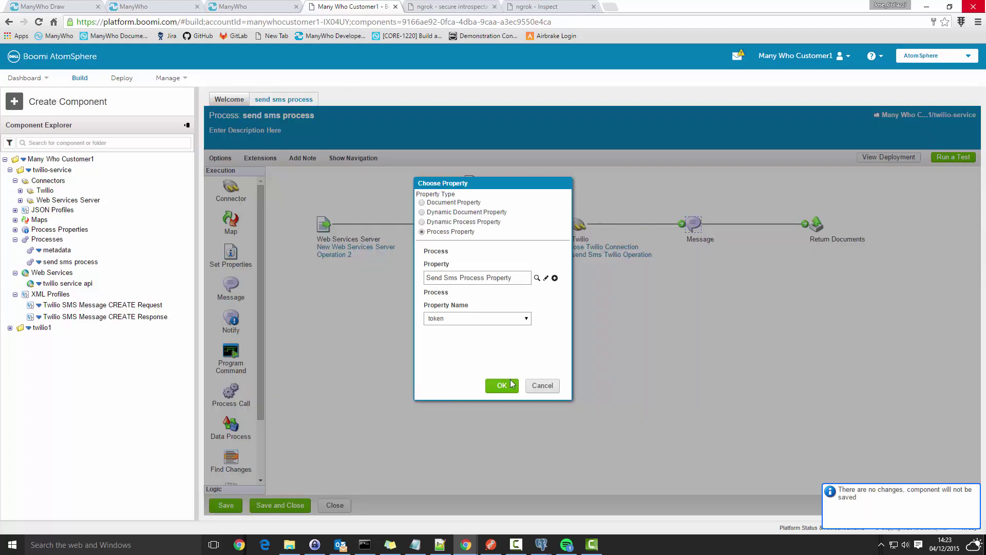
{"action": "left_click", "coordinate": [505, 383]}
Step: Add a Profile Element parameter to the token property, with profile type JSON and the request sms JSON Profile from twilio-service
{"action": "left_click", "coordinate": [415, 263]}
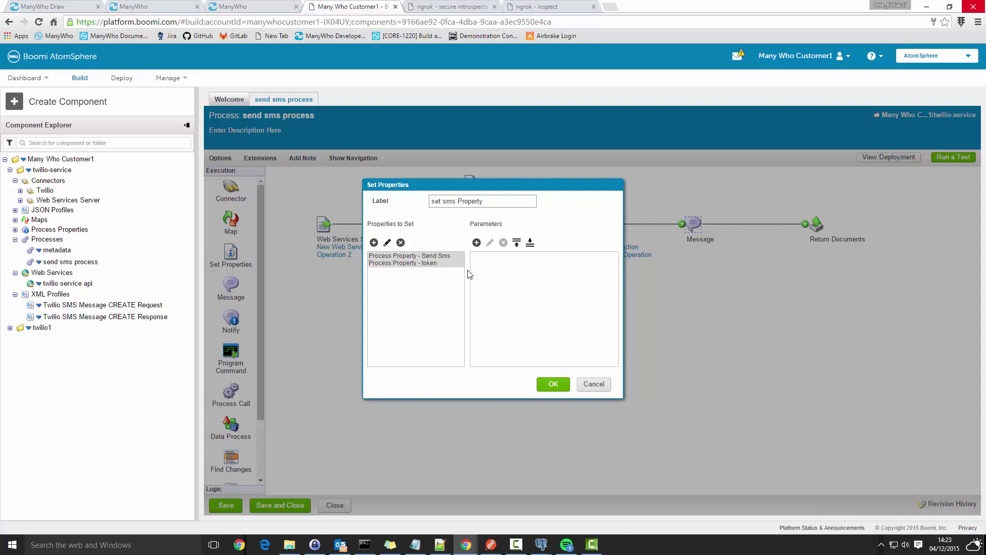
{"action": "left_click", "coordinate": [477, 243]}
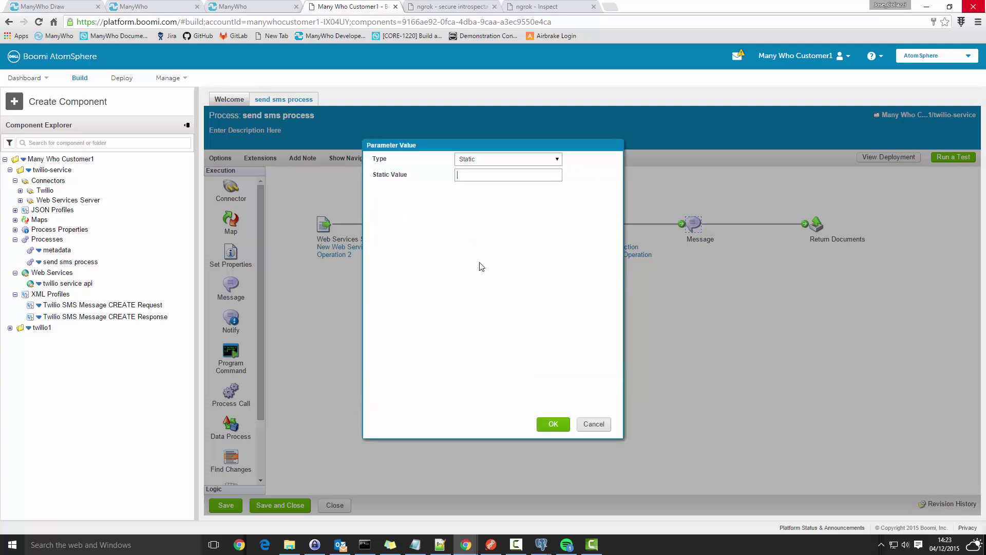
{"action": "left_click", "coordinate": [548, 159]}
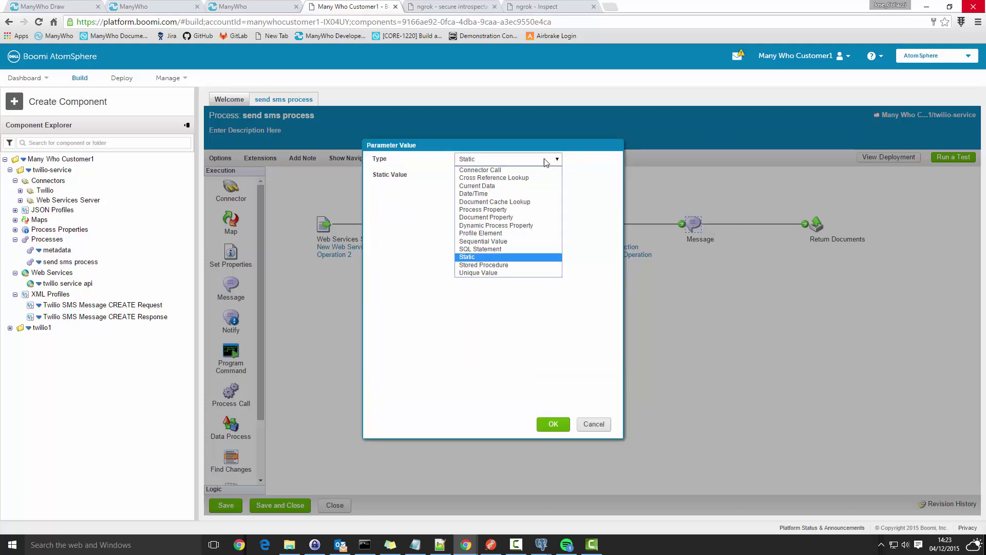
{"action": "left_click", "coordinate": [500, 235]}
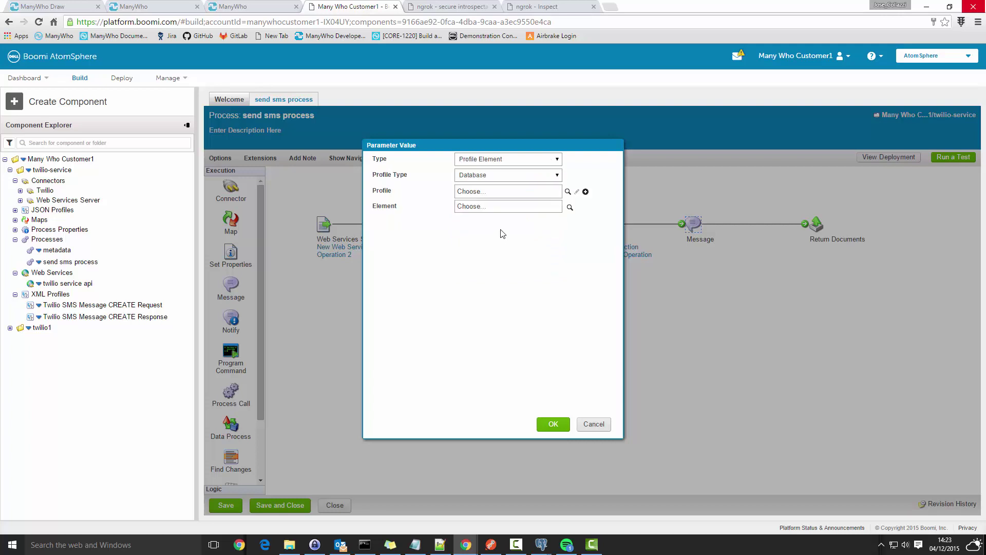
{"action": "left_click", "coordinate": [551, 175]}
{"action": "left_click", "coordinate": [544, 209]}
{"action": "left_click", "coordinate": [569, 192]}
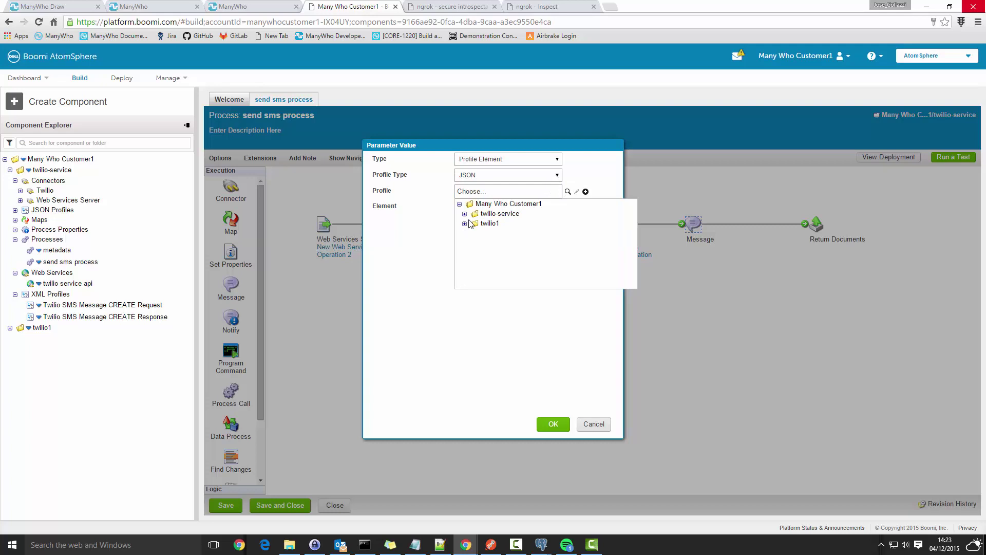
{"action": "left_click", "coordinate": [465, 214]}
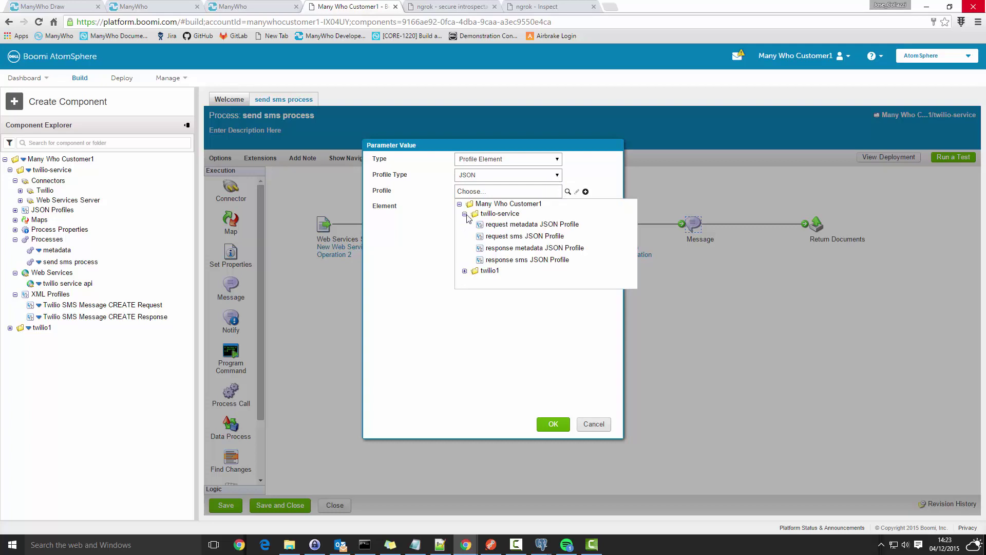
{"action": "left_click", "coordinate": [553, 238]}
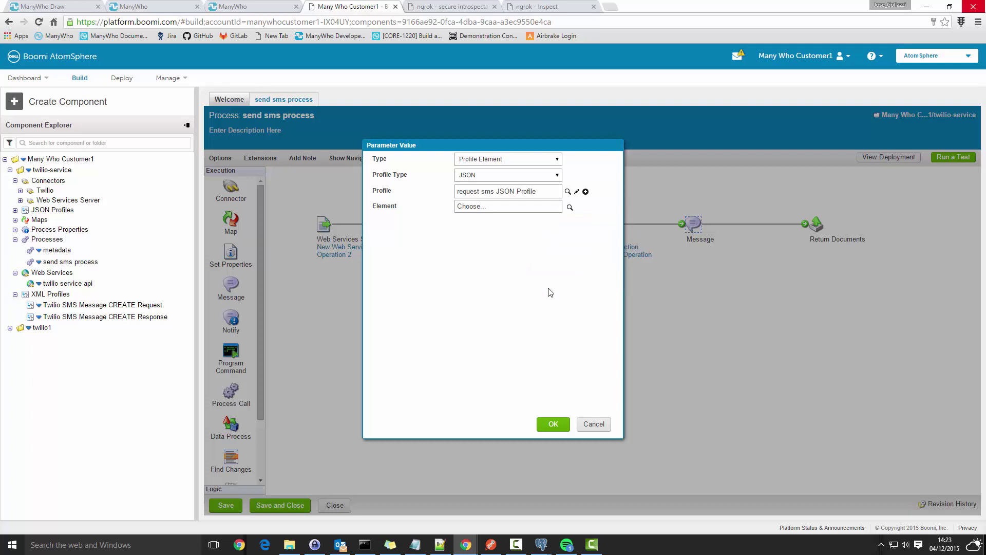
Step: Choose the profile's token field as the parameter's element, and confirm the parameter and the set sms Property shape
{"action": "left_click", "coordinate": [569, 206]}
{"action": "left_click", "coordinate": [466, 253]}
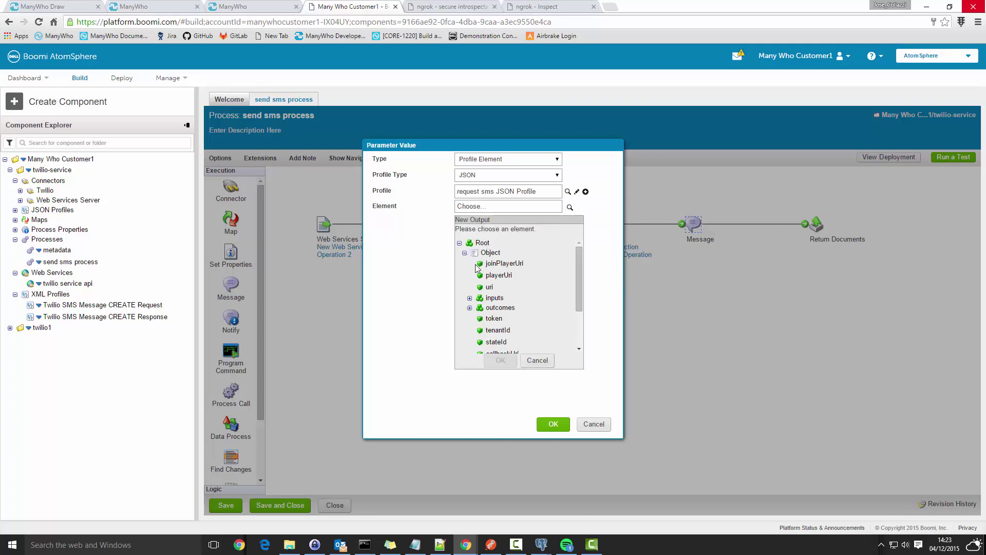
{"action": "left_click", "coordinate": [496, 318]}
{"action": "left_click", "coordinate": [553, 424]}
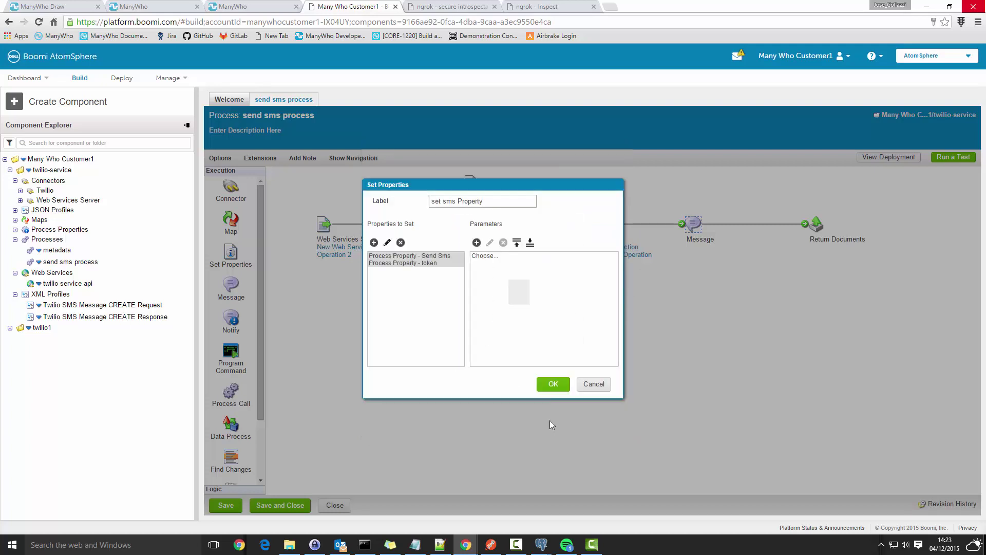
{"action": "left_click", "coordinate": [559, 385]}
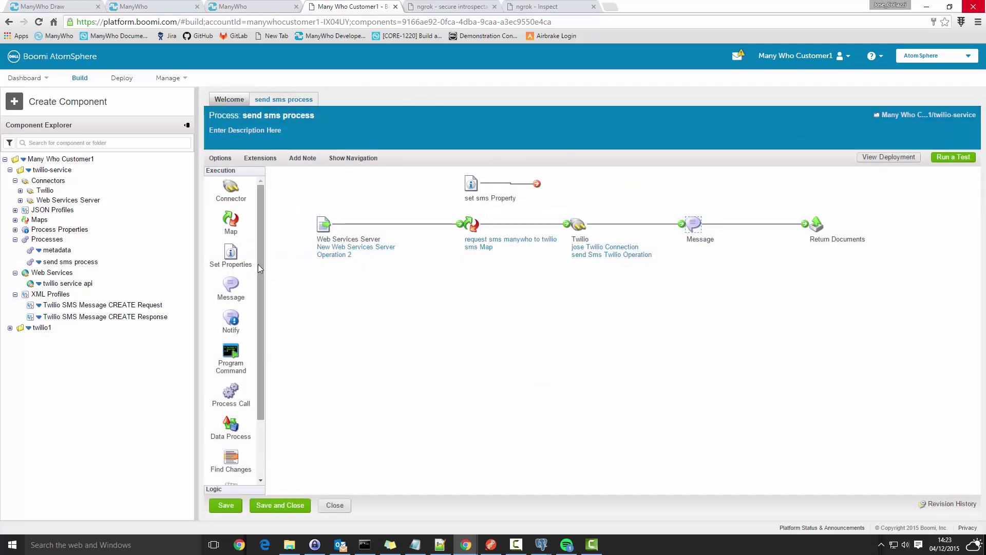
Step: Insert a two-way Branch shape between Web Services Server and the map
{"action": "scroll", "coordinate": [251, 363], "scroll_direction": "down", "scroll_amount": 3}
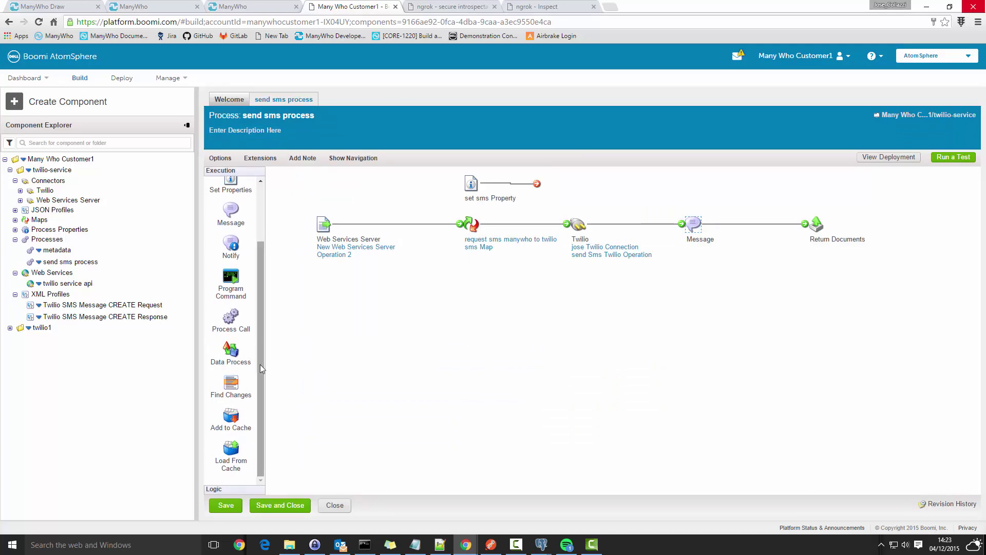
{"action": "scroll", "coordinate": [260, 365], "scroll_direction": "up", "scroll_amount": 3}
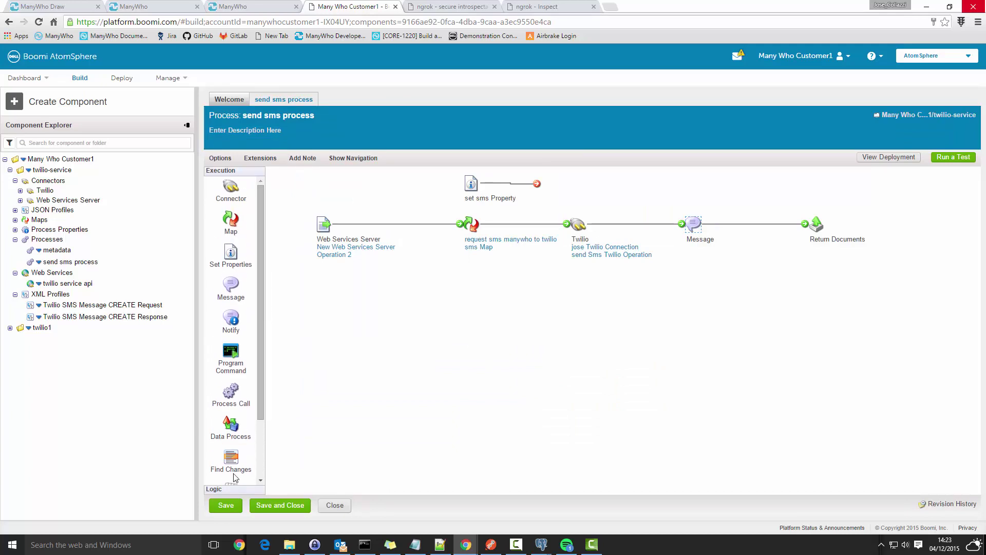
{"action": "left_click", "coordinate": [228, 490]}
{"action": "left_click_drag", "start_coordinate": [230, 212], "coordinate": [414, 224]}
{"action": "left_click", "coordinate": [512, 313]}
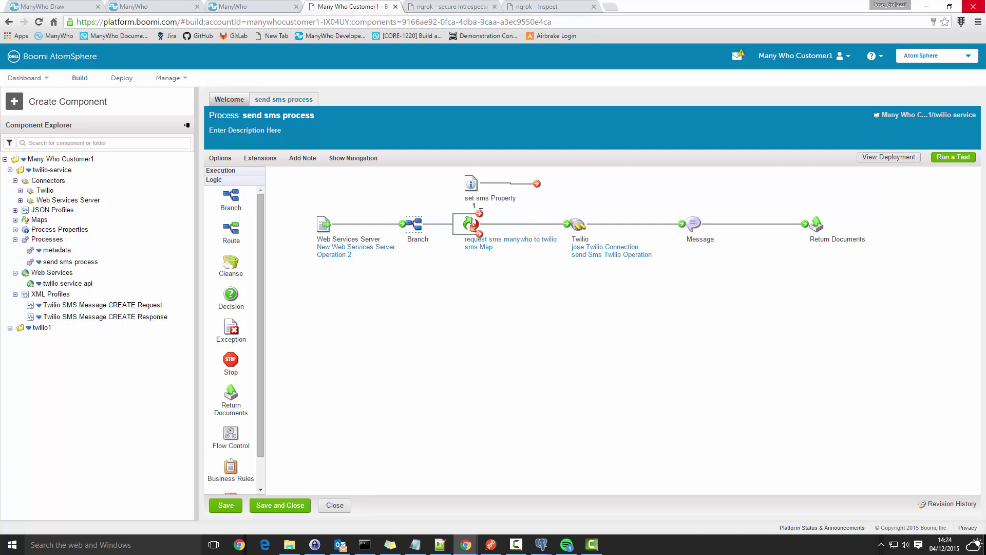
Step: Connect branch 1 to set sms Property and branch 2 to the map, and move the map, Twilio, Message and Return Documents row lower
{"action": "left_click_drag", "start_coordinate": [479, 213], "coordinate": [469, 183]}
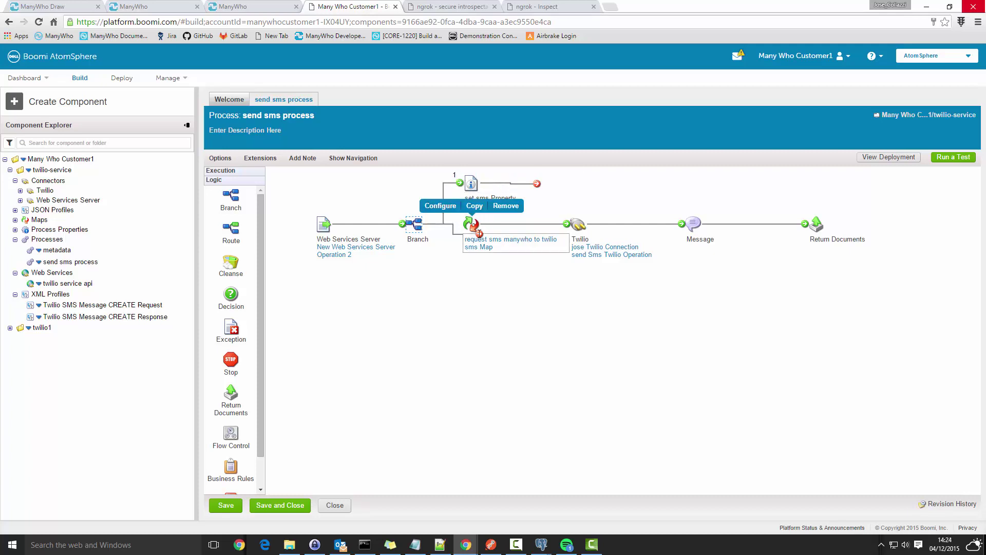
{"action": "mouse_move", "coordinate": [479, 232]}
{"action": "left_mouse_down"}
{"action": "mouse_move", "coordinate": [439, 233]}
{"action": "mouse_move", "coordinate": [451, 216]}
{"action": "mouse_move", "coordinate": [475, 225]}
{"action": "left_mouse_up"}
{"action": "left_click_drag", "start_coordinate": [849, 210], "coordinate": [474, 259]}
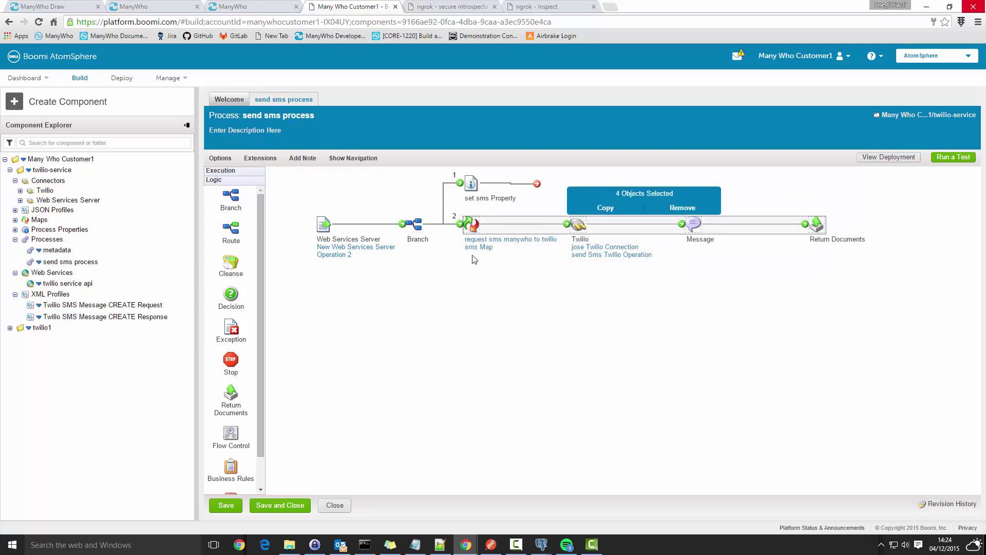
{"action": "left_click_drag", "start_coordinate": [470, 225], "coordinate": [470, 257]}
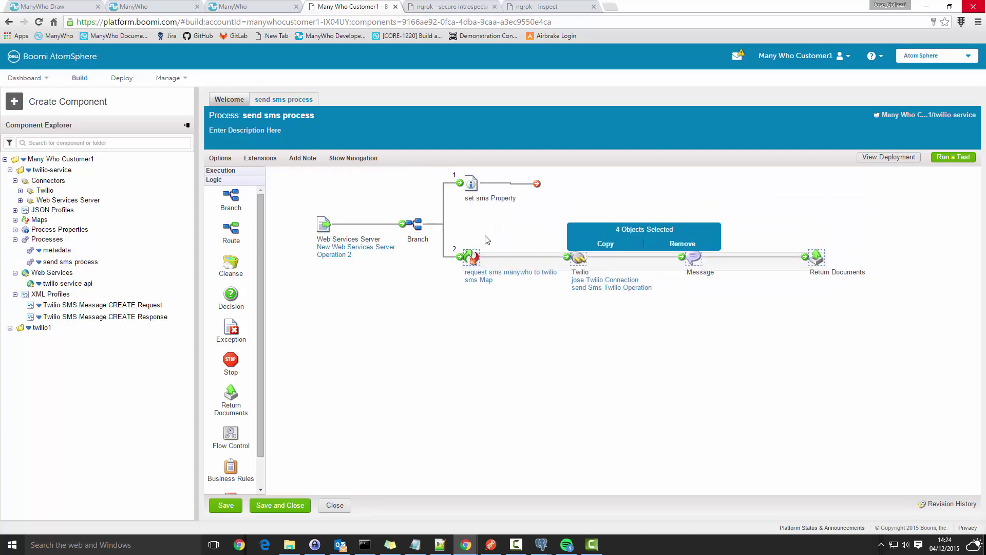
Step: Add a Stop shape that ends and continues, and attach it to the open path after set sms Property
{"action": "left_click", "coordinate": [486, 239]}
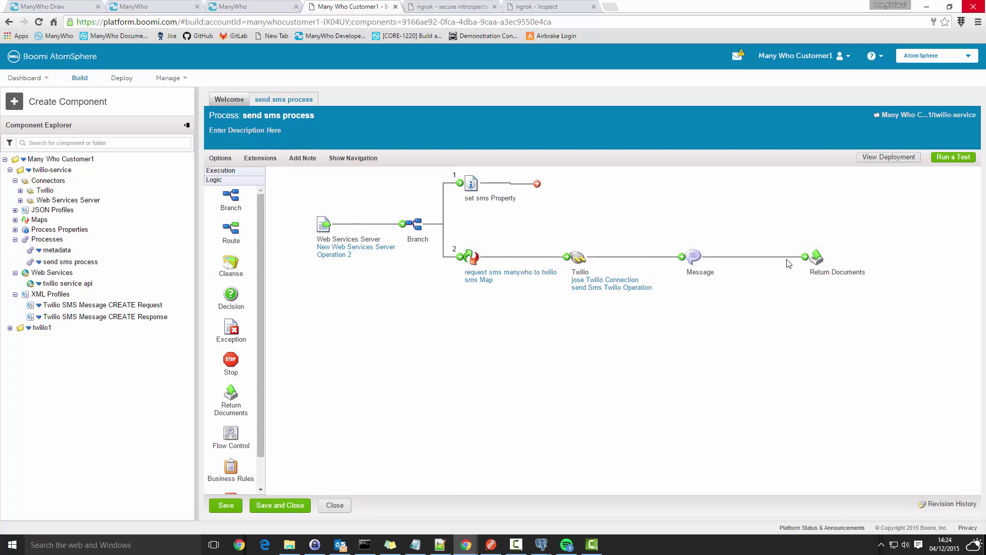
{"action": "left_click_drag", "start_coordinate": [230, 361], "coordinate": [548, 195]}
{"action": "left_click", "coordinate": [492, 307]}
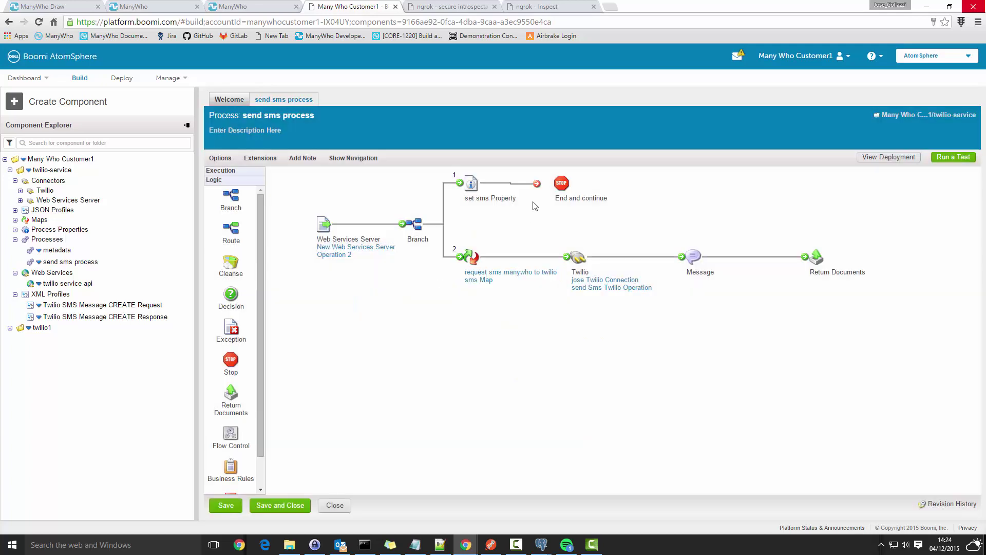
{"action": "left_click_drag", "start_coordinate": [562, 183], "coordinate": [538, 183]}
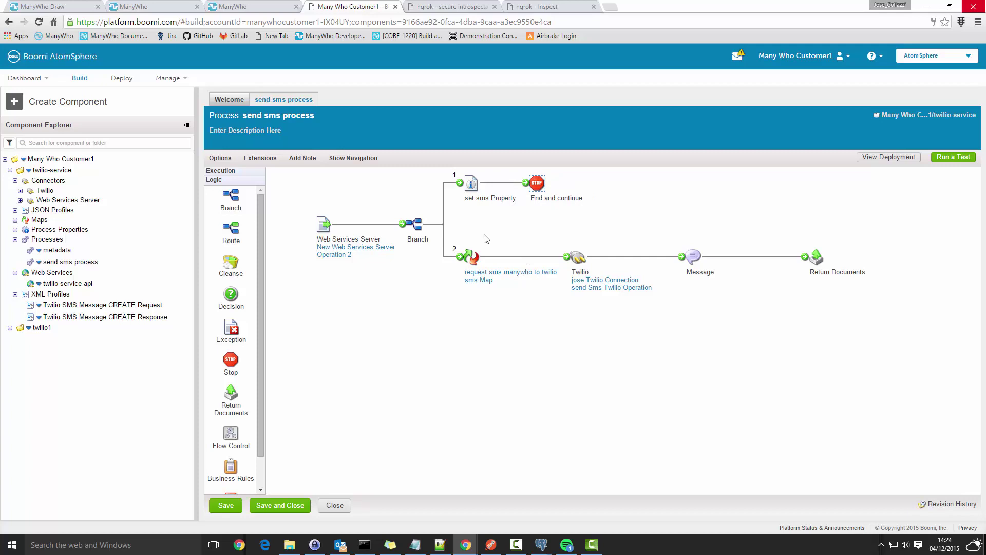
Step: Add a Process Property parameter to the Message shape, using the token property of Send Sms Process Property from twilio-service
{"action": "mouse_move", "coordinate": [696, 256]}
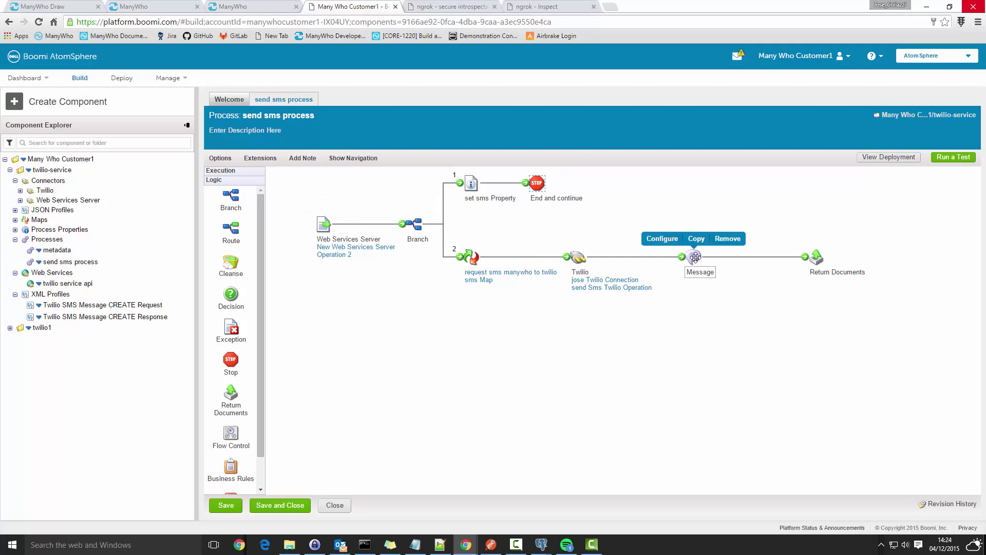
{"action": "double_click", "coordinate": [694, 259]}
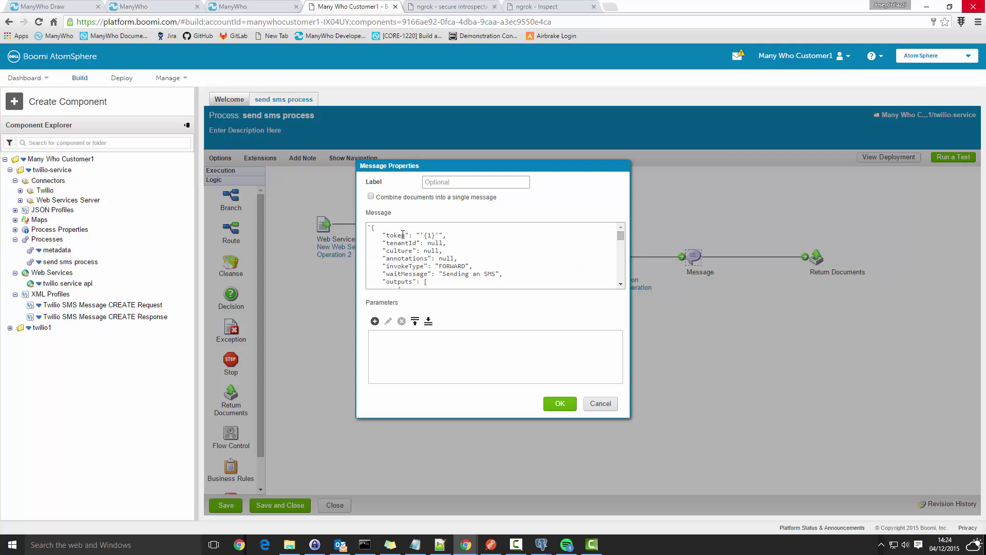
{"action": "left_click", "coordinate": [374, 321]}
{"action": "left_click", "coordinate": [558, 161]}
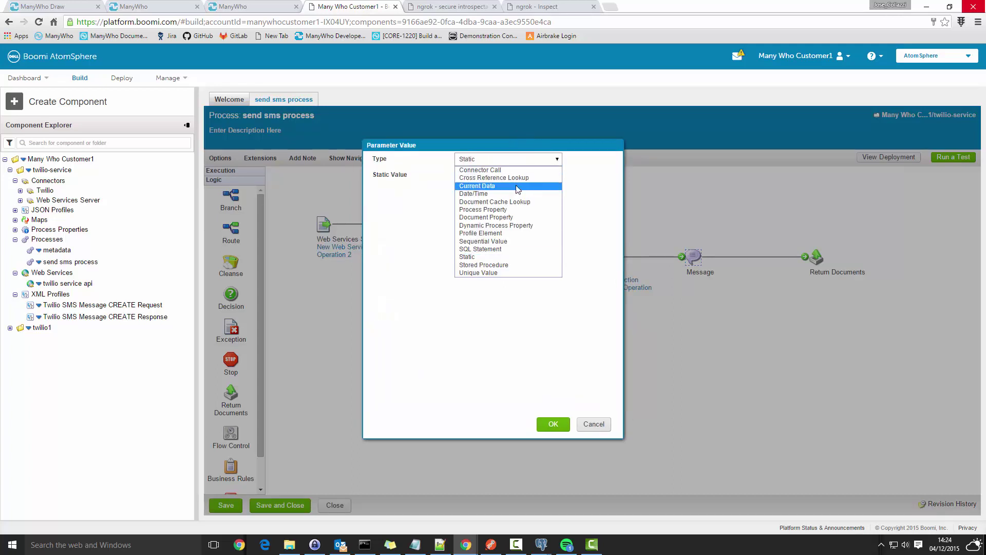
{"action": "left_click", "coordinate": [507, 210]}
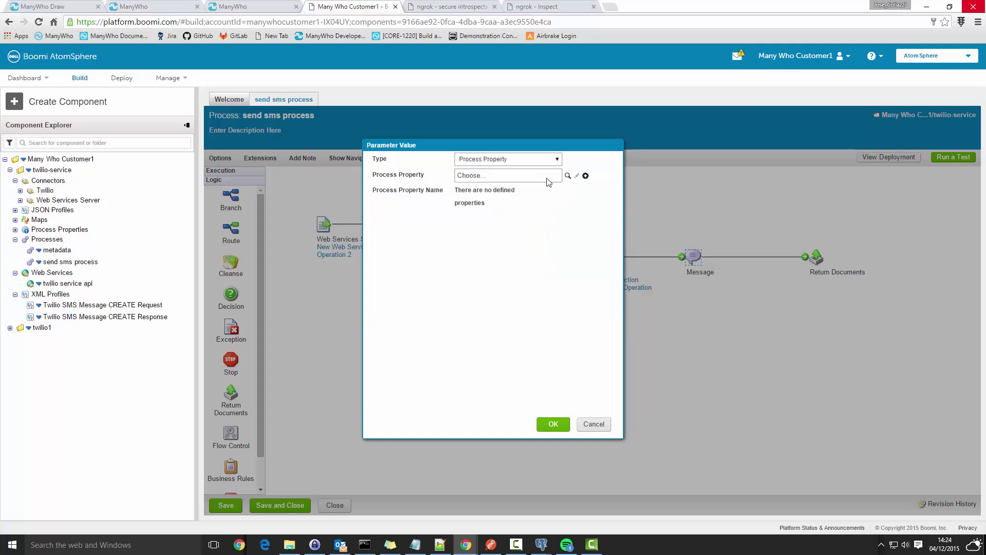
{"action": "left_click", "coordinate": [568, 176]}
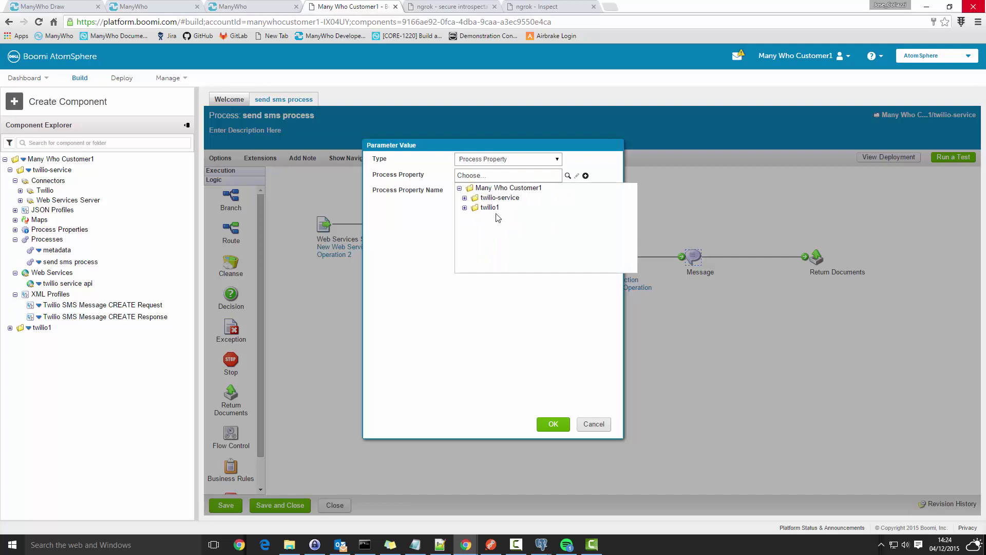
{"action": "left_click", "coordinate": [465, 198]}
{"action": "left_click", "coordinate": [510, 209]}
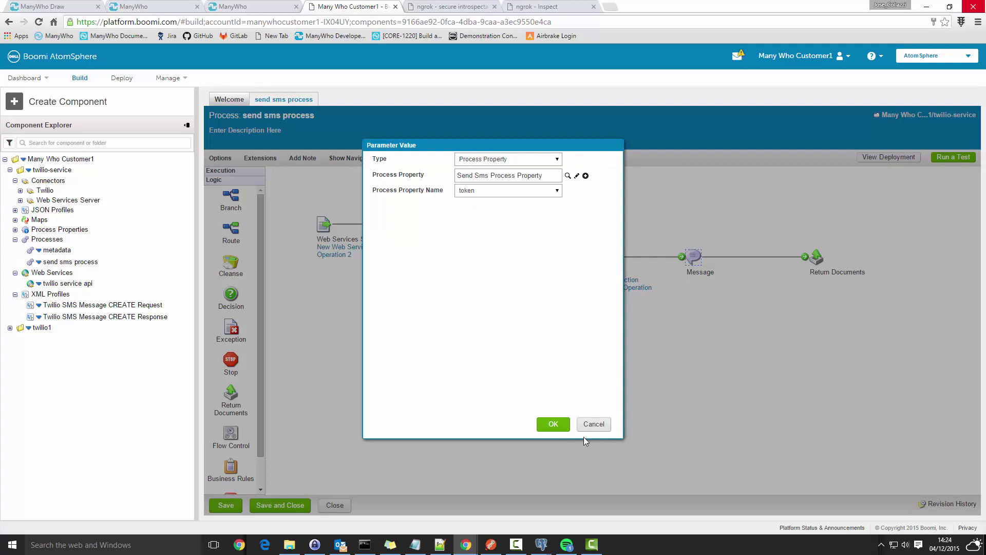
{"action": "left_click", "coordinate": [553, 423]}
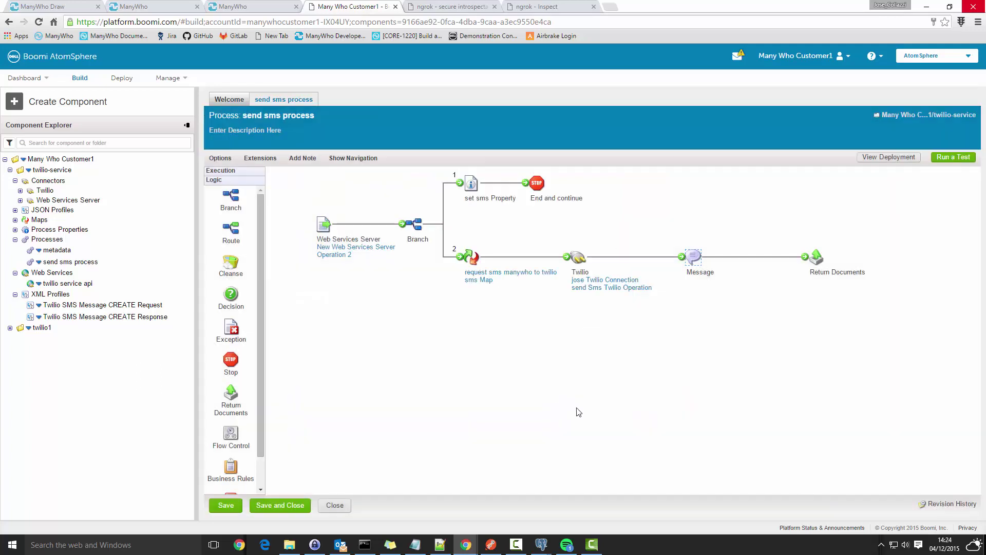
Step: In set sms Property, set the token property's parameter element to token (Root/Object/token), then save and close the process
{"action": "mouse_move", "coordinate": [469, 209]}
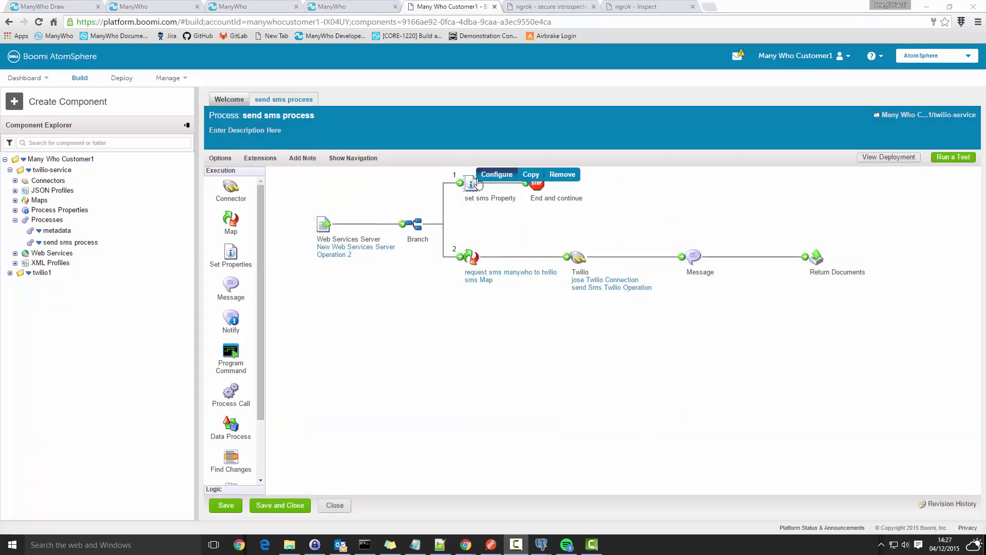
{"action": "left_click", "coordinate": [470, 185]}
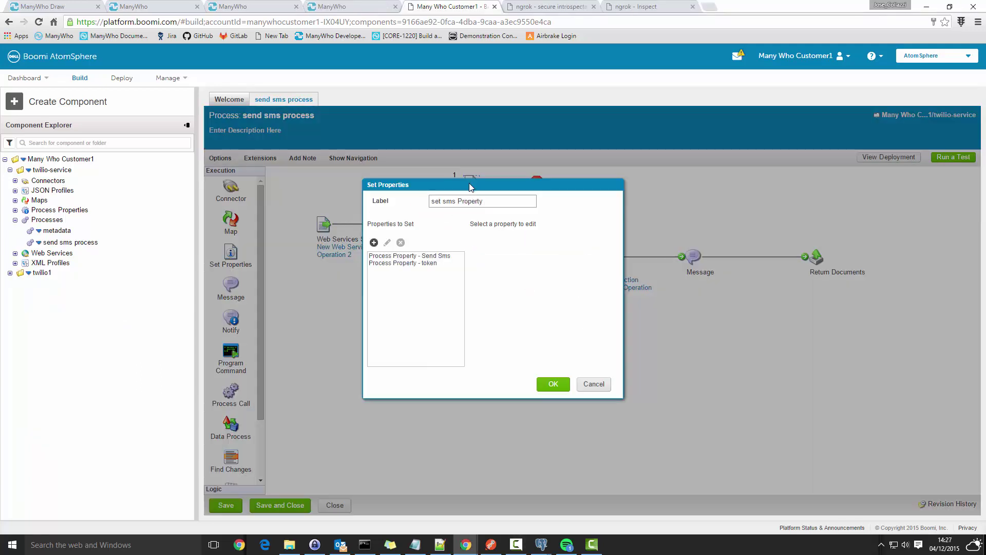
{"action": "left_click", "coordinate": [403, 263]}
{"action": "double_click", "coordinate": [514, 256]}
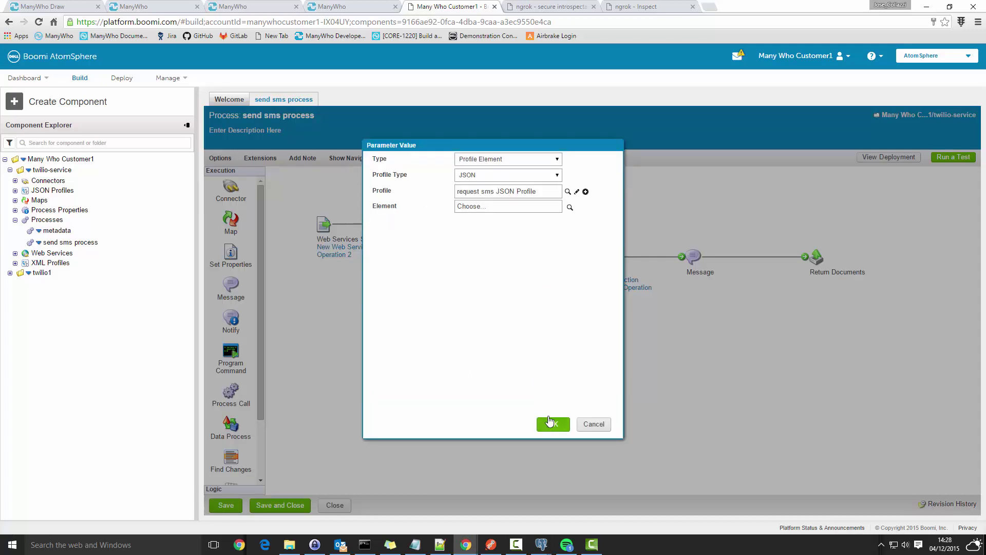
{"action": "left_click", "coordinate": [570, 207]}
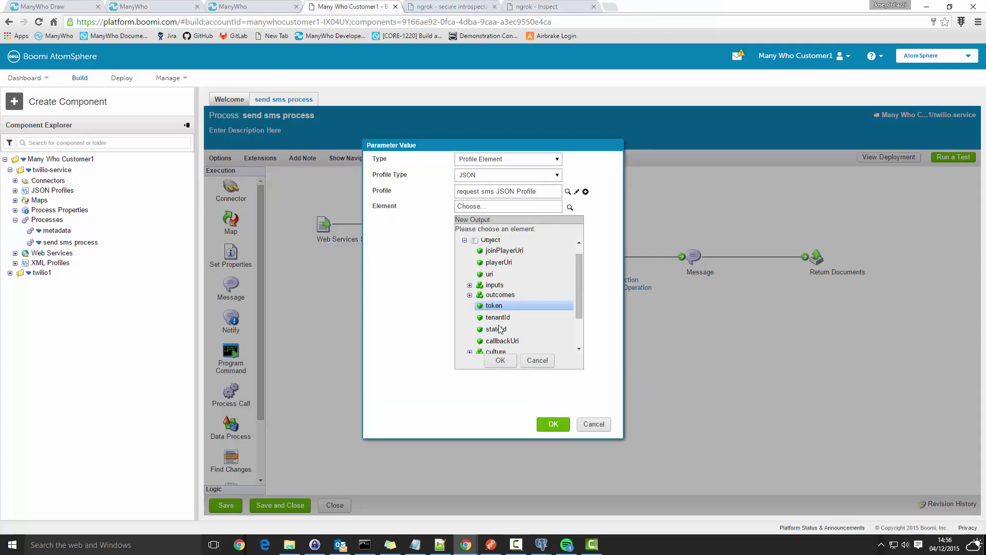
{"action": "left_click", "coordinate": [500, 360]}
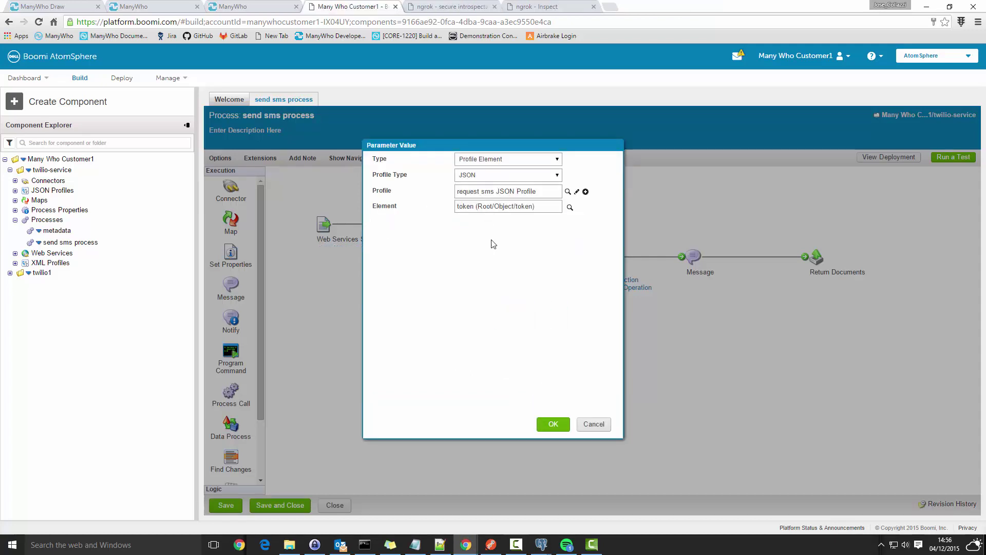
{"action": "left_click", "coordinate": [553, 423]}
{"action": "left_click", "coordinate": [551, 382]}
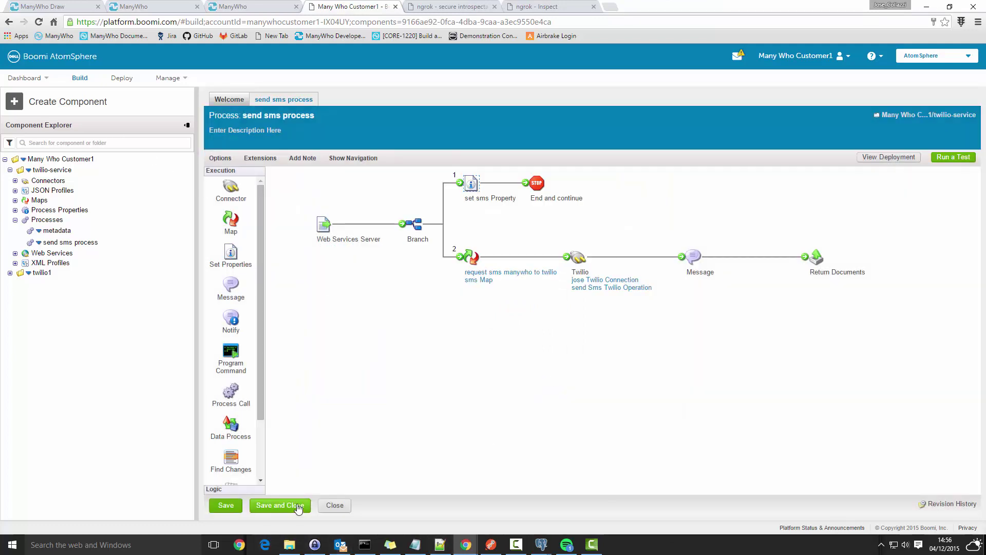
{"action": "left_click", "coordinate": [279, 505]}
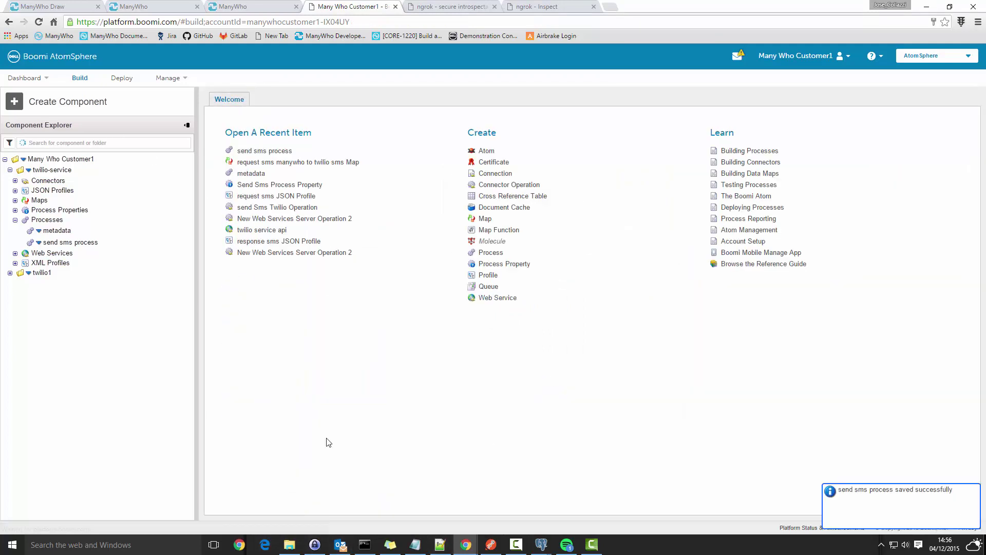
Step: Deploy the send sms process from twilio-service to the development environment
{"action": "left_click", "coordinate": [119, 78]}
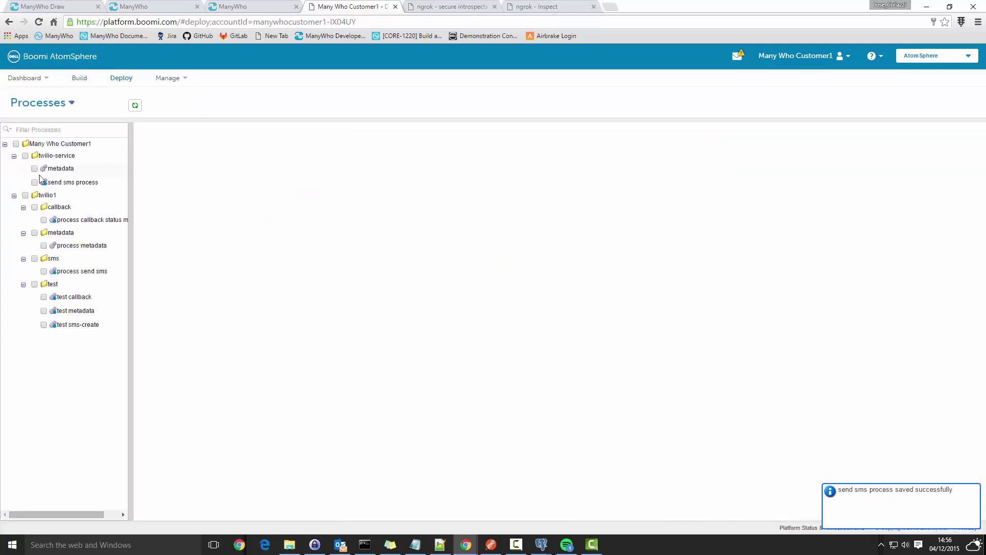
{"action": "left_click", "coordinate": [34, 182]}
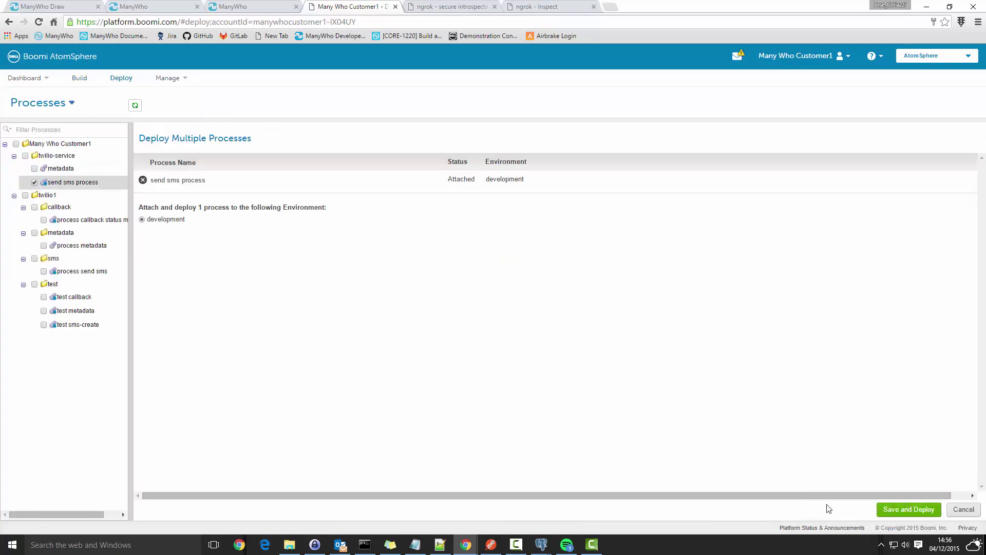
{"action": "left_click", "coordinate": [896, 510]}
{"action": "left_click", "coordinate": [592, 397]}
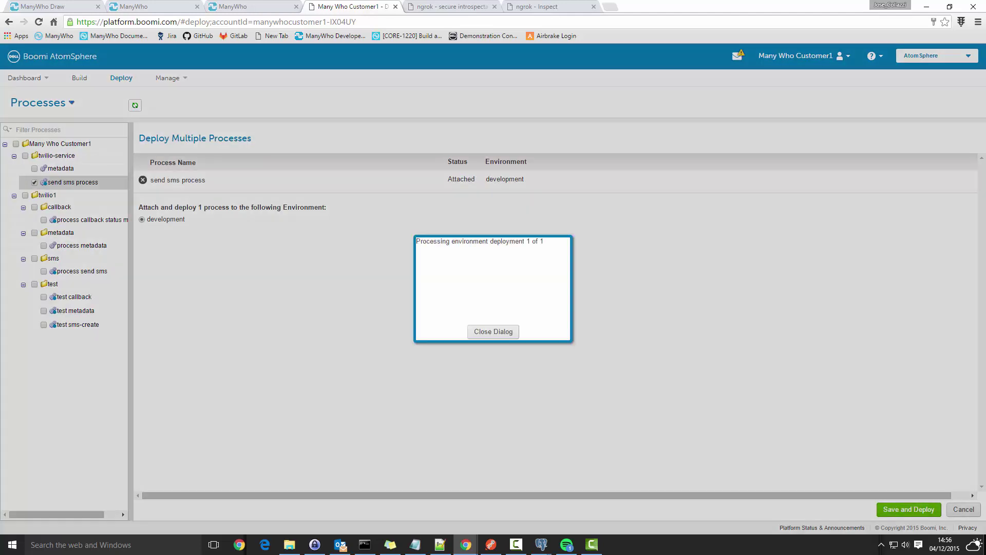
{"action": "key", "text": "F10"}
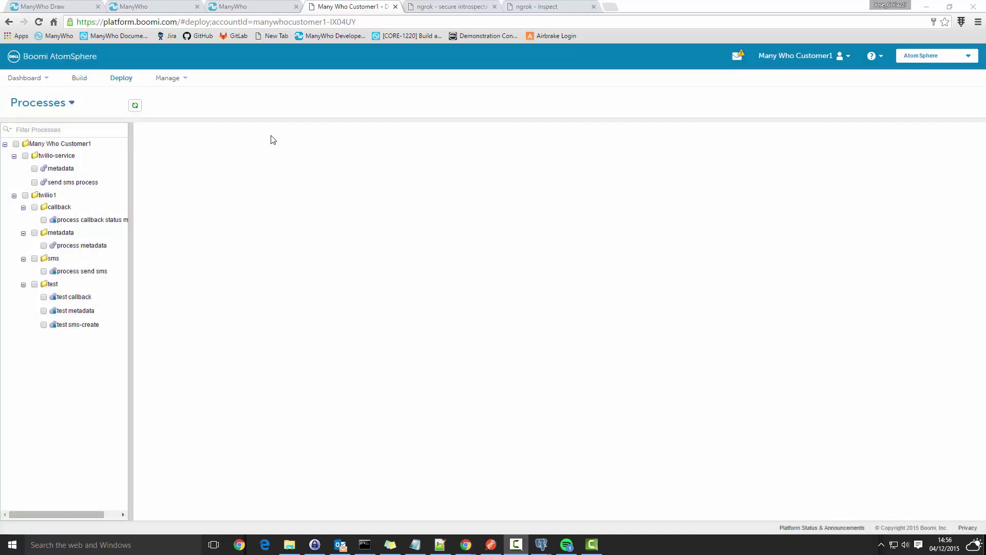
Step: Deploy the twilio service api web service to the development environment
{"action": "left_click", "coordinate": [36, 102]}
{"action": "left_click", "coordinate": [48, 142]}
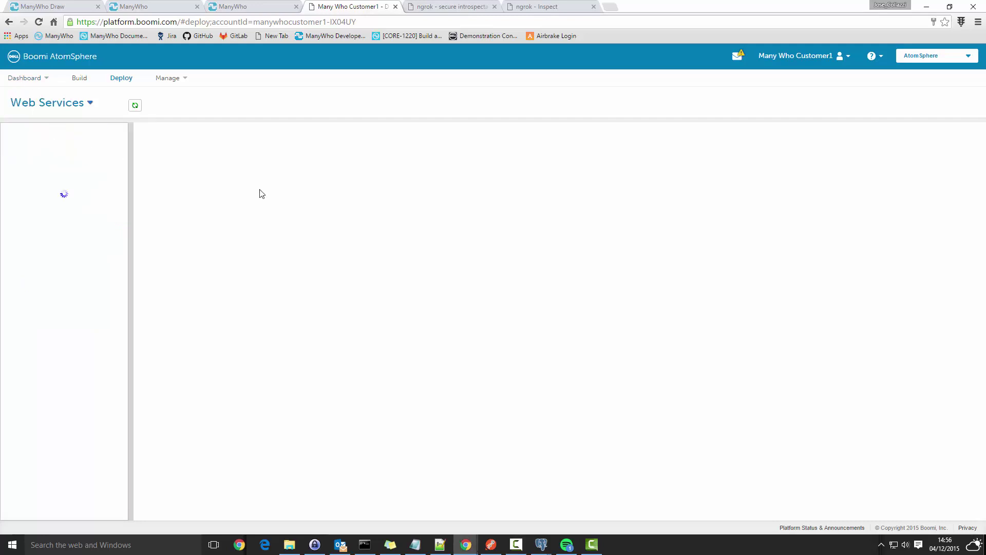
{"action": "left_click", "coordinate": [34, 169]}
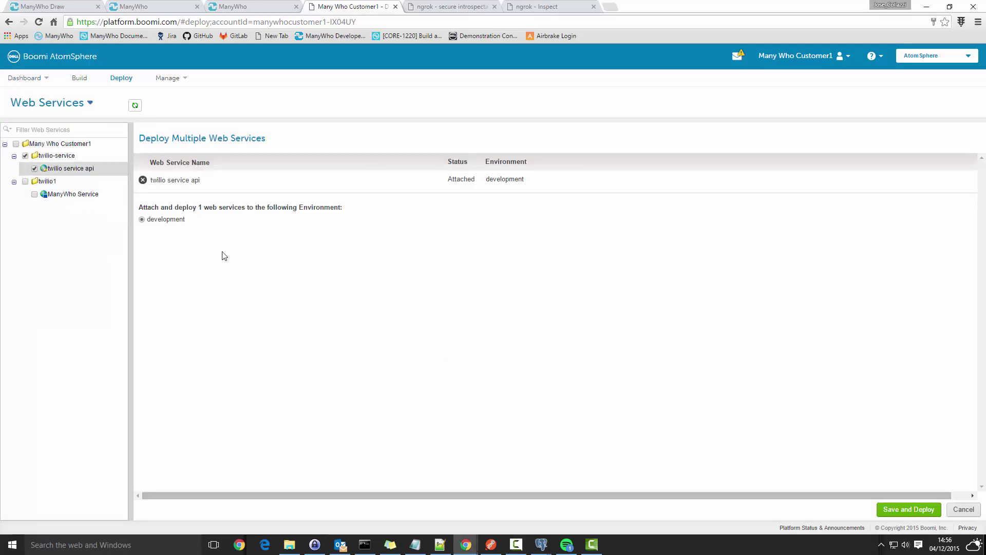
{"action": "left_click", "coordinate": [883, 510]}
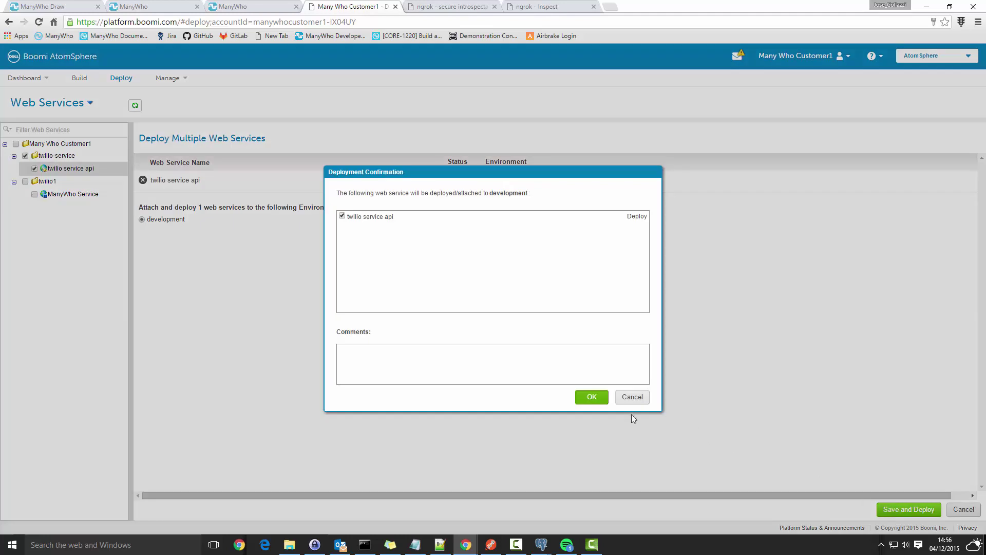
{"action": "left_click", "coordinate": [591, 398]}
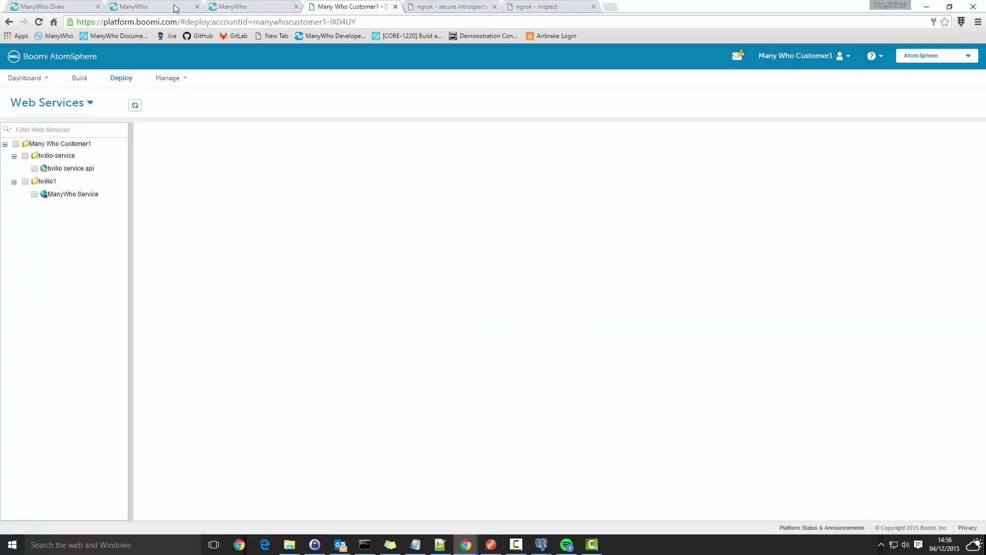
Step: Switch to ManyWho Draw and launch the sms flow in Run mode with the default player
{"action": "left_click", "coordinate": [62, 6]}
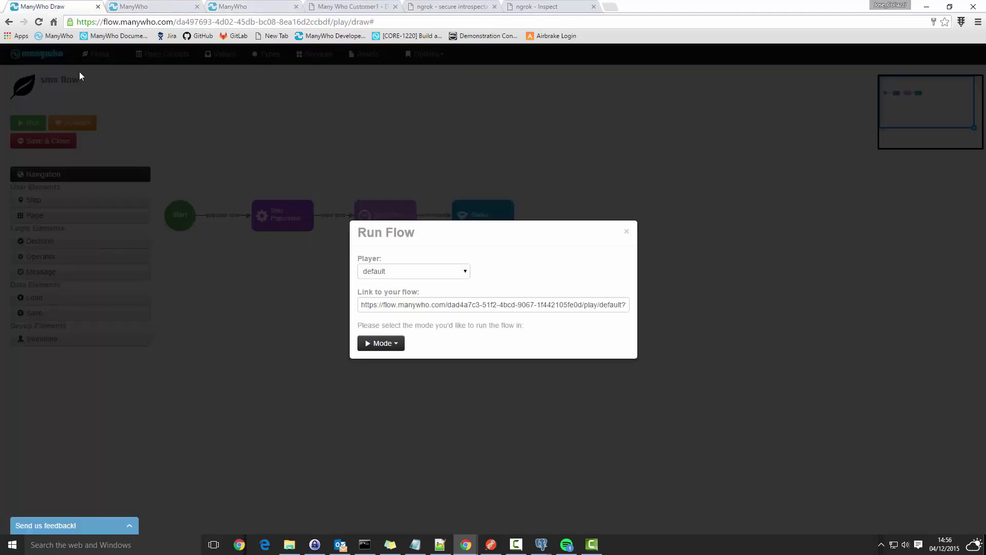
{"action": "left_click", "coordinate": [384, 343]}
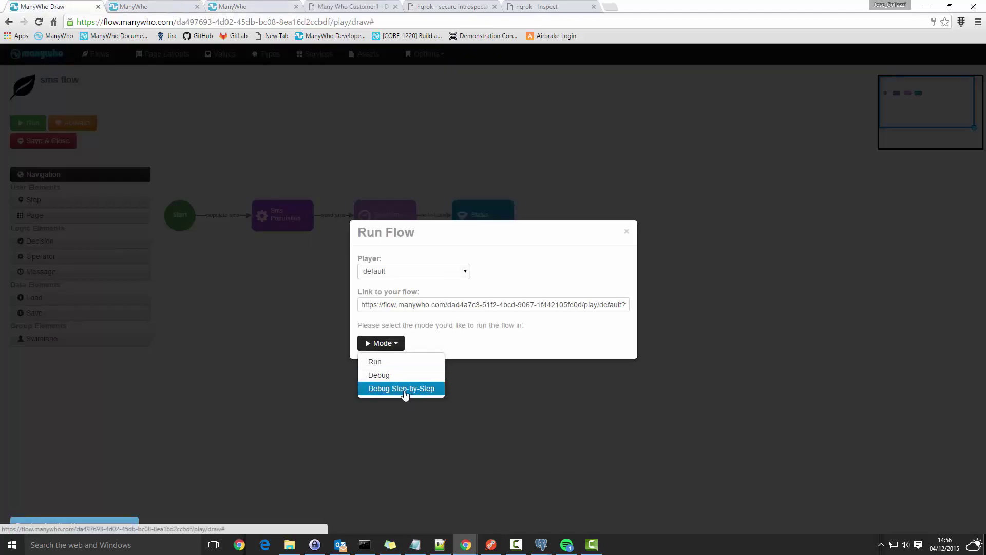
{"action": "left_click", "coordinate": [393, 365]}
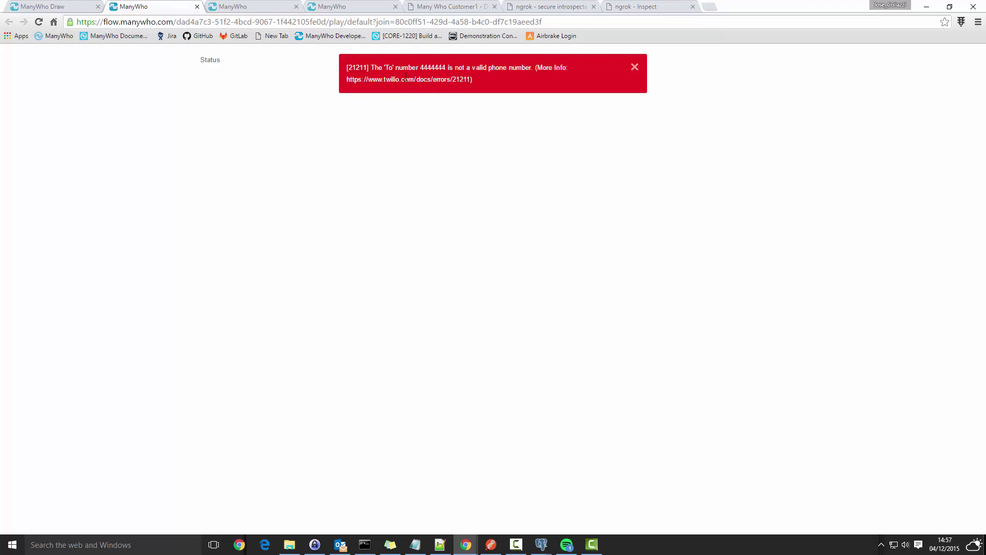
Step: Return to the sms flow in ManyWho Draw and open its From value at the default string
{"action": "left_click", "coordinate": [62, 6]}
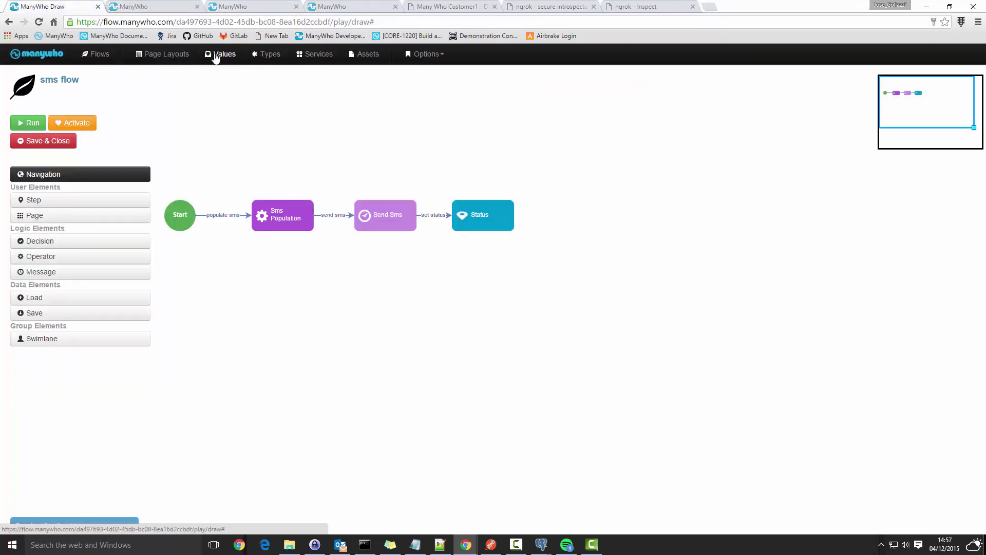
{"action": "left_click", "coordinate": [221, 54]}
{"action": "scroll", "coordinate": [275, 380], "scroll_direction": "down", "scroll_amount": 2}
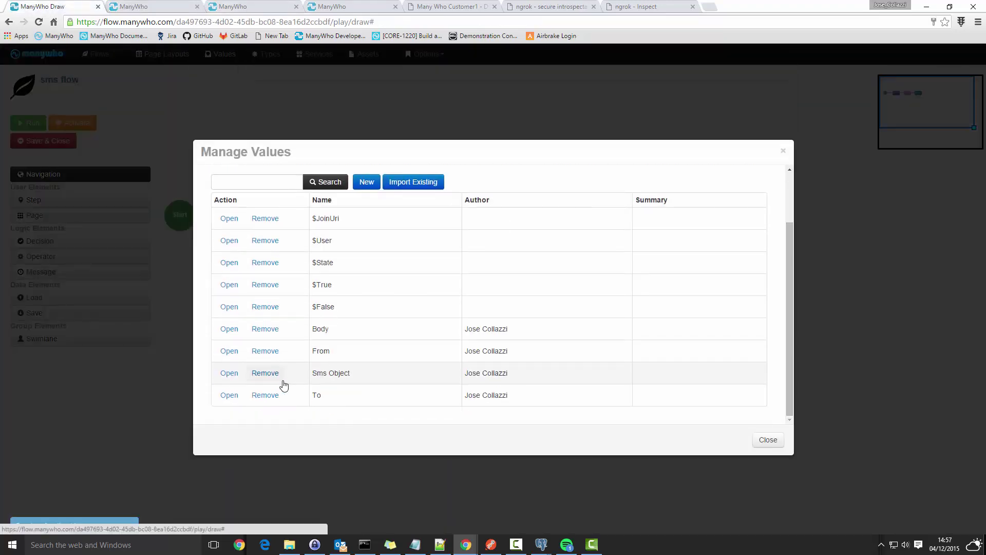
{"action": "left_click", "coordinate": [228, 354]}
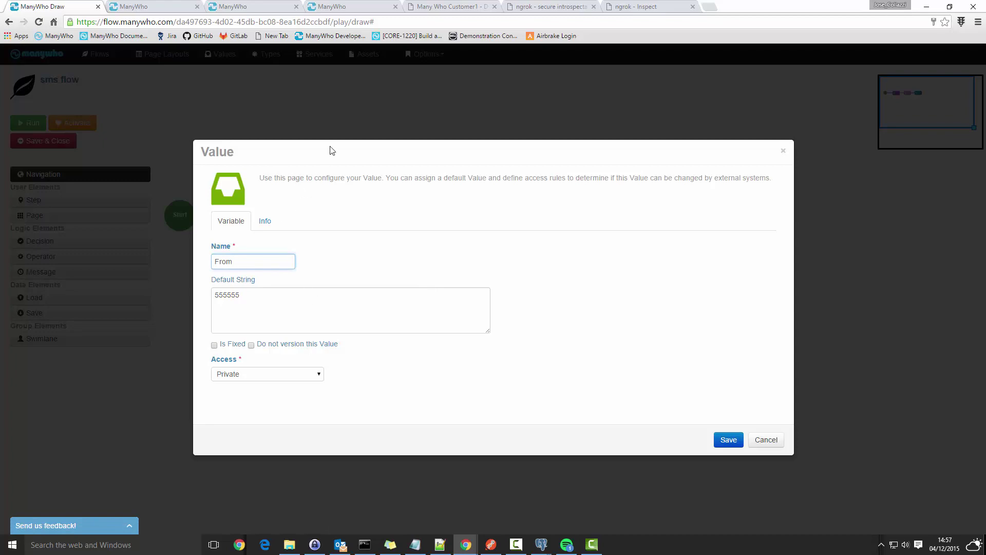
{"action": "key", "text": "Tab"}
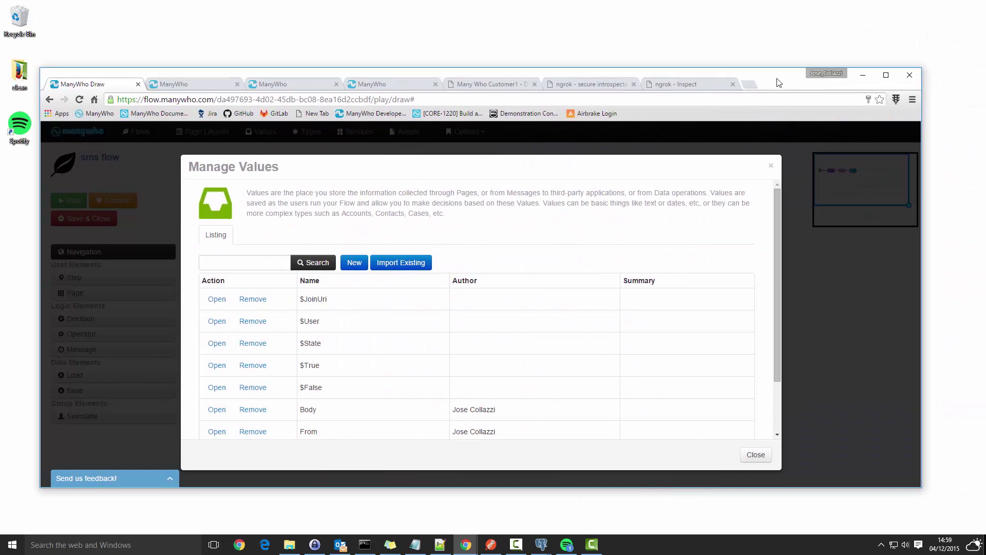
Step: Maximize the browser window, look through the flow's list of values, and close the list
{"action": "double_click", "coordinate": [778, 82]}
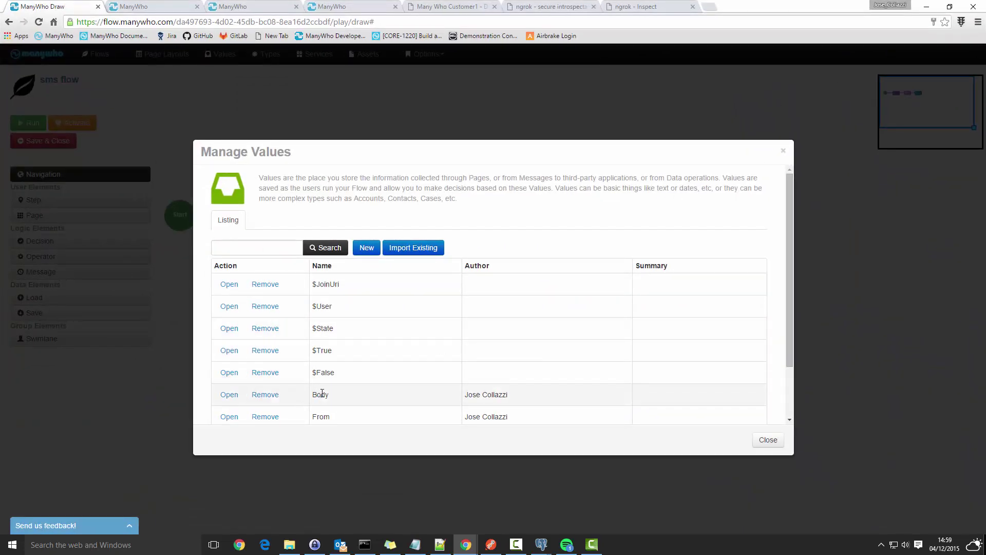
{"action": "scroll", "coordinate": [319, 403], "scroll_direction": "down", "scroll_amount": 2}
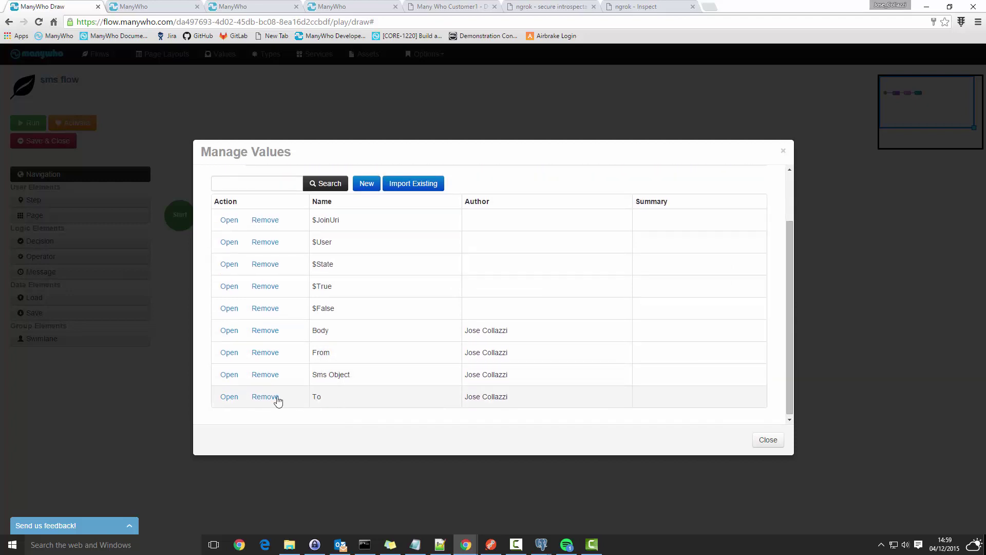
{"action": "left_click", "coordinate": [769, 440]}
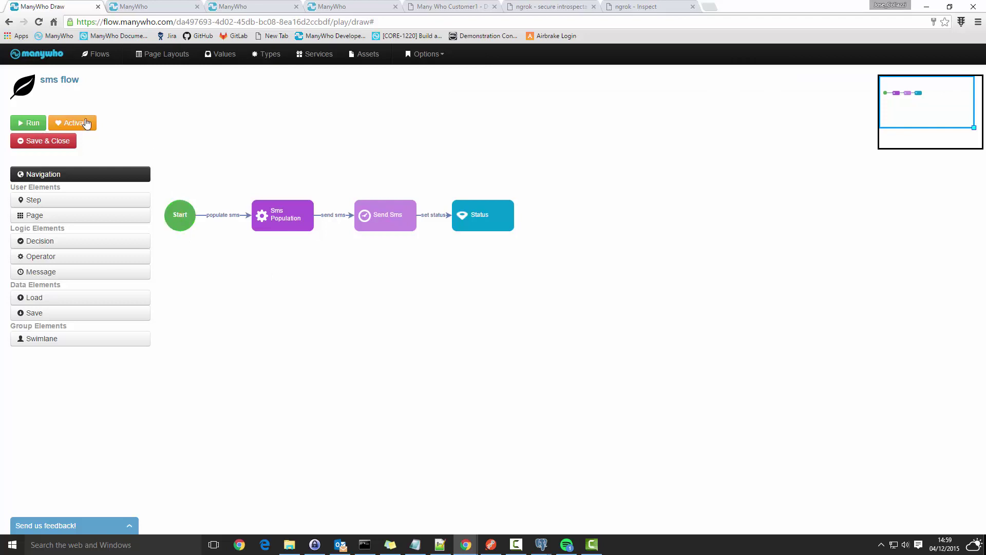
Step: Run the sms flow again in Run mode, examine the Status page, and return to ManyWho Draw
{"action": "left_click", "coordinate": [25, 122]}
{"action": "left_click", "coordinate": [380, 343]}
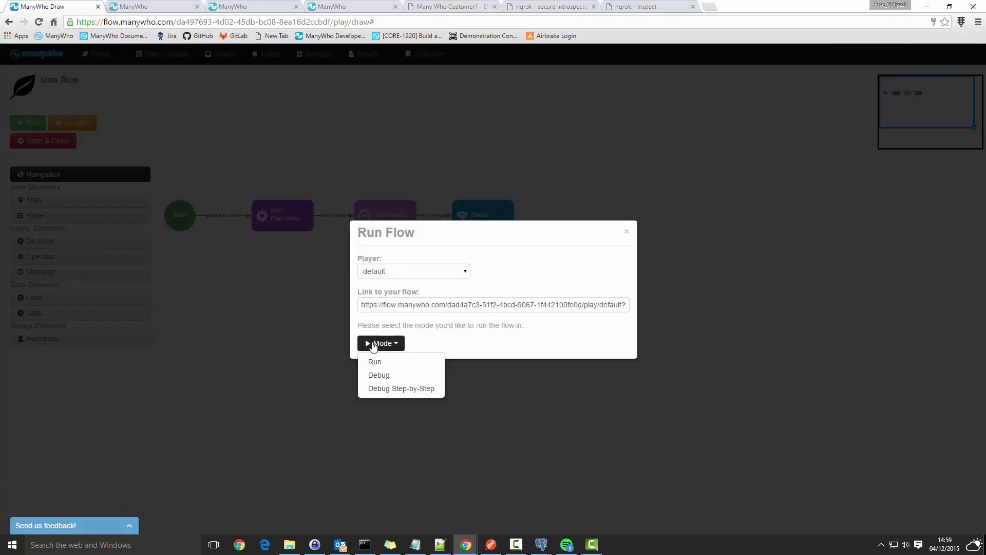
{"action": "left_click", "coordinate": [386, 369]}
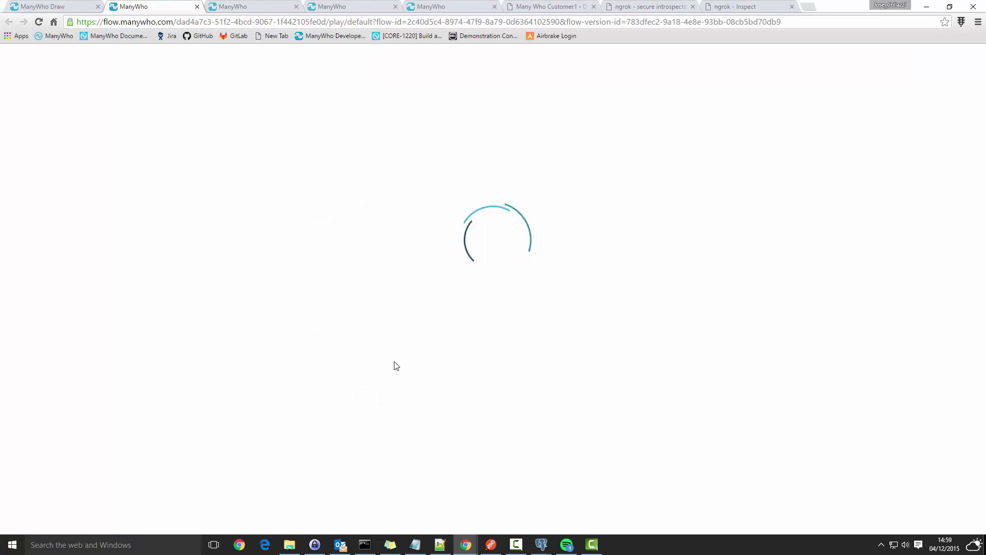
{"action": "left_click_drag", "start_coordinate": [225, 61], "coordinate": [191, 57]}
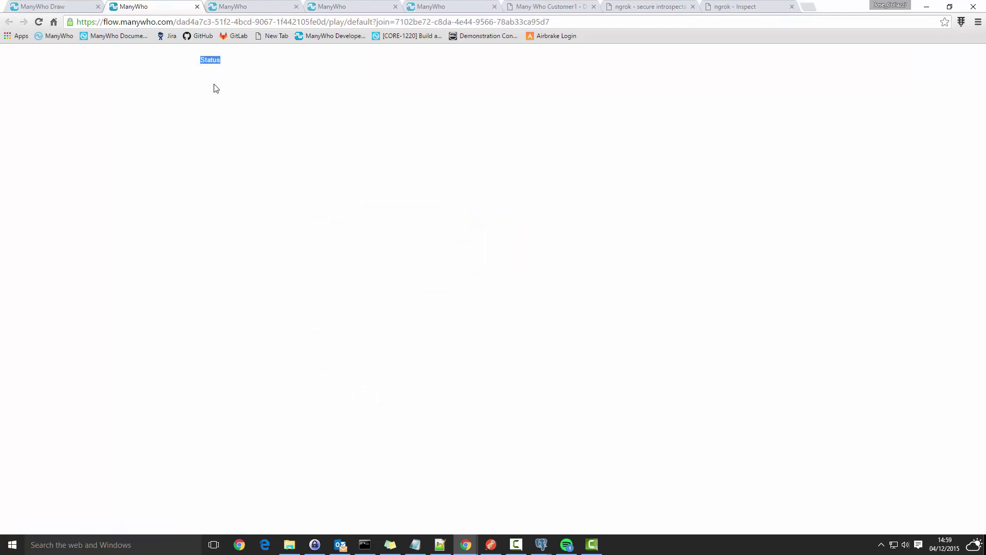
{"action": "left_click", "coordinate": [65, 10]}
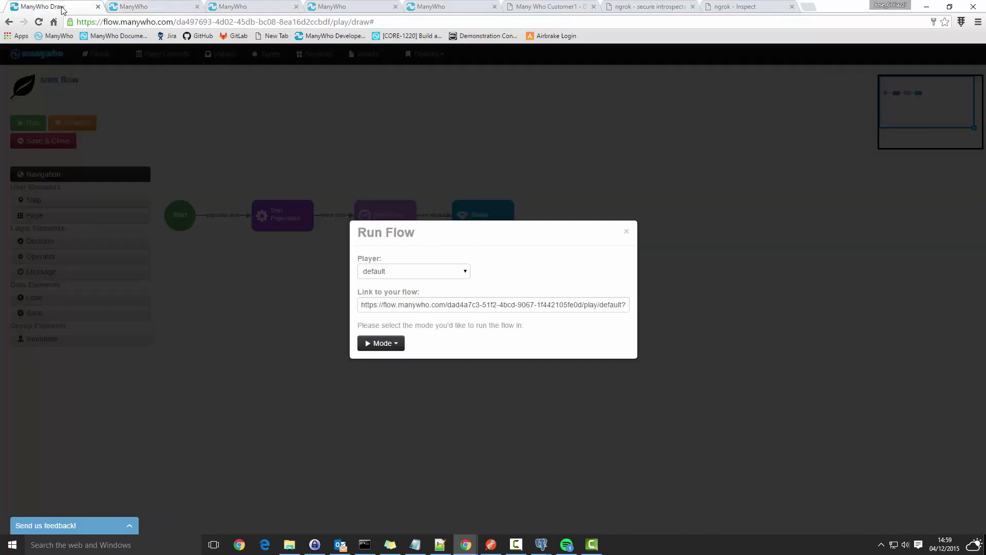